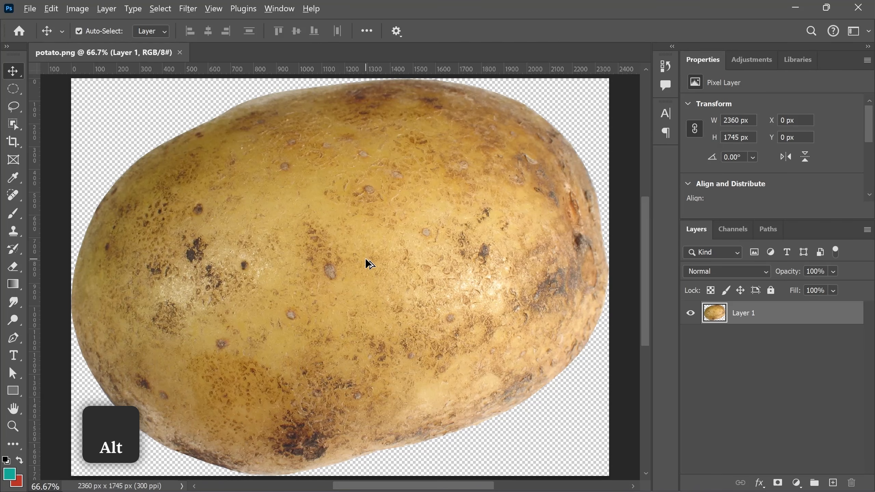
Step: Create a new layer above the potato and paint a black zigzag stroke across it with the Brush tool
{"action": "scroll", "coordinate": [366, 259], "scroll_direction": "down", "scroll_amount": 5}
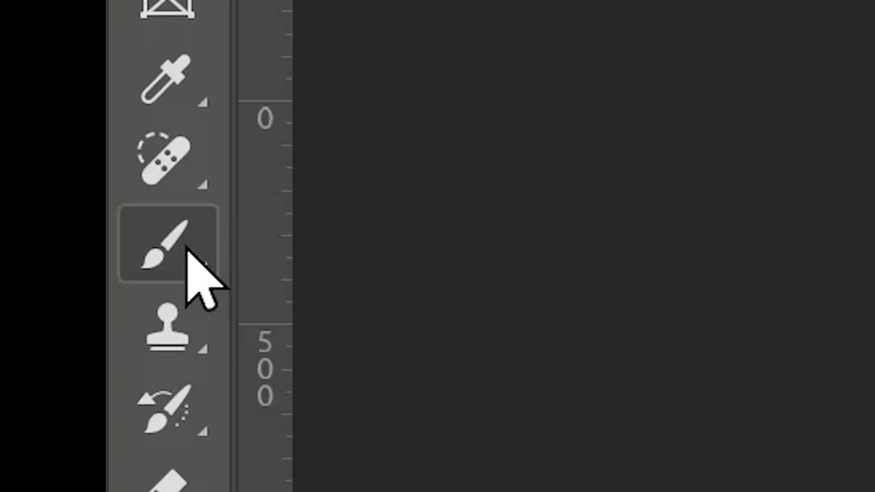
{"action": "left_click", "coordinate": [156, 361]}
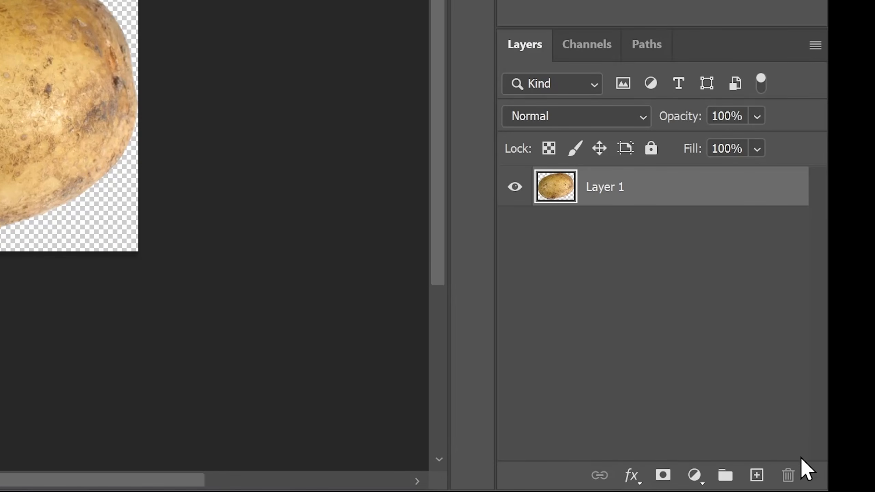
{"action": "left_click", "coordinate": [757, 475]}
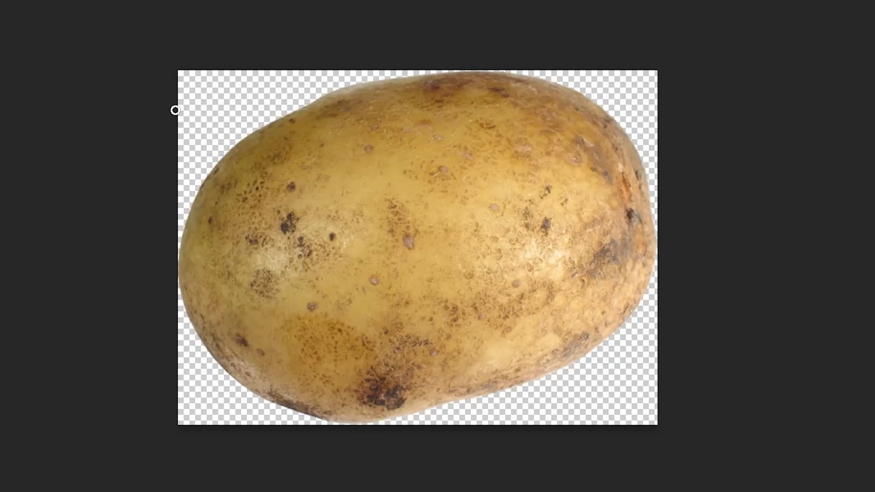
{"action": "mouse_move", "coordinate": [305, 147]}
{"action": "left_mouse_down"}
{"action": "mouse_move", "coordinate": [289, 241]}
{"action": "mouse_move", "coordinate": [465, 285]}
{"action": "mouse_move", "coordinate": [601, 272]}
{"action": "left_mouse_up"}
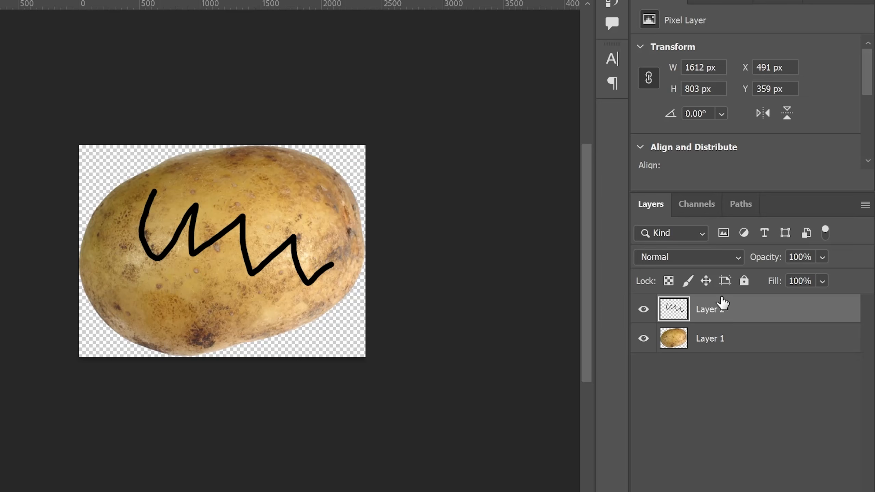
{"action": "mouse_move", "coordinate": [724, 305]}
{"action": "left_mouse_down"}
{"action": "mouse_move", "coordinate": [736, 354]}
{"action": "mouse_move", "coordinate": [717, 299]}
{"action": "left_mouse_up"}
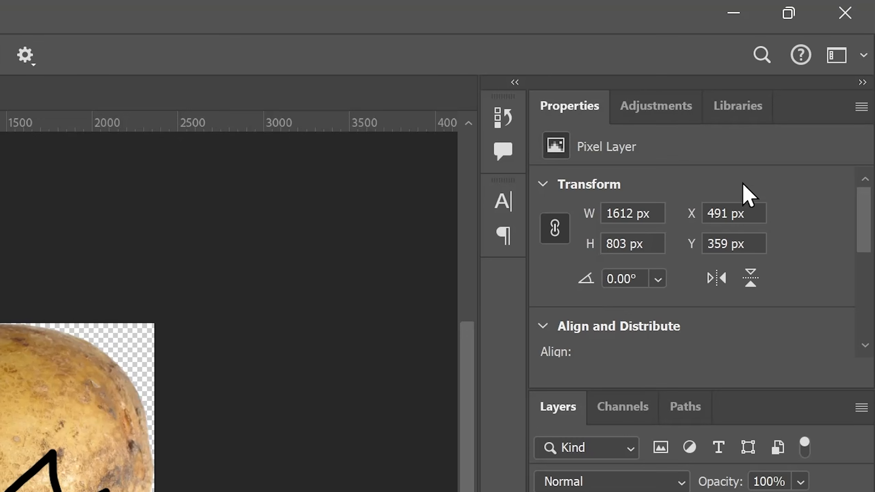
Step: Add a Black & White adjustment layer above the zigzag layer
{"action": "mouse_move", "coordinate": [865, 228]}
{"action": "left_mouse_down"}
{"action": "mouse_move", "coordinate": [869, 304]}
{"action": "mouse_move", "coordinate": [870, 224]}
{"action": "left_mouse_up"}
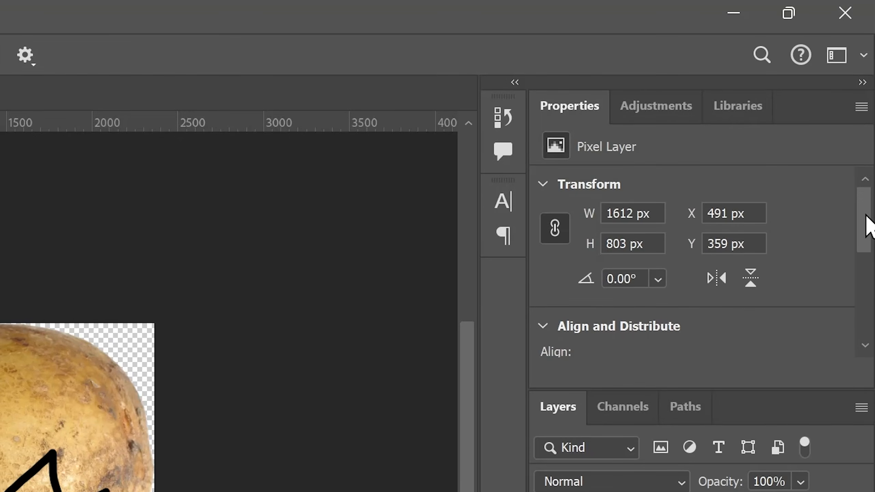
{"action": "left_click", "coordinate": [667, 119]}
{"action": "scroll", "coordinate": [675, 296], "scroll_direction": "down", "scroll_amount": 5}
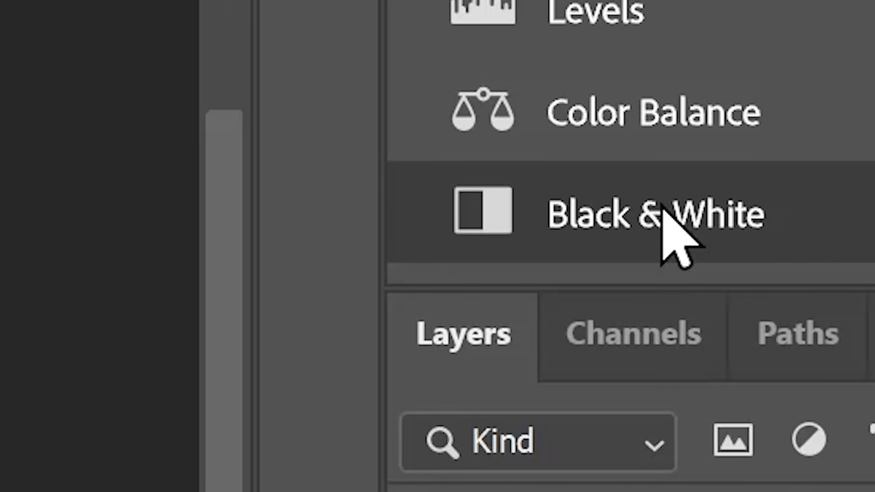
{"action": "left_click", "coordinate": [696, 209]}
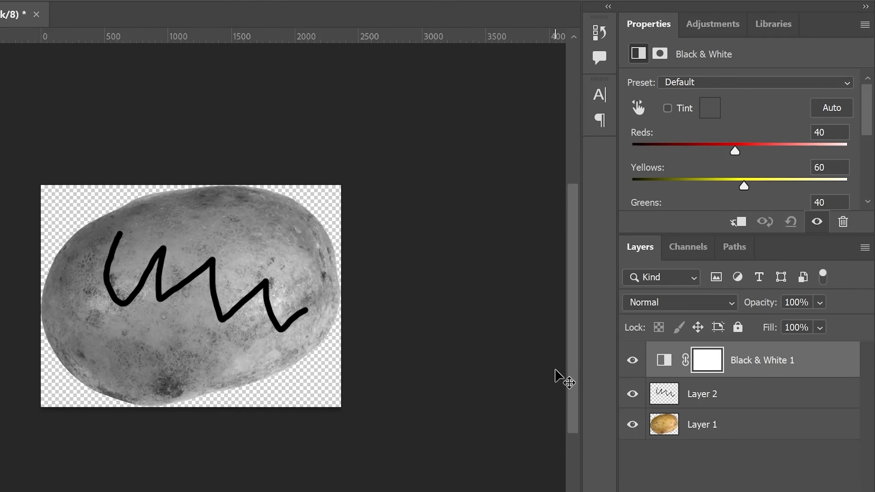
Step: Toggle the visibility of the adjustment, zigzag and potato layers, leaving only the Black & White adjustment hidden
{"action": "left_click", "coordinate": [633, 361]}
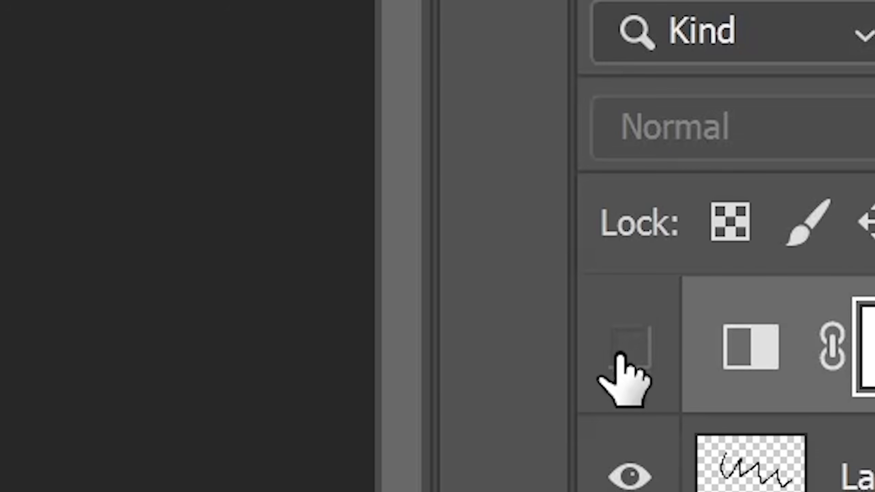
{"action": "left_click", "coordinate": [632, 360]}
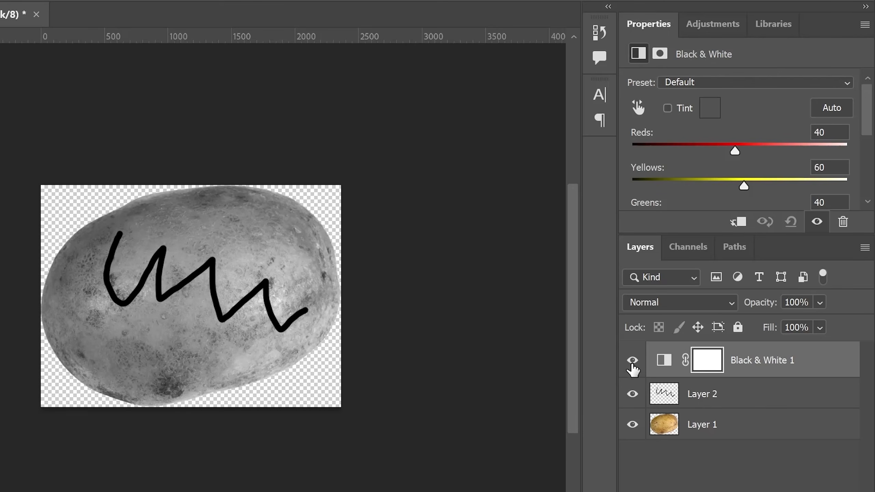
{"action": "left_click", "coordinate": [632, 362]}
{"action": "left_click", "coordinate": [632, 362]}
{"action": "left_click", "coordinate": [634, 397]}
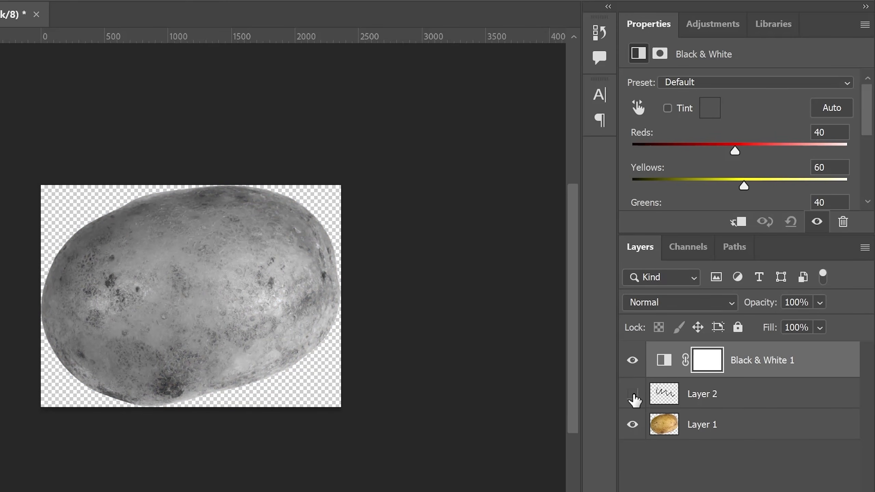
{"action": "left_click", "coordinate": [633, 424]}
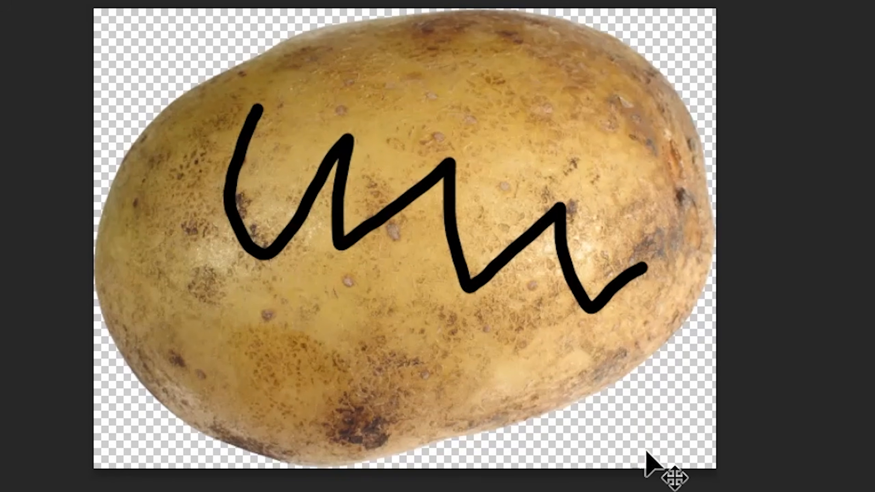
Step: Export the image to the desktop as potato2.png and open the exported file
{"action": "key", "text": "ctrl+alt+shift+w"}
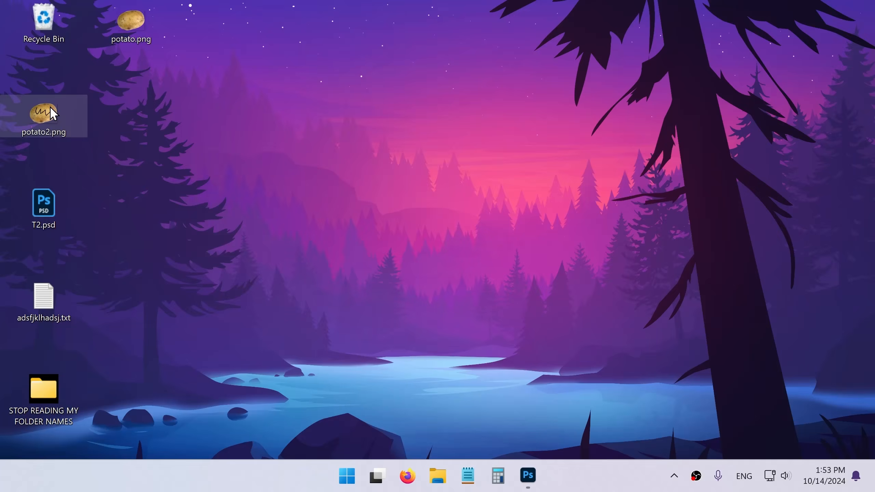
{"action": "double_click", "coordinate": [46, 111]}
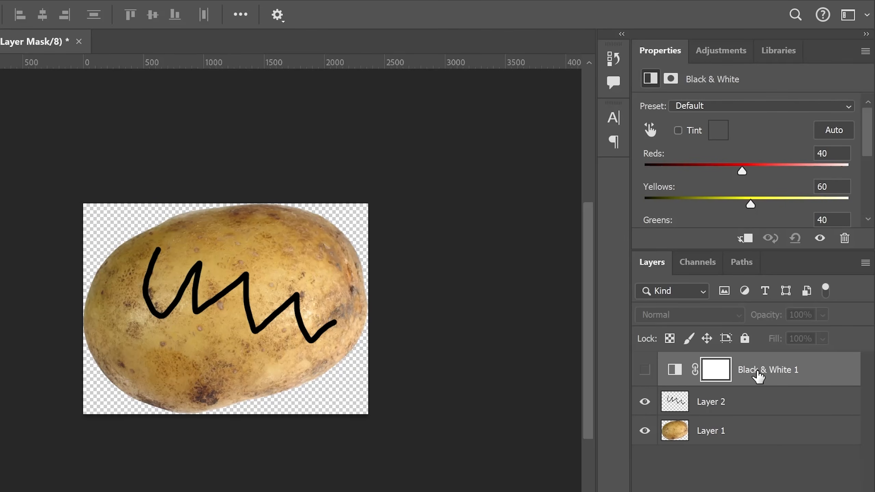
Step: Make the Black & White adjustment layer visible and try different Reds values, such as -77
{"action": "left_click", "coordinate": [768, 410]}
{"action": "left_click", "coordinate": [772, 379]}
{"action": "left_click_drag", "start_coordinate": [742, 170], "coordinate": [871, 191]}
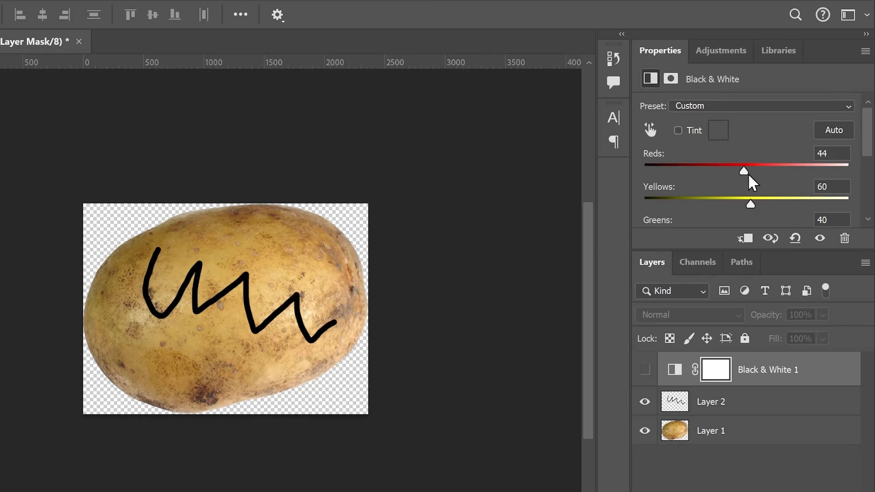
{"action": "left_click", "coordinate": [645, 370]}
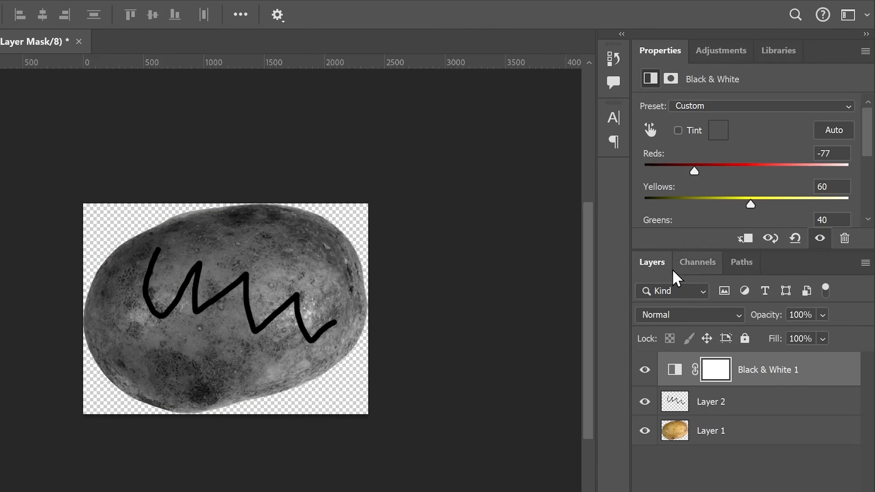
{"action": "left_click_drag", "start_coordinate": [695, 171], "coordinate": [711, 182]}
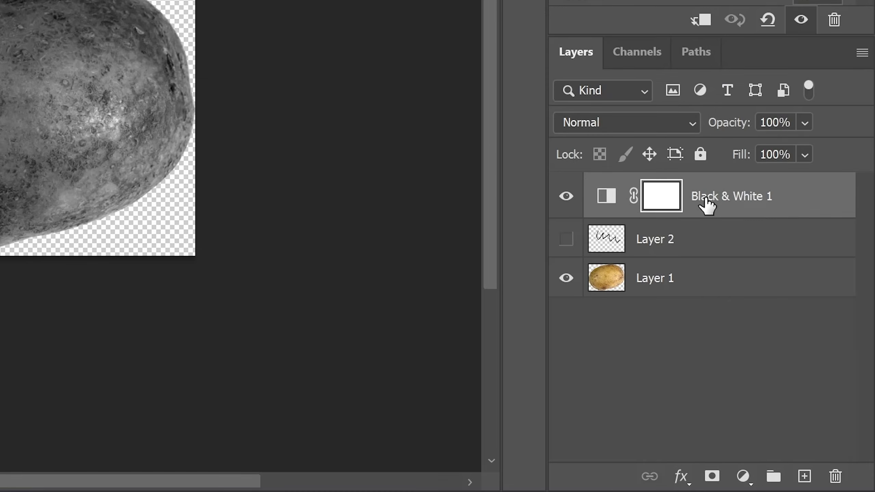
Step: Delete the Black & White adjustment layer and the zigzag layer, keeping only the potato layer
{"action": "left_click_drag", "start_coordinate": [706, 206], "coordinate": [794, 195]}
{"action": "key", "text": "Delete"}
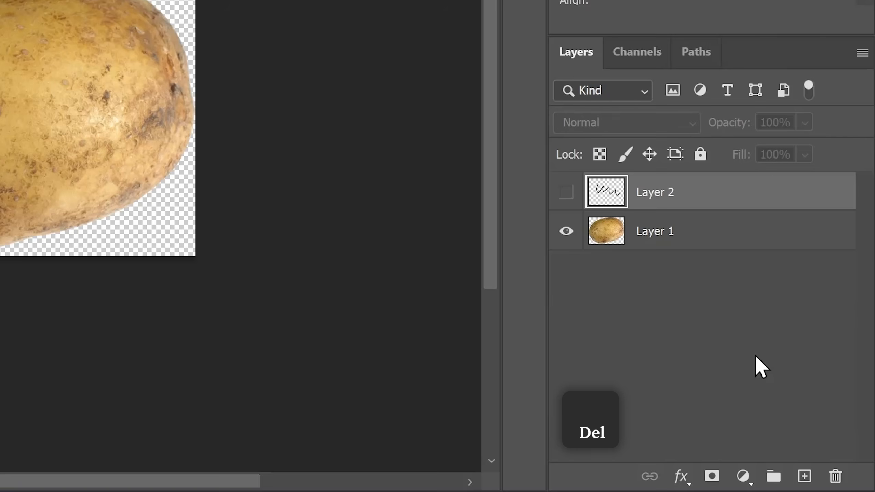
{"action": "left_click", "coordinate": [565, 192]}
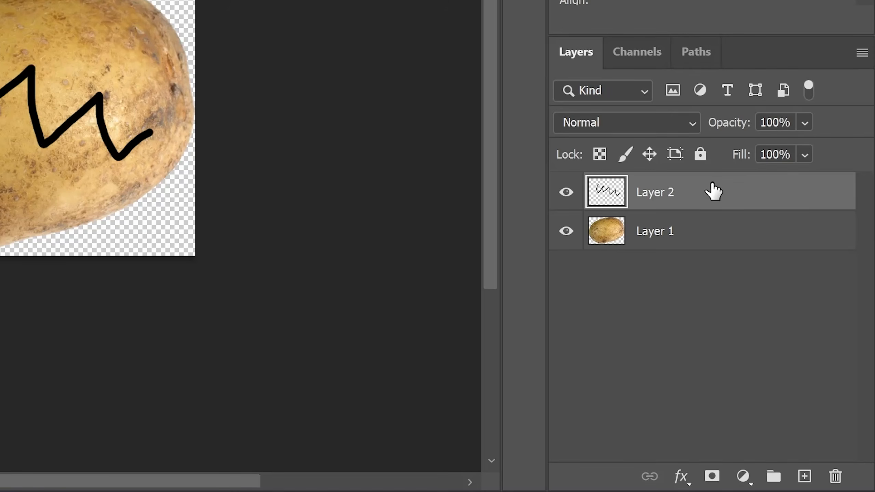
{"action": "key", "text": "Delete"}
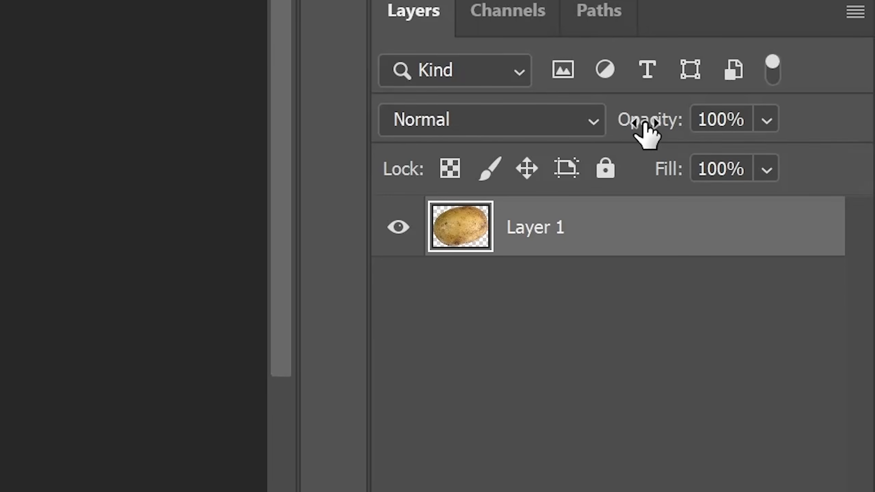
Step: Try lowering the opacity and fill of the potato layer, returning both to 100%
{"action": "left_click", "coordinate": [775, 123]}
{"action": "left_click_drag", "start_coordinate": [800, 160], "coordinate": [855, 161]}
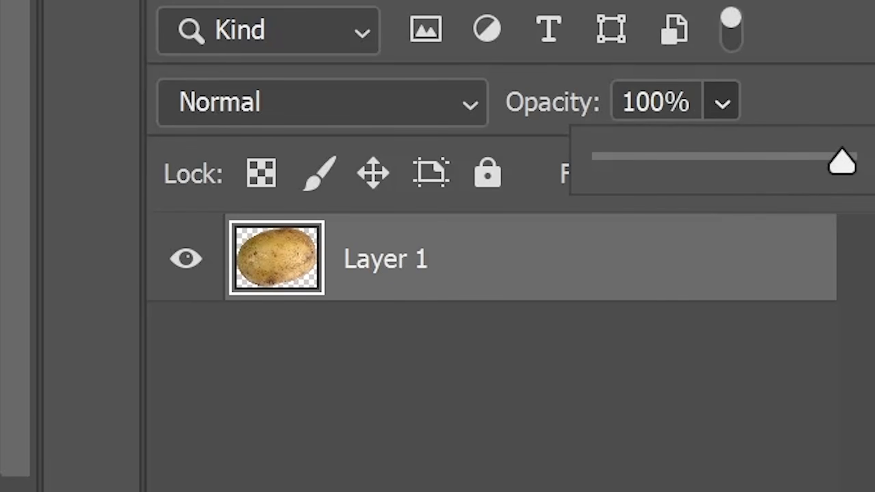
{"action": "left_click", "coordinate": [554, 116]}
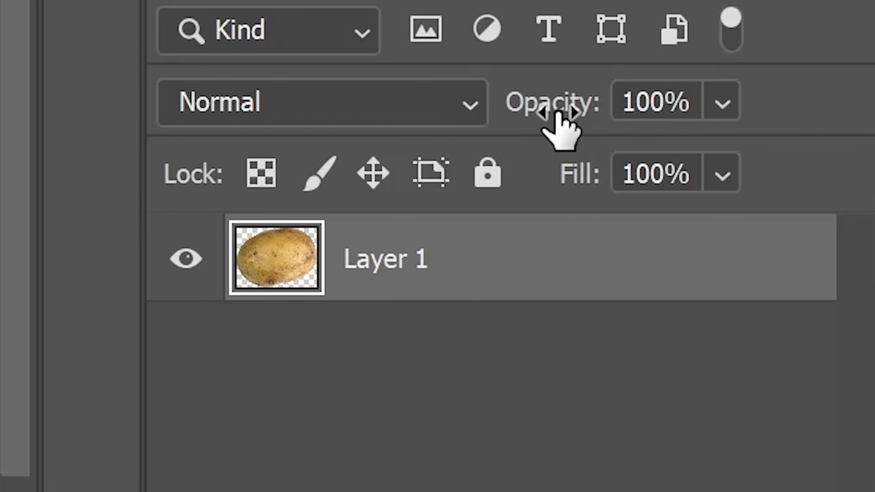
{"action": "left_click_drag", "start_coordinate": [553, 121], "coordinate": [418, 121]}
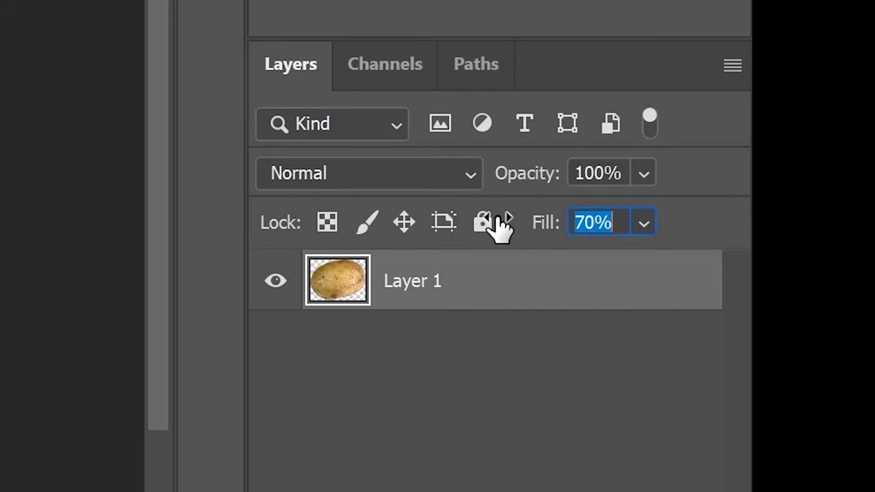
{"action": "left_click_drag", "start_coordinate": [500, 227], "coordinate": [415, 224]}
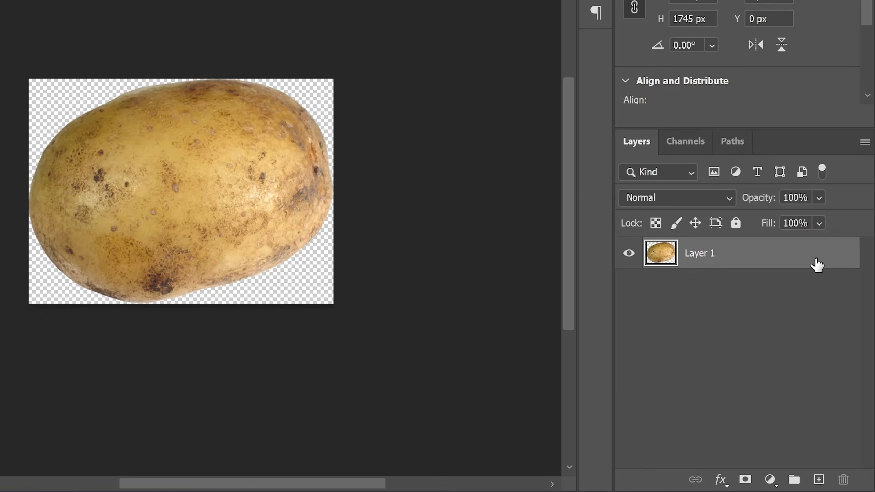
Step: Add a Stroke layer style to the potato layer
{"action": "double_click", "coordinate": [817, 260]}
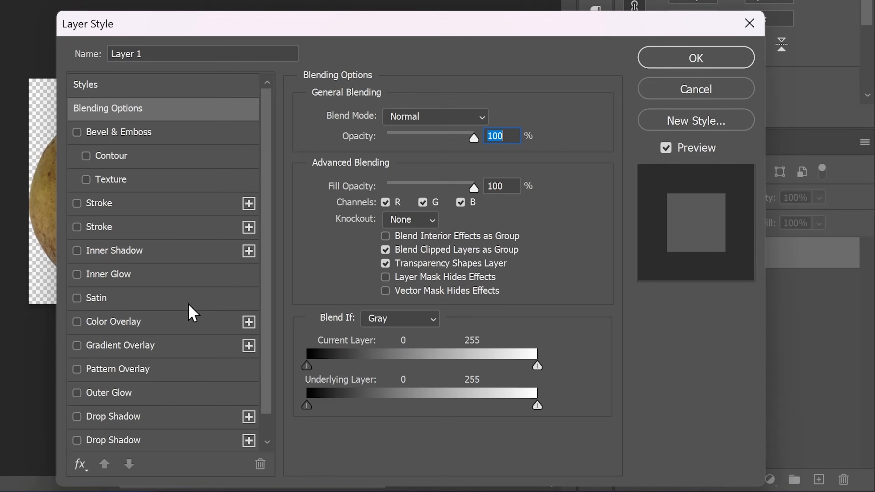
{"action": "left_click", "coordinate": [76, 203]}
{"action": "key", "text": "Return"}
Step: Compare the stroked potato layer at 0% fill with the same layer at 100% fill and 0% opacity
{"action": "left_click_drag", "start_coordinate": [769, 223], "coordinate": [511, 216]}
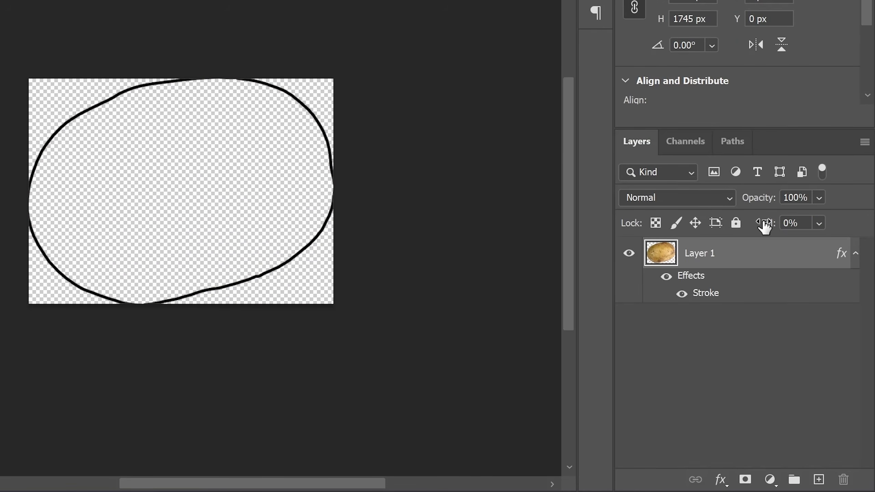
{"action": "left_click_drag", "start_coordinate": [764, 227], "coordinate": [798, 223]}
{"action": "left_click_drag", "start_coordinate": [763, 200], "coordinate": [366, 195]}
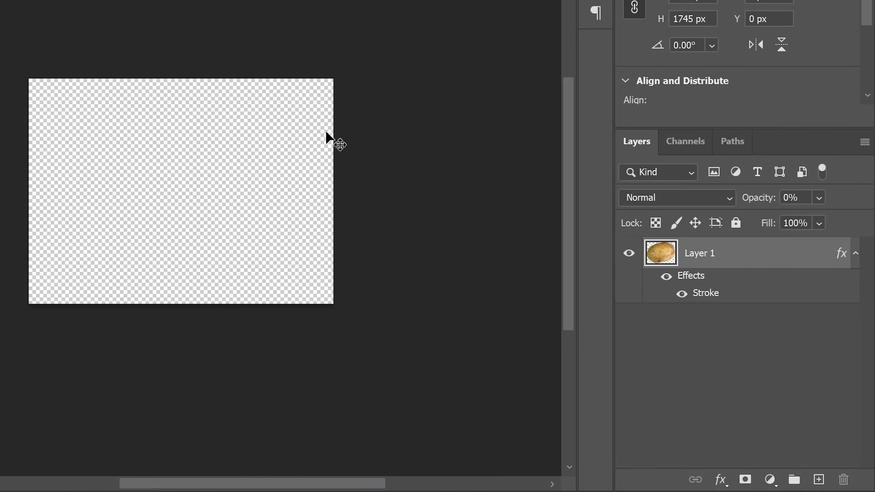
Step: Restore the potato layer's opacity to 100% and delete its layer effects
{"action": "left_click_drag", "start_coordinate": [763, 199], "coordinate": [859, 221]}
{"action": "left_click_drag", "start_coordinate": [691, 276], "coordinate": [844, 480]}
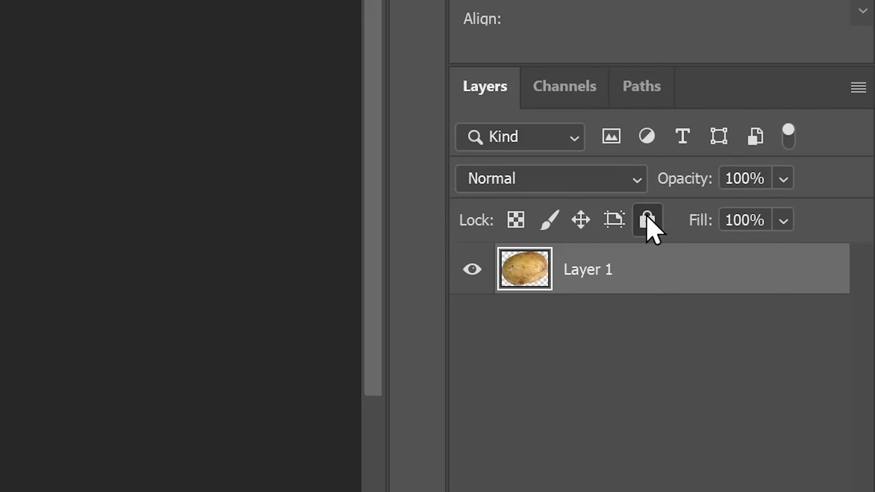
Step: Lock all attributes of the potato layer and try to move the potato on the canvas
{"action": "left_click", "coordinate": [736, 223]}
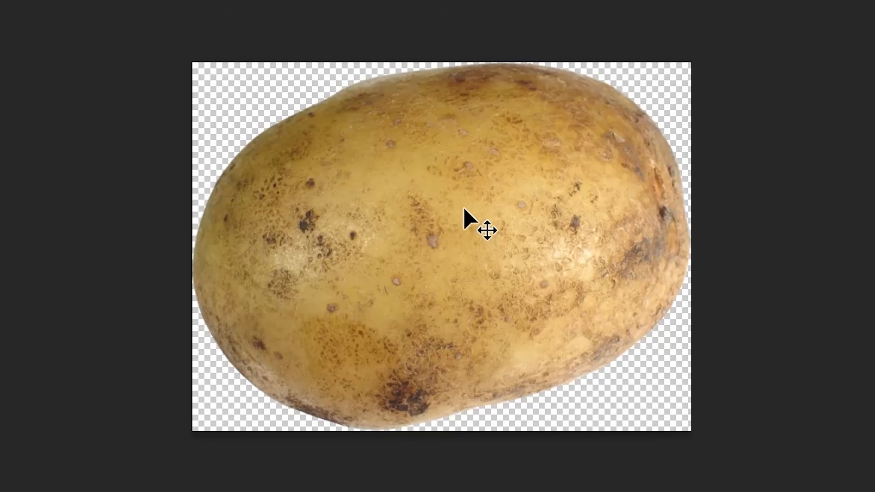
{"action": "left_click_drag", "start_coordinate": [465, 219], "coordinate": [406, 248]}
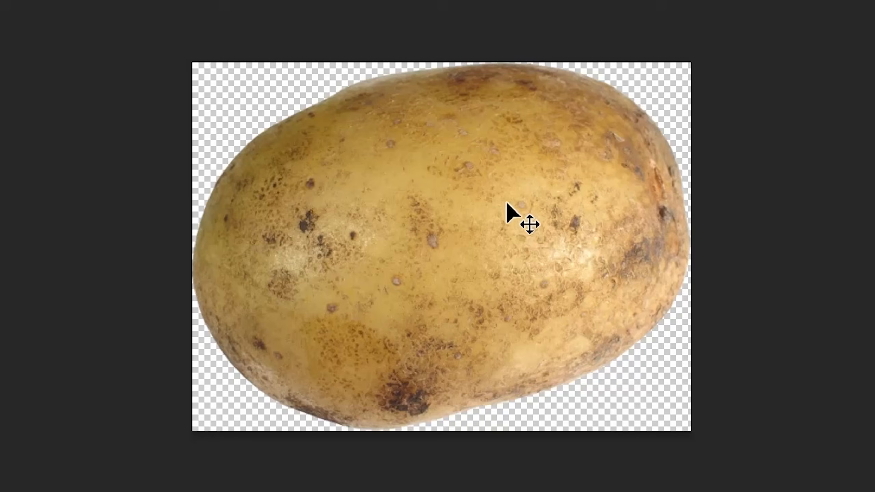
{"action": "left_click_drag", "start_coordinate": [508, 215], "coordinate": [470, 186]}
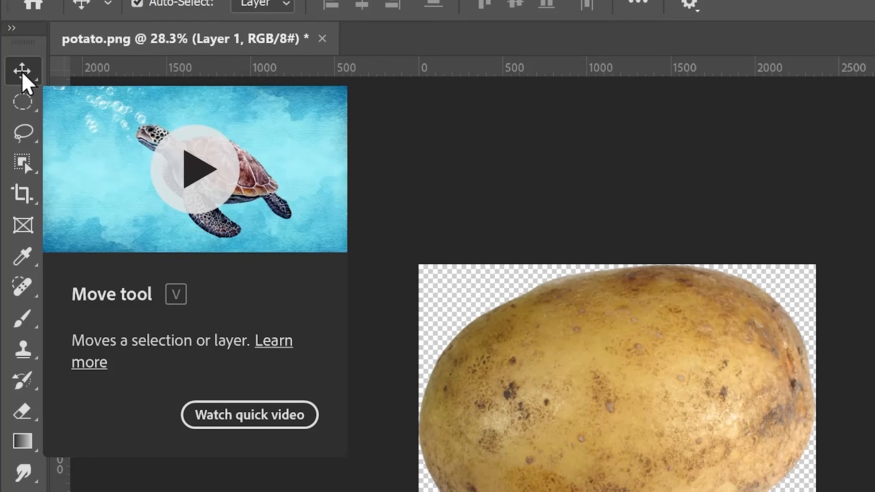
Step: Cycle repeatedly through the tools grouped with the Move tool, ending on the Artboard tool
{"action": "left_click_drag", "start_coordinate": [502, 260], "coordinate": [441, 275]}
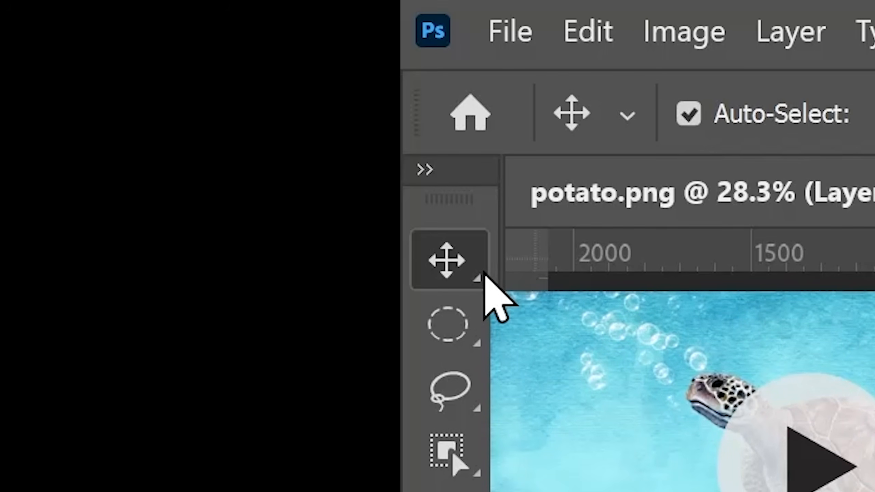
{"action": "left_click", "coordinate": [477, 281], "text": "alt"}
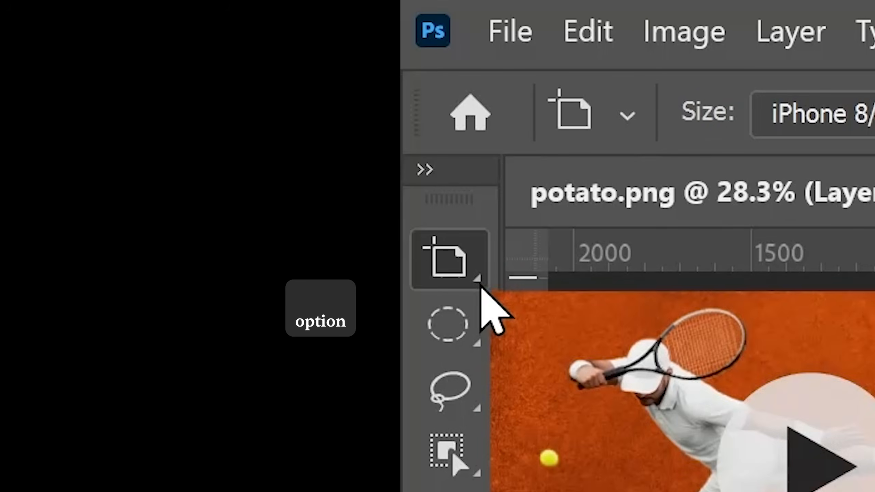
{"action": "left_click", "coordinate": [474, 269], "text": "alt"}
{"action": "left_click", "coordinate": [451, 248], "text": "alt"}
{"action": "left_click", "coordinate": [451, 255], "text": "alt"}
{"action": "left_click", "coordinate": [452, 260], "text": "alt"}
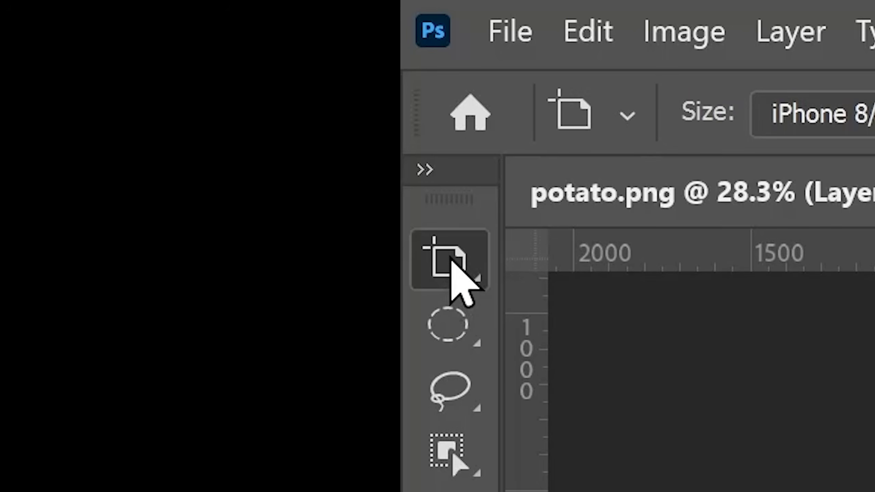
{"action": "left_click", "coordinate": [461, 273], "text": "alt"}
{"action": "left_click", "coordinate": [462, 272], "text": "alt"}
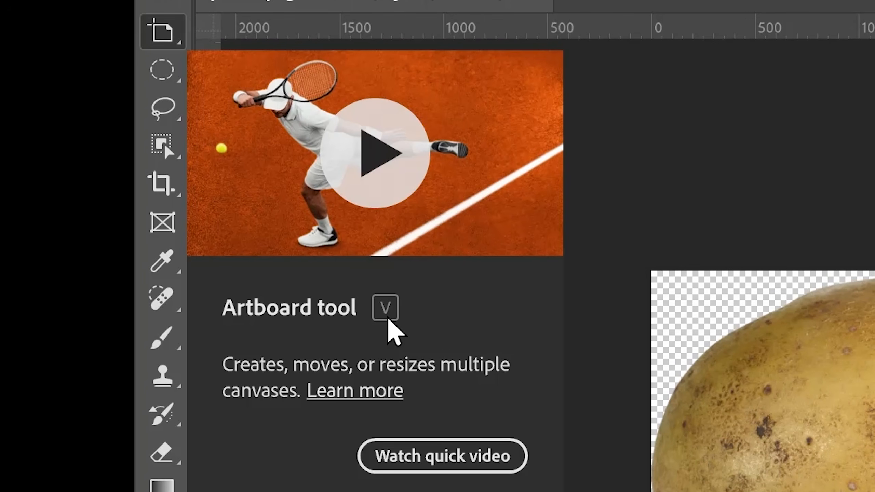
Step: Paint a loose black freehand scribble across the potato with the Brush tool, ending back on the Move tool
{"action": "key", "text": "shift+v"}
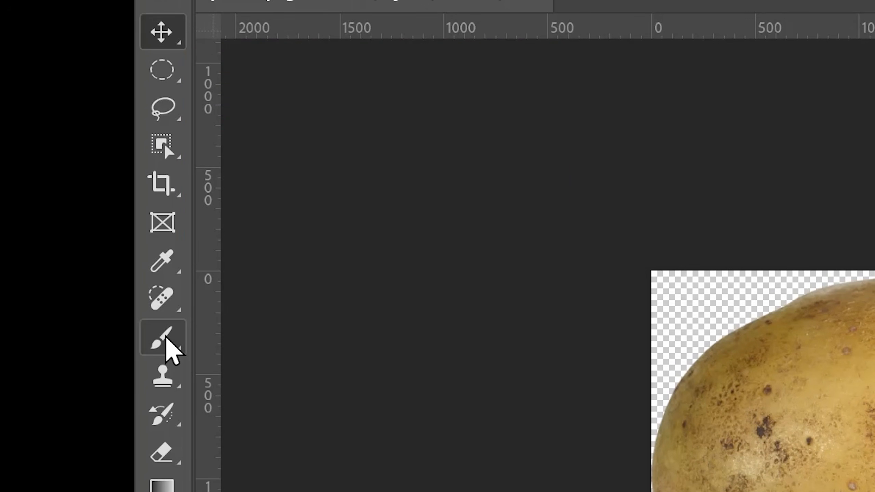
{"action": "left_click", "coordinate": [166, 339]}
{"action": "mouse_move", "coordinate": [423, 261]}
{"action": "left_mouse_down"}
{"action": "mouse_move", "coordinate": [555, 325]}
{"action": "mouse_move", "coordinate": [535, 240]}
{"action": "left_mouse_up"}
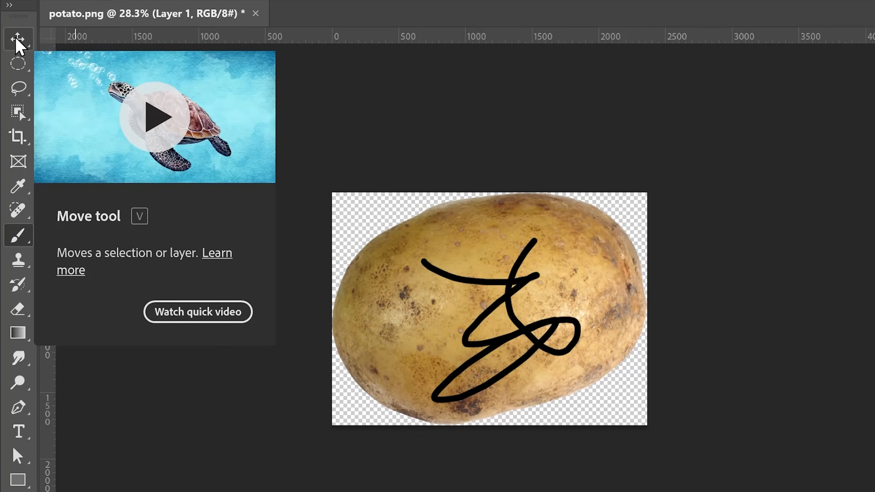
{"action": "left_click", "coordinate": [15, 40]}
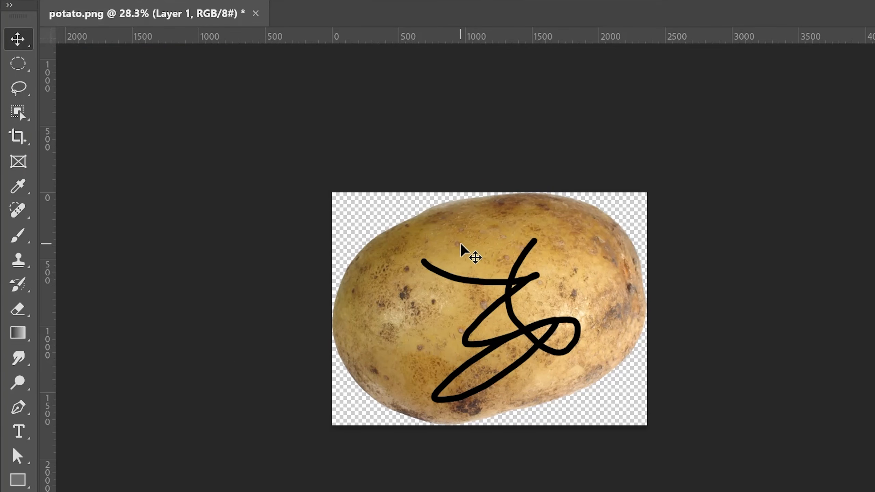
{"action": "key", "text": "b"}
{"action": "key", "text": "v"}
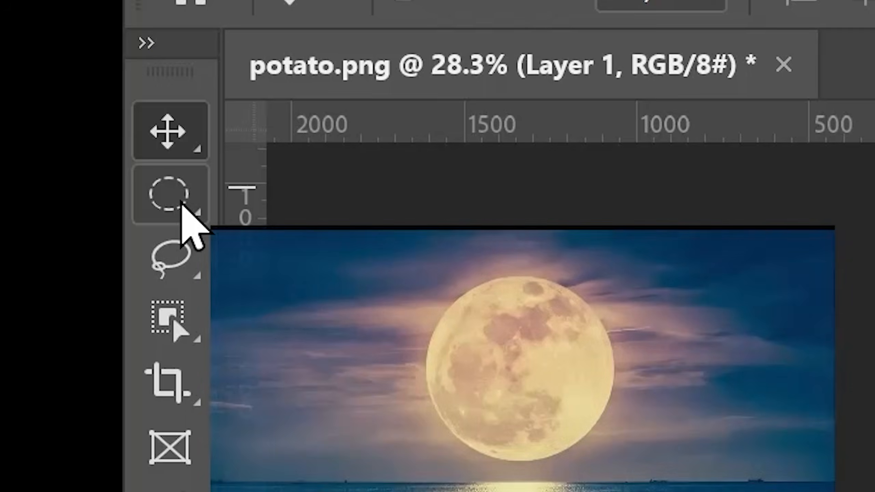
Step: Cycle through the grouped marquee tools, ending on the Rectangular Marquee tool
{"action": "left_click", "coordinate": [181, 203]}
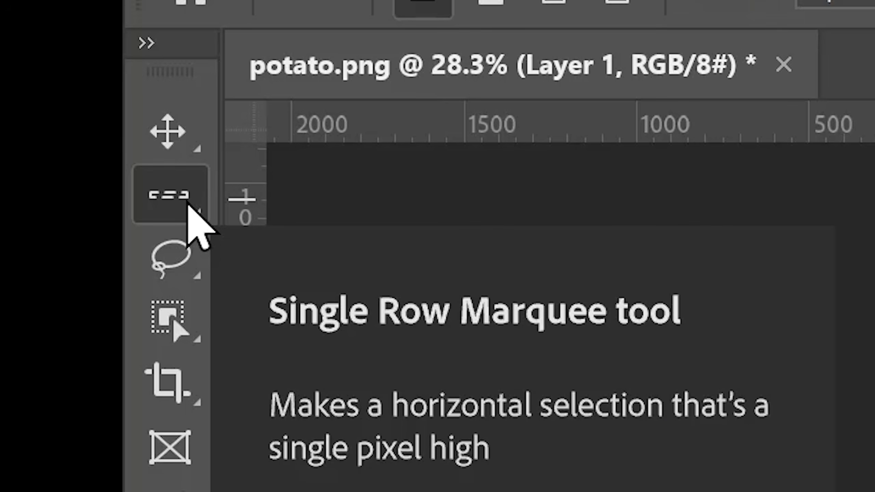
{"action": "left_click", "coordinate": [187, 204], "text": "alt"}
{"action": "left_click", "coordinate": [188, 204], "text": "alt"}
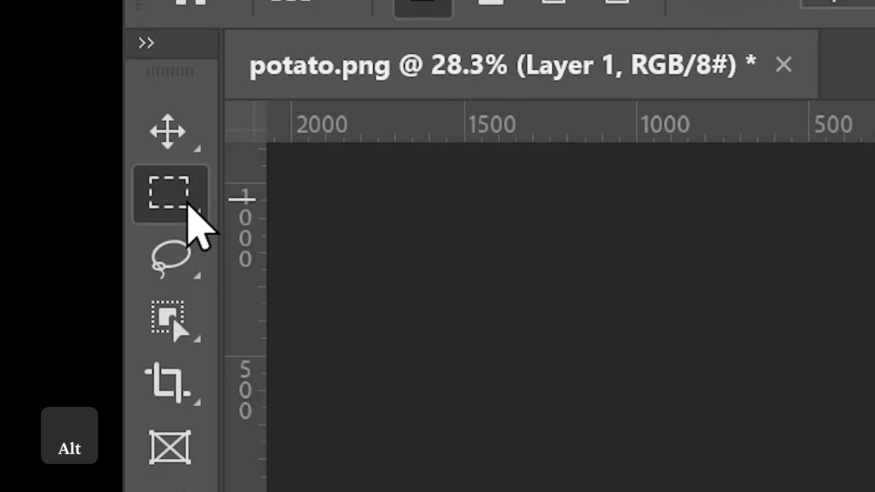
{"action": "left_click", "coordinate": [173, 201], "text": "alt"}
{"action": "left_click", "coordinate": [171, 181], "text": "alt"}
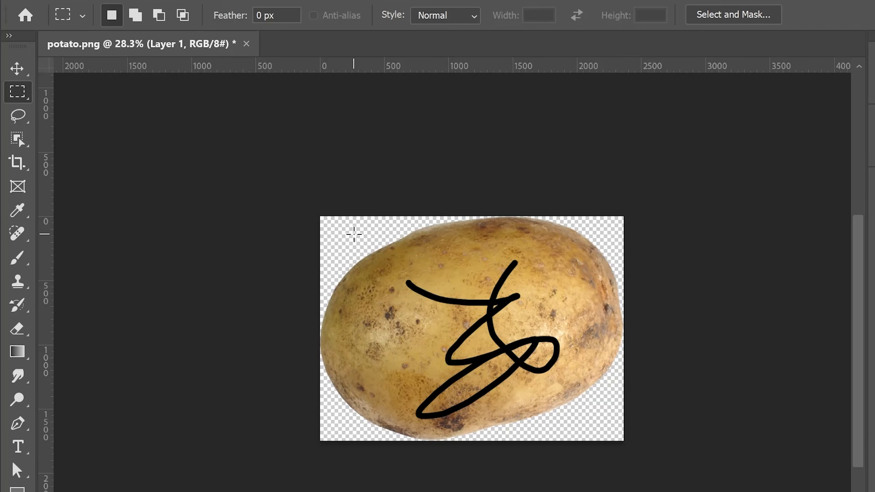
Step: Select a large rectangular area over the potato and brush its left part black
{"action": "left_click_drag", "start_coordinate": [351, 233], "coordinate": [572, 383]}
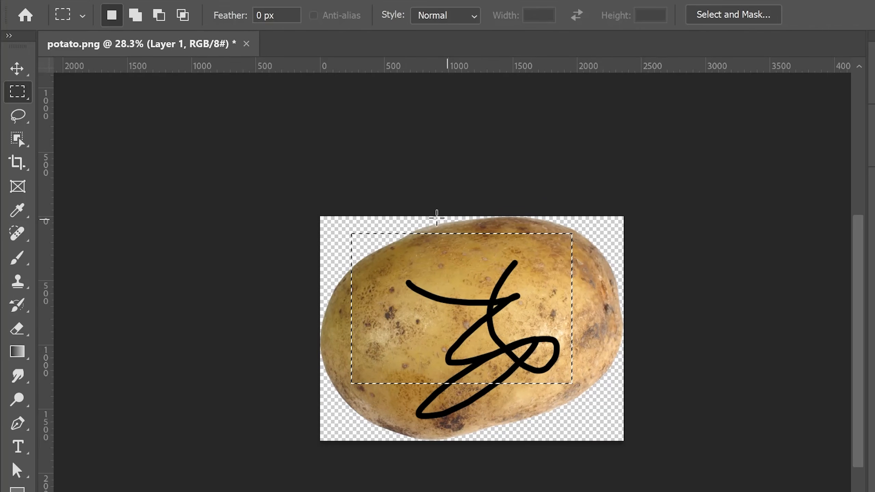
{"action": "left_click", "coordinate": [17, 258]}
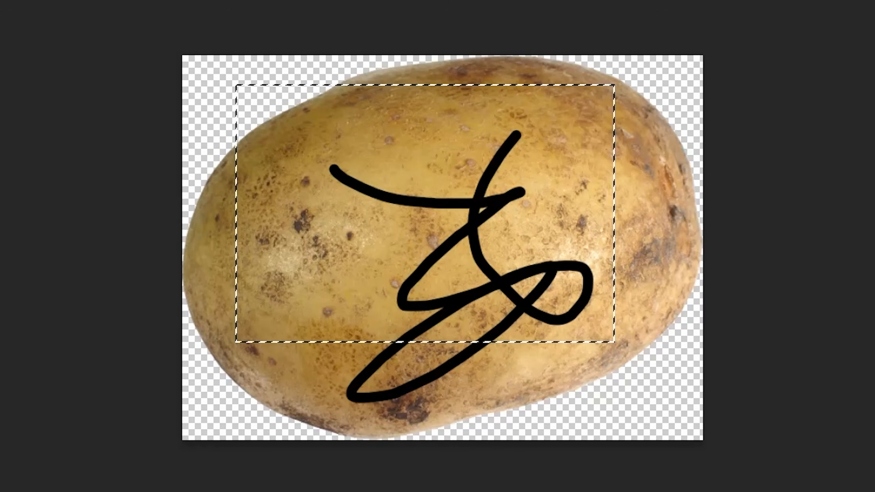
{"action": "left_click_drag", "start_coordinate": [353, 238], "coordinate": [389, 303]}
{"action": "mouse_move", "coordinate": [310, 331]}
{"action": "left_mouse_down"}
{"action": "mouse_move", "coordinate": [379, 100]}
{"action": "mouse_move", "coordinate": [337, 104]}
{"action": "left_mouse_up"}
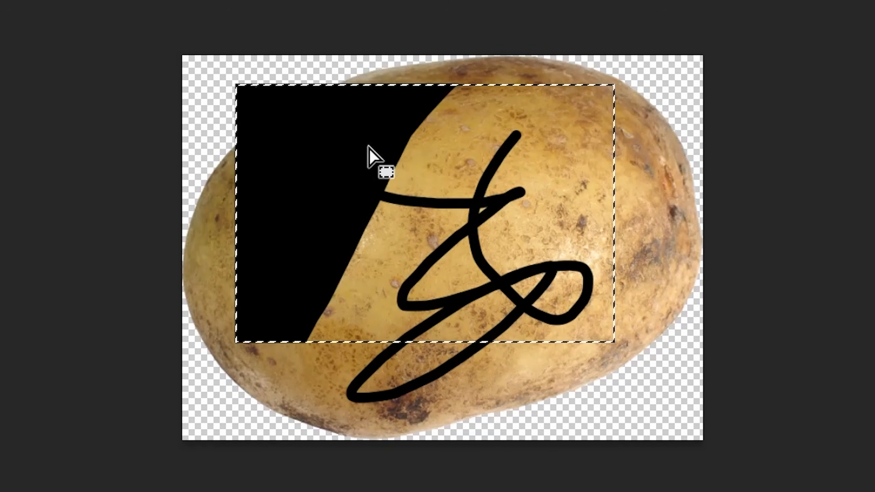
Step: Shift the selection outline down and right, brush black into its upper-right corner, and turn the selection off and on again
{"action": "left_click_drag", "start_coordinate": [458, 156], "coordinate": [528, 234]}
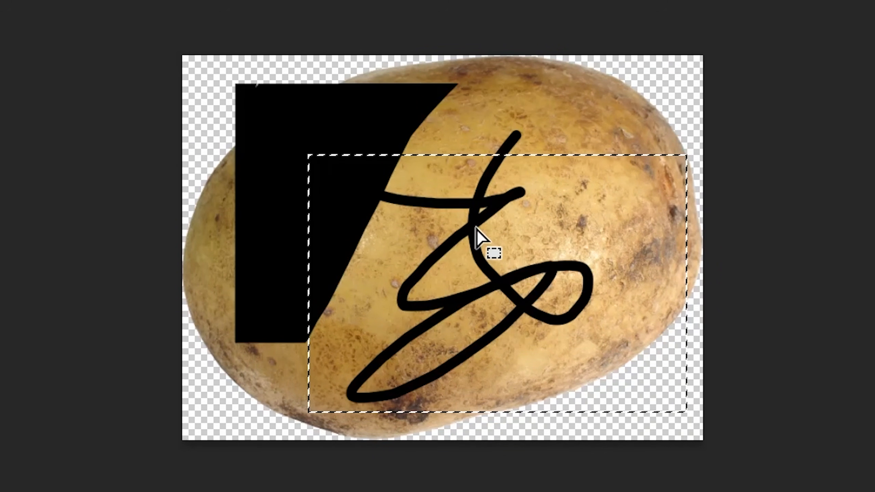
{"action": "key", "text": "b"}
{"action": "mouse_move", "coordinate": [555, 43]}
{"action": "left_mouse_down"}
{"action": "mouse_move", "coordinate": [866, 368]}
{"action": "mouse_move", "coordinate": [586, 109]}
{"action": "mouse_move", "coordinate": [618, 145]}
{"action": "mouse_move", "coordinate": [559, 129]}
{"action": "mouse_move", "coordinate": [449, 15]}
{"action": "mouse_move", "coordinate": [462, 184]}
{"action": "left_mouse_up"}
{"action": "key", "text": "v"}
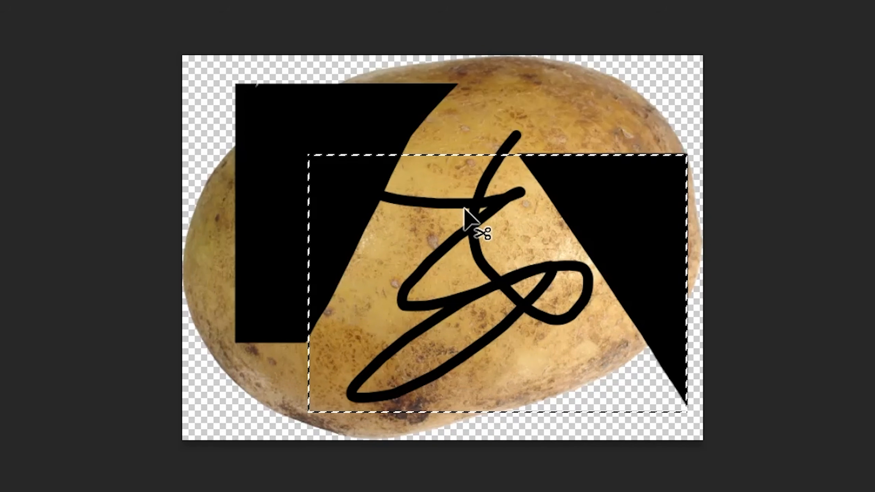
{"action": "key", "text": "ctrl+d"}
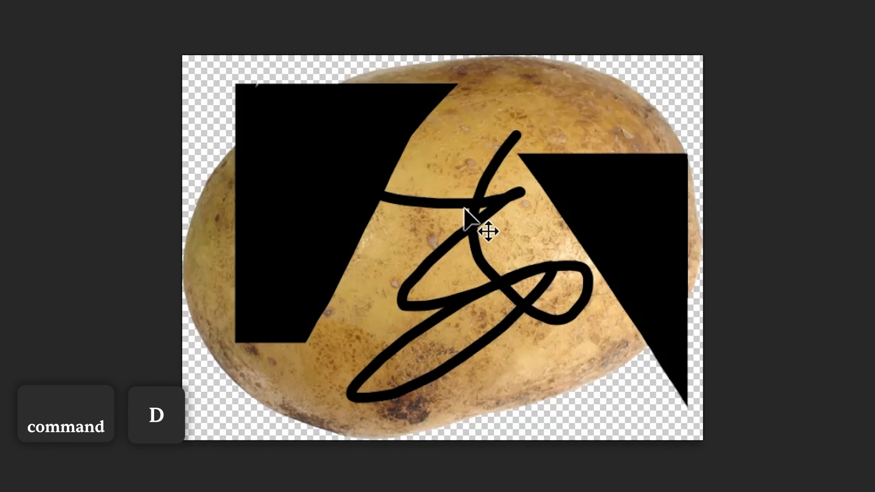
{"action": "key", "text": "ctrl+z"}
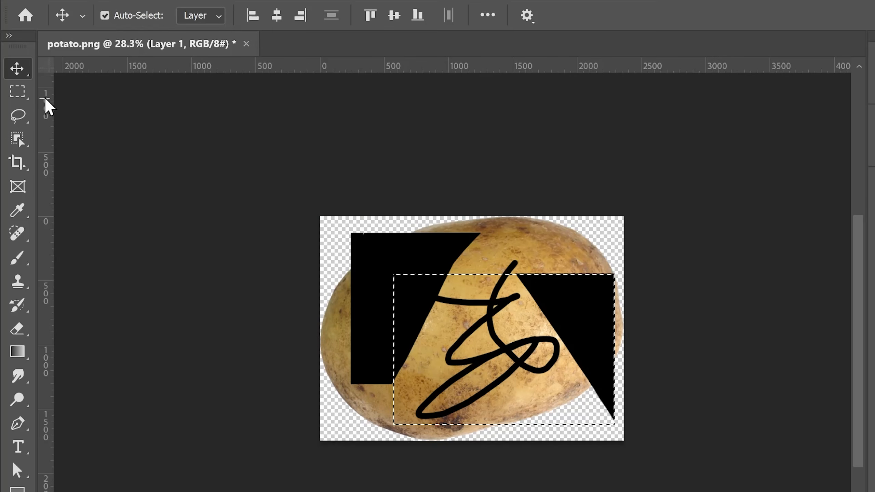
Step: Compare moving only the selection outline with the Rectangular Marquee tool and moving the selected pixels with the Move tool
{"action": "left_click", "coordinate": [17, 91]}
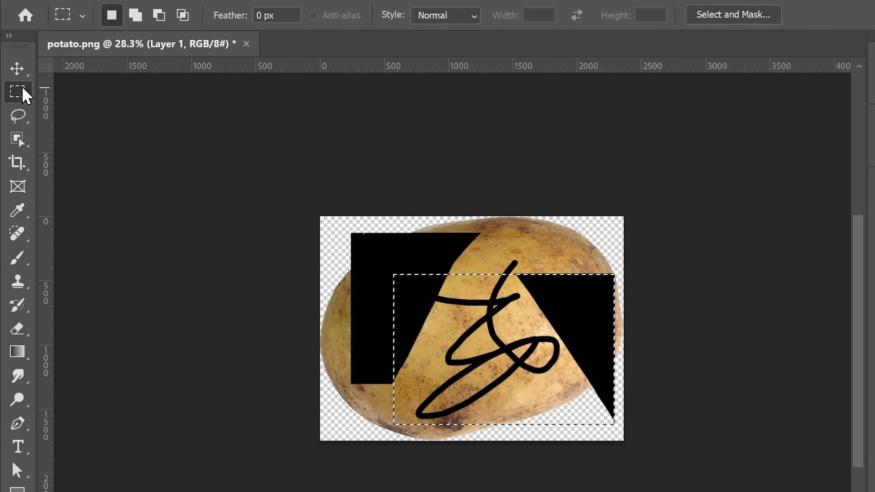
{"action": "left_click_drag", "start_coordinate": [560, 310], "coordinate": [544, 300]}
{"action": "key", "text": "v"}
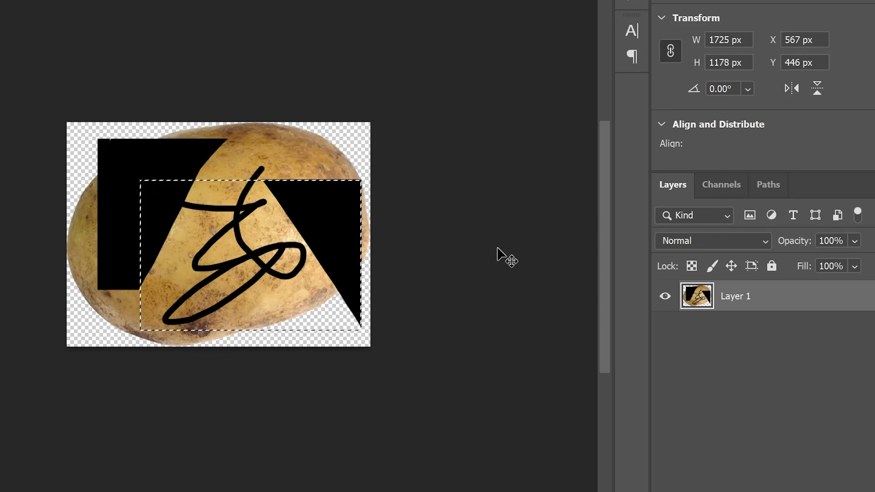
{"action": "left_click_drag", "start_coordinate": [581, 312], "coordinate": [581, 312]}
{"action": "left_click_drag", "start_coordinate": [331, 223], "coordinate": [263, 333]}
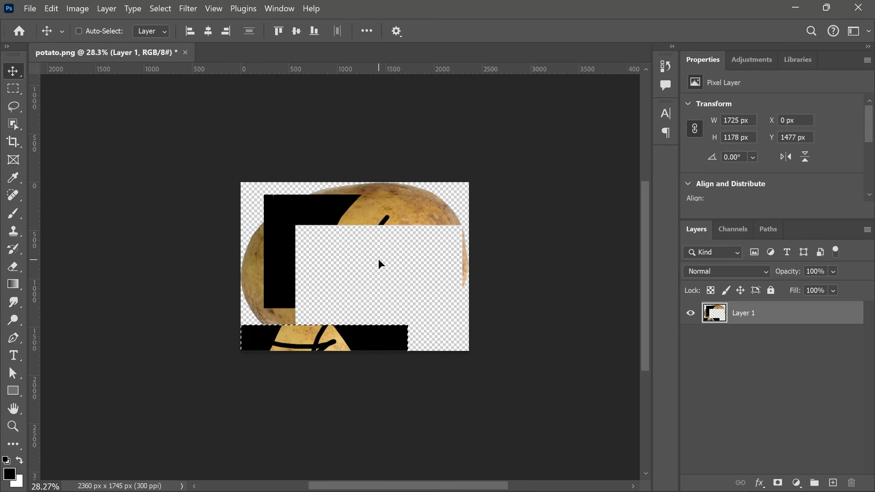
Step: Undo the pixel move, selections and all brush strokes back to the clean, unselected potato
{"action": "key", "text": "ctrl+z"}
{"action": "key", "text": "ctrl+z"}
{"action": "key", "text": "ctrl+z"}
{"action": "key", "text": "ctrl+z"}
{"action": "key", "text": "ctrl+z"}
{"action": "key", "text": "ctrl+z"}
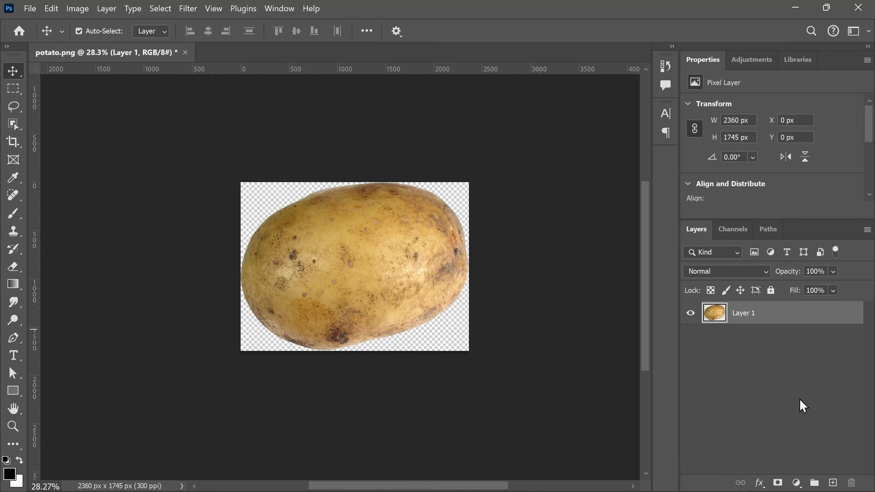
Step: Add a new layer above the potato and pick a light pinkish-red foreground colour for the Brush tool
{"action": "left_click", "coordinate": [833, 483]}
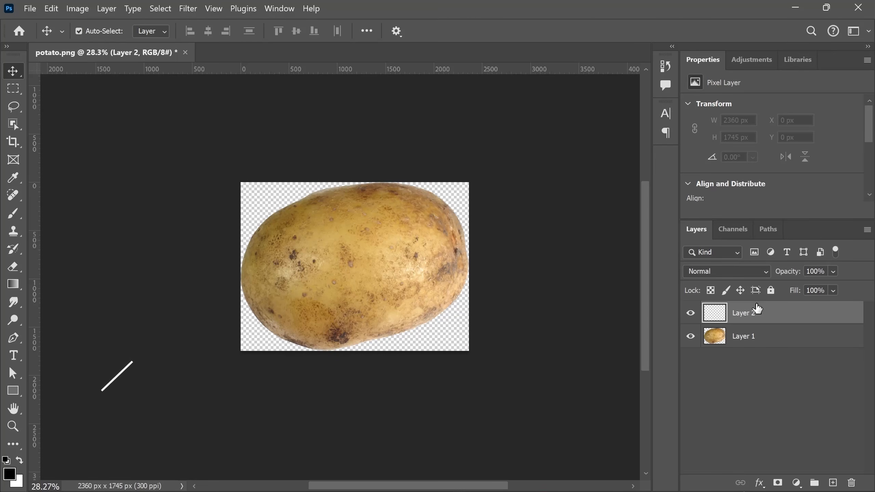
{"action": "key", "text": "b"}
{"action": "left_click", "coordinate": [10, 473]}
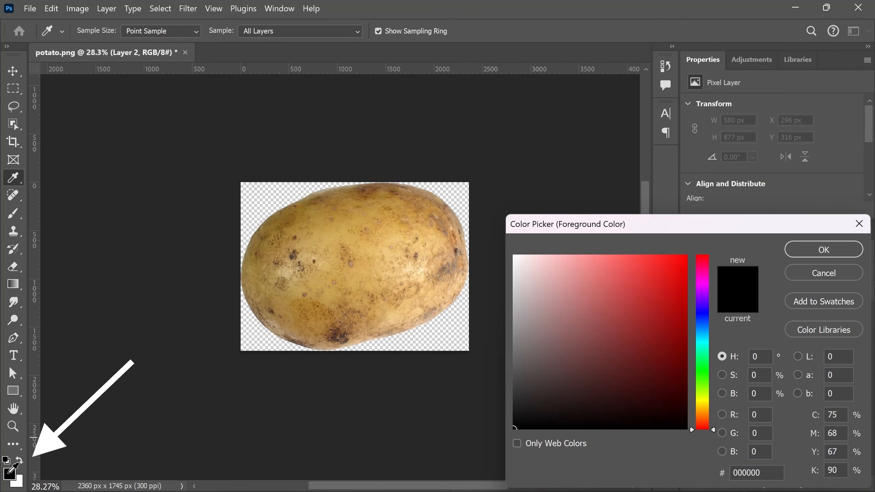
{"action": "left_click", "coordinate": [558, 313]}
{"action": "left_click", "coordinate": [599, 256]}
{"action": "key", "text": "Return"}
Step: Brush a large pink patch over the potato on the new layer and select its right part with a rectangular marquee
{"action": "mouse_move", "coordinate": [376, 224]}
{"action": "left_mouse_down"}
{"action": "mouse_move", "coordinate": [257, 251]}
{"action": "mouse_move", "coordinate": [366, 264]}
{"action": "left_mouse_up"}
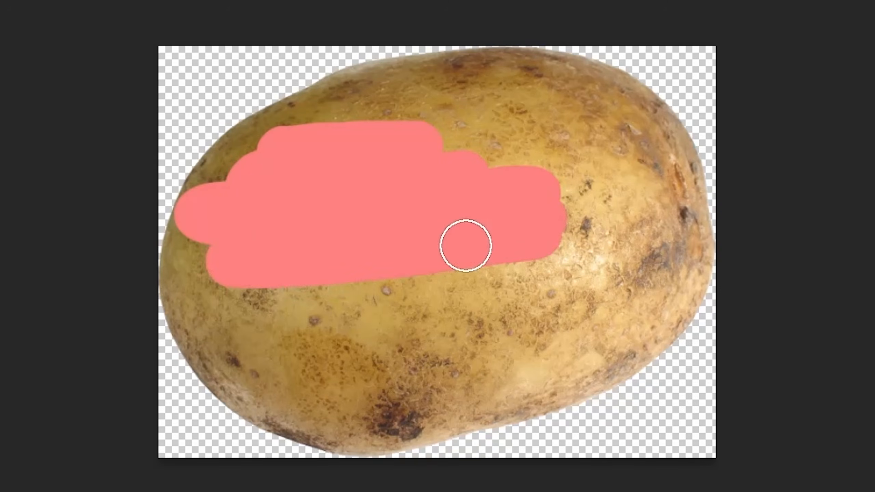
{"action": "left_click_drag", "start_coordinate": [466, 245], "coordinate": [338, 345]}
{"action": "key", "text": "m"}
{"action": "mouse_move", "coordinate": [311, 78]}
{"action": "left_mouse_down"}
{"action": "mouse_move", "coordinate": [406, 201]}
{"action": "mouse_move", "coordinate": [644, 403]}
{"action": "left_mouse_up"}
{"action": "left_click_drag", "start_coordinate": [596, 368], "coordinate": [554, 248]}
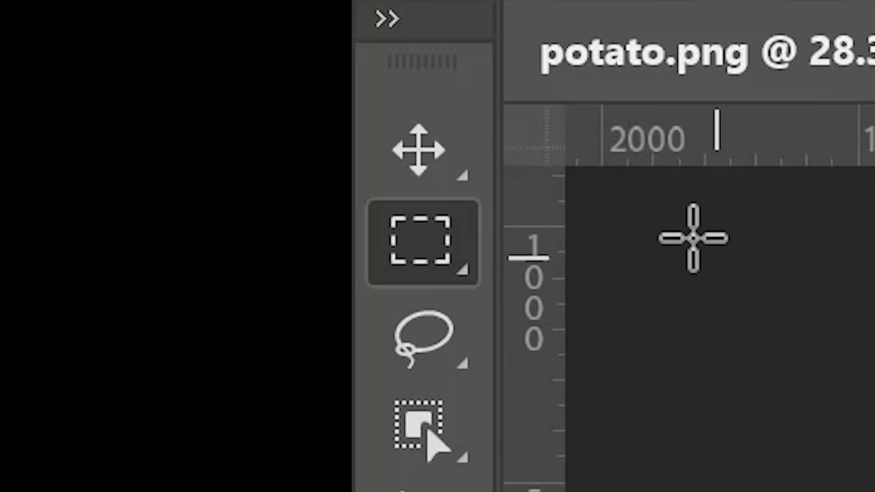
Step: Move the selected part of the pink patch up and right with the Move tool and undo the move
{"action": "left_click", "coordinate": [412, 136]}
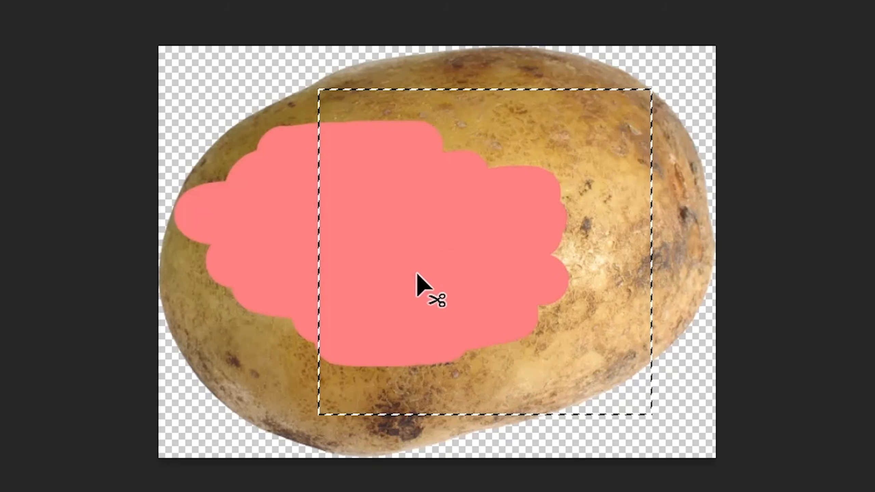
{"action": "left_click_drag", "start_coordinate": [418, 287], "coordinate": [542, 195]}
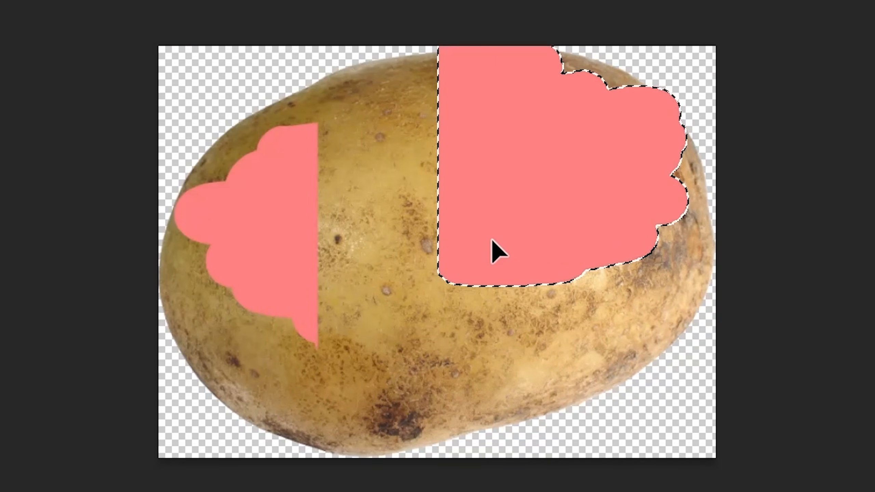
{"action": "key", "text": "ctrl+z"}
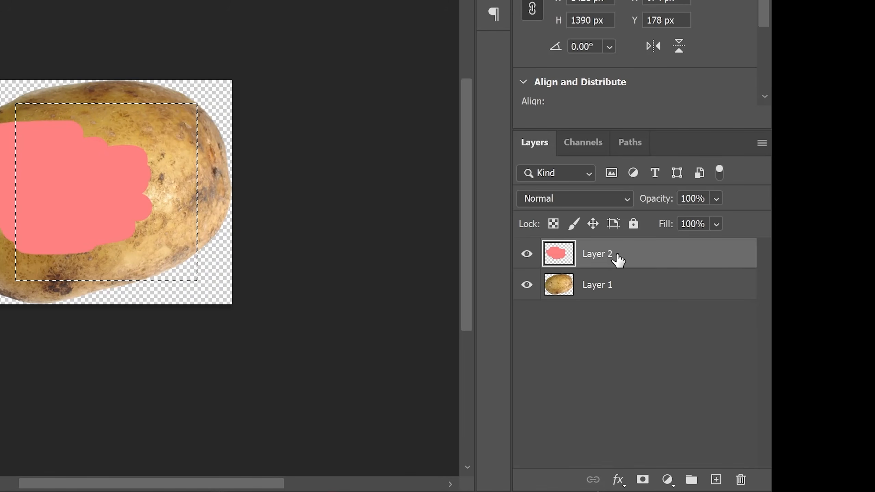
Step: Activate the potato layer, try moving its selected area, and undo both the move and the selection
{"action": "left_click", "coordinate": [652, 294]}
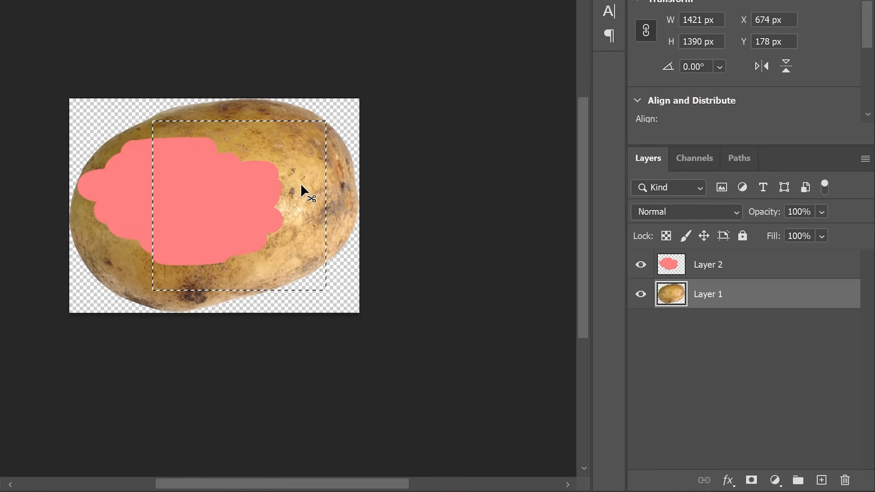
{"action": "left_click_drag", "start_coordinate": [173, 170], "coordinate": [320, 250]}
{"action": "key", "text": "ctrl+z"}
{"action": "key", "text": "ctrl+z"}
{"action": "key", "text": "ctrl+z"}
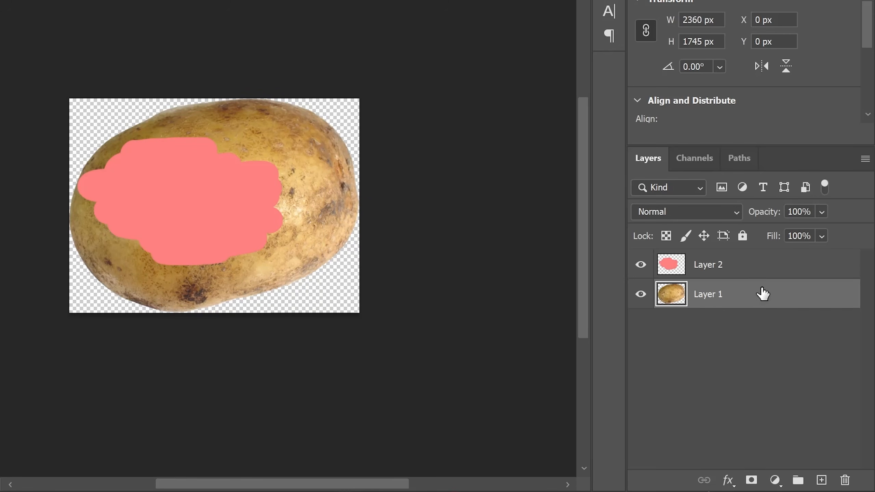
Step: Delete Layer 2, which holds the pink patch
{"action": "left_click", "coordinate": [751, 273]}
{"action": "left_click_drag", "start_coordinate": [747, 268], "coordinate": [846, 482]}
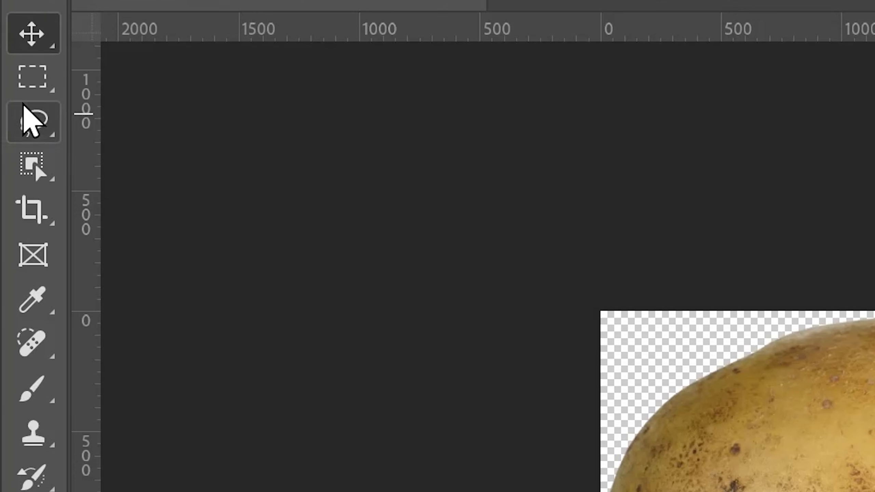
Step: Draw freehand selections on the potato with the Lasso tool, undoing the last change before drawing again
{"action": "left_click", "coordinate": [15, 108]}
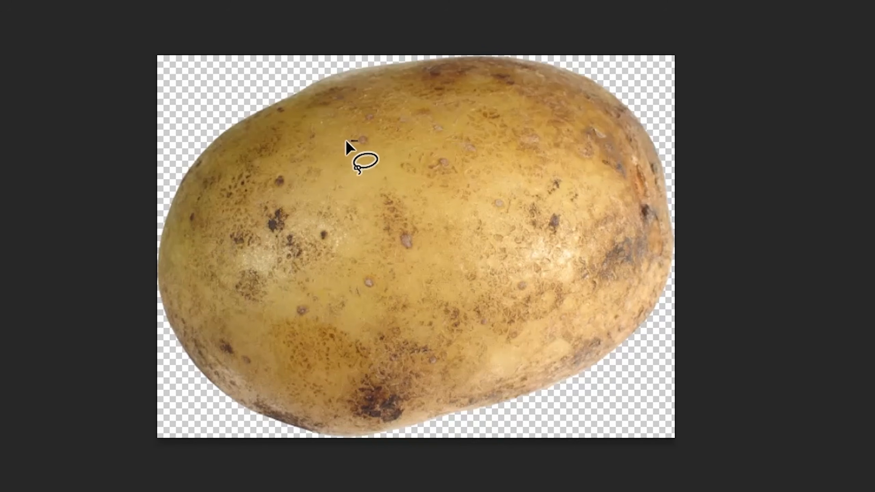
{"action": "left_click_drag", "start_coordinate": [449, 105], "coordinate": [357, 140]}
{"action": "mouse_move", "coordinate": [430, 242]}
{"action": "left_mouse_down"}
{"action": "mouse_move", "coordinate": [329, 280]}
{"action": "mouse_move", "coordinate": [242, 357]}
{"action": "left_mouse_up"}
{"action": "key", "text": "ctrl+z"}
{"action": "mouse_move", "coordinate": [352, 219]}
{"action": "left_mouse_down"}
{"action": "mouse_move", "coordinate": [423, 204]}
{"action": "mouse_move", "coordinate": [461, 266]}
{"action": "mouse_move", "coordinate": [427, 297]}
{"action": "mouse_move", "coordinate": [371, 286]}
{"action": "mouse_move", "coordinate": [356, 234]}
{"action": "mouse_move", "coordinate": [339, 216]}
{"action": "mouse_move", "coordinate": [299, 224]}
{"action": "mouse_move", "coordinate": [290, 123]}
{"action": "left_mouse_up"}
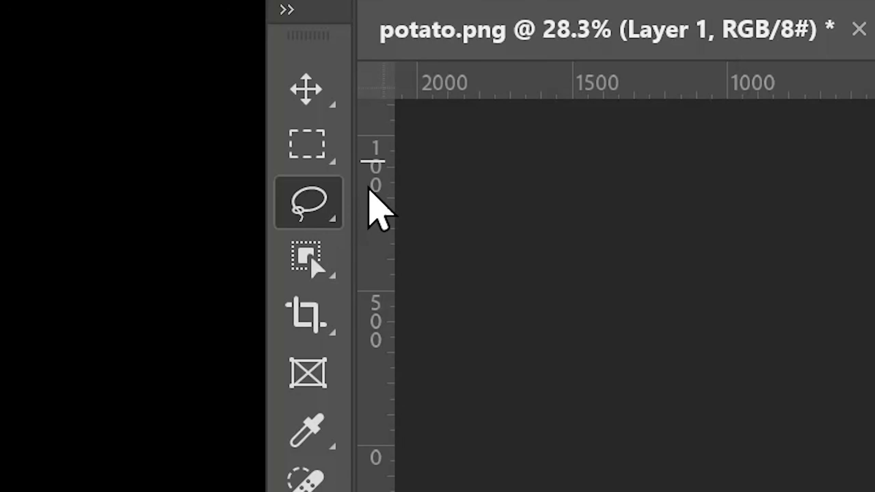
Step: Draw a closed, straight-edged selection on the potato's left half with the Polygonal Lasso tool
{"action": "key", "text": "alt"}
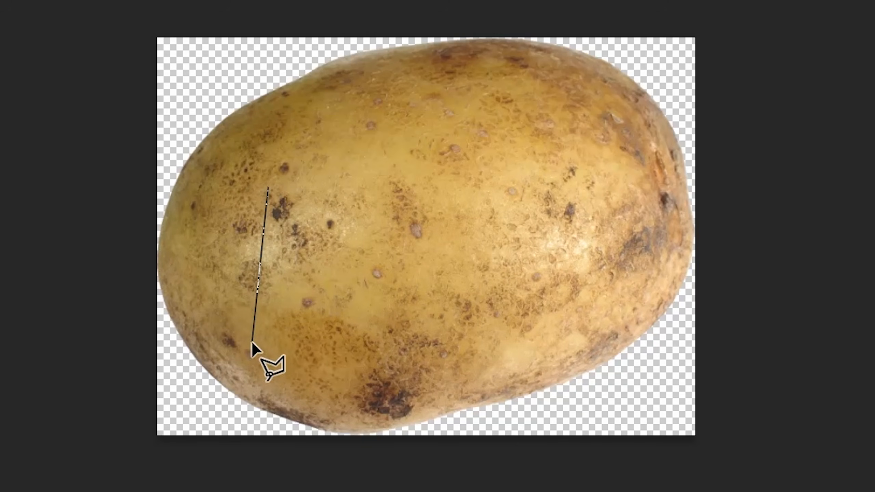
{"action": "left_click", "coordinate": [401, 361]}
{"action": "left_click", "coordinate": [336, 257]}
{"action": "left_click", "coordinate": [399, 186]}
{"action": "left_click", "coordinate": [340, 125]}
{"action": "double_click", "coordinate": [292, 186]}
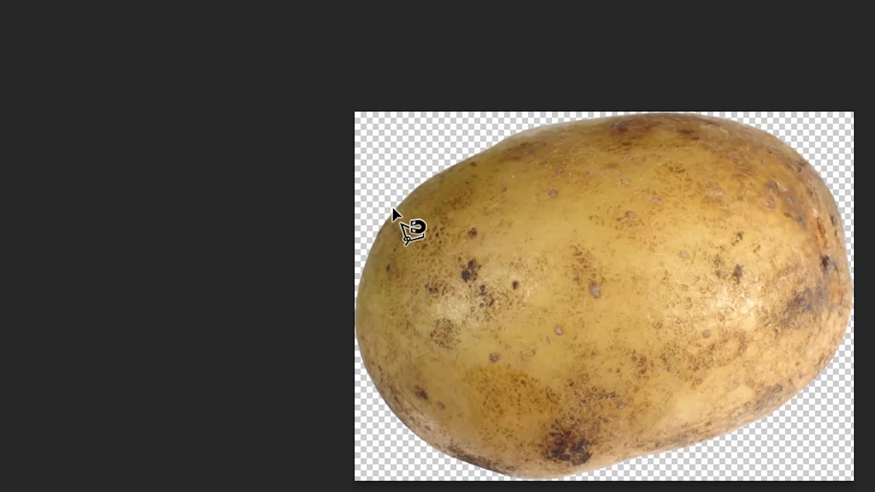
Step: Trace the potato's whole edge into a closed Magnetic Lasso selection and move the selected potato on the canvas
{"action": "left_click", "coordinate": [393, 207]}
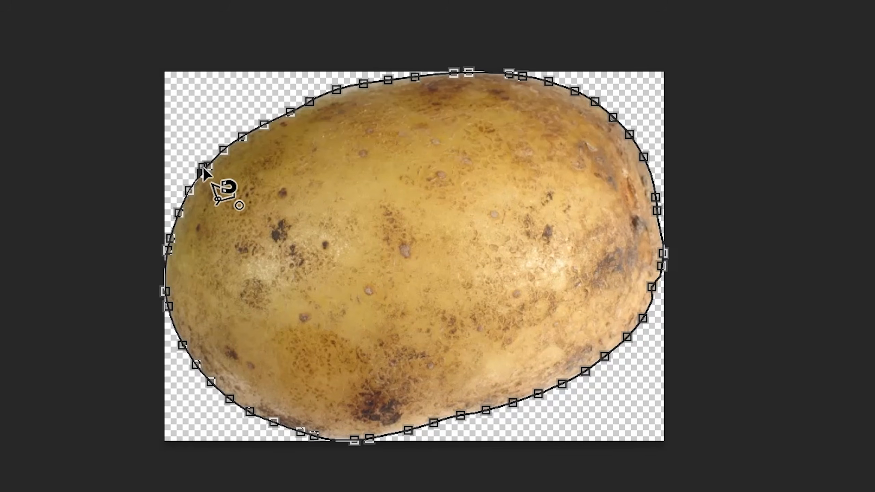
{"action": "left_click", "coordinate": [203, 167]}
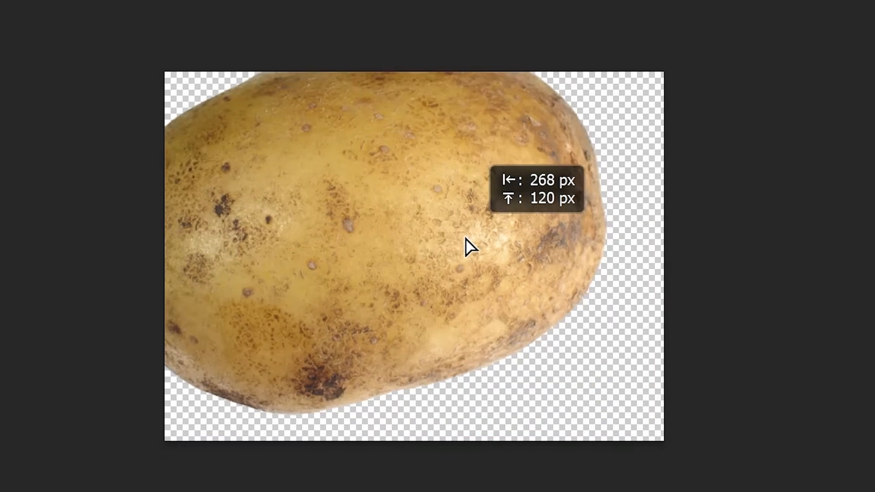
{"action": "left_click_drag", "start_coordinate": [467, 239], "coordinate": [524, 249]}
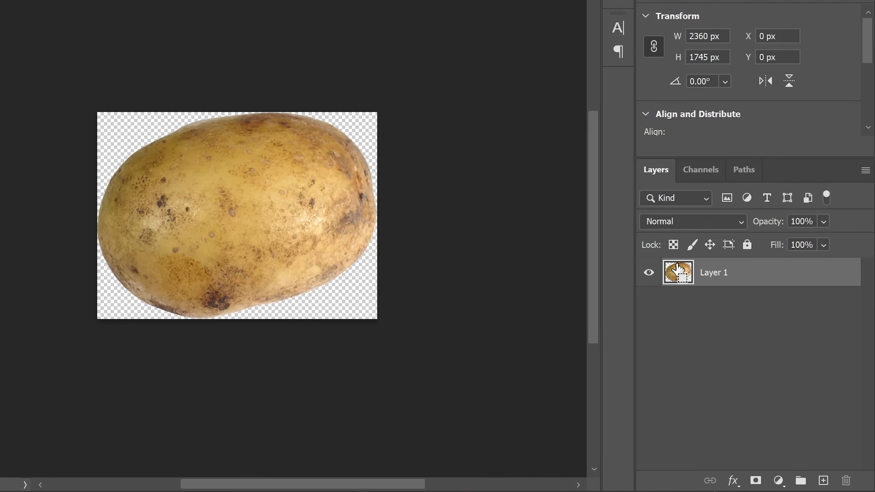
Step: Load the outline of Layer 1's potato as a selection
{"action": "left_click", "coordinate": [677, 269], "text": "ctrl"}
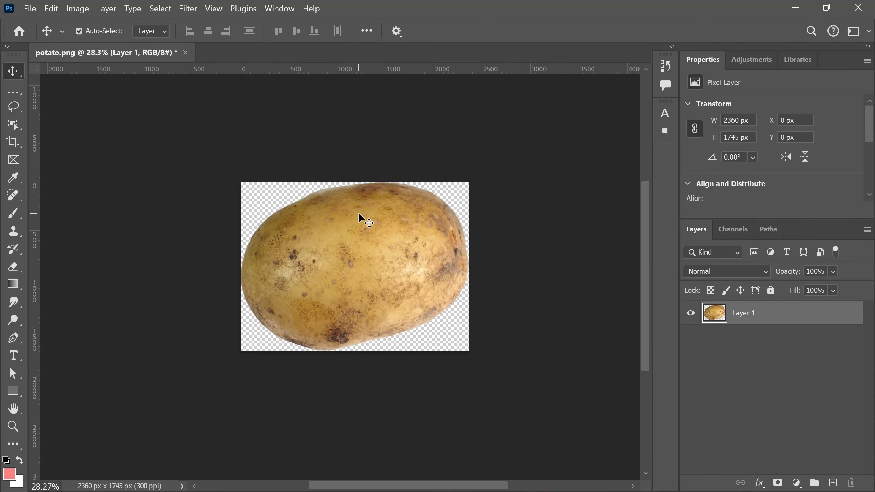
Step: Expand the canvas around the potato to about 4677 x 2631 px using the Crop tool with a 16:9 ratio
{"action": "key", "text": "c"}
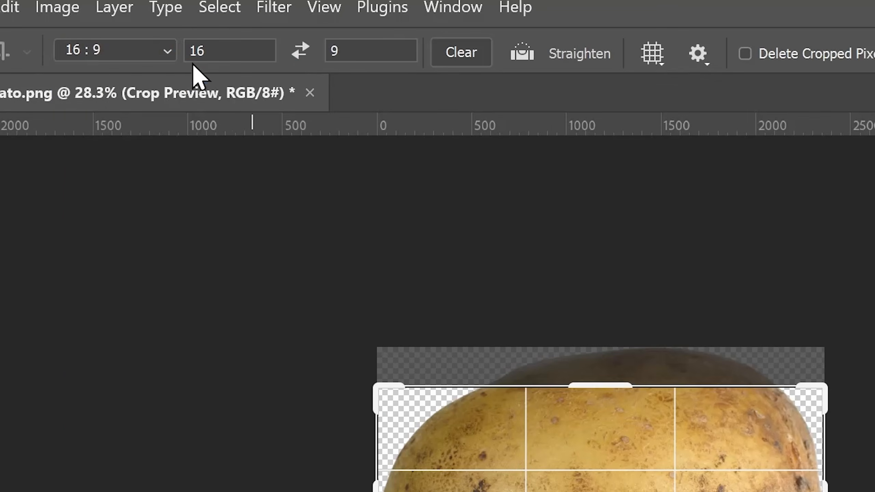
{"action": "left_click", "coordinate": [130, 31]}
{"action": "left_click", "coordinate": [146, 233]}
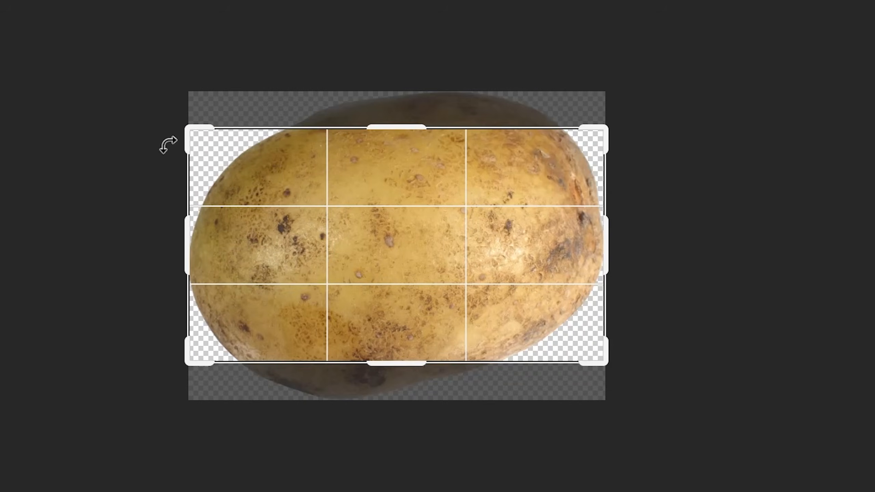
{"action": "left_click_drag", "start_coordinate": [376, 387], "coordinate": [344, 356]}
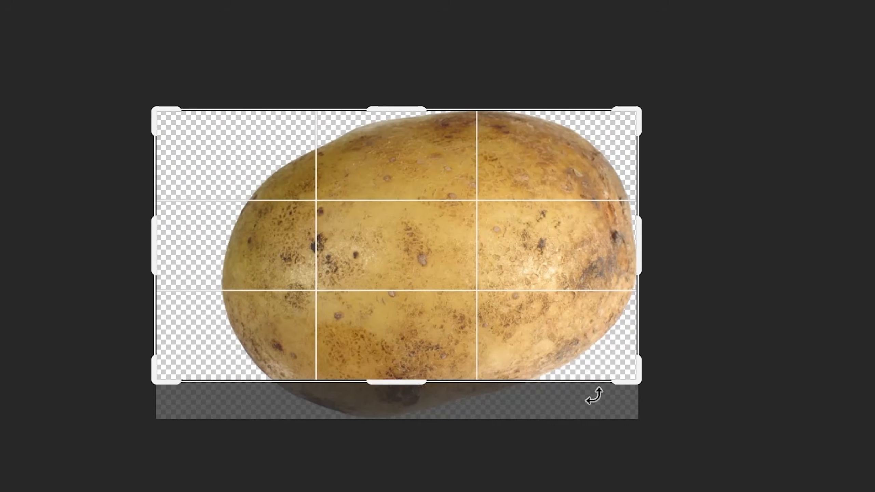
{"action": "left_click_drag", "start_coordinate": [638, 376], "coordinate": [668, 399]}
{"action": "key", "text": "Return"}
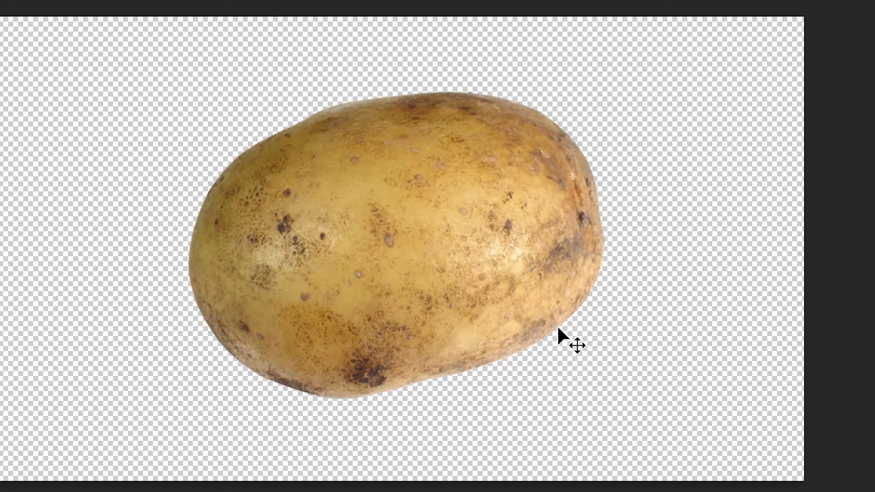
{"action": "left_click_drag", "start_coordinate": [474, 270], "coordinate": [483, 209]}
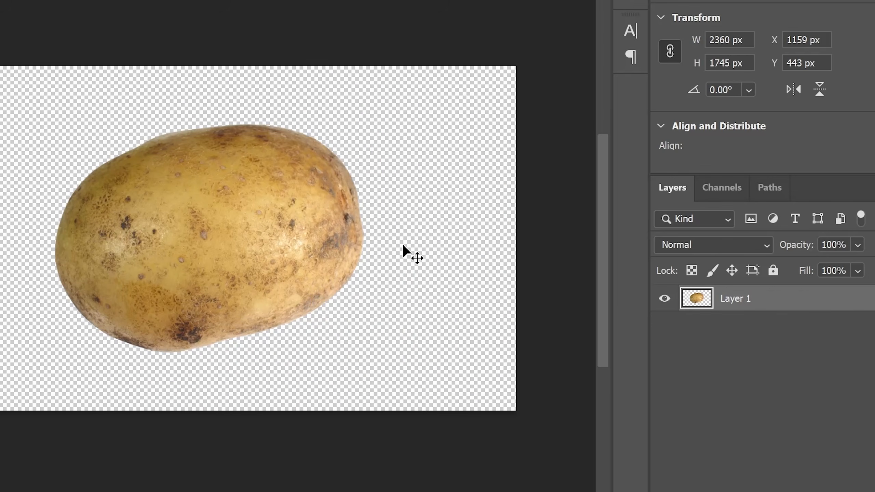
Step: Squeeze the potato to about 66% of its width with Free Transform, reposition it on the canvas, and undo the transformation
{"action": "key", "text": "ctrl+t"}
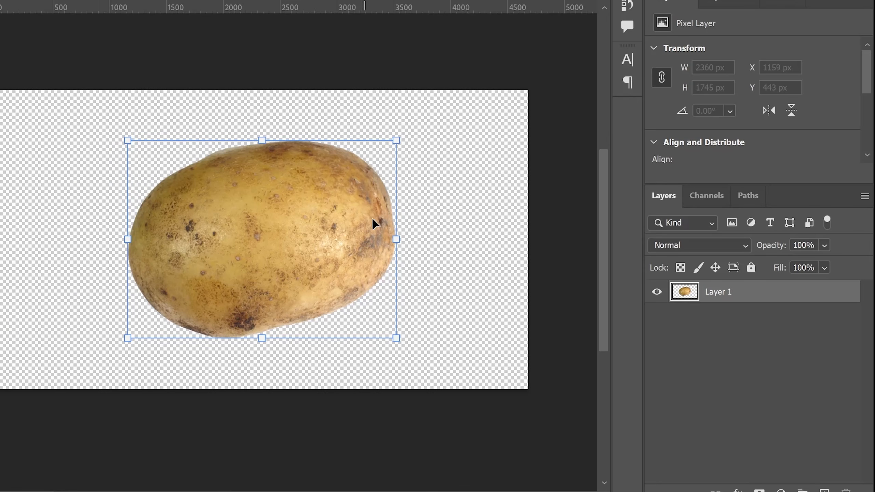
{"action": "left_click_drag", "start_coordinate": [395, 340], "coordinate": [306, 339]}
{"action": "left_click_drag", "start_coordinate": [208, 254], "coordinate": [250, 261]}
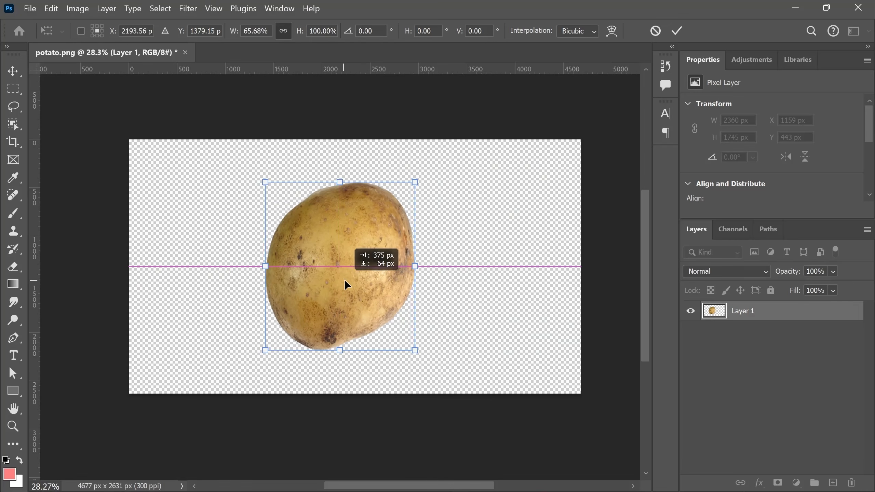
{"action": "mouse_move", "coordinate": [346, 285]}
{"action": "left_mouse_down"}
{"action": "mouse_move", "coordinate": [367, 277]}
{"action": "mouse_move", "coordinate": [359, 285]}
{"action": "left_mouse_up"}
{"action": "key", "text": "Return"}
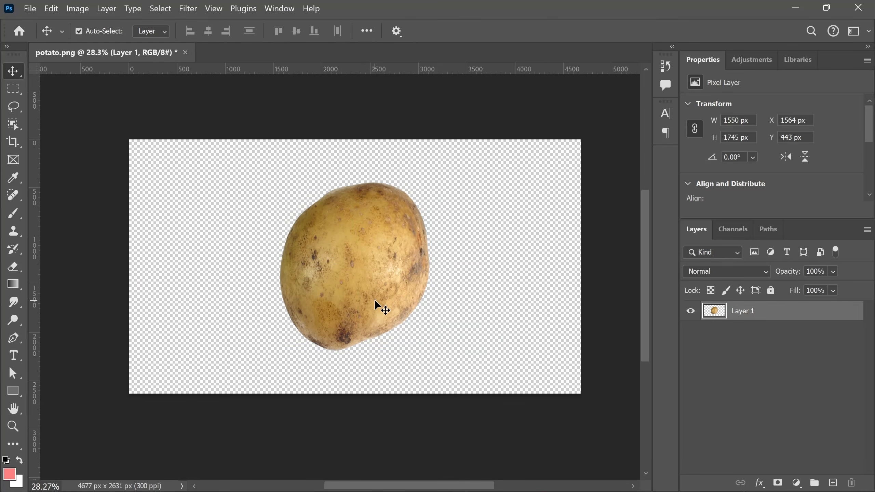
{"action": "key", "text": "ctrl+z"}
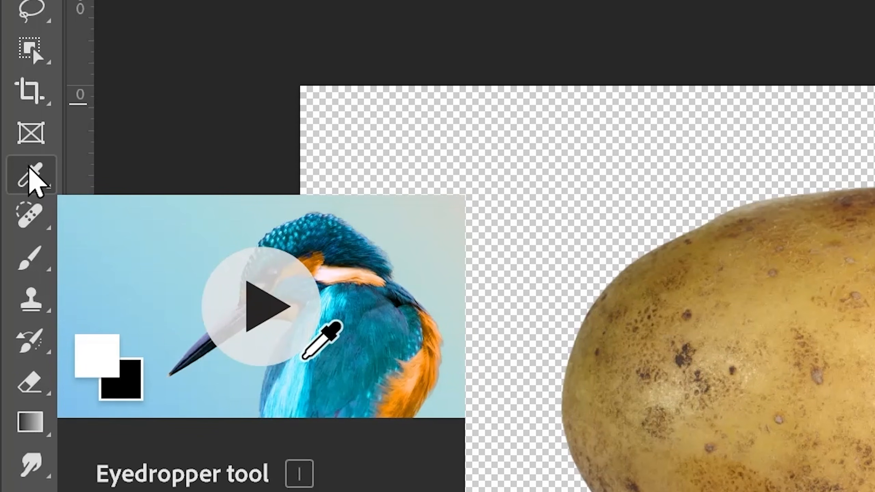
Step: Sample a tan color from the potato with the Eyedropper tool and change the foreground color to teal 1f8988
{"action": "left_click", "coordinate": [30, 171]}
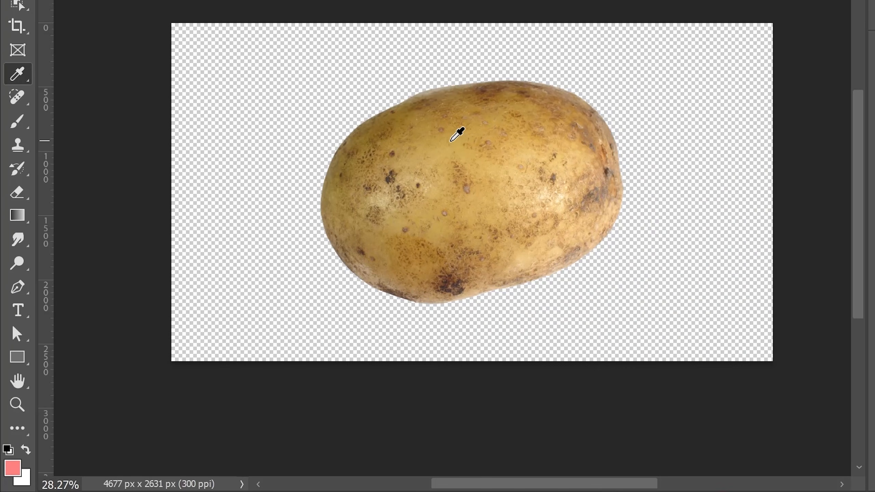
{"action": "left_click", "coordinate": [450, 141]}
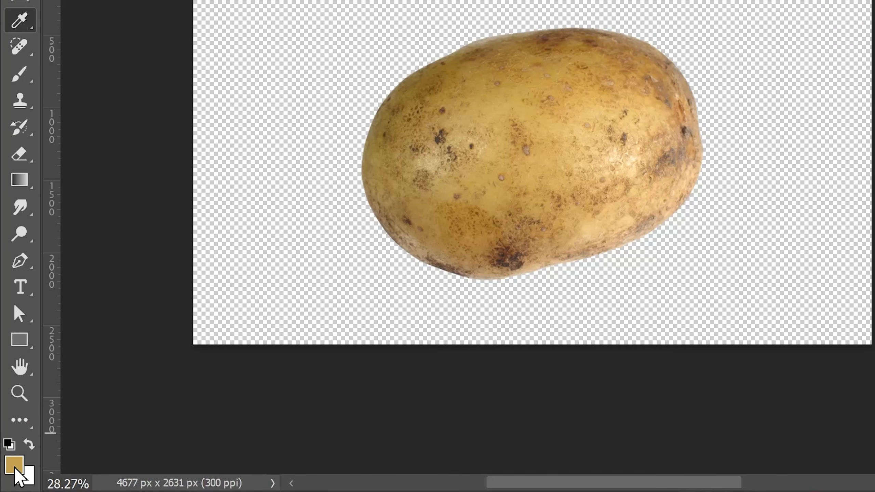
{"action": "left_click", "coordinate": [15, 468]}
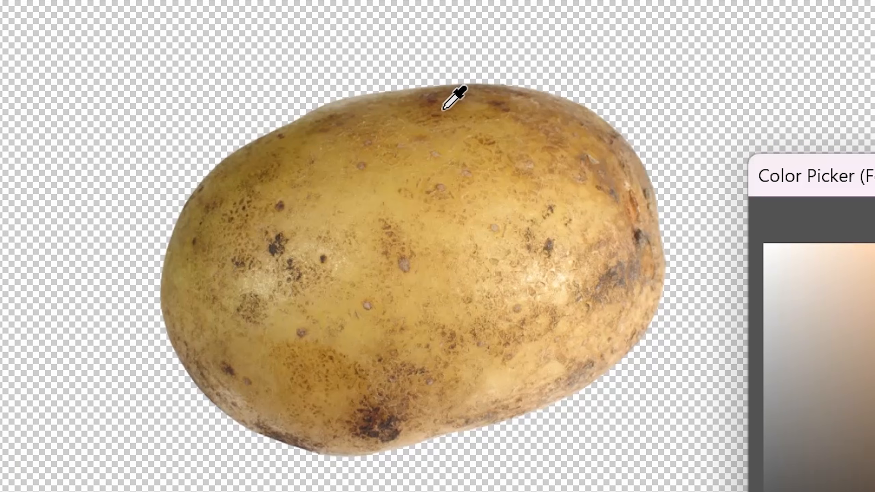
{"action": "left_click", "coordinate": [613, 263]}
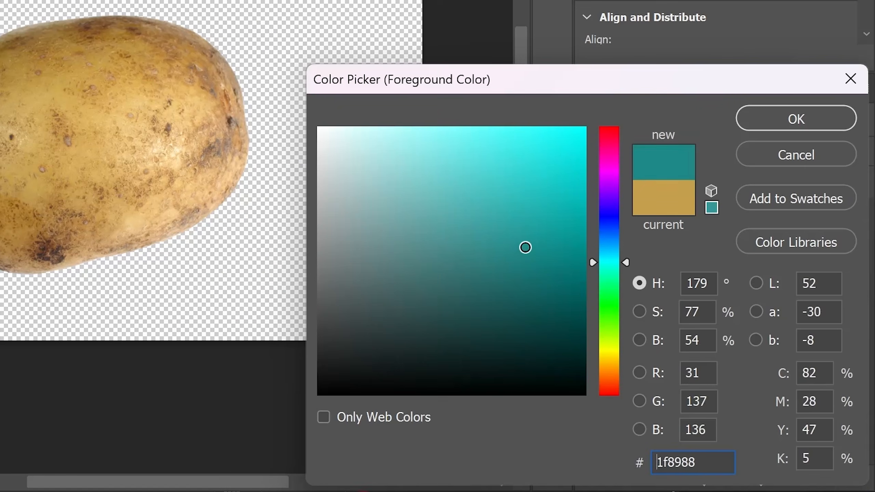
{"action": "left_click", "coordinate": [768, 119]}
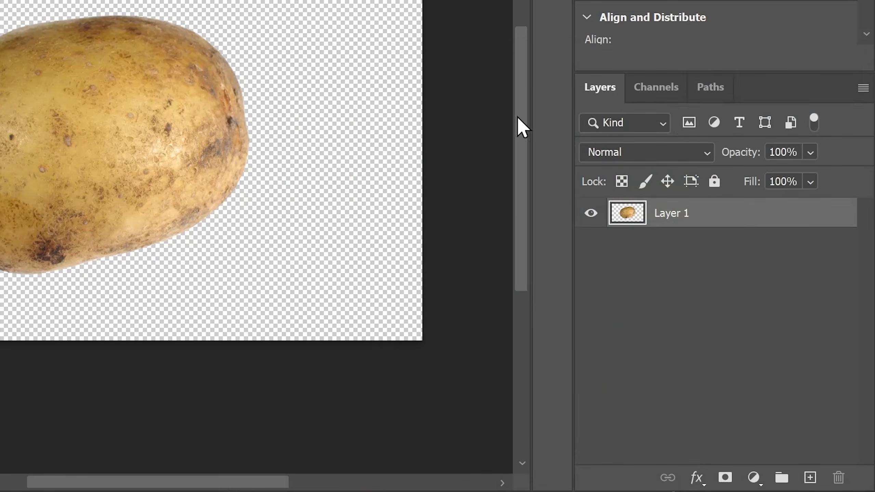
Step: Paint zigzag brush strokes on the potato in sampled dark brown and light tan, and undo both strokes
{"action": "key", "text": "b"}
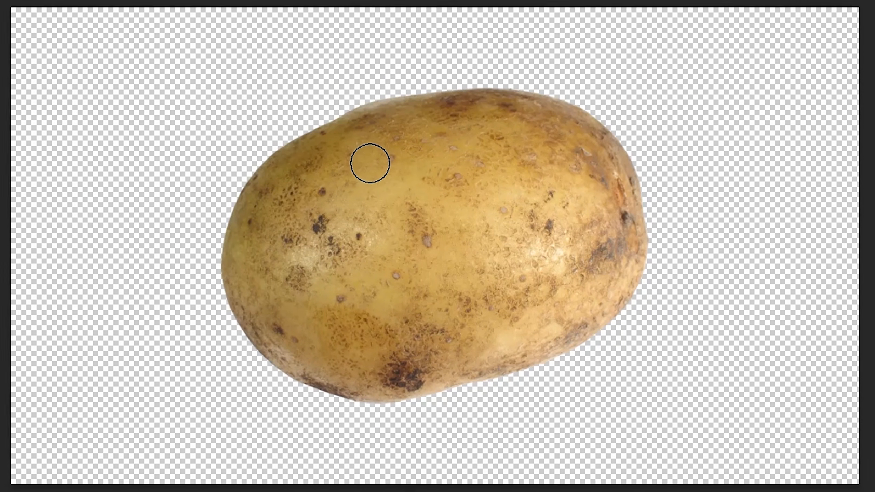
{"action": "key", "text": "alt"}
{"action": "left_click_drag", "start_coordinate": [376, 157], "coordinate": [314, 229]}
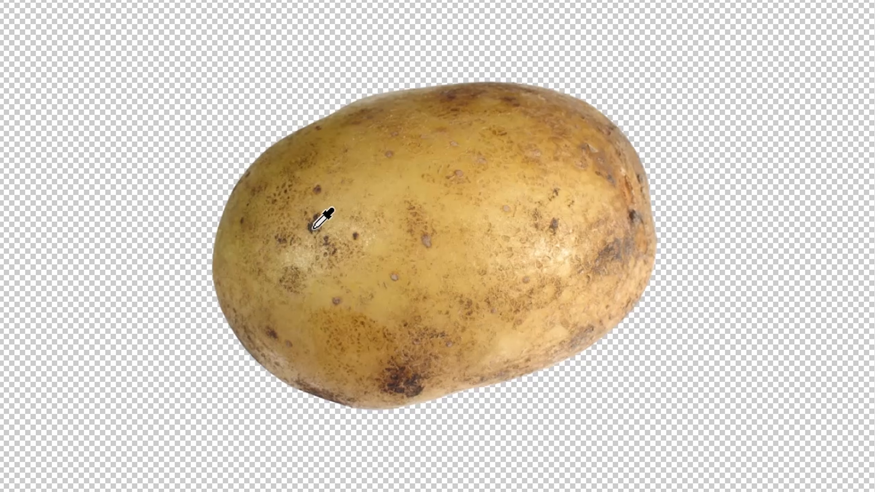
{"action": "mouse_move", "coordinate": [281, 212]}
{"action": "left_mouse_down"}
{"action": "mouse_move", "coordinate": [436, 235]}
{"action": "mouse_move", "coordinate": [517, 303]}
{"action": "left_mouse_up"}
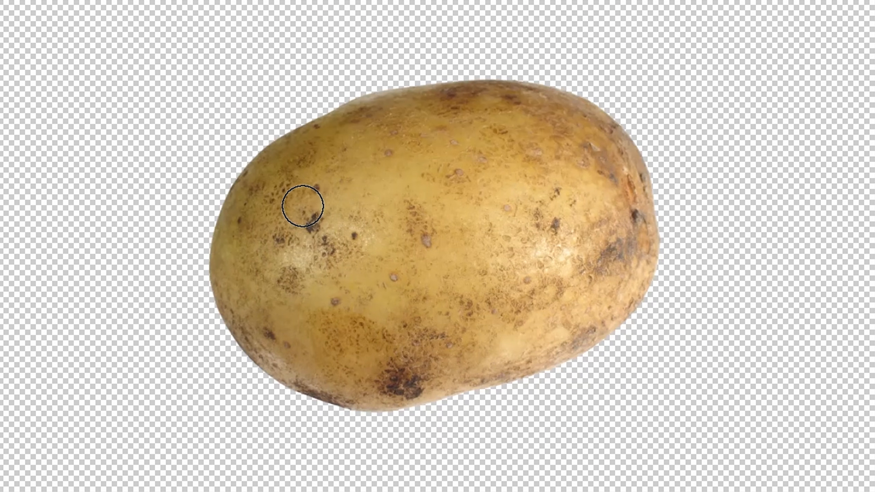
{"action": "left_click", "coordinate": [592, 157], "text": "alt"}
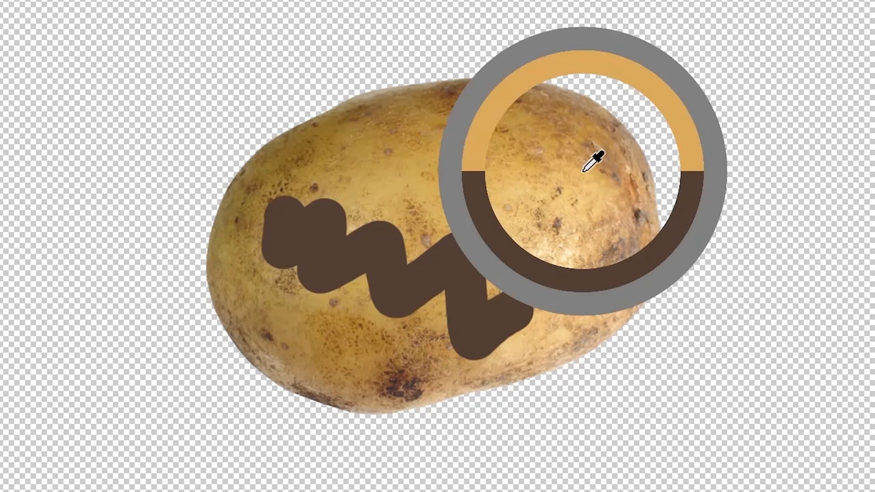
{"action": "mouse_move", "coordinate": [317, 187]}
{"action": "left_mouse_down"}
{"action": "mouse_move", "coordinate": [360, 196]}
{"action": "mouse_move", "coordinate": [523, 336]}
{"action": "left_mouse_up"}
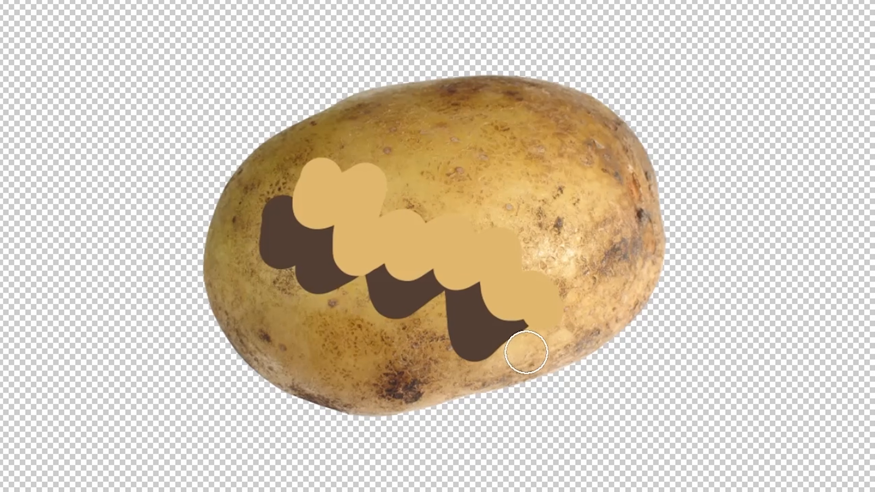
{"action": "key", "text": "ctrl+z"}
{"action": "key", "text": "ctrl+z"}
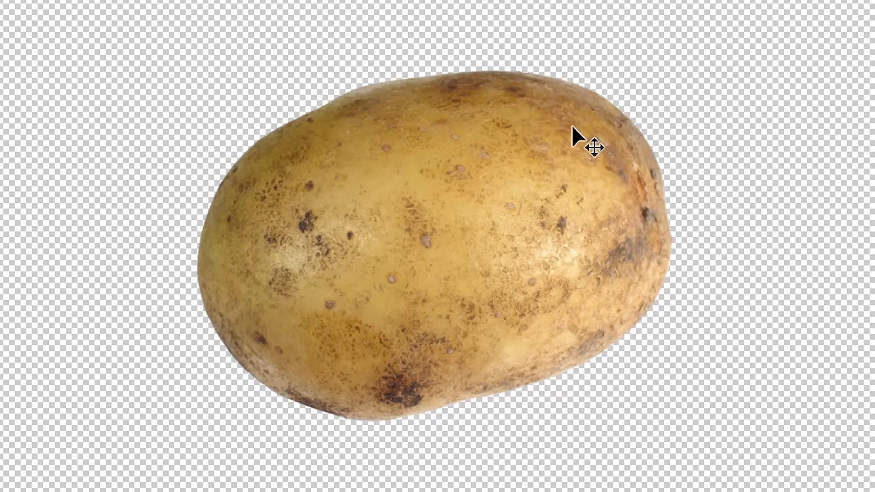
Step: Move the potato slightly right of the canvas center
{"action": "mouse_move", "coordinate": [549, 157]}
{"action": "left_mouse_down"}
{"action": "mouse_move", "coordinate": [596, 160]}
{"action": "mouse_move", "coordinate": [625, 197]}
{"action": "mouse_move", "coordinate": [626, 186]}
{"action": "mouse_move", "coordinate": [611, 194]}
{"action": "mouse_move", "coordinate": [608, 179]}
{"action": "left_mouse_up"}
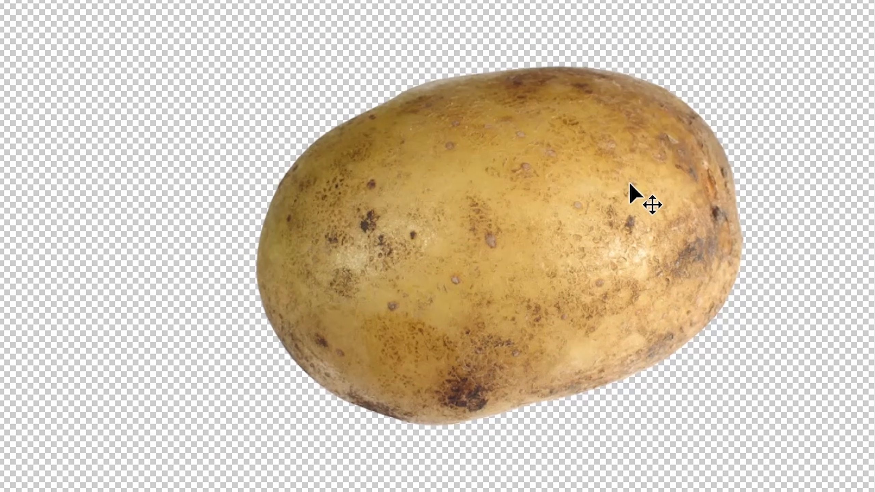
Step: Paint a tan zigzag across the potato with the Brush tool, move the painted potato, and undo these changes
{"action": "key", "text": "b"}
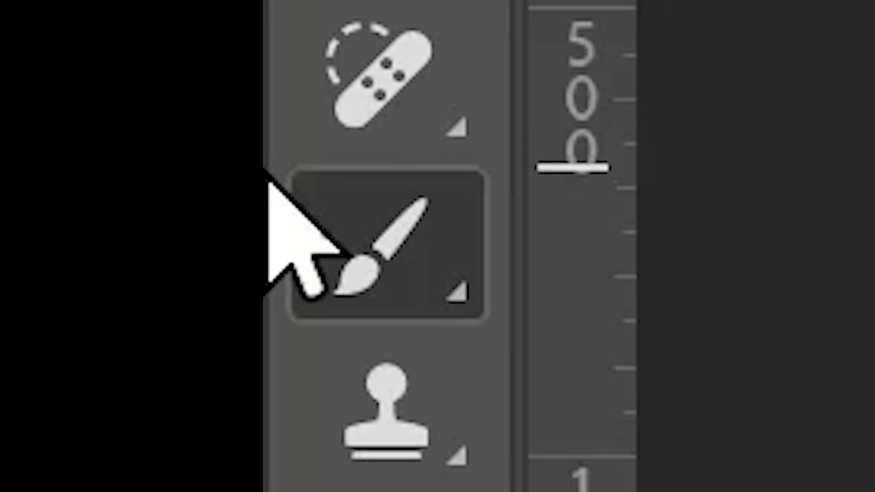
{"action": "mouse_move", "coordinate": [422, 149]}
{"action": "left_mouse_down"}
{"action": "mouse_move", "coordinate": [414, 254]}
{"action": "mouse_move", "coordinate": [508, 352]}
{"action": "left_mouse_up"}
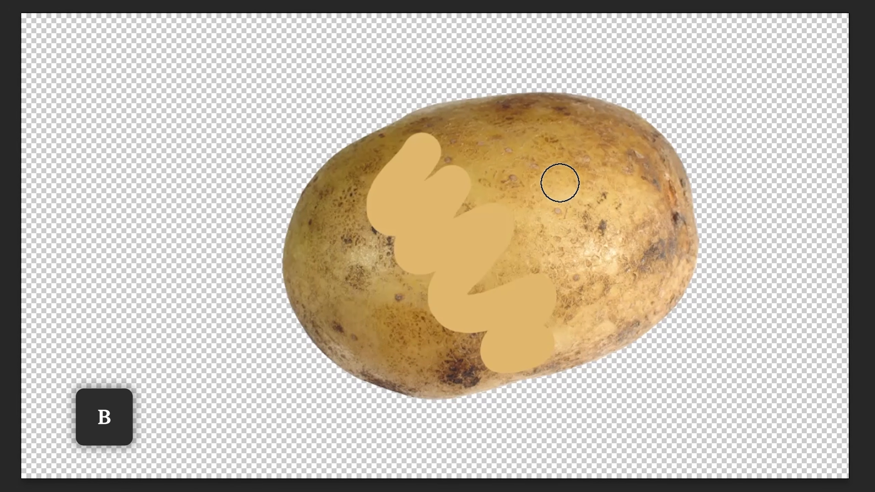
{"action": "key", "text": "v"}
{"action": "mouse_move", "coordinate": [559, 180]}
{"action": "left_mouse_down"}
{"action": "mouse_move", "coordinate": [579, 173]}
{"action": "mouse_move", "coordinate": [543, 172]}
{"action": "left_mouse_up"}
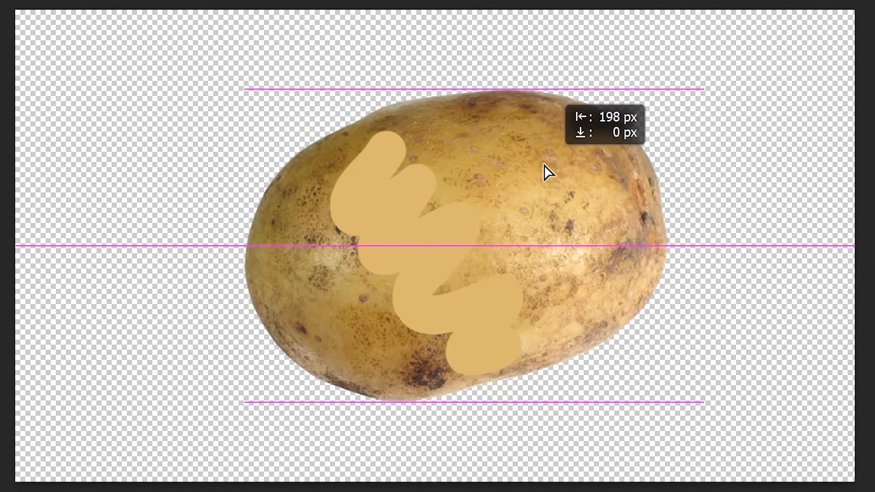
{"action": "key", "text": "ctrl+z"}
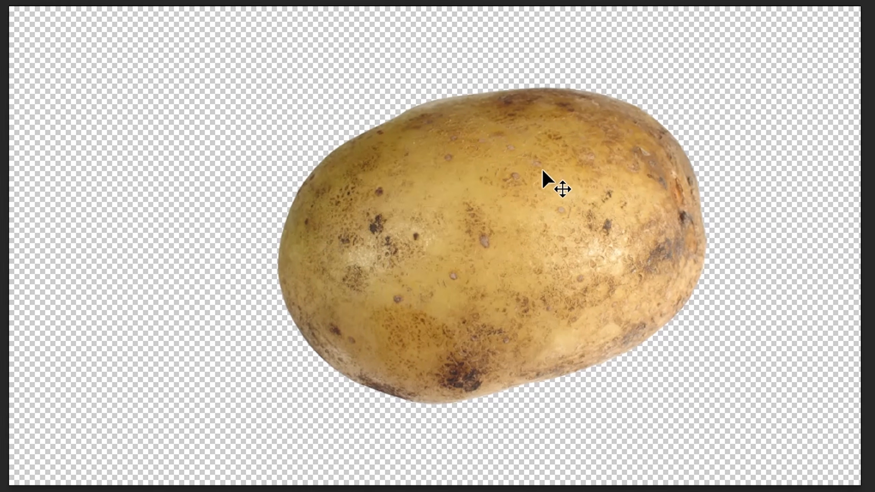
Step: Draw freehand Lasso selections in the middle of the potato and try to move a copy of the skin near the central blemish
{"action": "key", "text": "l"}
{"action": "mouse_move", "coordinate": [446, 148]}
{"action": "left_mouse_down"}
{"action": "mouse_move", "coordinate": [393, 241]}
{"action": "mouse_move", "coordinate": [401, 309]}
{"action": "mouse_move", "coordinate": [516, 339]}
{"action": "mouse_move", "coordinate": [613, 270]}
{"action": "mouse_move", "coordinate": [541, 177]}
{"action": "mouse_move", "coordinate": [469, 142]}
{"action": "mouse_move", "coordinate": [446, 145]}
{"action": "left_mouse_up"}
{"action": "mouse_move", "coordinate": [480, 225]}
{"action": "left_mouse_down"}
{"action": "mouse_move", "coordinate": [398, 246]}
{"action": "mouse_move", "coordinate": [424, 231]}
{"action": "left_mouse_up"}
{"action": "left_click", "coordinate": [445, 271]}
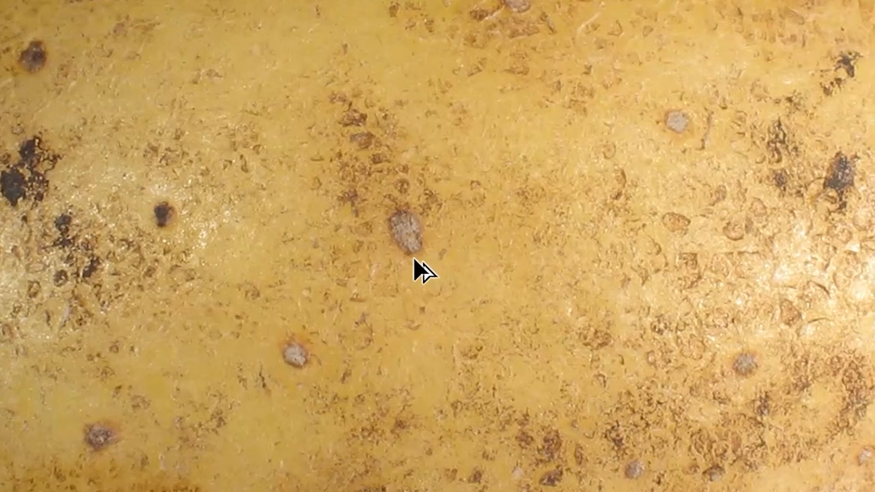
{"action": "left_click_drag", "start_coordinate": [425, 250], "coordinate": [516, 259]}
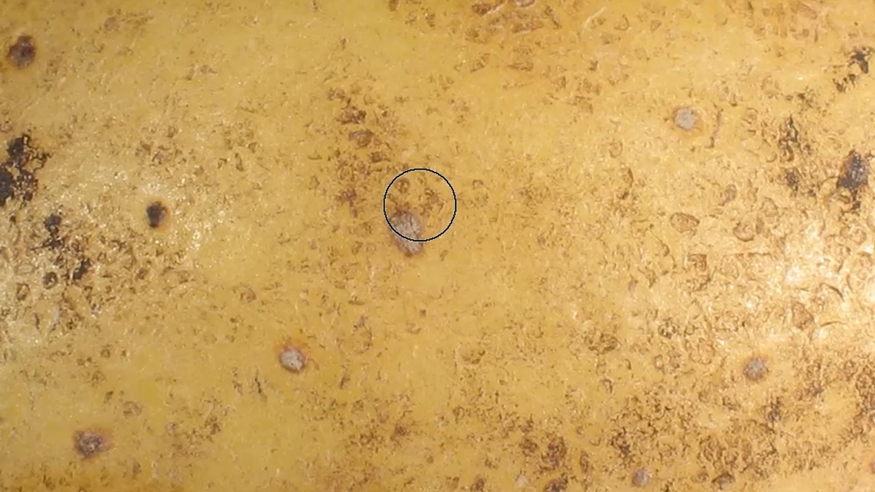
Step: Resize the brush tip over the potato's central blemish, enlarging it well beyond the spot and reducing it again
{"action": "key", "text": "v"}
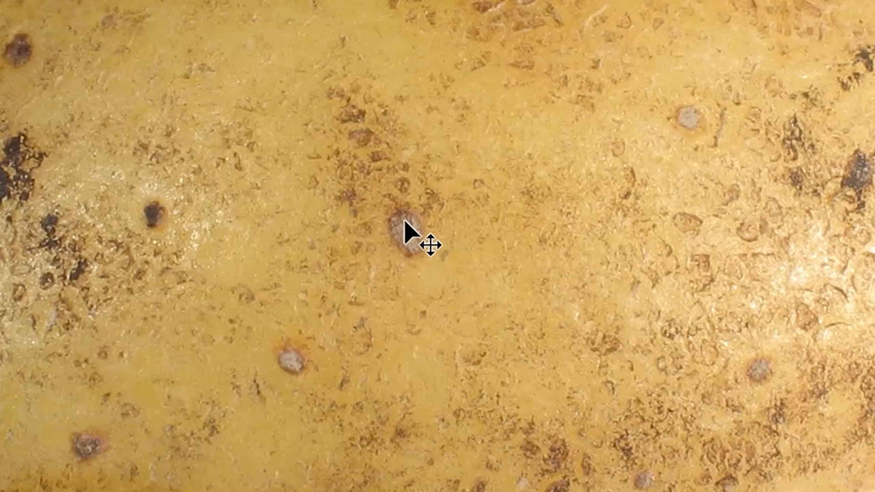
{"action": "key", "text": "b"}
{"action": "mouse_move", "coordinate": [401, 231]}
{"action": "left_mouse_down"}
{"action": "mouse_move", "coordinate": [434, 250]}
{"action": "mouse_move", "coordinate": [435, 232]}
{"action": "left_mouse_up"}
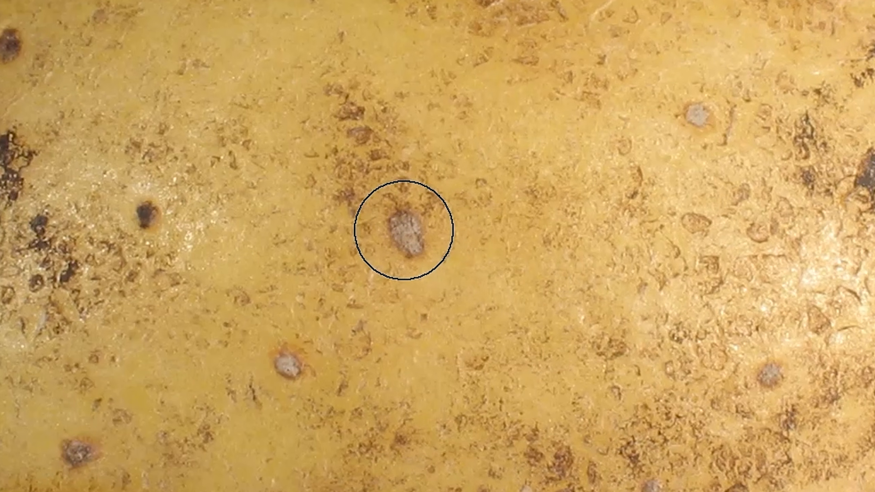
{"action": "key", "text": "bracketright"}
{"action": "key", "text": "bracketright"}
{"action": "key", "text": "bracketright"}
{"action": "key", "text": "bracketright"}
{"action": "key", "text": "bracketright"}
{"action": "key", "text": "bracketright"}
{"action": "key", "text": "bracketright"}
{"action": "key", "text": "bracketright"}
{"action": "key", "text": "bracketright"}
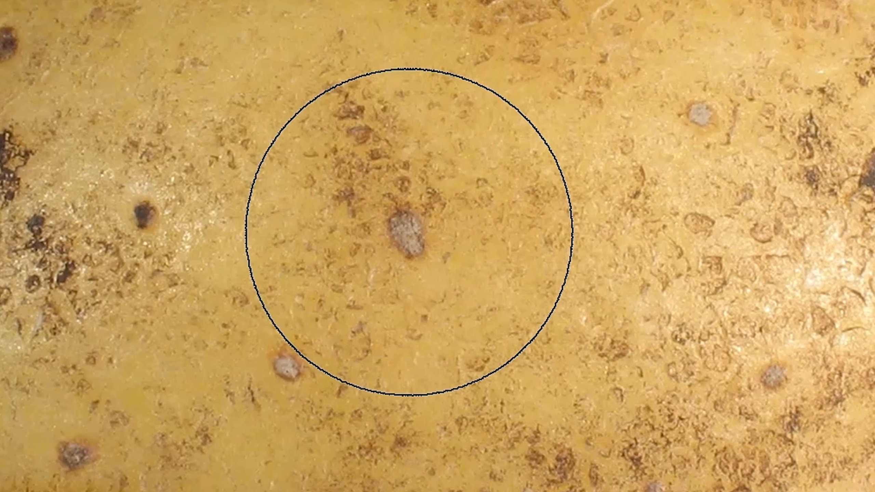
{"action": "key", "text": "bracketleft"}
{"action": "key", "text": "bracketleft"}
{"action": "key", "text": "bracketleft"}
{"action": "key", "text": "bracketleft"}
{"action": "key", "text": "bracketleft"}
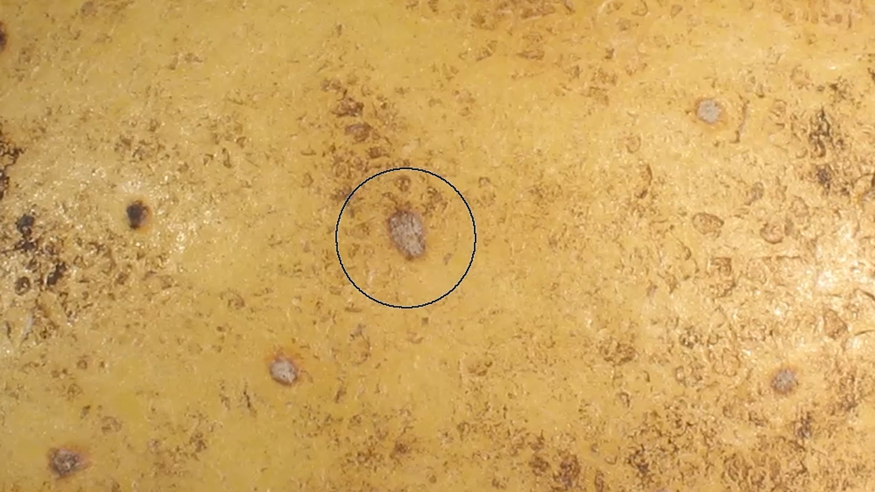
{"action": "key", "text": "alt"}
{"action": "mouse_move", "coordinate": [406, 238]}
{"action": "left_mouse_down"}
{"action": "mouse_move", "coordinate": [645, 260]}
{"action": "mouse_move", "coordinate": [400, 235]}
{"action": "mouse_move", "coordinate": [874, 214]}
{"action": "mouse_move", "coordinate": [424, 260]}
{"action": "mouse_move", "coordinate": [416, 246]}
{"action": "mouse_move", "coordinate": [474, 0]}
{"action": "mouse_move", "coordinate": [457, 0]}
{"action": "mouse_move", "coordinate": [417, 243]}
{"action": "mouse_move", "coordinate": [469, 131]}
{"action": "mouse_move", "coordinate": [453, 491]}
{"action": "mouse_move", "coordinate": [459, 356]}
{"action": "mouse_move", "coordinate": [430, 234]}
{"action": "left_mouse_up"}
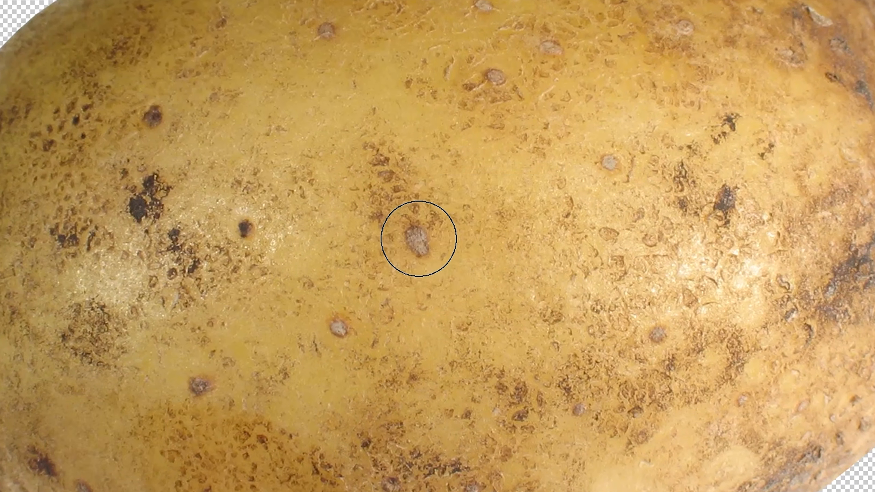
Step: Dab black paint on the potato's central blemish and just beside it with the Brush tool
{"action": "left_click", "coordinate": [419, 237]}
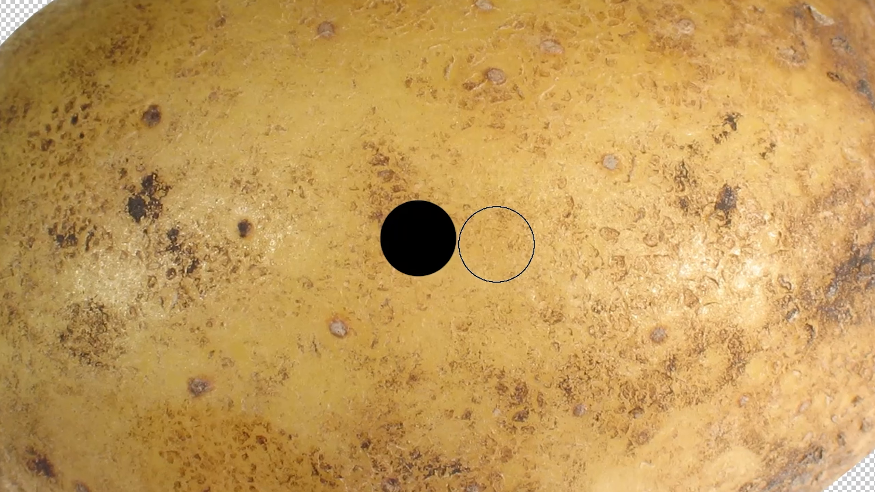
{"action": "left_click", "coordinate": [530, 240]}
{"action": "key", "text": "v"}
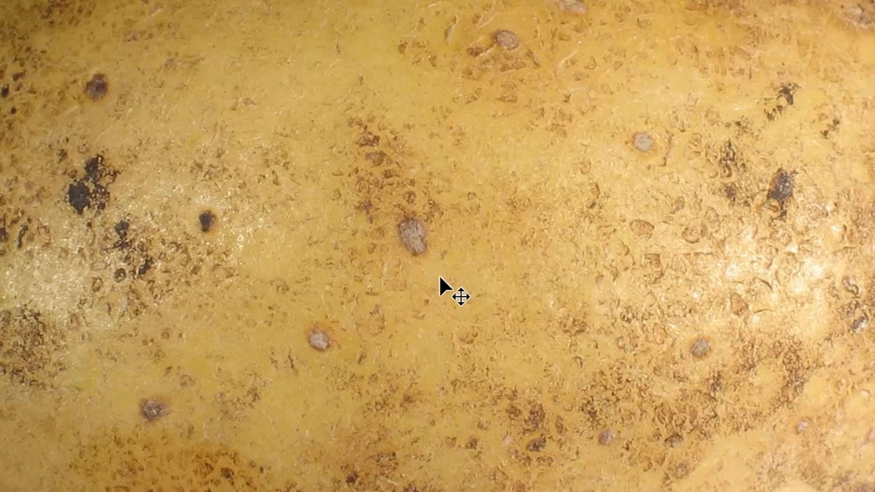
Step: Paint over the potato's central blemish with the Spot Healing Brush and undo the healing
{"action": "key", "text": "j"}
{"action": "mouse_move", "coordinate": [442, 233]}
{"action": "left_mouse_down"}
{"action": "mouse_move", "coordinate": [440, 244]}
{"action": "mouse_move", "coordinate": [388, 248]}
{"action": "mouse_move", "coordinate": [418, 234]}
{"action": "mouse_move", "coordinate": [408, 227]}
{"action": "mouse_move", "coordinate": [420, 227]}
{"action": "mouse_move", "coordinate": [418, 239]}
{"action": "left_mouse_up"}
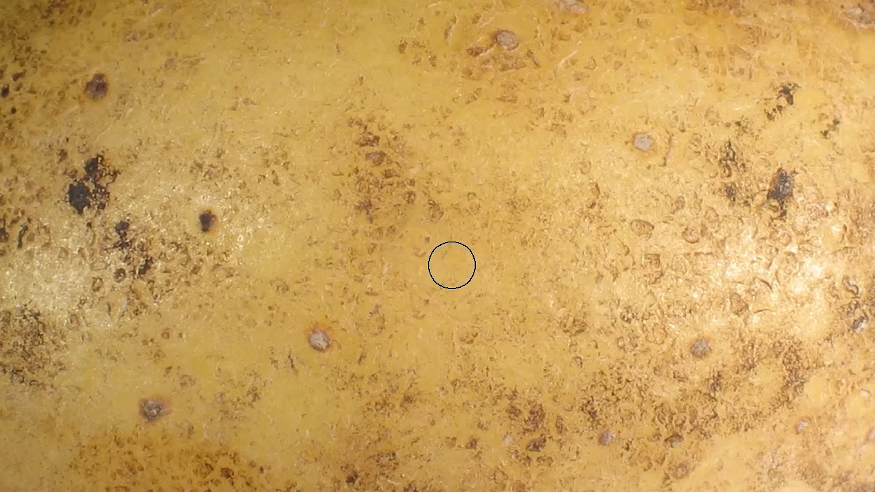
{"action": "left_click_drag", "start_coordinate": [470, 278], "coordinate": [471, 215]}
{"action": "left_click_drag", "start_coordinate": [476, 57], "coordinate": [477, 17]}
{"action": "key", "text": "ctrl+z"}
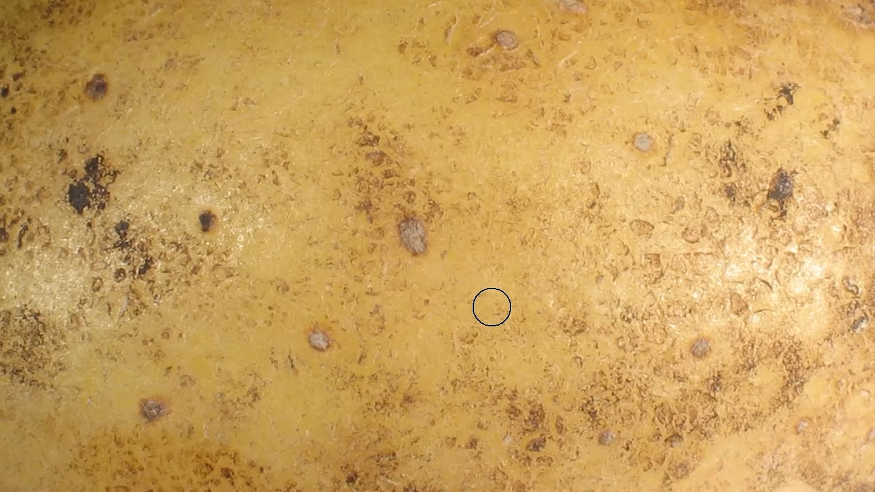
Step: Heal the central blemish again with the Spot Healing Brush and compare before and after by undoing and redoing
{"action": "left_click_drag", "start_coordinate": [401, 215], "coordinate": [440, 268]}
{"action": "key", "text": "ctrl+z"}
{"action": "key", "text": "ctrl+shift+z"}
{"action": "key", "text": "ctrl+z"}
{"action": "key", "text": "ctrl+shift+z"}
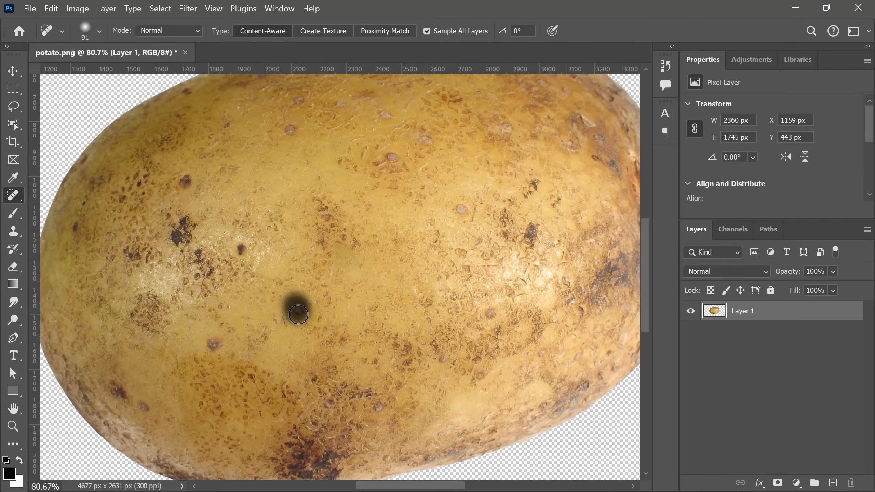
Step: Heal the small dark spot on the potato's left half and further spots near its upper edge directly on Layer 1
{"action": "left_click", "coordinate": [247, 248]}
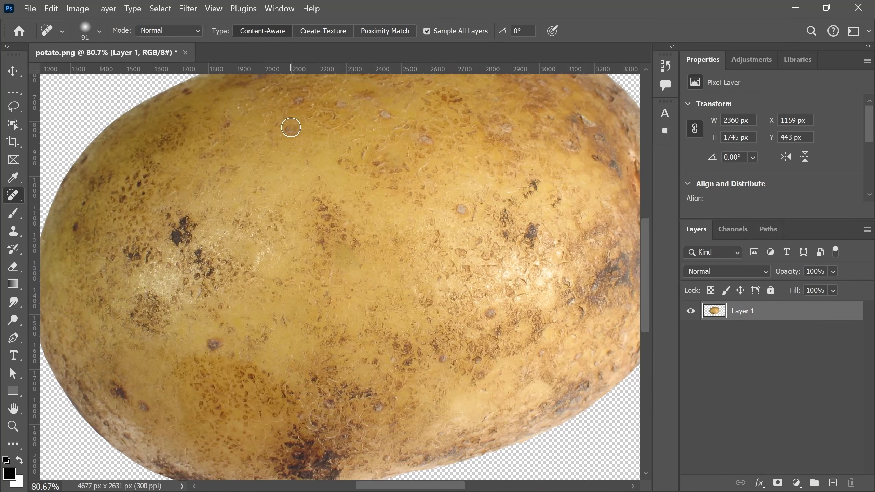
{"action": "left_click", "coordinate": [299, 101]}
{"action": "scroll", "coordinate": [326, 297], "scroll_direction": "down", "scroll_amount": 4}
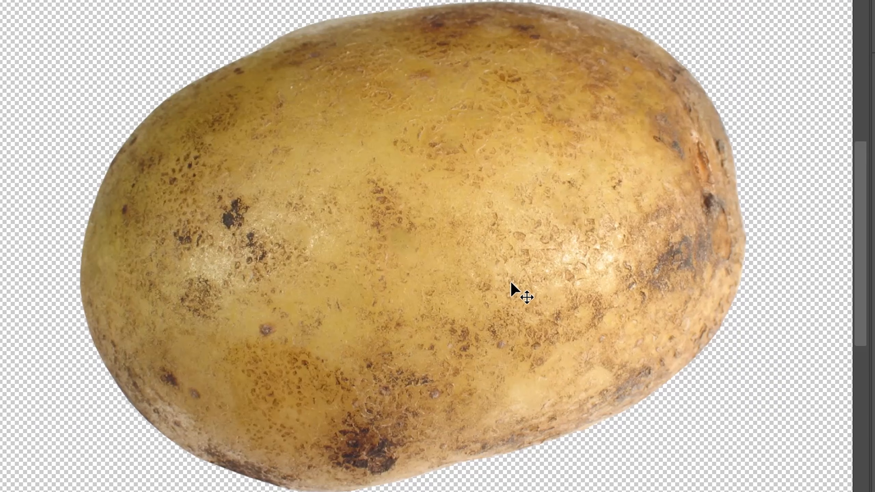
Step: Undo all the spot healing made directly on Layer 1
{"action": "key", "text": "ctrl+z"}
{"action": "key", "text": "ctrl+z"}
{"action": "key", "text": "ctrl+z"}
{"action": "key", "text": "ctrl+z"}
{"action": "key", "text": "ctrl+z"}
{"action": "key", "text": "ctrl+z"}
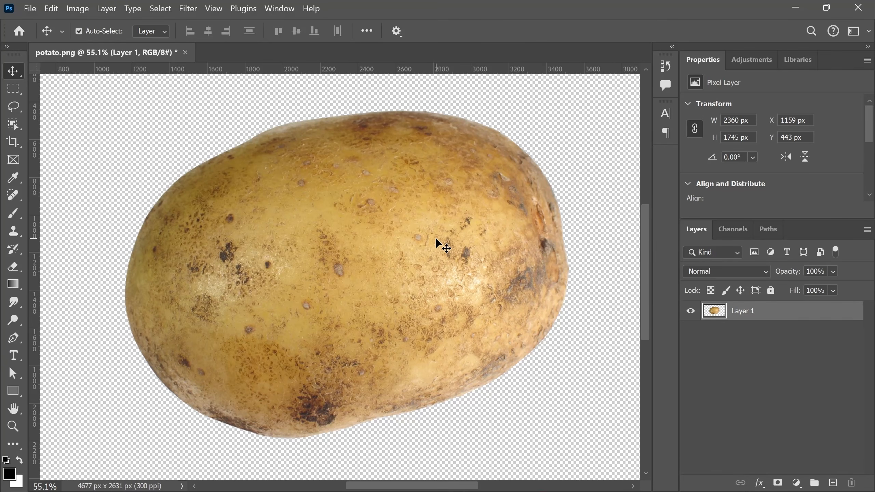
Step: Add a new layer above Layer 1 and heal the potato's central and upper blemishes on it with the Spot Healing Brush
{"action": "left_click", "coordinate": [833, 483]}
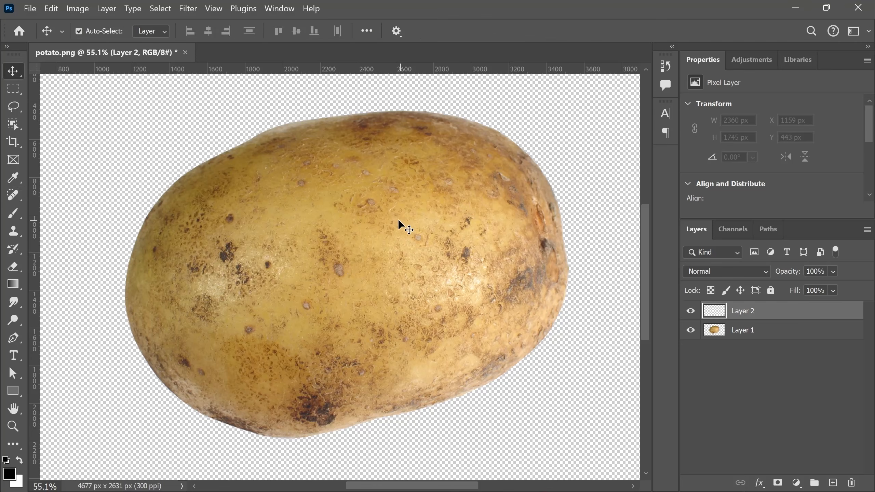
{"action": "key", "text": "j"}
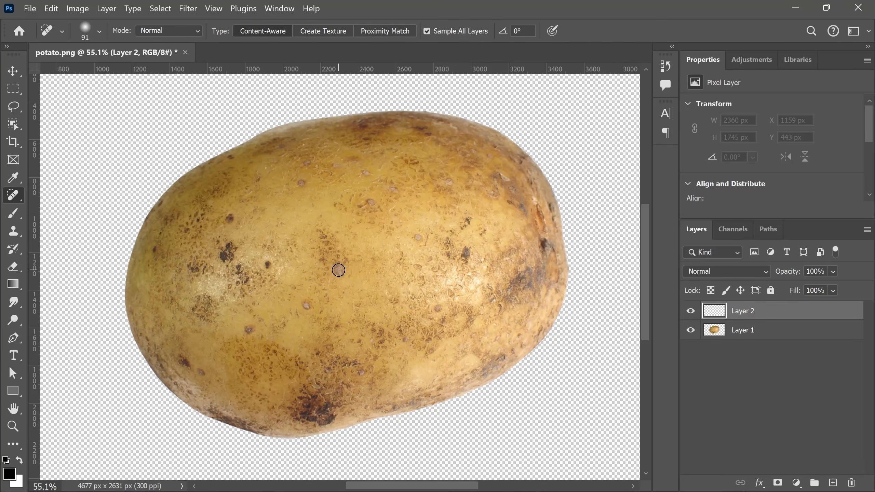
{"action": "scroll", "coordinate": [338, 270], "scroll_direction": "up", "scroll_amount": 5}
{"action": "left_click", "coordinate": [340, 262]}
{"action": "left_click", "coordinate": [478, 201]}
{"action": "left_click", "coordinate": [391, 136]}
{"action": "left_click", "coordinate": [437, 118]}
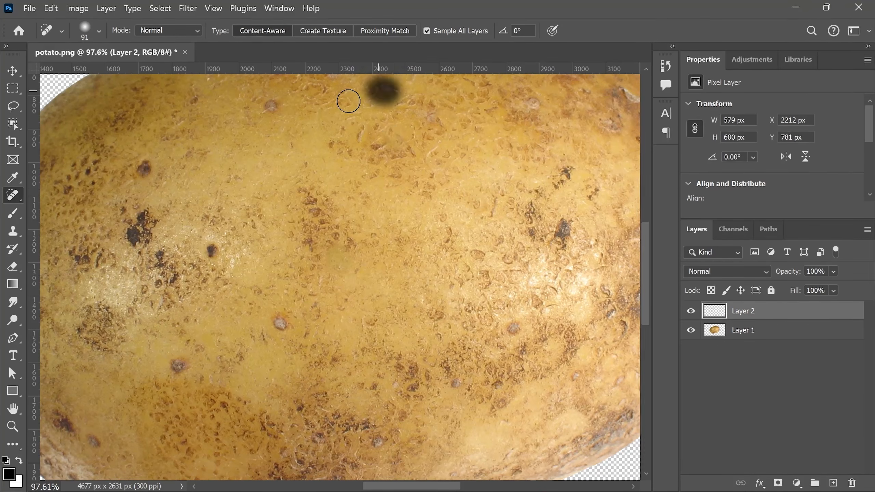
Step: Heal the dark patches and remaining spots across the potato's left, right and lower areas on Layer 2
{"action": "left_click_drag", "start_coordinate": [241, 207], "coordinate": [408, 228]}
{"action": "left_click", "coordinate": [158, 234]}
{"action": "left_click_drag", "start_coordinate": [517, 207], "coordinate": [152, 264]}
{"action": "left_click", "coordinate": [335, 180]}
{"action": "left_click", "coordinate": [367, 306]}
{"action": "left_click", "coordinate": [454, 219]}
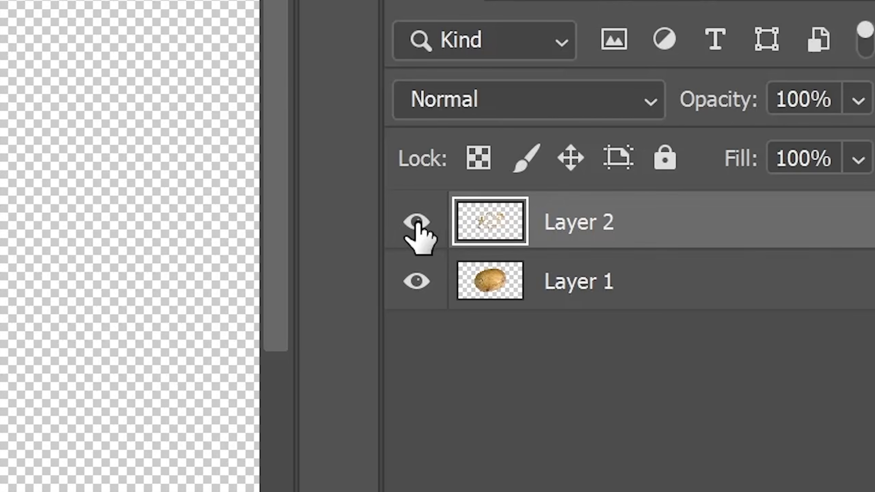
Step: Toggle the visibility of Layer 2 and Layer 1 in turn to examine the healing patches separately from the potato
{"action": "left_click", "coordinate": [417, 222]}
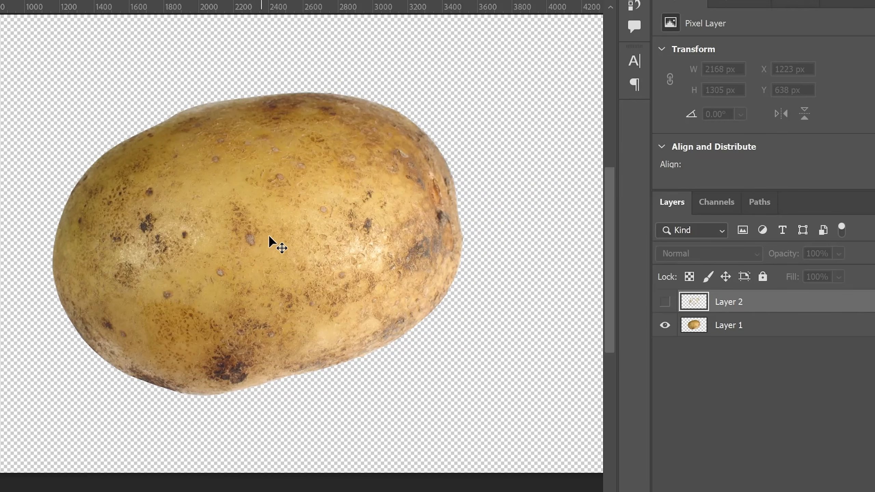
{"action": "left_click", "coordinate": [665, 301]}
{"action": "left_click", "coordinate": [665, 325]}
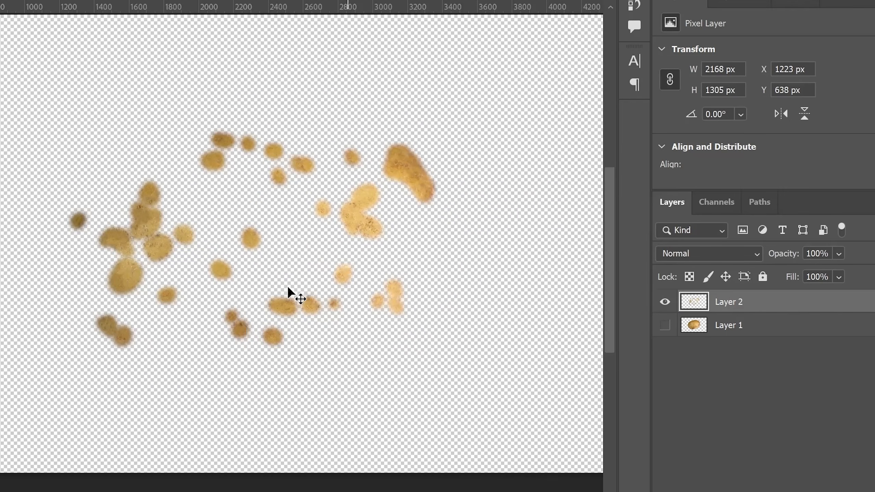
{"action": "left_click", "coordinate": [672, 329]}
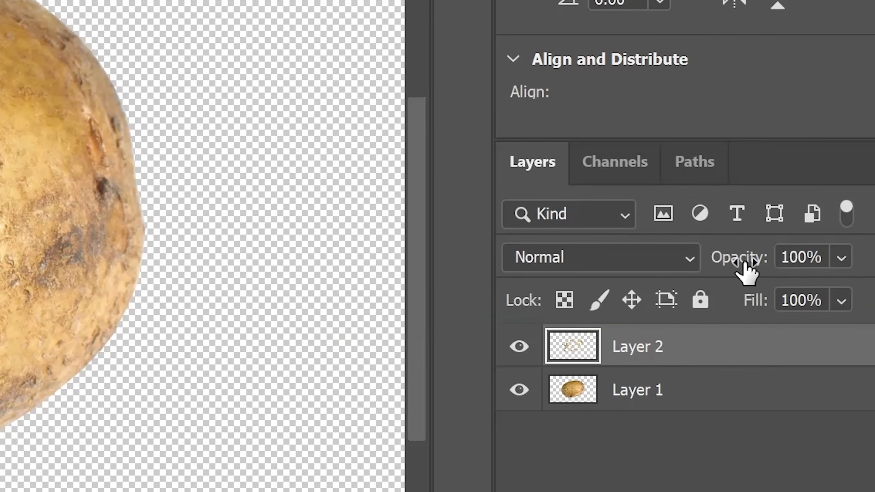
Step: Try a lower opacity on Layer 2 and hide the layer
{"action": "left_click_drag", "start_coordinate": [788, 260], "coordinate": [775, 261]}
{"action": "left_click_drag", "start_coordinate": [723, 264], "coordinate": [686, 262]}
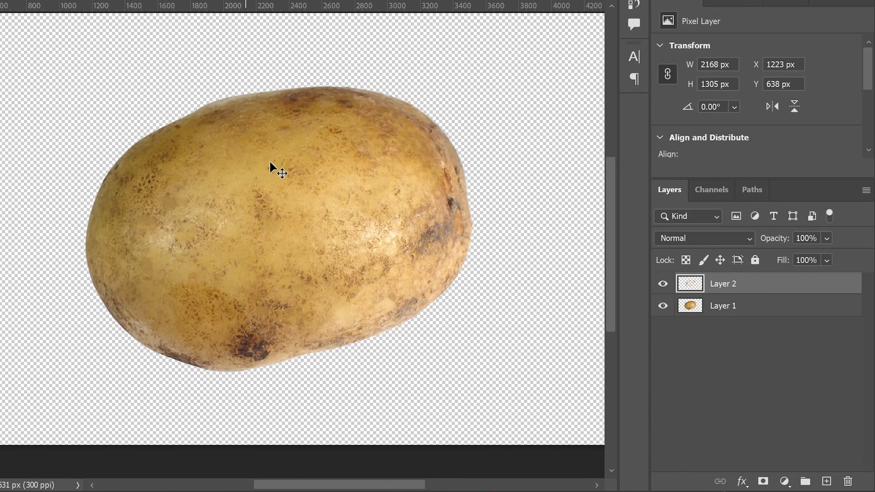
{"action": "left_click", "coordinate": [662, 286]}
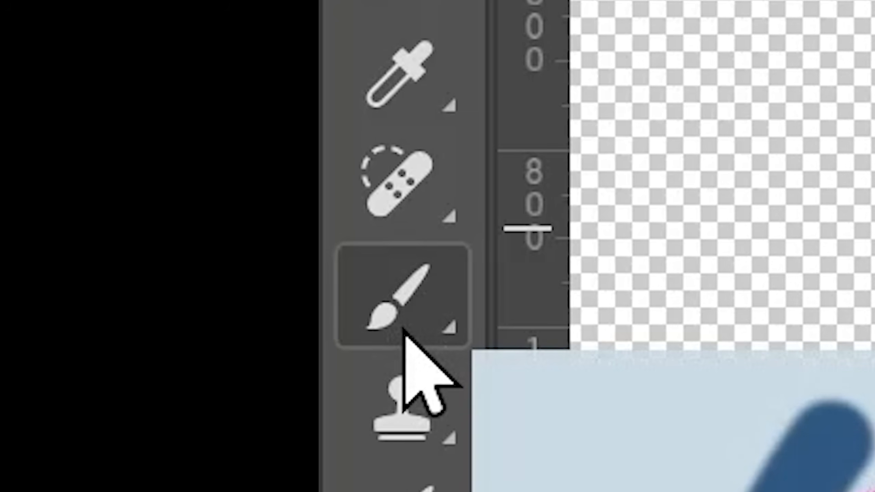
Step: Enlarge the Clone Stamp brush, sample the potato's central blemish and stamp a copy onto the skin to its right
{"action": "left_click", "coordinate": [403, 410]}
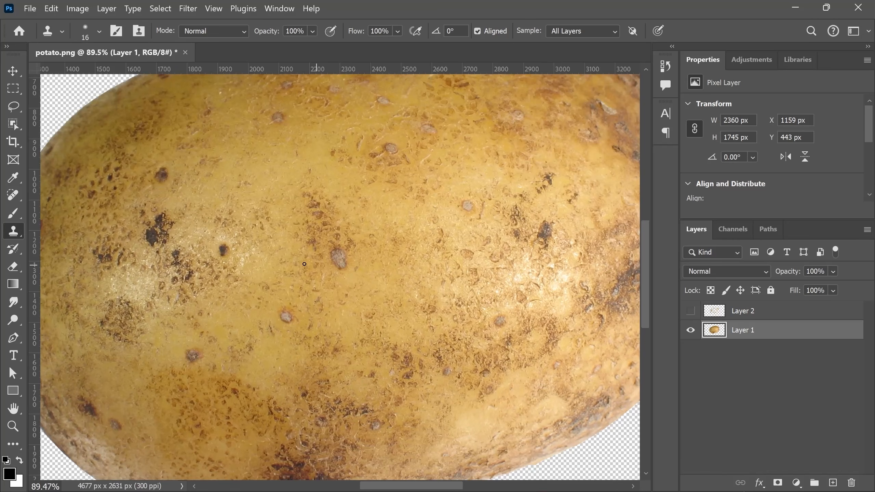
{"action": "key", "text": "v"}
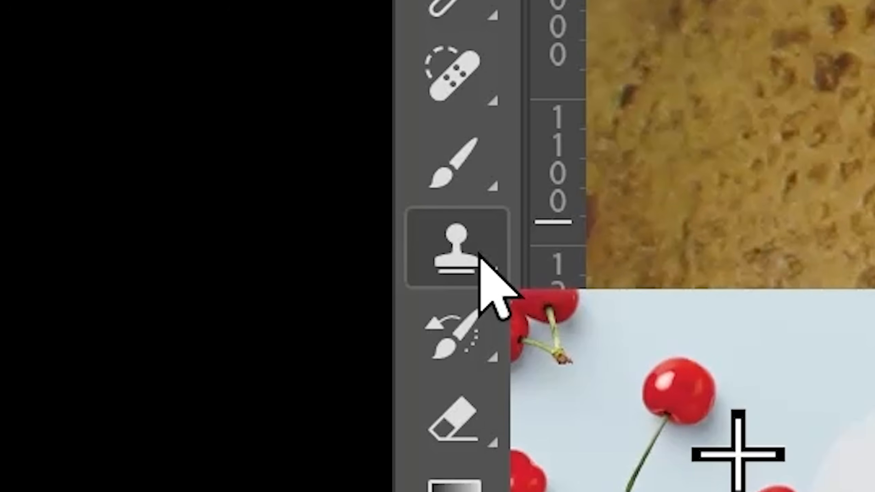
{"action": "left_click", "coordinate": [477, 231]}
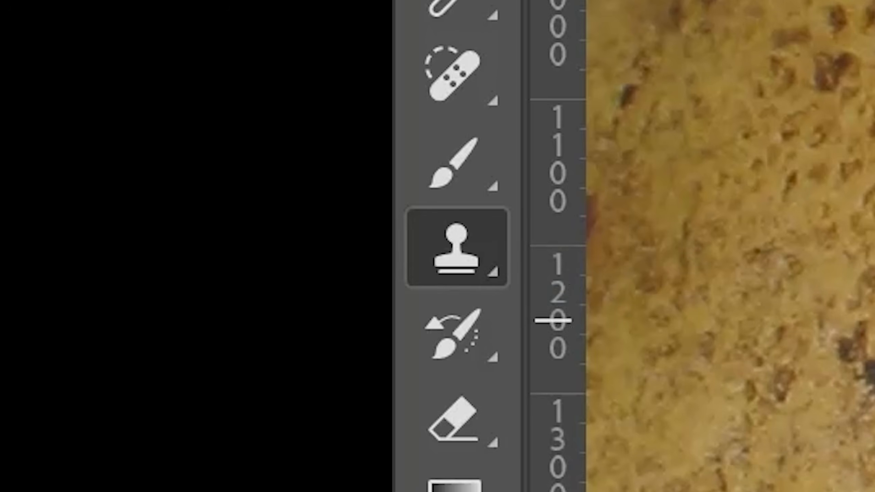
{"action": "key", "text": "alt"}
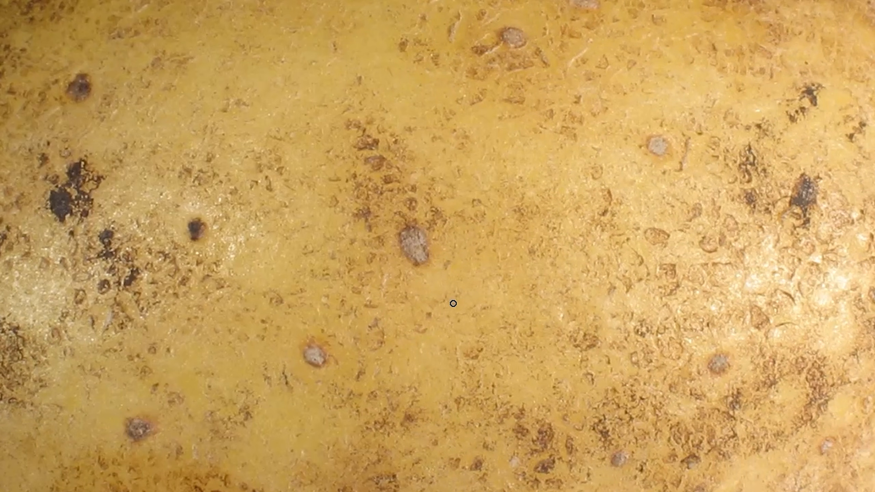
{"action": "mouse_move", "coordinate": [523, 250]}
{"action": "left_mouse_down"}
{"action": "mouse_move", "coordinate": [545, 260]}
{"action": "mouse_move", "coordinate": [650, 248]}
{"action": "left_mouse_up"}
{"action": "key", "text": "alt"}
{"action": "left_click", "coordinate": [418, 247], "text": "alt"}
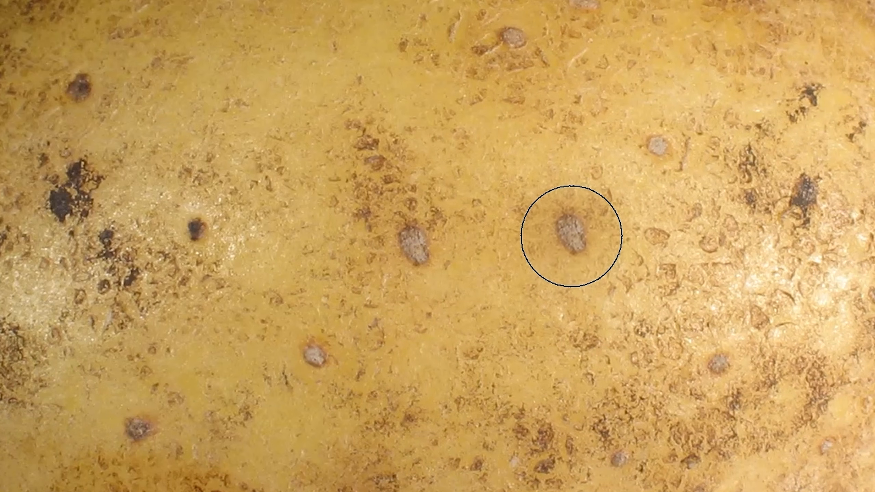
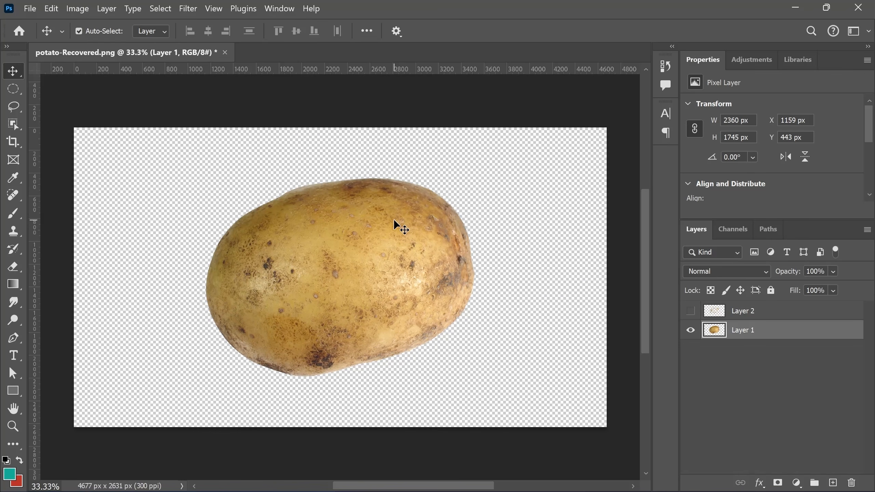
Step: Save the document to the Desktop in Photoshop format as potato.psd
{"action": "key", "text": "ctrl+s"}
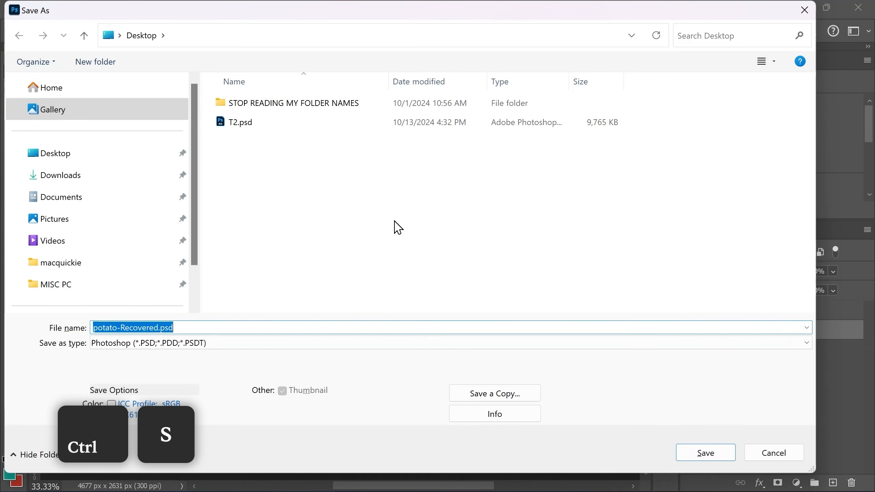
{"action": "key", "text": "BackSpace"}
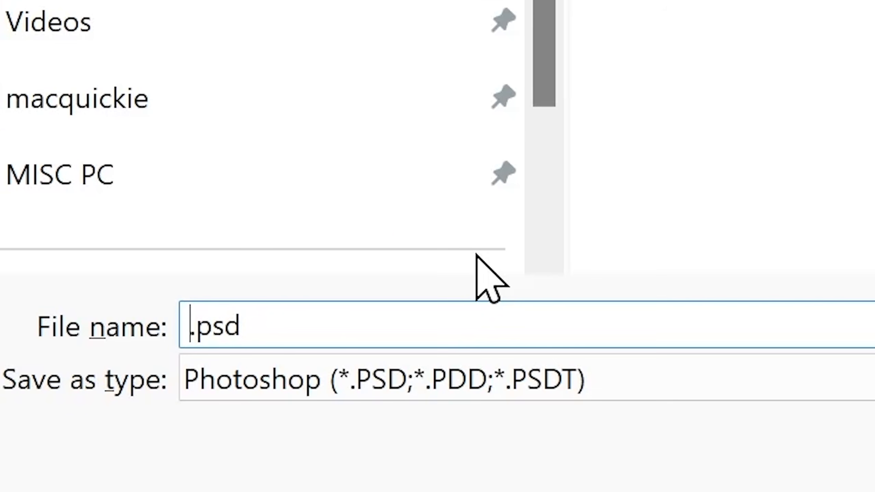
{"action": "type", "text": "potato"}
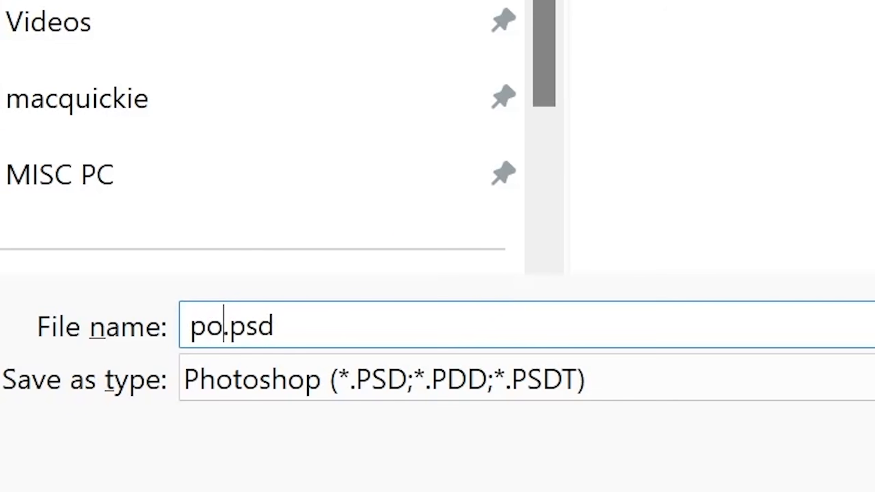
{"action": "left_click_drag", "start_coordinate": [322, 335], "coordinate": [275, 351]}
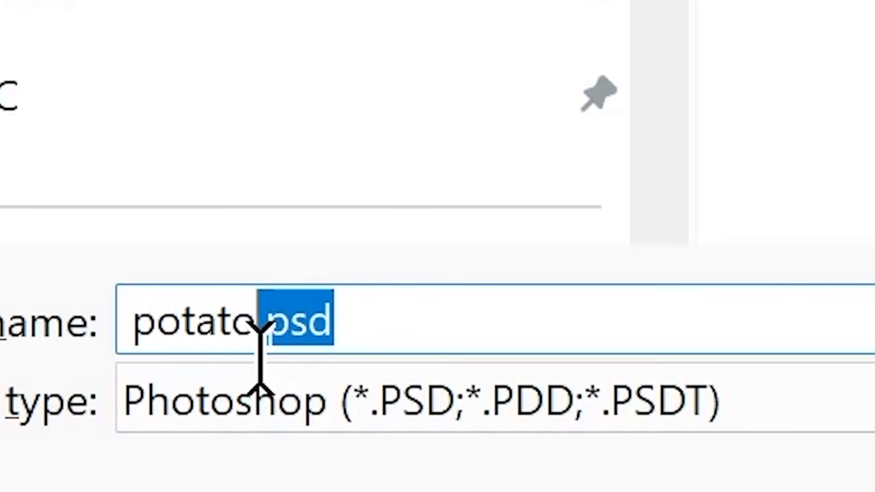
{"action": "left_click", "coordinate": [426, 322]}
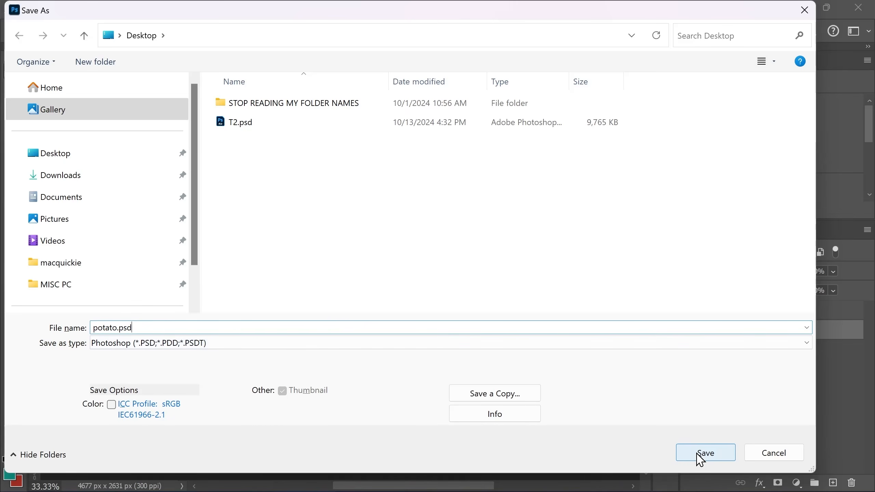
{"action": "left_click", "coordinate": [700, 455]}
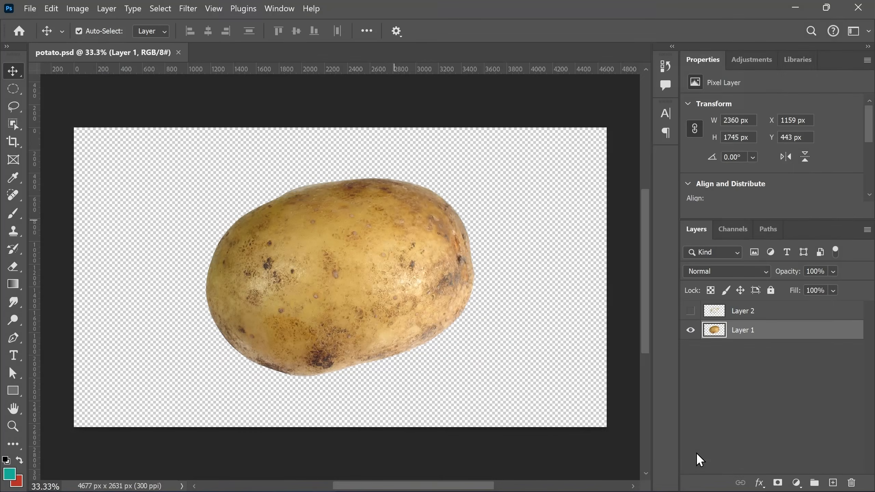
{"action": "left_click", "coordinate": [867, 8]}
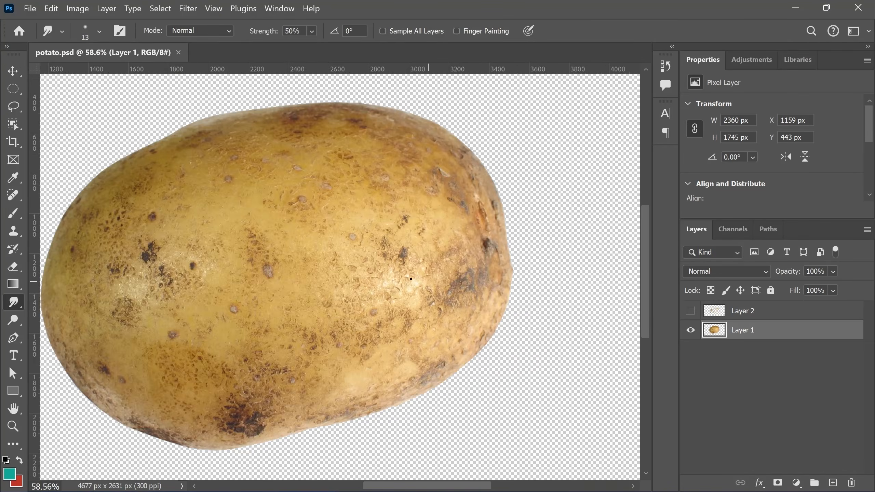
Step: Try smudging the dark spots on the potato's right half with an 85 px Smudge brush
{"action": "scroll", "coordinate": [383, 238], "scroll_direction": "up", "scroll_amount": 5}
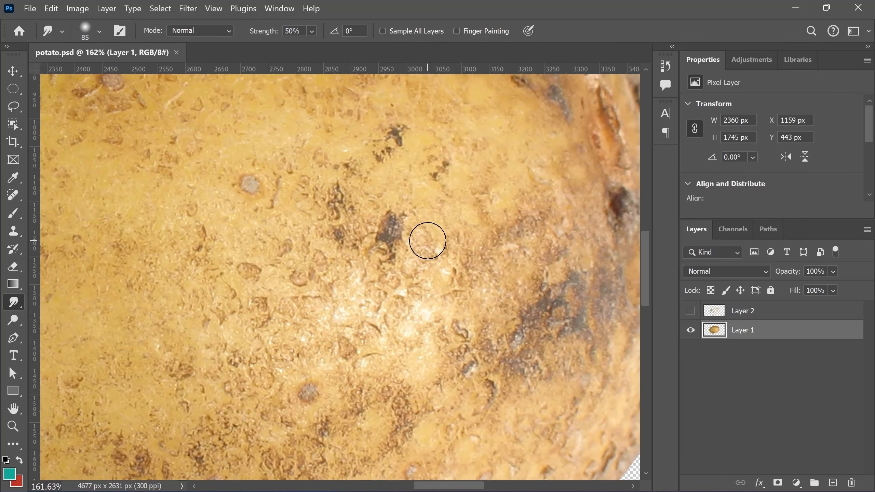
{"action": "mouse_move", "coordinate": [385, 237]}
{"action": "left_mouse_down"}
{"action": "mouse_move", "coordinate": [485, 166]}
{"action": "mouse_move", "coordinate": [500, 319]}
{"action": "mouse_move", "coordinate": [400, 318]}
{"action": "mouse_move", "coordinate": [299, 169]}
{"action": "mouse_move", "coordinate": [293, 413]}
{"action": "mouse_move", "coordinate": [340, 174]}
{"action": "left_mouse_up"}
{"action": "scroll", "coordinate": [499, 283], "scroll_direction": "down", "scroll_amount": 5}
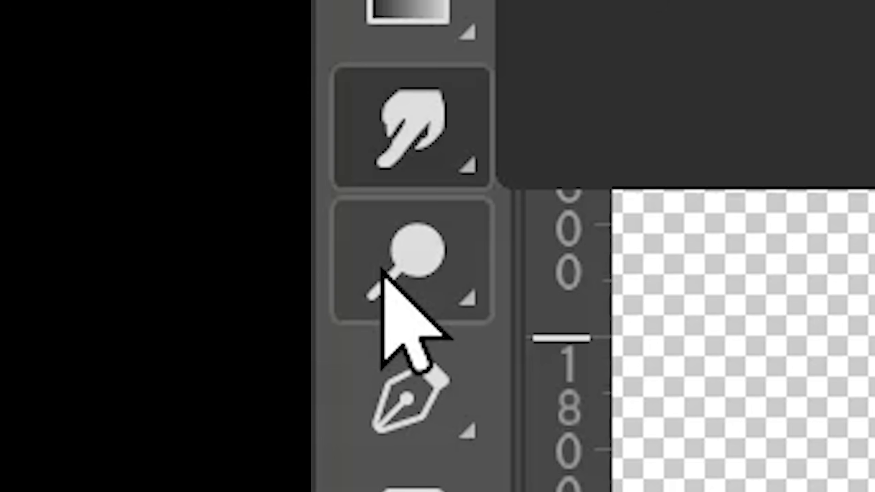
Step: Lighten the potato's upper-left area with Dodge strokes and darken its lower-right side with the Burn tool
{"action": "left_click", "coordinate": [16, 324]}
{"action": "key", "text": "shift+o"}
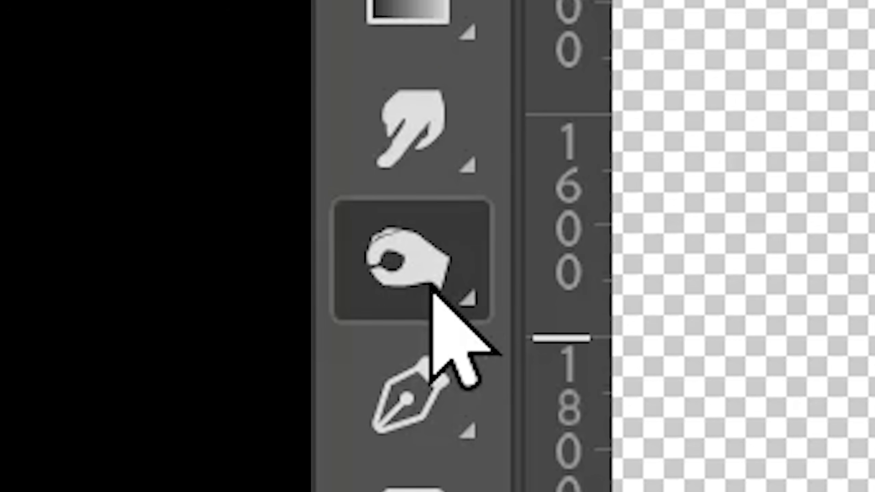
{"action": "key", "text": "shift+o"}
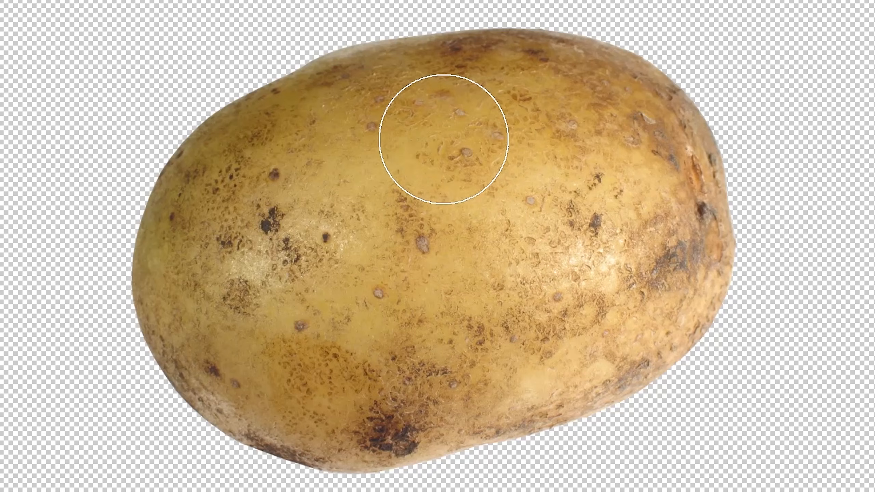
{"action": "left_click_drag", "start_coordinate": [444, 139], "coordinate": [278, 233]}
{"action": "left_click_drag", "start_coordinate": [479, 136], "coordinate": [251, 282]}
{"action": "left_click_drag", "start_coordinate": [465, 121], "coordinate": [249, 303]}
{"action": "left_click_drag", "start_coordinate": [506, 100], "coordinate": [237, 389]}
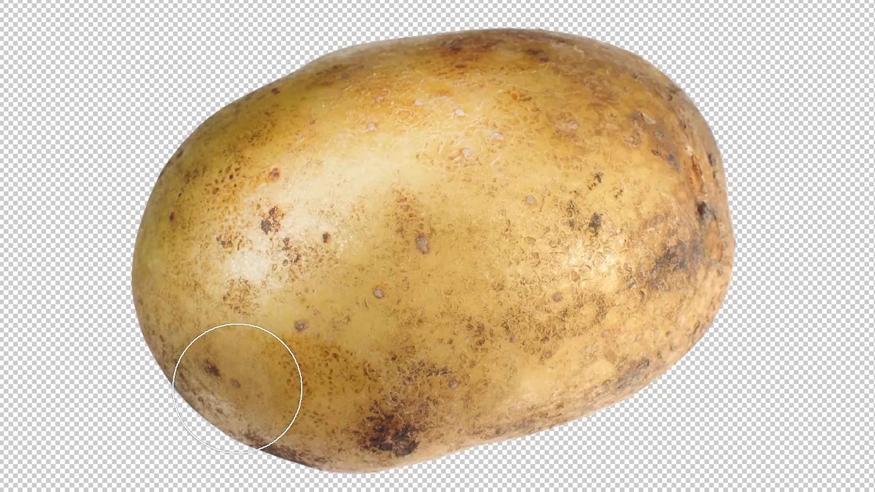
{"action": "left_click_drag", "start_coordinate": [674, 207], "coordinate": [369, 381]}
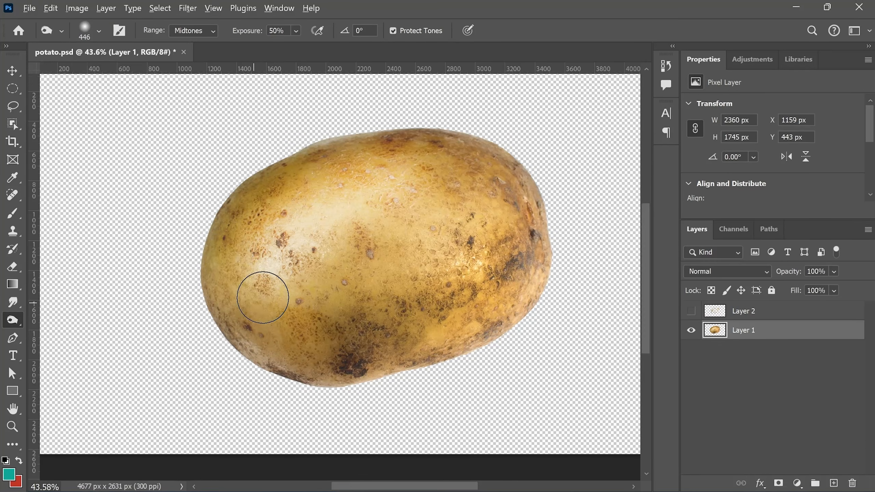
{"action": "scroll", "coordinate": [241, 292], "scroll_direction": "down", "scroll_amount": 2}
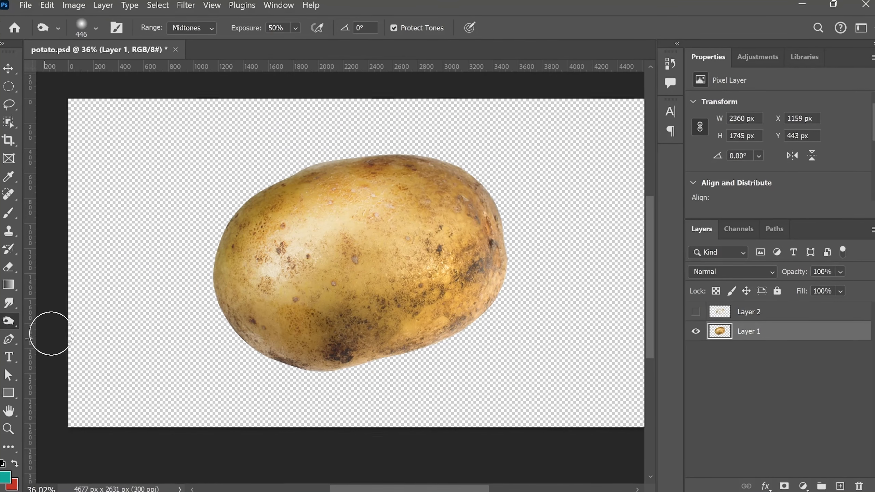
Step: Undo the Dodge and Burn strokes on the potato, with the Move tool active
{"action": "key", "text": "v"}
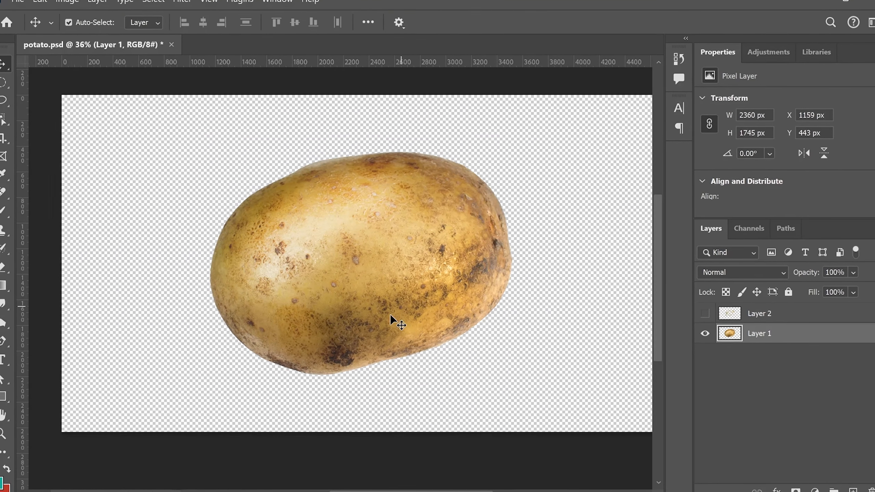
{"action": "key", "text": "ctrl"}
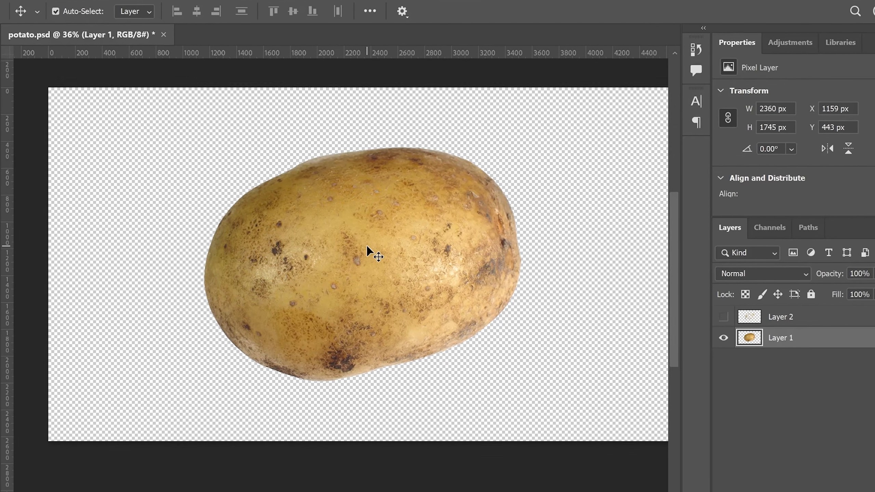
Step: Draw a closed, curved Pen path around the whole potato
{"action": "left_click", "coordinate": [392, 262]}
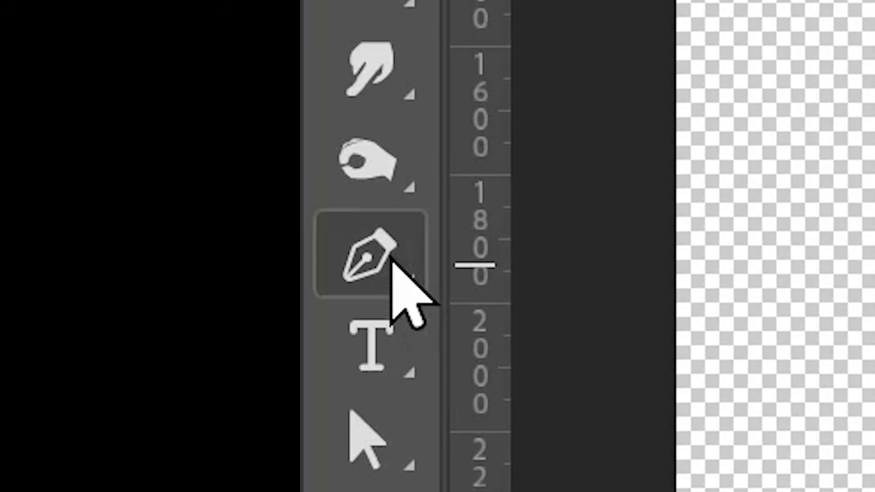
{"action": "left_click_drag", "start_coordinate": [148, 294], "coordinate": [152, 336]}
{"action": "left_click_drag", "start_coordinate": [195, 407], "coordinate": [254, 425]}
{"action": "left_click_drag", "start_coordinate": [487, 432], "coordinate": [588, 386]}
{"action": "left_click_drag", "start_coordinate": [652, 267], "coordinate": [630, 162]}
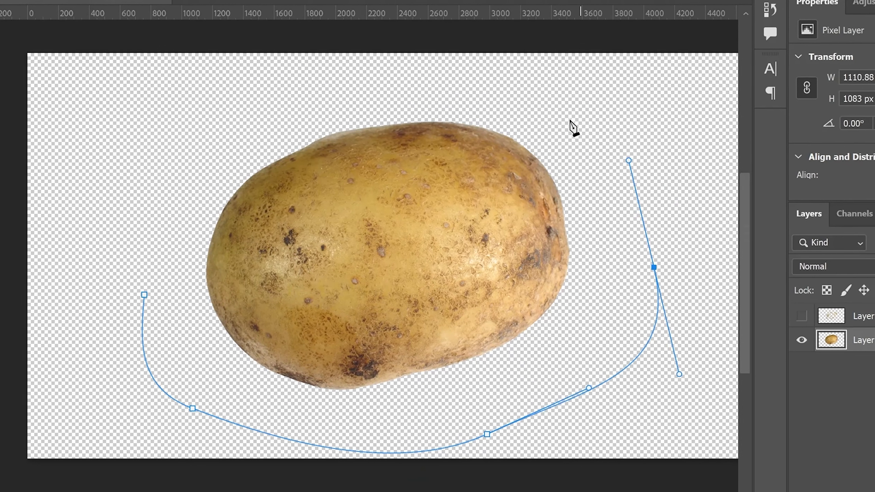
{"action": "left_click_drag", "start_coordinate": [522, 103], "coordinate": [407, 87]}
{"action": "left_click_drag", "start_coordinate": [295, 92], "coordinate": [276, 94]}
{"action": "left_click_drag", "start_coordinate": [174, 182], "coordinate": [162, 210]}
{"action": "left_click_drag", "start_coordinate": [144, 260], "coordinate": [142, 282]}
{"action": "left_click", "coordinate": [134, 297]}
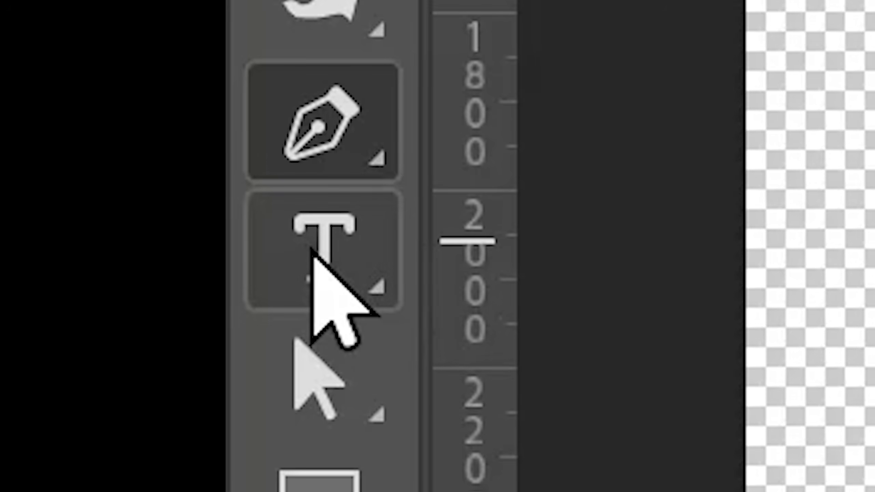
Step: Add a wide text box across the potato containing the text "afdasd"
{"action": "left_click", "coordinate": [322, 263]}
{"action": "left_click_drag", "start_coordinate": [303, 181], "coordinate": [743, 367]}
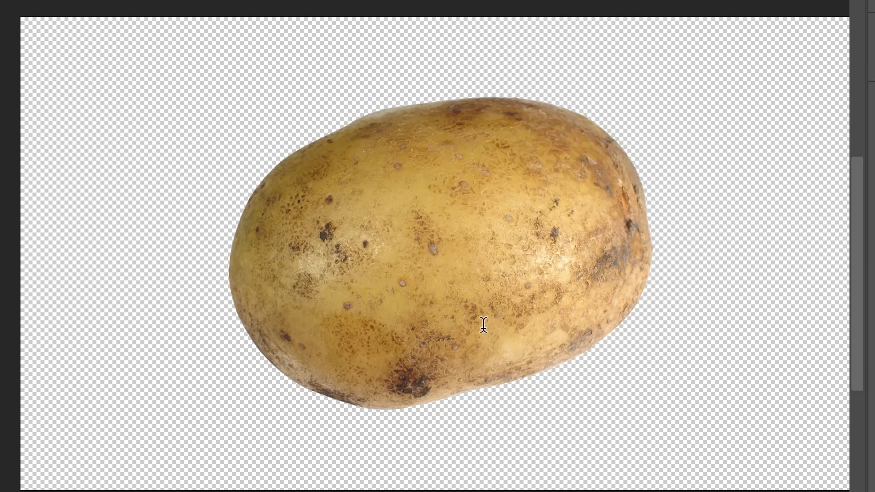
{"action": "type", "text": "afdasd"}
Step: Raise the path's upper-left anchor above the potato, convert the path to a selection and shift the enclosed pixels slightly up and left
{"action": "left_click", "coordinate": [314, 197]}
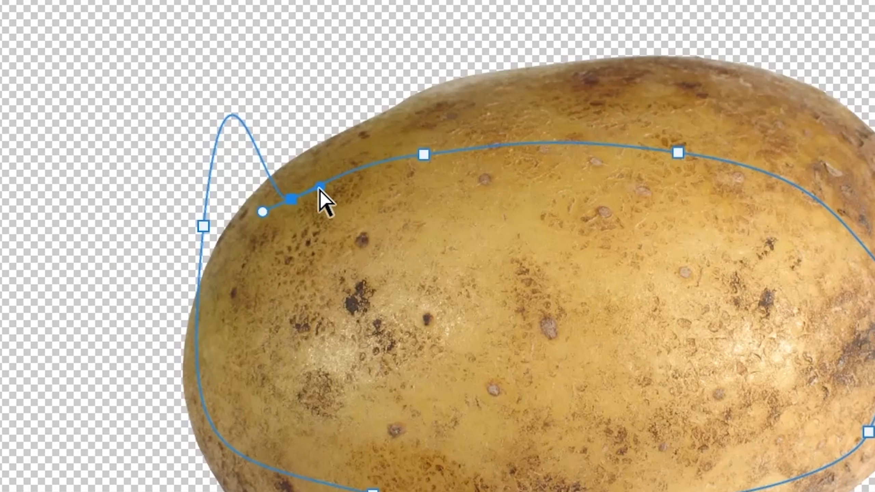
{"action": "left_click_drag", "start_coordinate": [320, 191], "coordinate": [314, 71]}
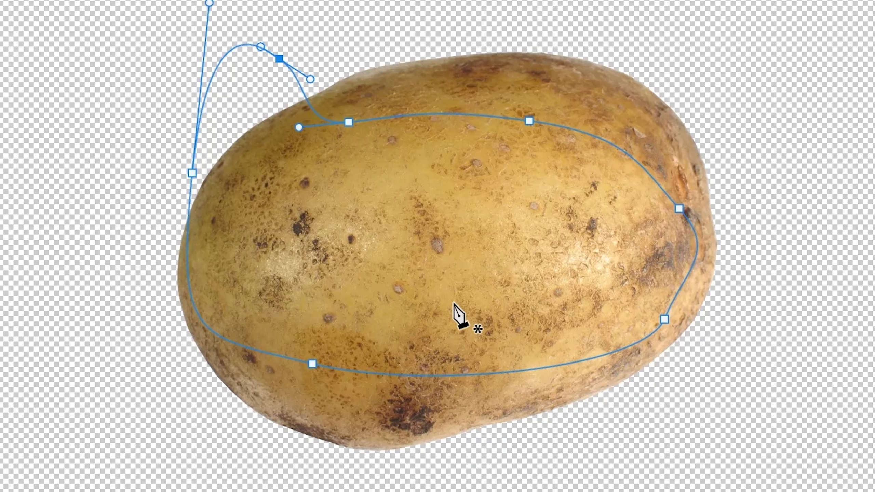
{"action": "key", "text": "ctrl+Return"}
{"action": "left_click_drag", "start_coordinate": [453, 303], "coordinate": [436, 288]}
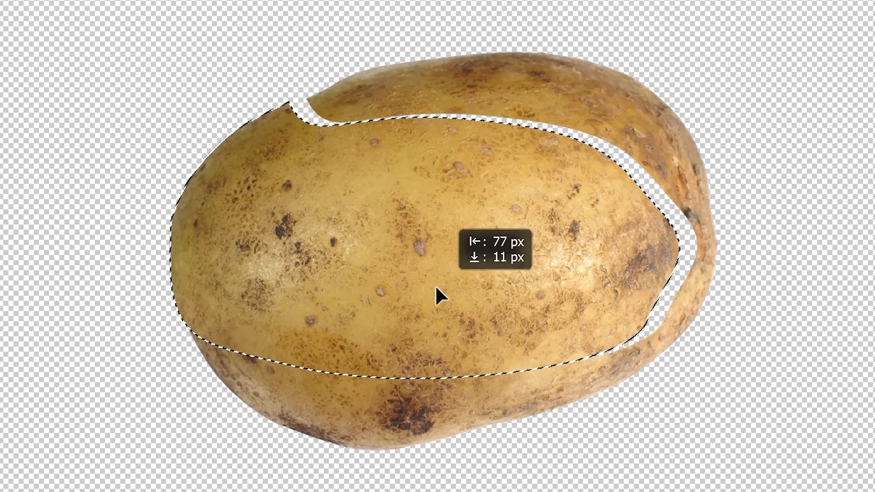
Step: Undo the pixel move and the selection, convert the path to a selection again and deselect it
{"action": "key", "text": "ctrl+z"}
{"action": "key", "text": "ctrl+z"}
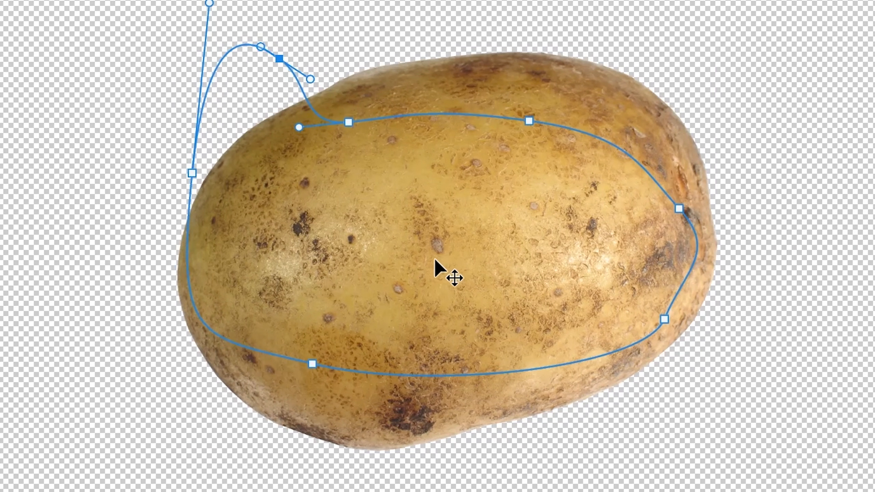
{"action": "key", "text": "ctrl+Return"}
{"action": "key", "text": "ctrl+d"}
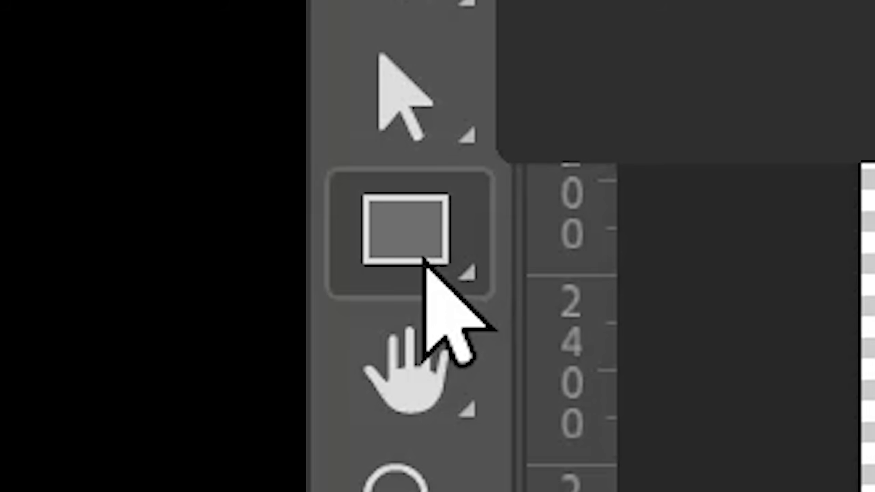
Step: Draw a circle about 1371 px in diameter over the potato's left part with the Ellipse tool
{"action": "left_click", "coordinate": [429, 253]}
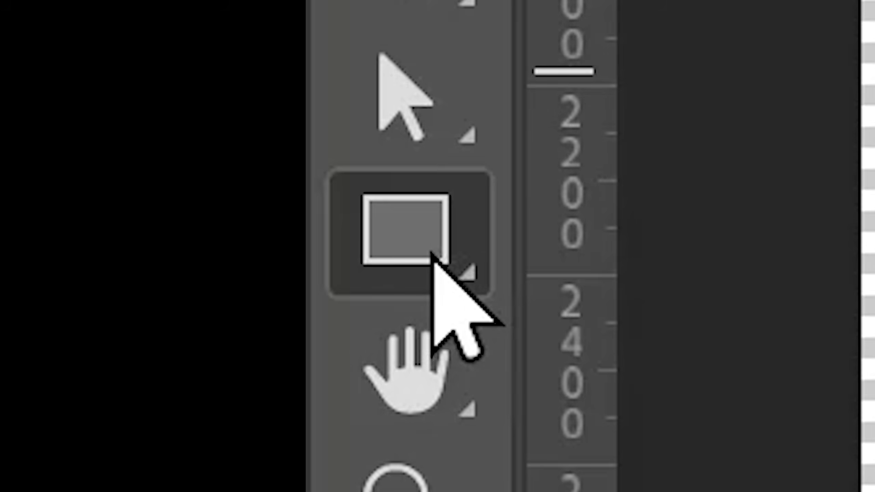
{"action": "key", "text": "shift+u"}
{"action": "key", "text": "shift+u"}
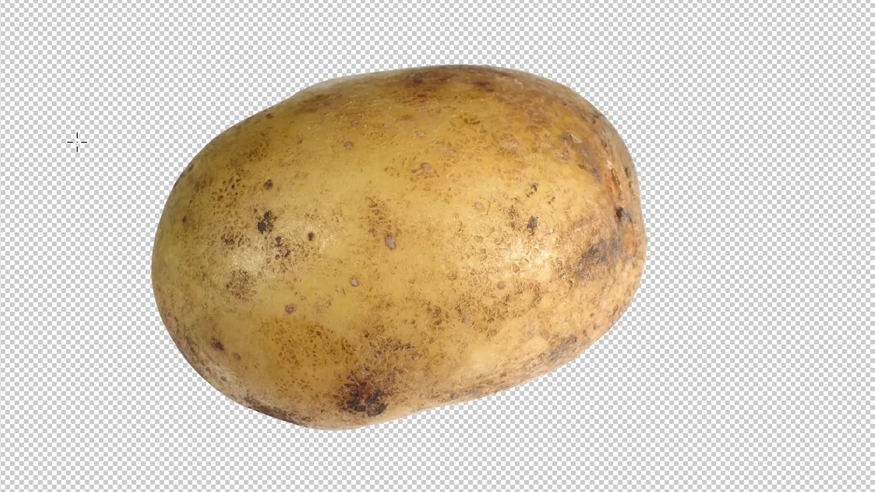
{"action": "left_click_drag", "start_coordinate": [69, 80], "coordinate": [412, 369]}
{"action": "key", "text": "v"}
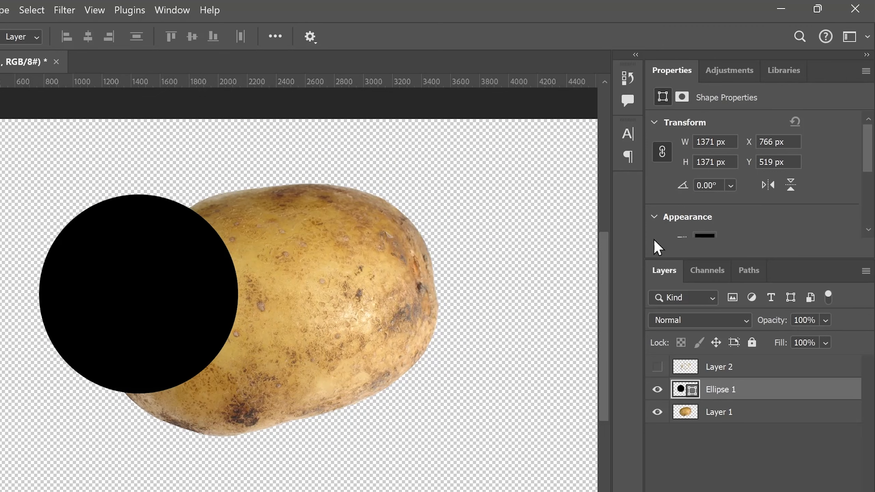
Step: Set the circle's fill to teal and its stroke to white, and increase the stroke width
{"action": "scroll", "coordinate": [722, 201], "scroll_direction": "down", "scroll_amount": 3}
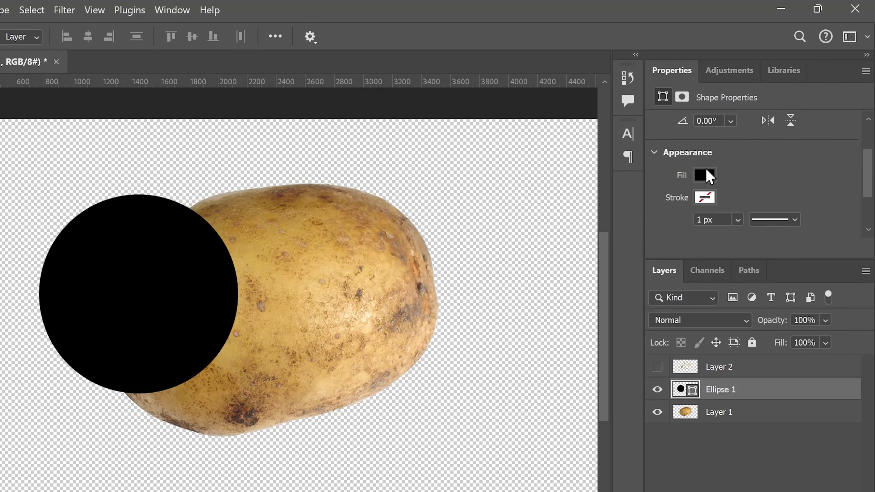
{"action": "left_click", "coordinate": [705, 173]}
{"action": "left_click", "coordinate": [708, 258]}
{"action": "left_click", "coordinate": [705, 197]}
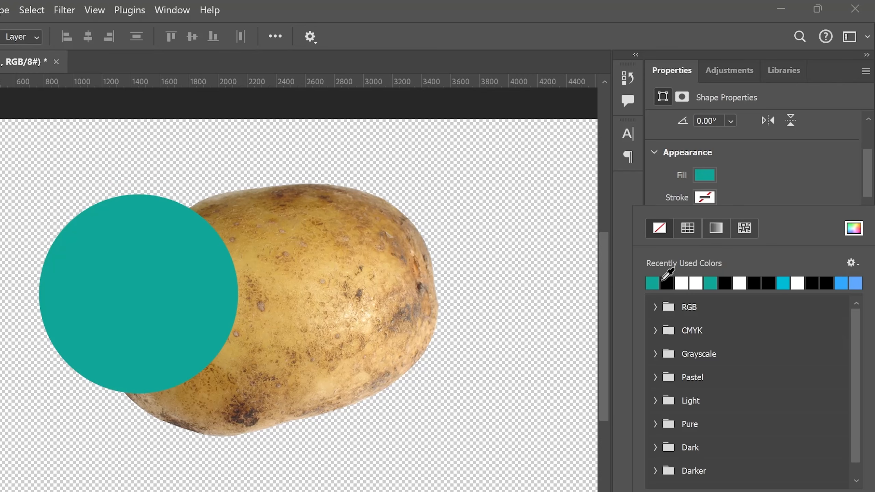
{"action": "left_click", "coordinate": [688, 284]}
{"action": "left_click", "coordinate": [741, 220]}
{"action": "left_click_drag", "start_coordinate": [746, 237], "coordinate": [772, 237]}
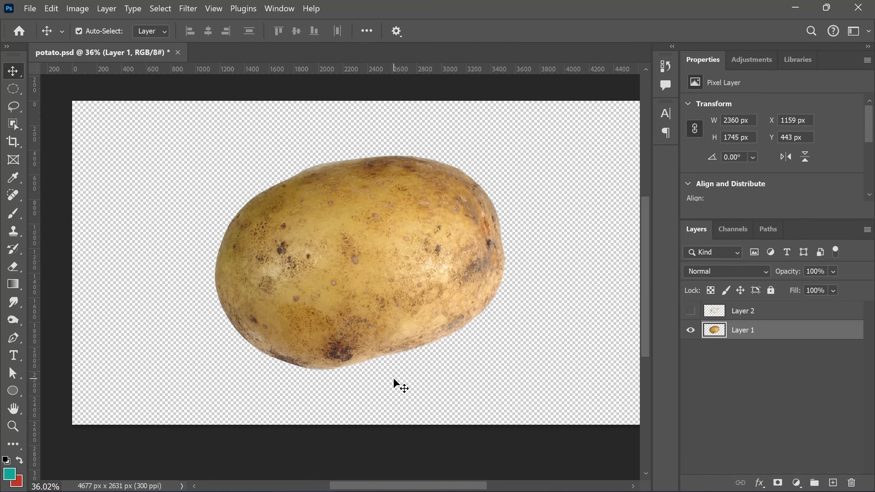
Step: Remove the large dark blemish cluster on the potato's upper-left area with the Spot Healing Brush
{"action": "key", "text": "space"}
{"action": "left_click_drag", "start_coordinate": [535, 224], "coordinate": [422, 299]}
{"action": "key", "text": "z"}
{"action": "key", "text": "v"}
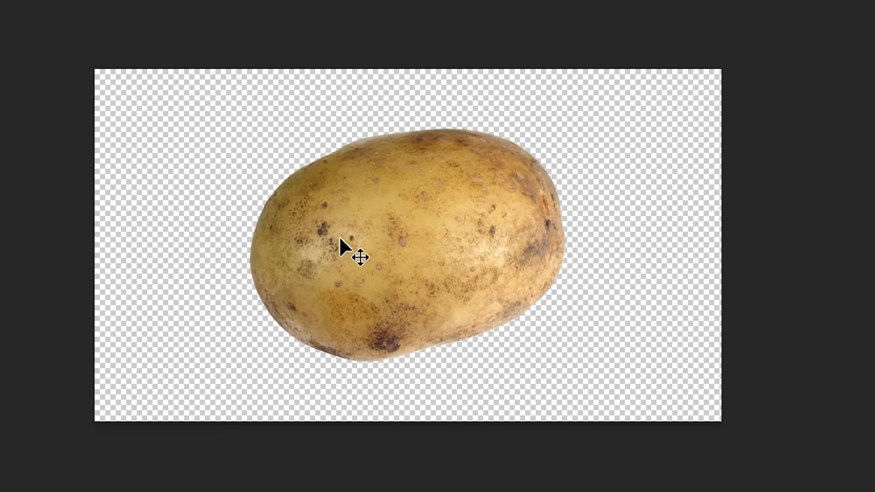
{"action": "key", "text": "z"}
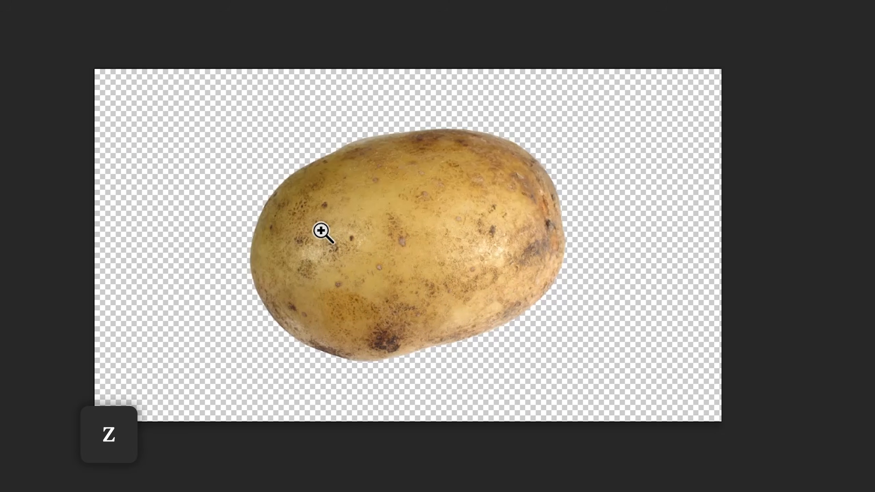
{"action": "left_click_drag", "start_coordinate": [321, 231], "coordinate": [440, 297]}
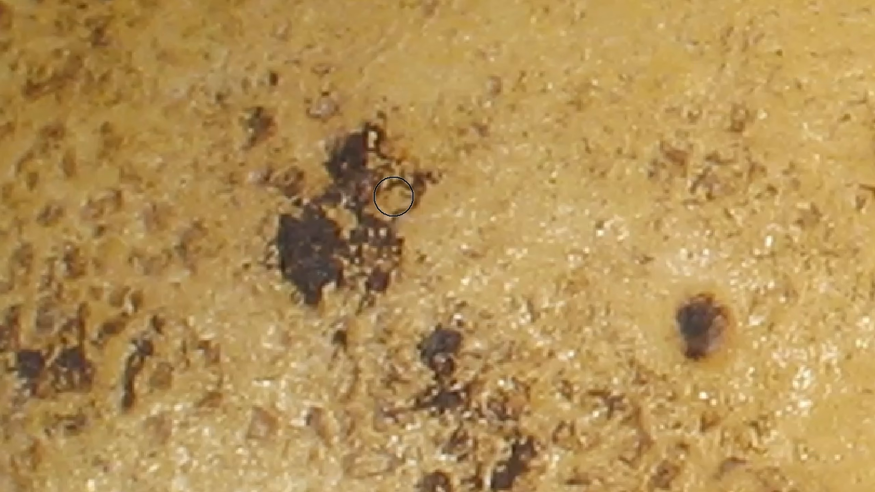
{"action": "mouse_move", "coordinate": [394, 197]}
{"action": "left_mouse_down"}
{"action": "mouse_move", "coordinate": [224, 296]}
{"action": "mouse_move", "coordinate": [434, 90]}
{"action": "mouse_move", "coordinate": [359, 350]}
{"action": "mouse_move", "coordinate": [459, 281]}
{"action": "left_mouse_up"}
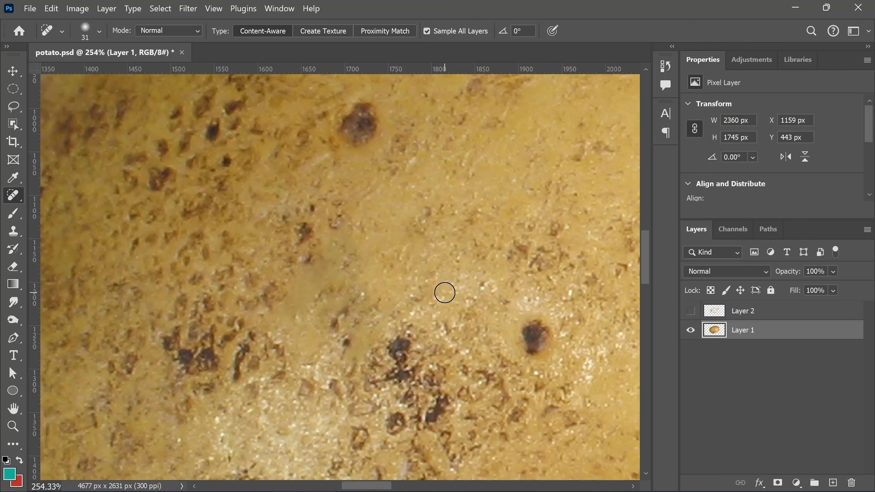
Step: Practise zooming far out and panning the image away, and bring it back by fitting it on screen
{"action": "key", "text": "ctrl+0"}
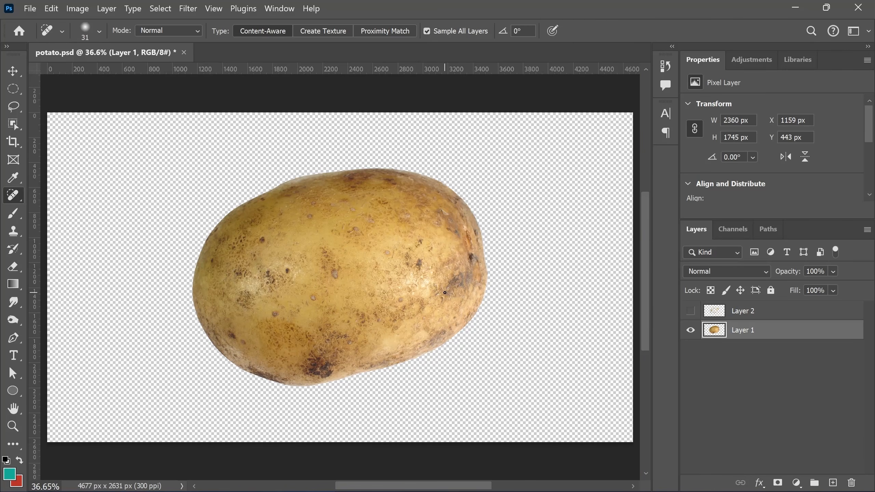
{"action": "key", "text": "v"}
{"action": "scroll", "coordinate": [331, 293], "scroll_direction": "down", "scroll_amount": 1}
{"action": "scroll", "coordinate": [332, 293], "scroll_direction": "down", "scroll_amount": 8}
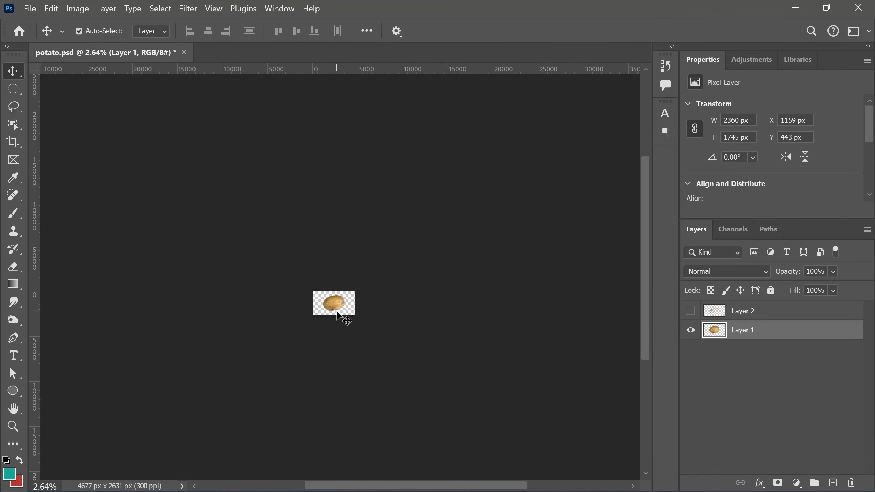
{"action": "left_click_drag", "start_coordinate": [344, 316], "coordinate": [256, 422]}
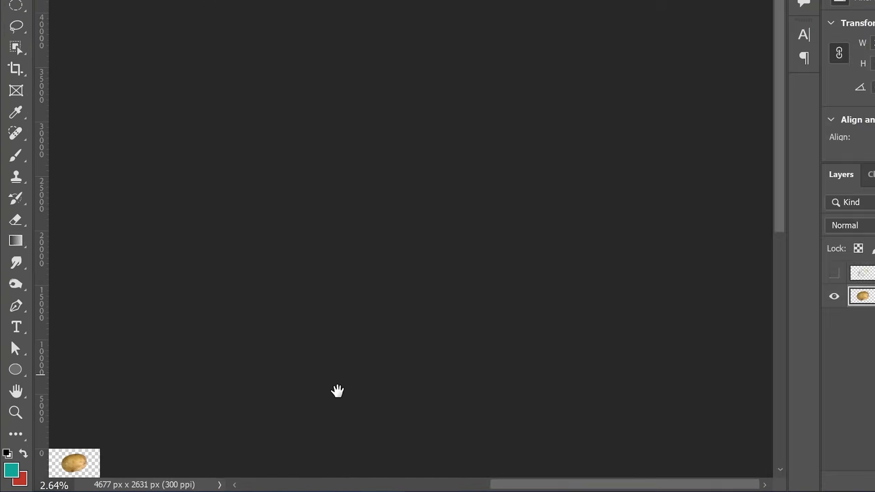
{"action": "scroll", "coordinate": [83, 458], "scroll_direction": "down", "scroll_amount": 1}
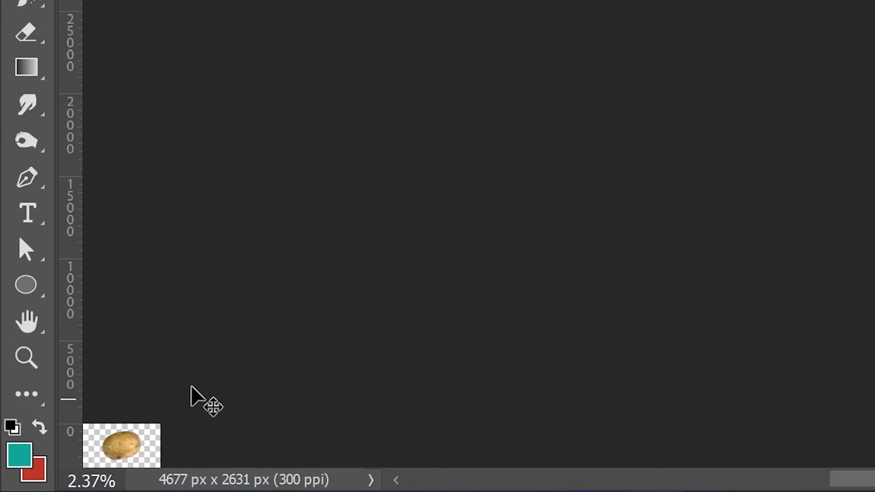
{"action": "key", "text": "z"}
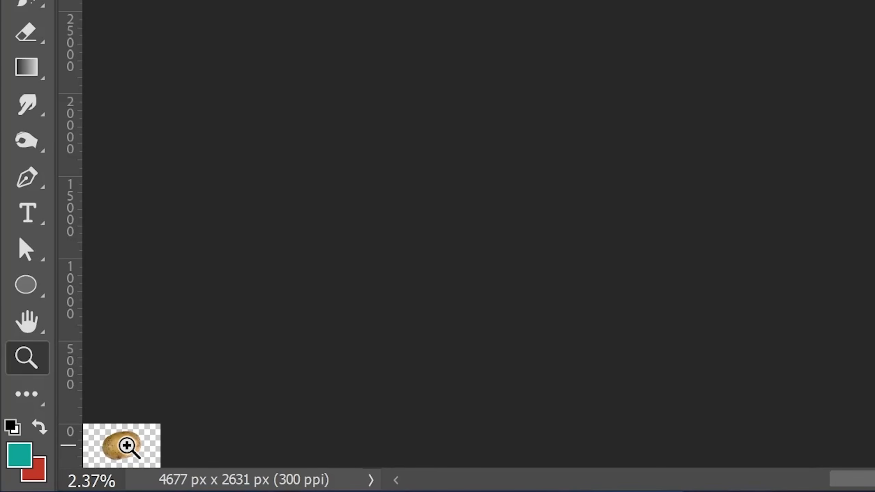
{"action": "left_click_drag", "start_coordinate": [128, 447], "coordinate": [318, 385]}
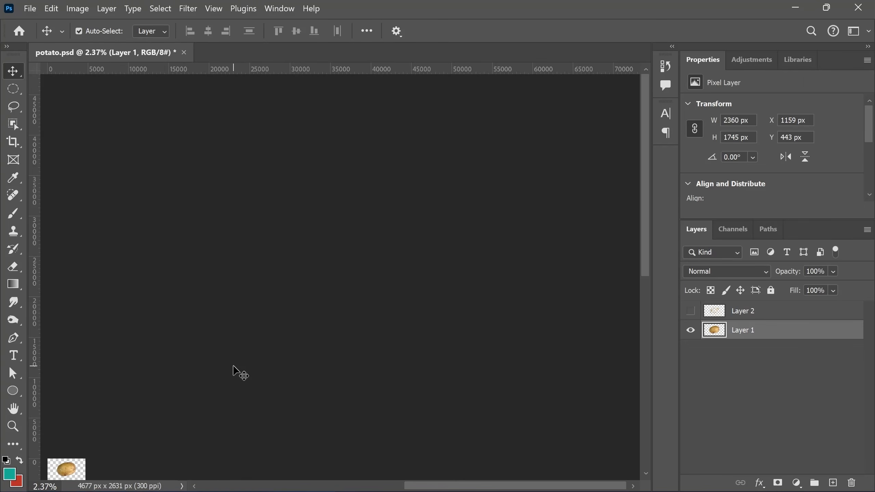
{"action": "key", "text": "ctrl+0"}
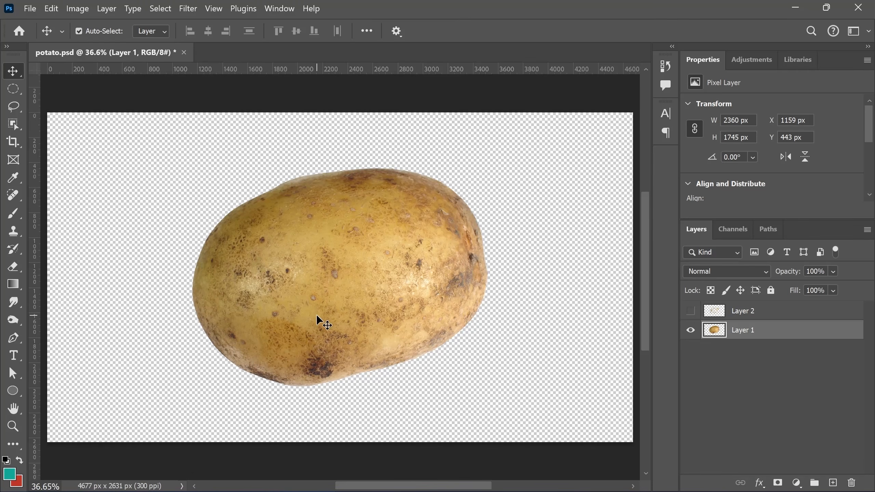
Step: Close potato.psd without saving the changes
{"action": "scroll", "coordinate": [317, 317], "scroll_direction": "down", "scroll_amount": 1}
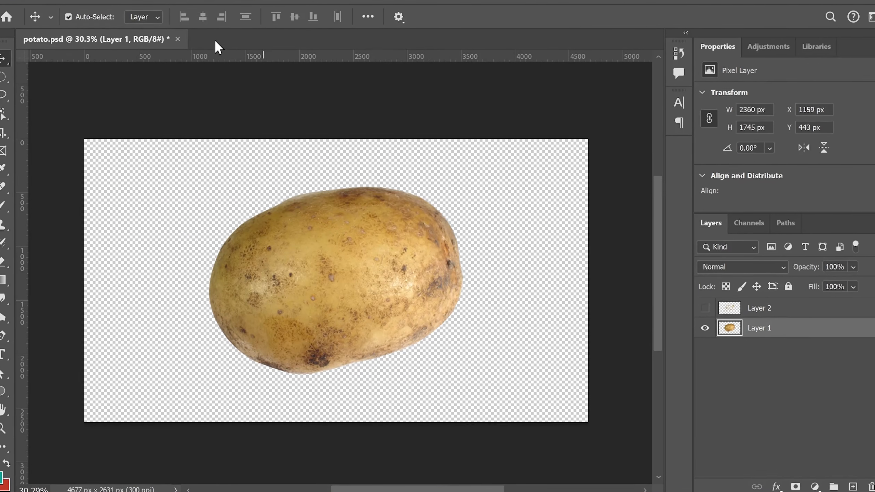
{"action": "left_click", "coordinate": [178, 39]}
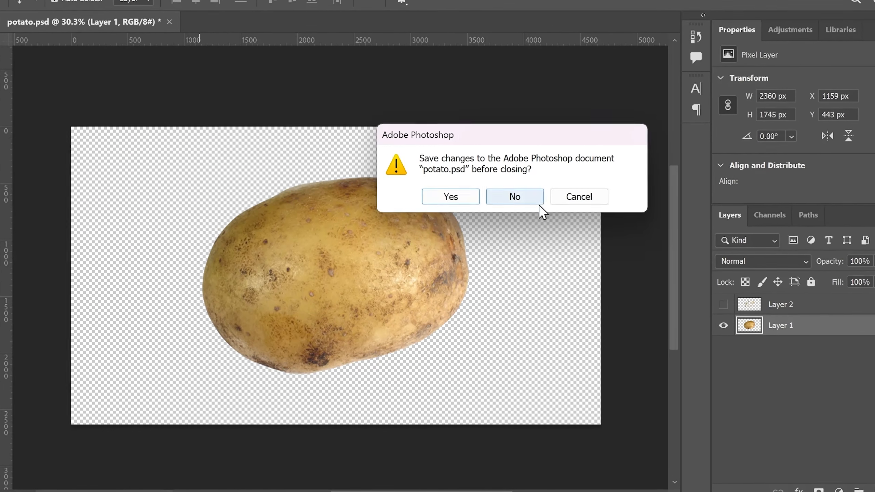
{"action": "left_click", "coordinate": [538, 203]}
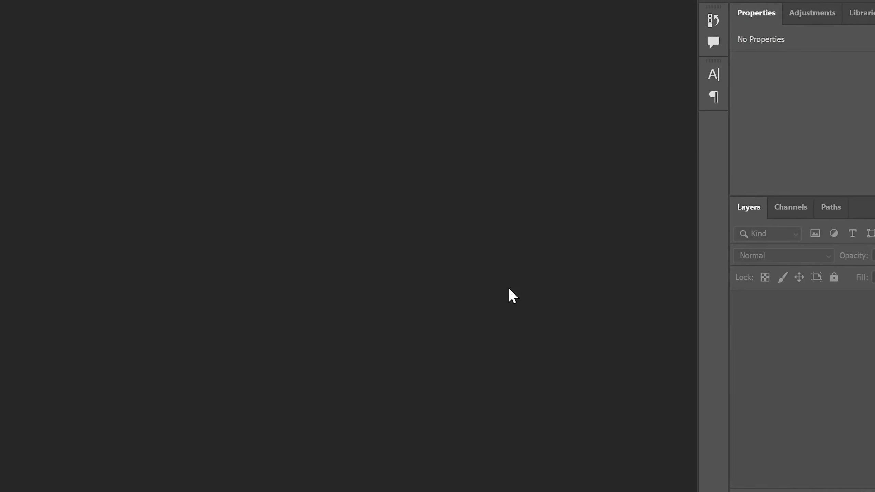
Step: Create a new document 1280 pixels wide and 720 pixels high
{"action": "left_click", "coordinate": [29, 8]}
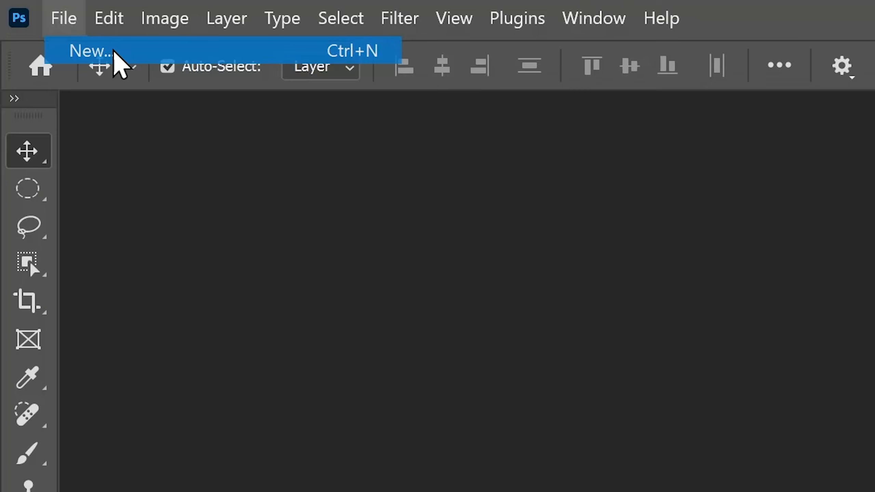
{"action": "left_click", "coordinate": [114, 52]}
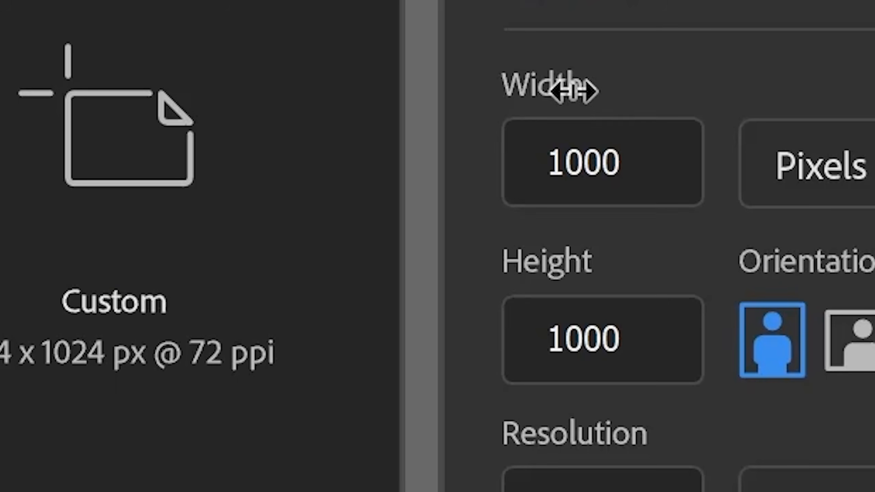
{"action": "left_click", "coordinate": [601, 135]}
{"action": "type", "text": "1280"}
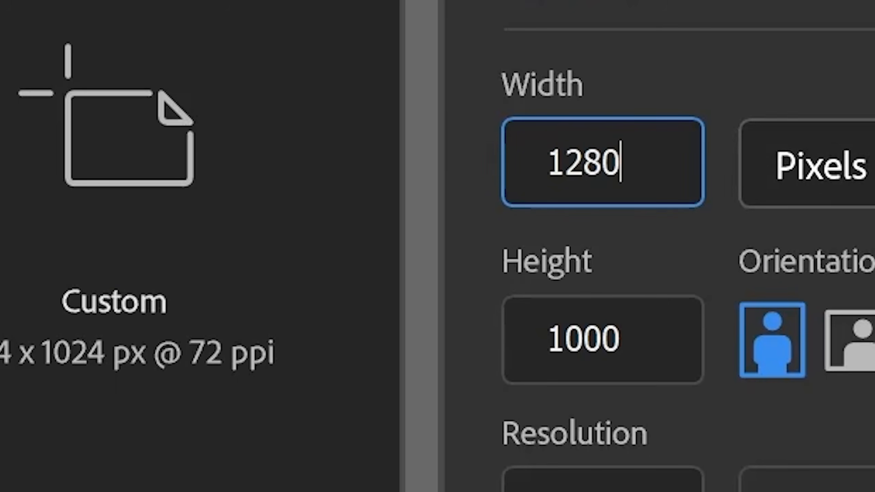
{"action": "left_click", "coordinate": [681, 381]}
{"action": "type", "text": "7"}
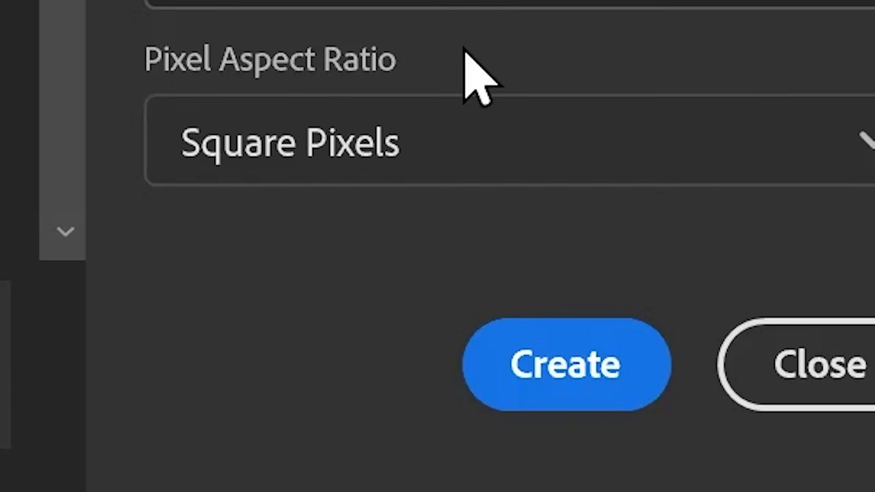
{"action": "left_click", "coordinate": [579, 365]}
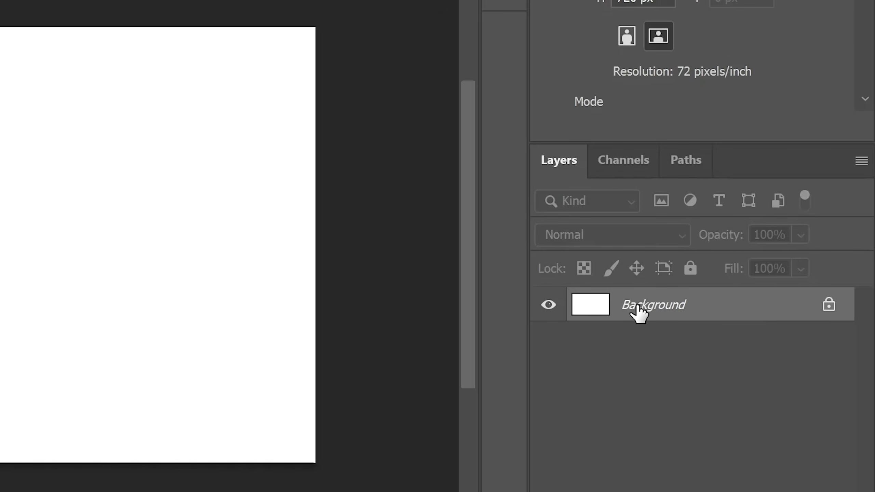
Step: Unlock the white background layer and replace it with a new empty layer
{"action": "left_click", "coordinate": [829, 305]}
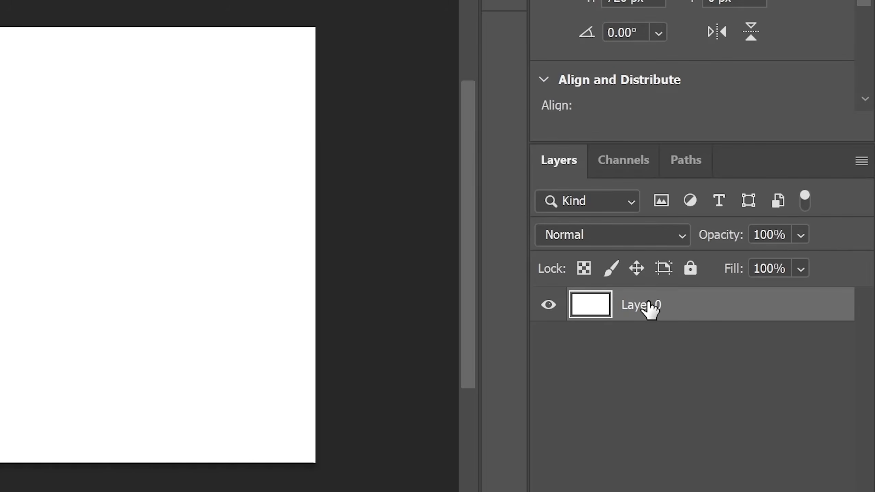
{"action": "left_click_drag", "start_coordinate": [650, 309], "coordinate": [834, 491]}
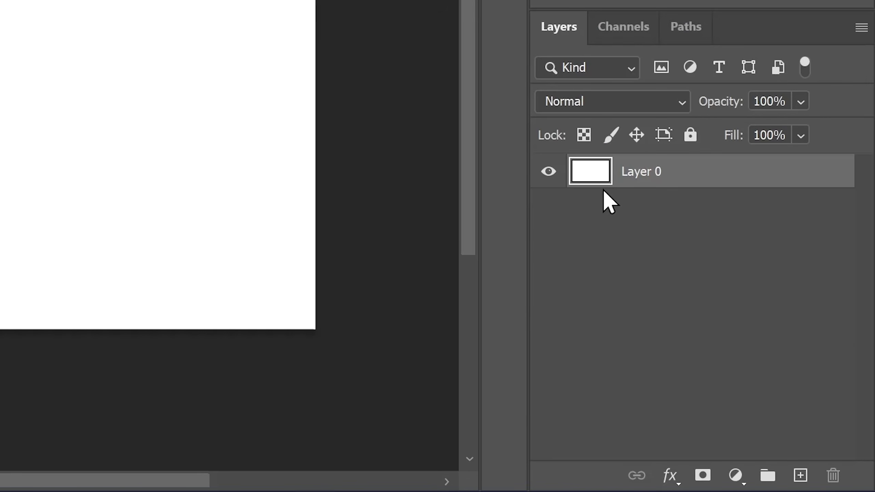
{"action": "left_click", "coordinate": [800, 475]}
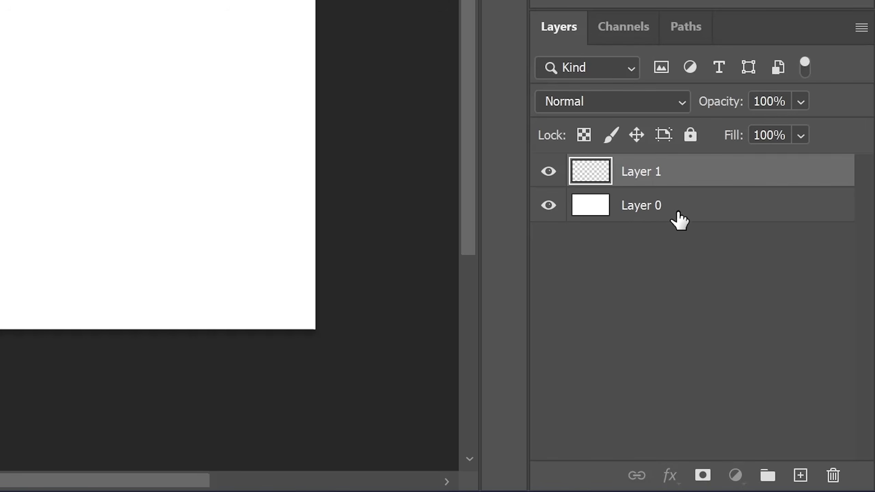
{"action": "left_click_drag", "start_coordinate": [679, 220], "coordinate": [834, 475]}
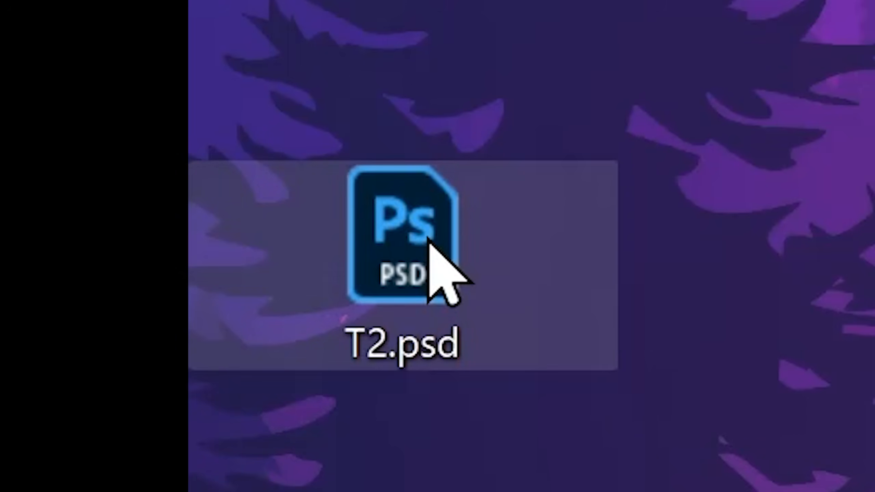
Step: Open T2.psd from the desktop and switch back and forth between it and Untitled-1, ending on Untitled-1
{"action": "left_click", "coordinate": [429, 238]}
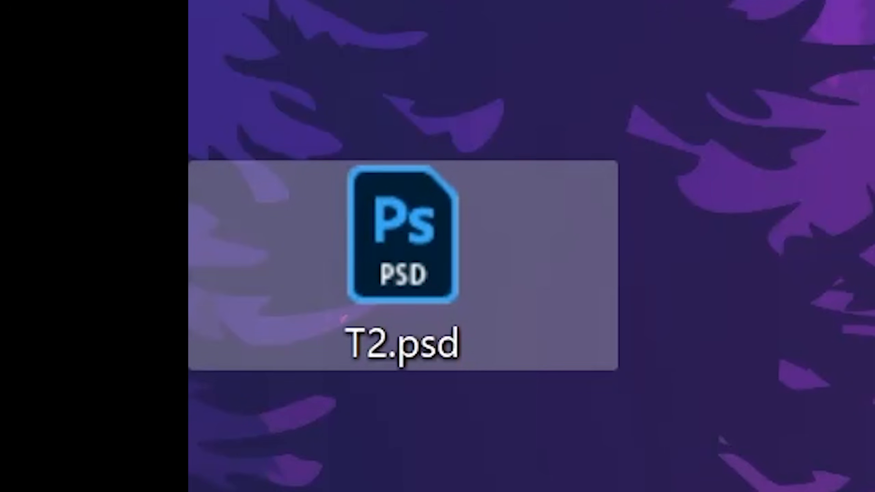
{"action": "key", "text": "Return"}
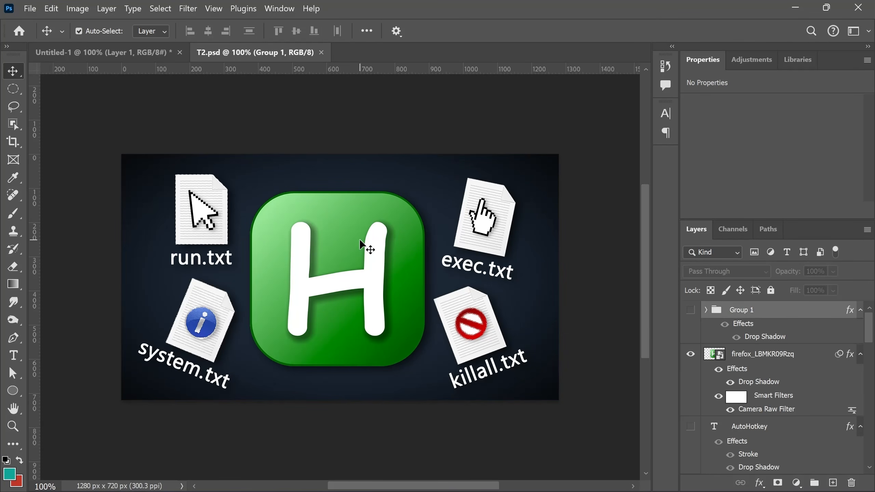
{"action": "left_click", "coordinate": [143, 55]}
{"action": "left_click", "coordinate": [224, 54]}
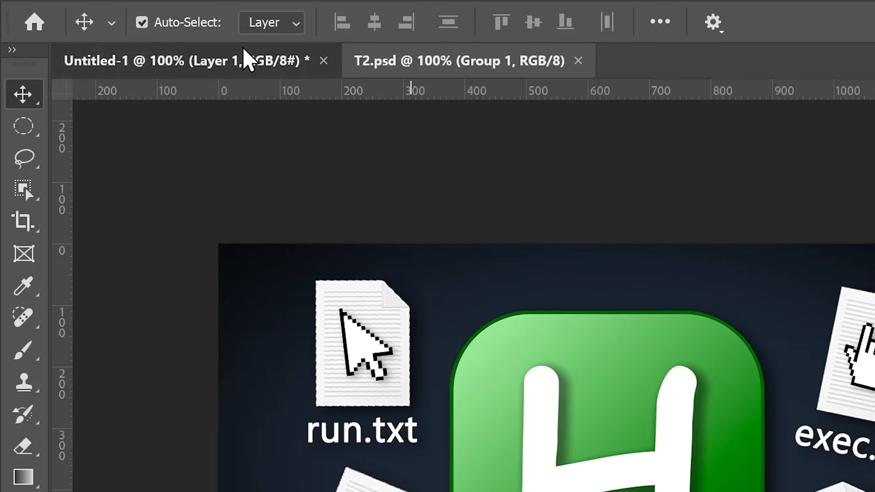
{"action": "left_click", "coordinate": [244, 55]}
{"action": "left_click", "coordinate": [459, 60]}
{"action": "left_click", "coordinate": [224, 61]}
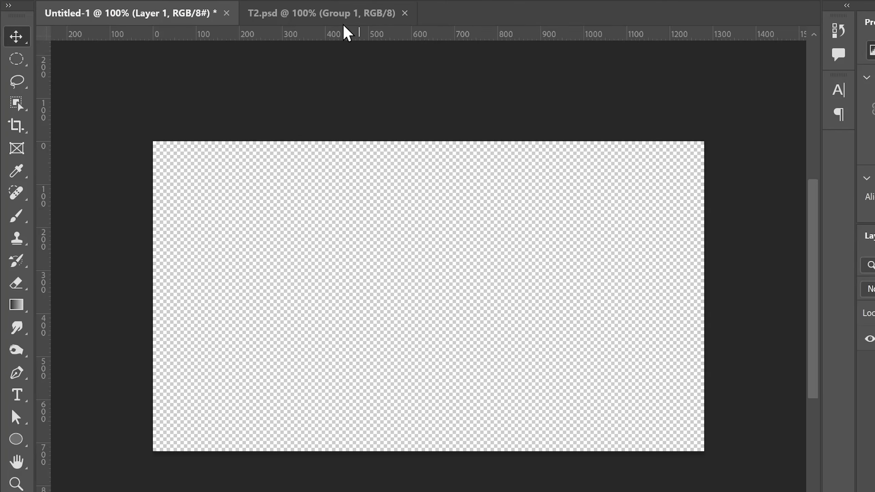
{"action": "left_click", "coordinate": [493, 64]}
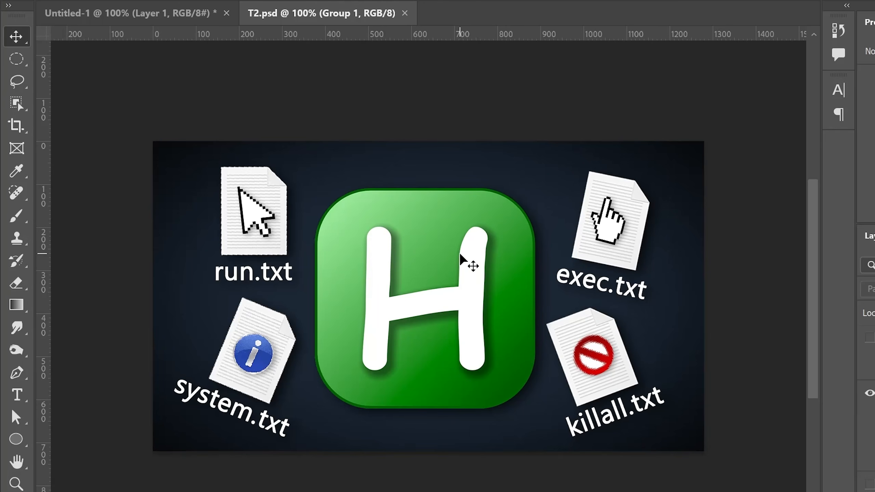
{"action": "key", "text": "ctrl+Tab"}
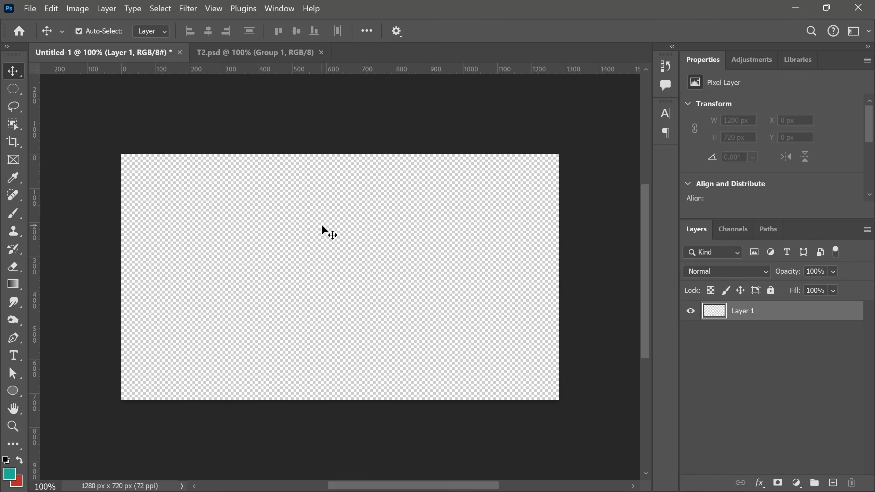
Step: Try filling the empty layer with the teal foreground color using the Paint Bucket tool
{"action": "key", "text": "shift+g"}
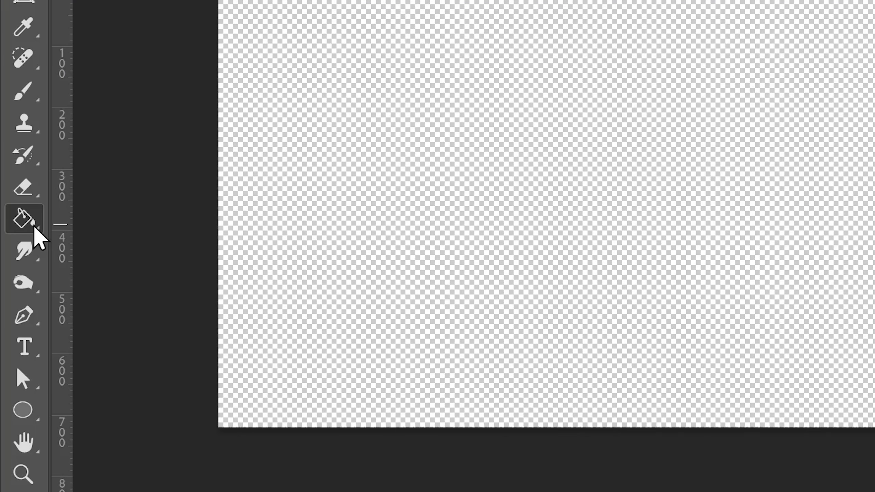
{"action": "key", "text": "shift+g"}
{"action": "key", "text": "shift+g"}
{"action": "left_click", "coordinate": [642, 144]}
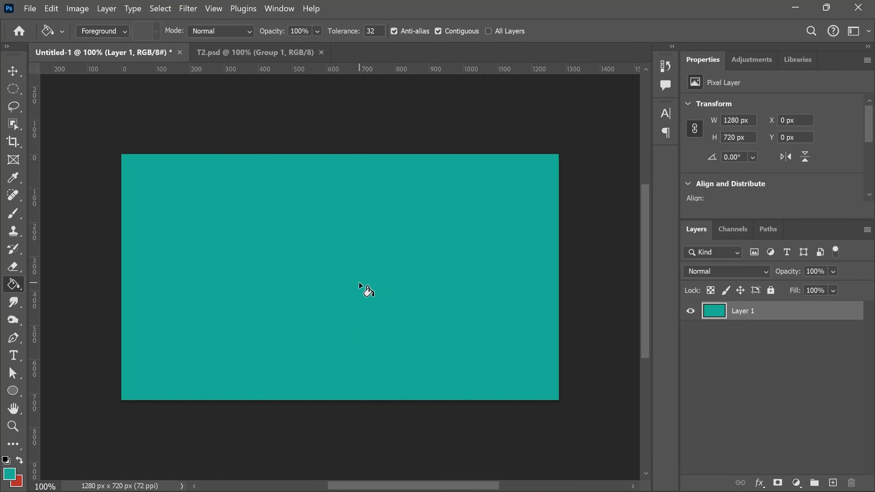
{"action": "mouse_move", "coordinate": [138, 186]}
{"action": "left_mouse_down"}
{"action": "mouse_move", "coordinate": [279, 131]}
{"action": "mouse_move", "coordinate": [244, 441]}
{"action": "mouse_move", "coordinate": [548, 120]}
{"action": "mouse_move", "coordinate": [438, 395]}
{"action": "left_mouse_up"}
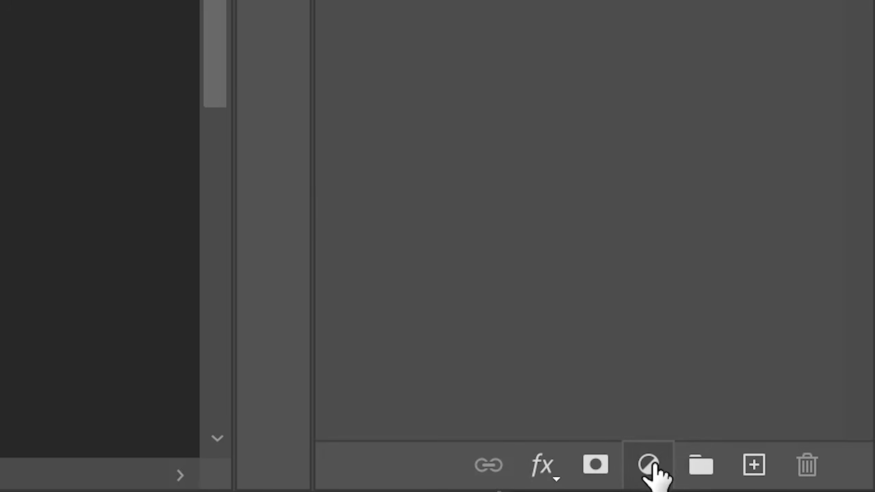
Step: Add a Solid Color fill layer in teal 11a698 to the empty document
{"action": "left_click", "coordinate": [650, 467]}
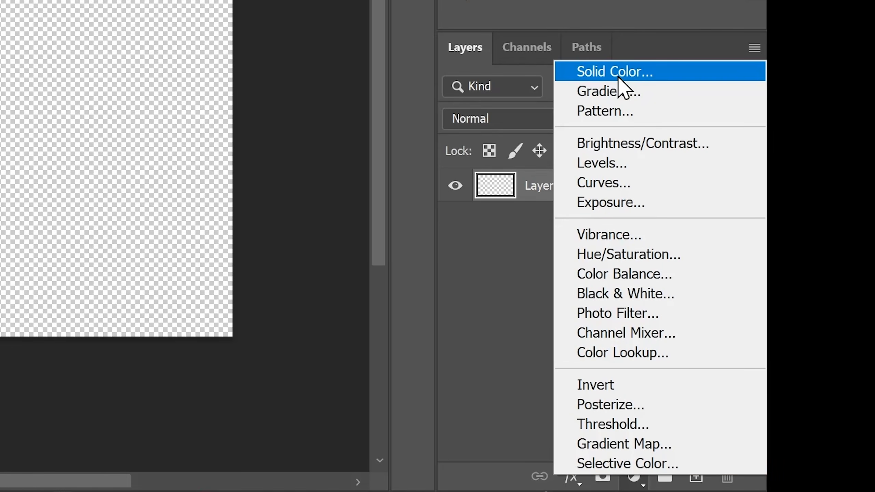
{"action": "left_click", "coordinate": [633, 482]}
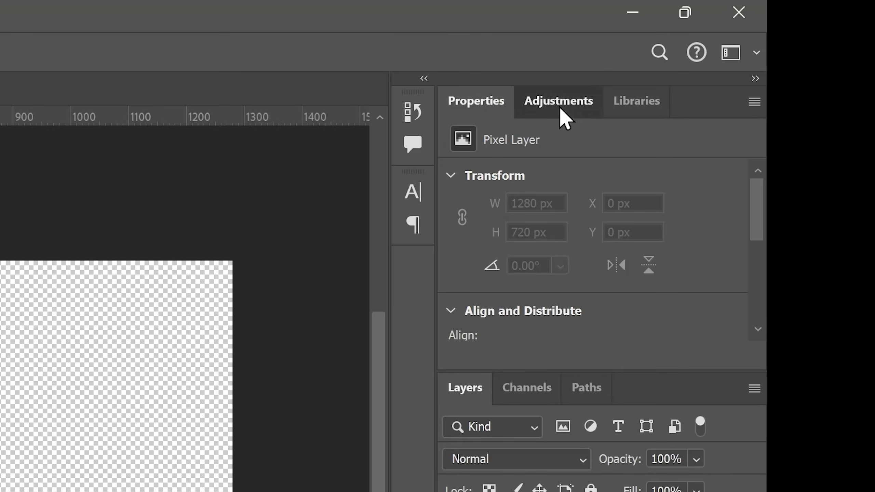
{"action": "left_click", "coordinate": [559, 107]}
{"action": "left_click", "coordinate": [634, 477]}
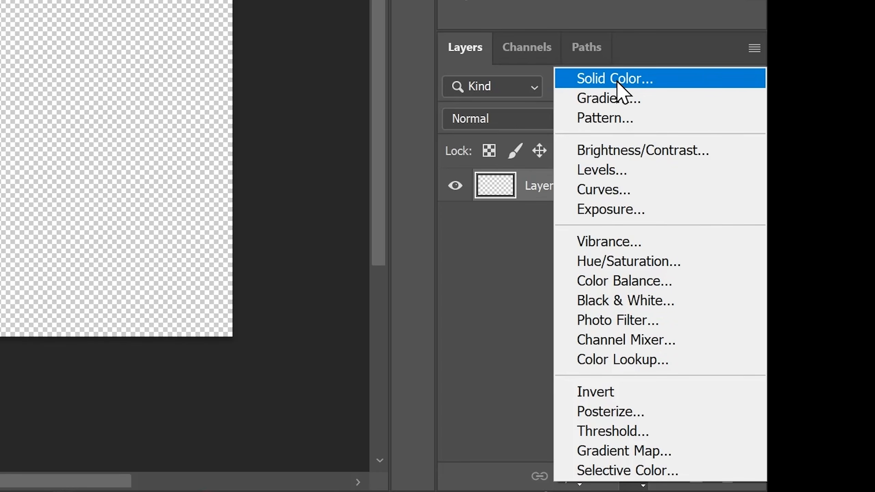
{"action": "left_click", "coordinate": [617, 79]}
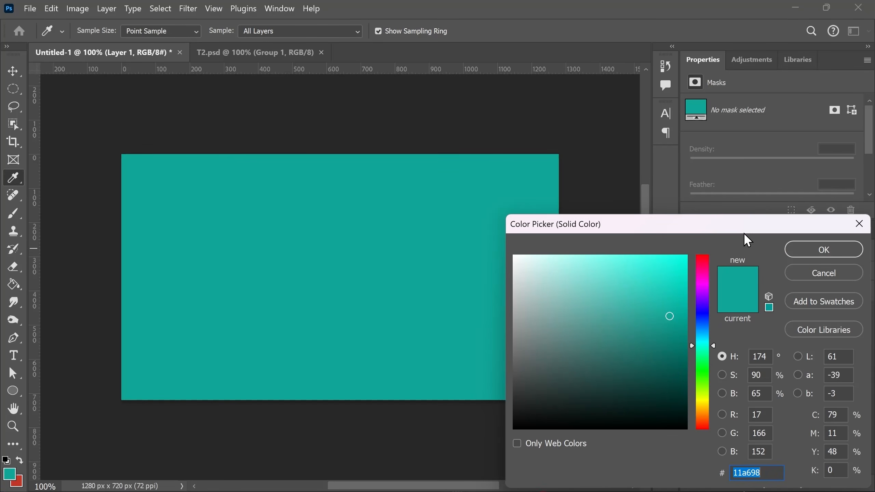
{"action": "left_click_drag", "start_coordinate": [742, 232], "coordinate": [713, 202]}
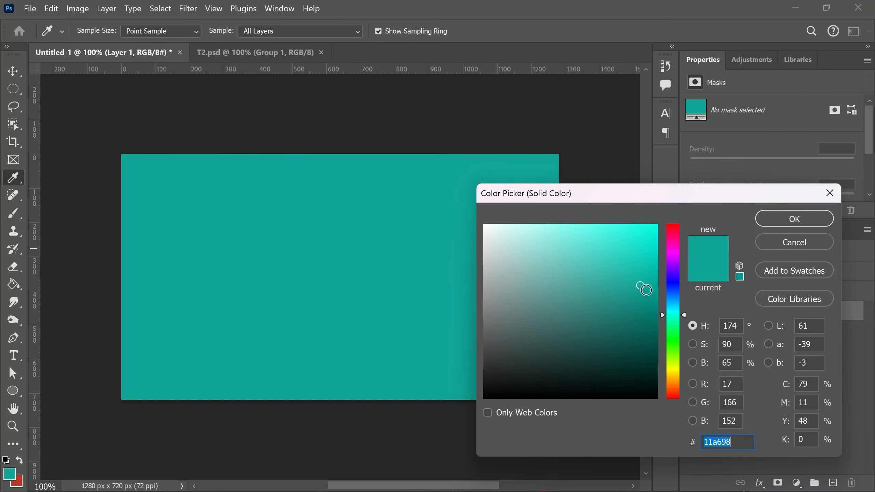
{"action": "left_click", "coordinate": [778, 221]}
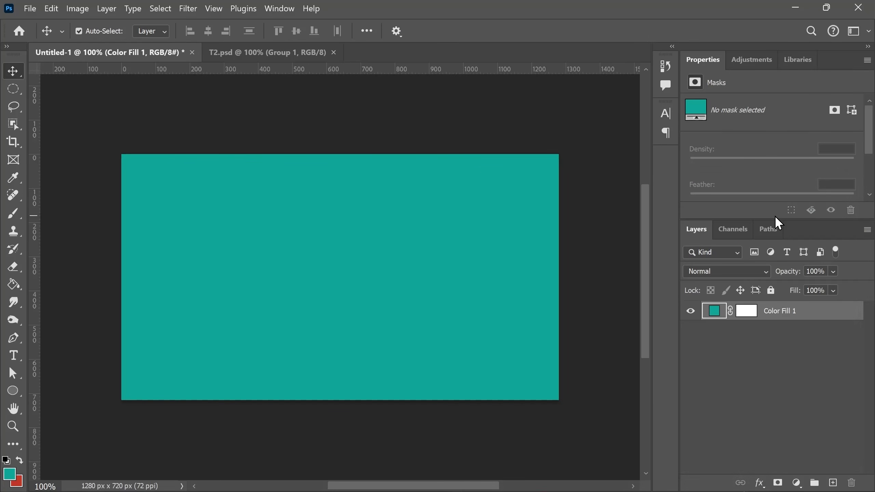
Step: Sample the dark navy background of T2.psd as the foreground color and return to Untitled-1
{"action": "left_click", "coordinate": [281, 54]}
{"action": "key", "text": "b"}
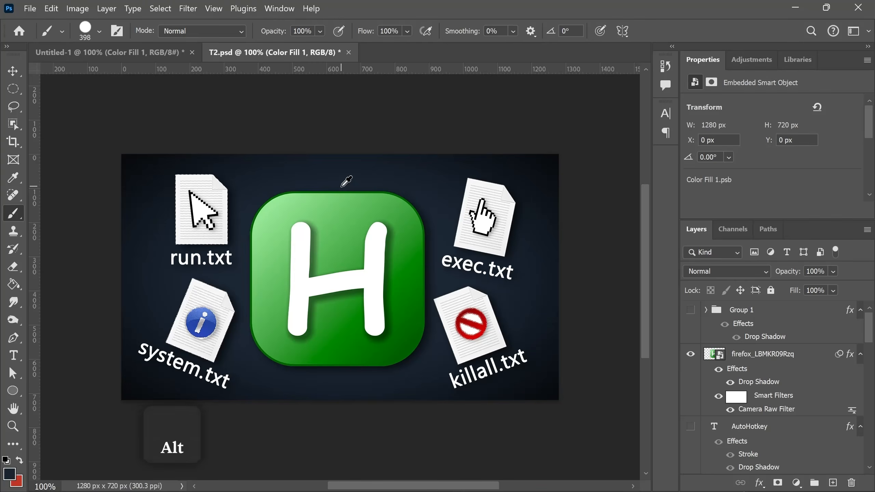
{"action": "left_click", "coordinate": [342, 186], "text": "alt"}
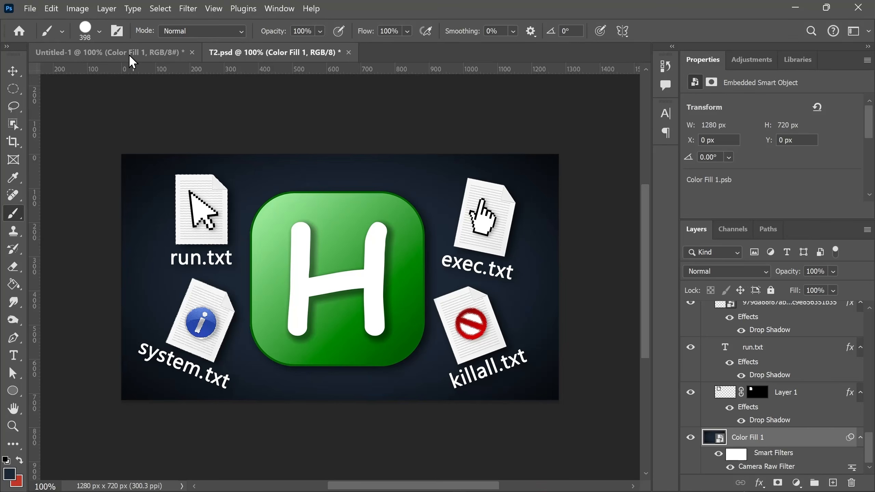
{"action": "left_click", "coordinate": [129, 56]}
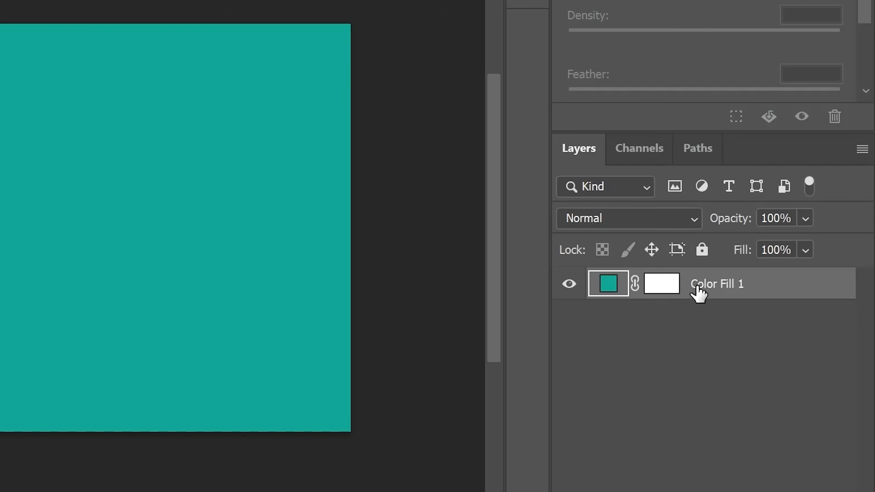
Step: Try changing the teal fill layer's color to hex 1cdc7f
{"action": "double_click", "coordinate": [609, 289]}
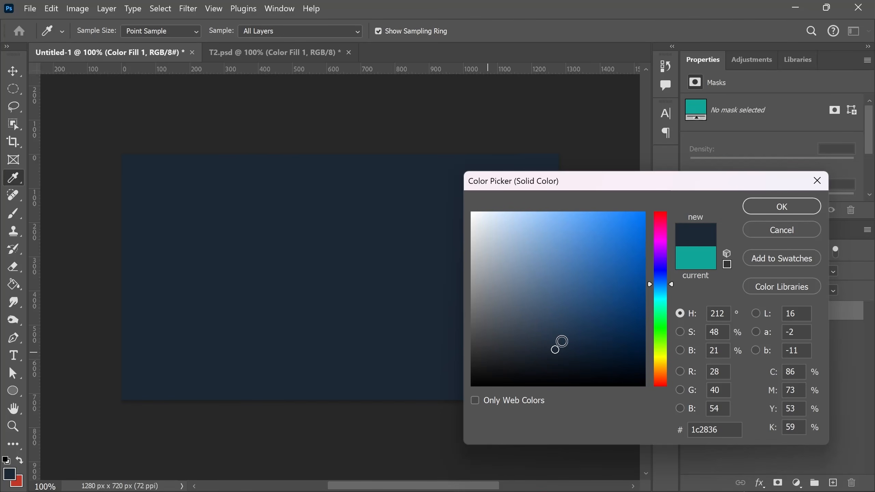
{"action": "double_click", "coordinate": [713, 429]}
{"action": "type", "text": "1cdc7f"}
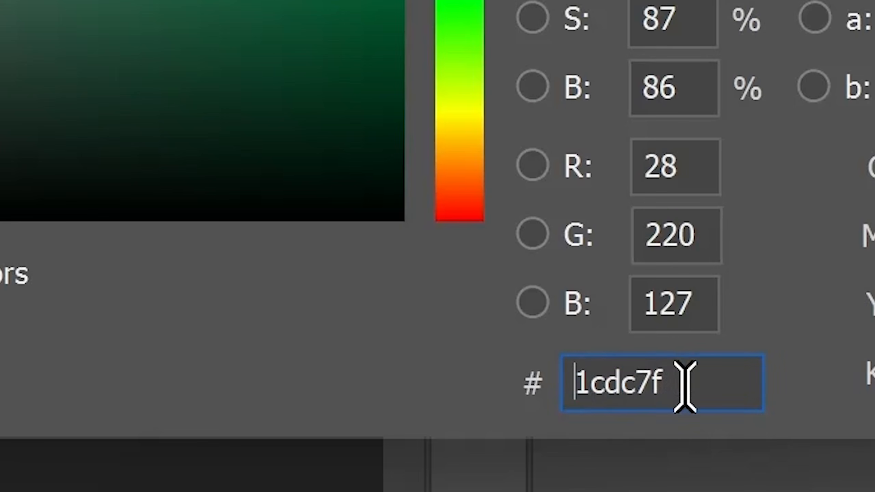
{"action": "double_click", "coordinate": [685, 386]}
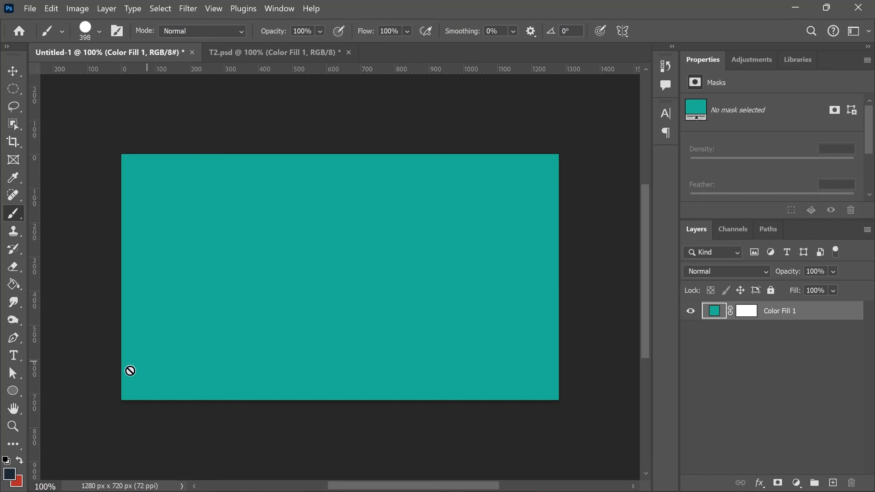
Step: Copy the foreground color's hex code 1c2836 and leave the foreground color as it is
{"action": "left_click", "coordinate": [9, 474]}
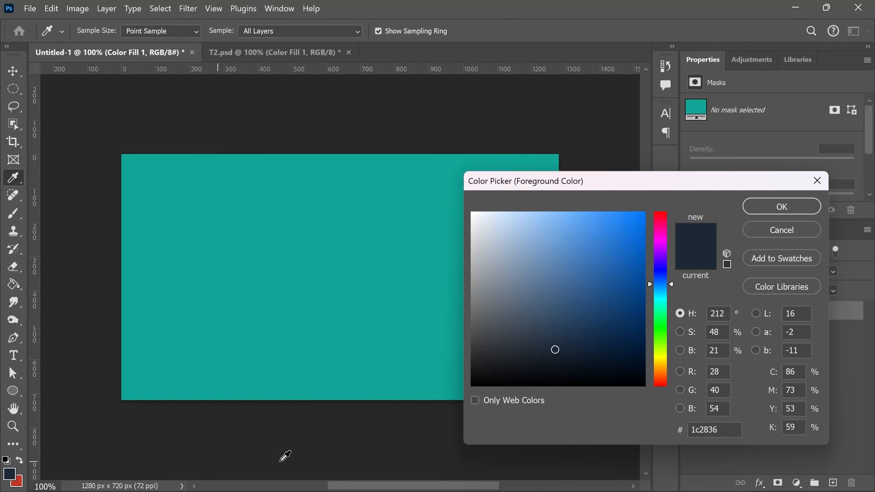
{"action": "double_click", "coordinate": [724, 432]}
{"action": "key", "text": "ctrl+c"}
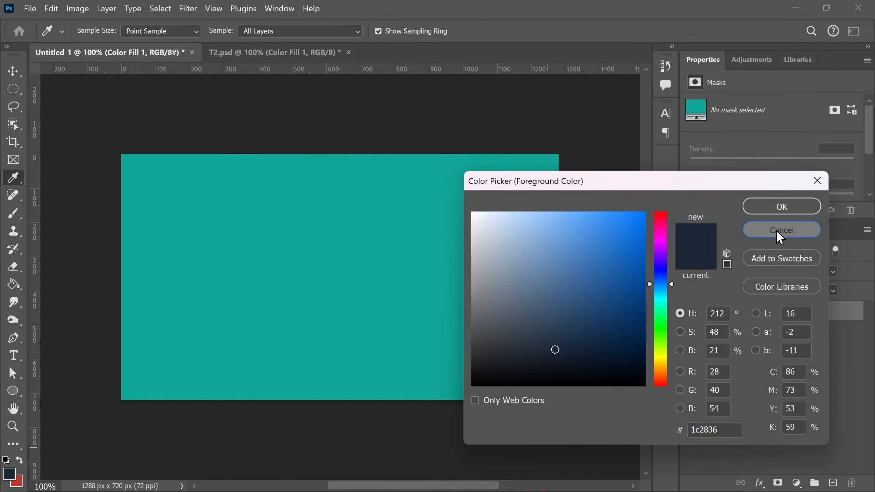
{"action": "left_click", "coordinate": [782, 230]}
Step: Set the Color Fill 1 layer's color to the copied hex code 1c2836
{"action": "double_click", "coordinate": [714, 311]}
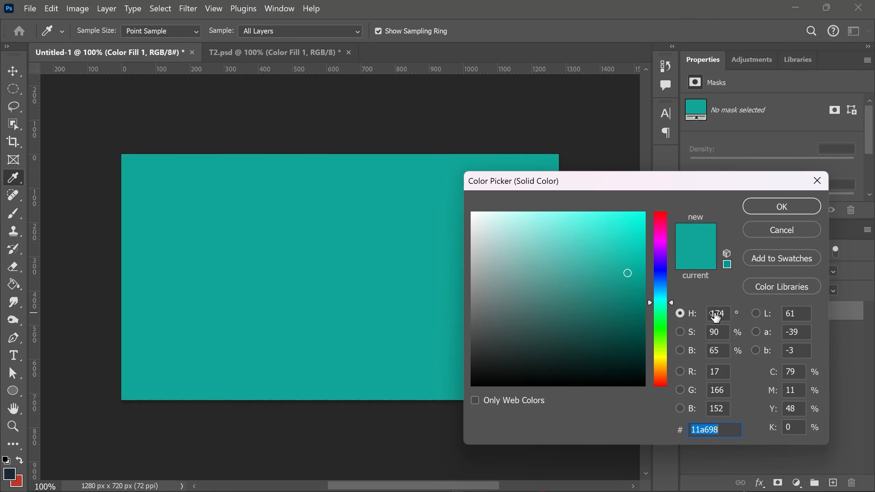
{"action": "key", "text": "ctrl+v"}
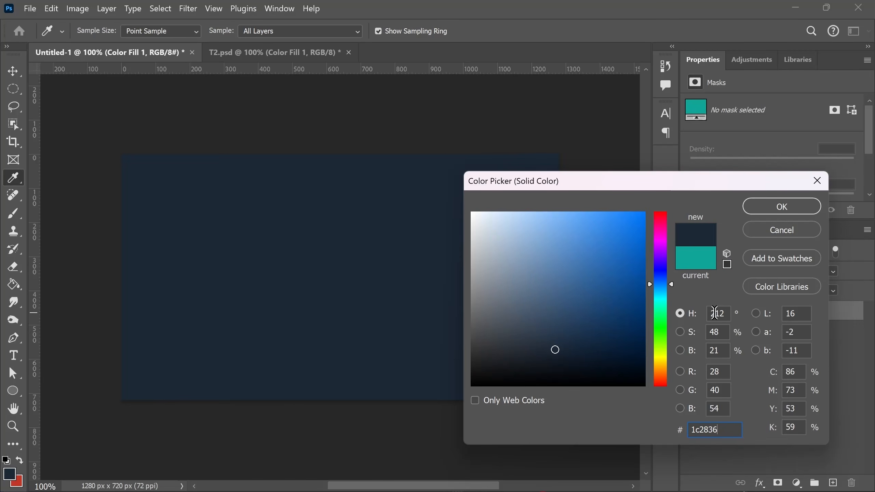
{"action": "left_click", "coordinate": [781, 206]}
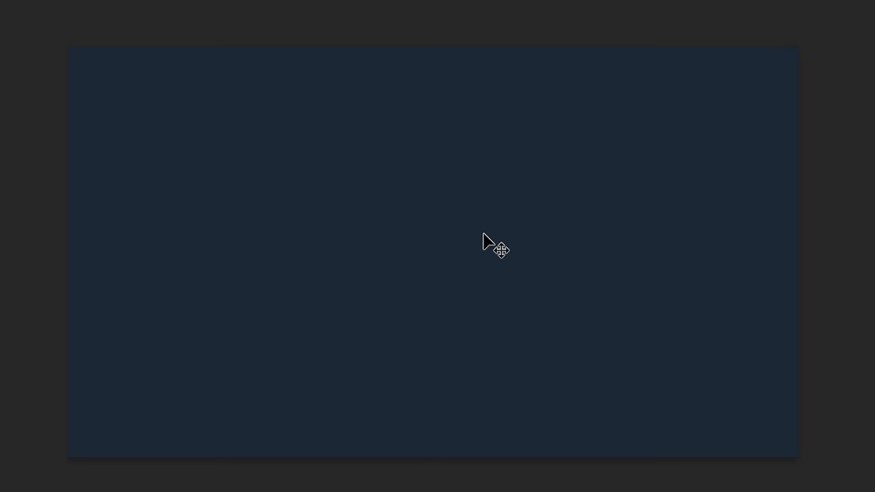
Step: Switch to Firefox and search the web for autohotkey logo png
{"action": "key", "text": "ctrl+shift+bracketleft"}
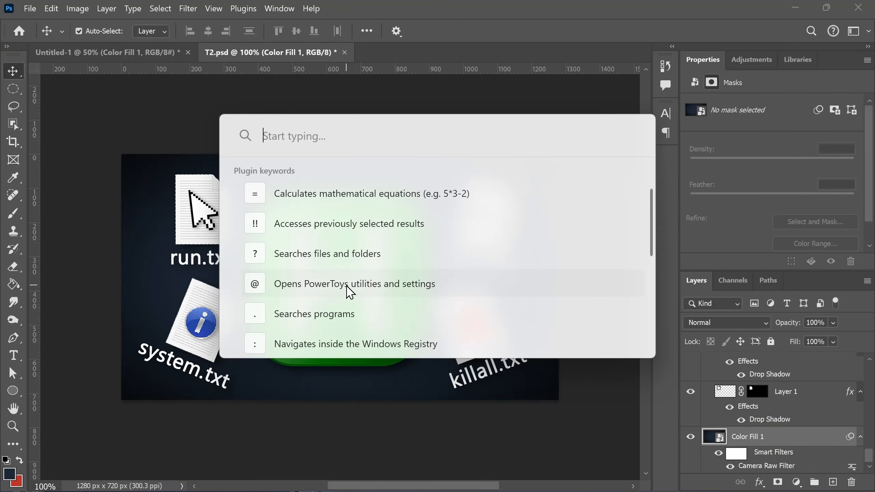
{"action": "type", "text": "firefox"}
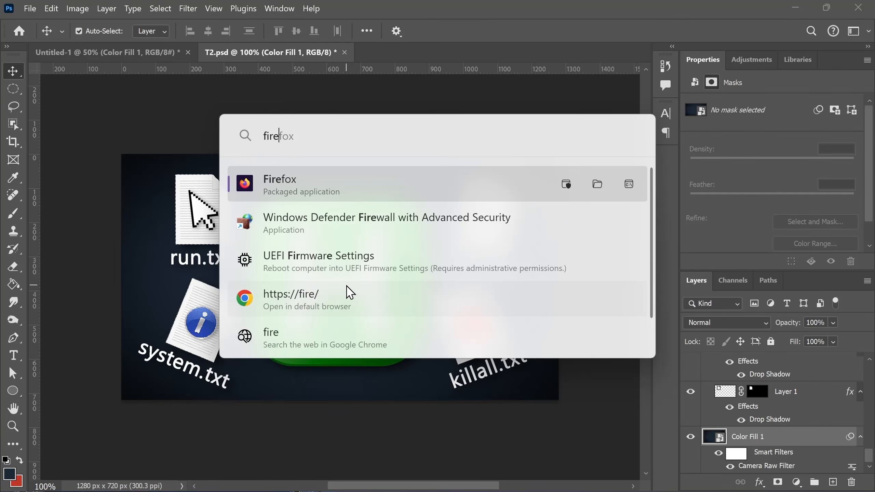
{"action": "key", "text": "Return"}
{"action": "type", "text": "autohotkey logo png"}
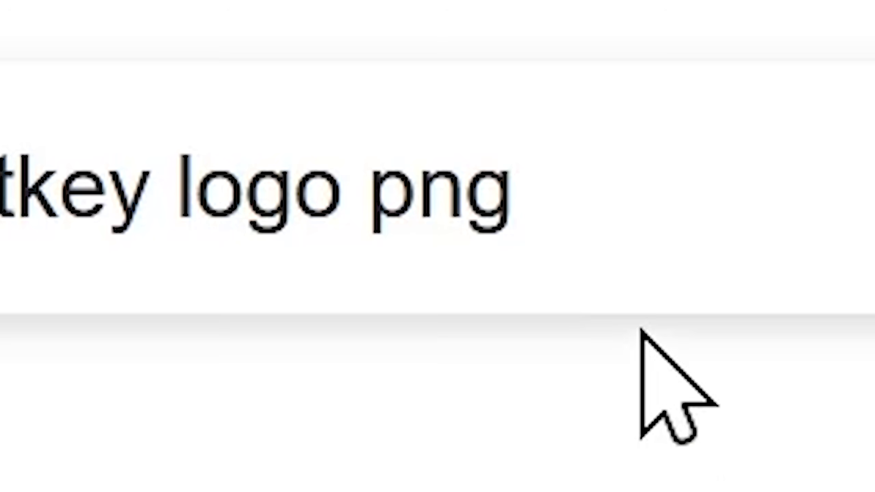
{"action": "left_click_drag", "start_coordinate": [468, 179], "coordinate": [409, 180]}
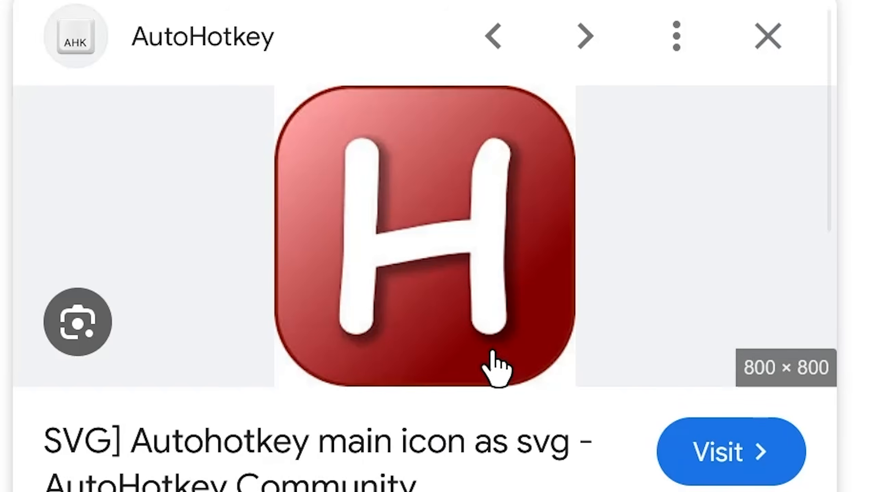
Step: Visit the AutoHotkey forum page behind the main icon result and capture a region screenshot of the large green Normal logo
{"action": "left_click", "coordinate": [709, 454]}
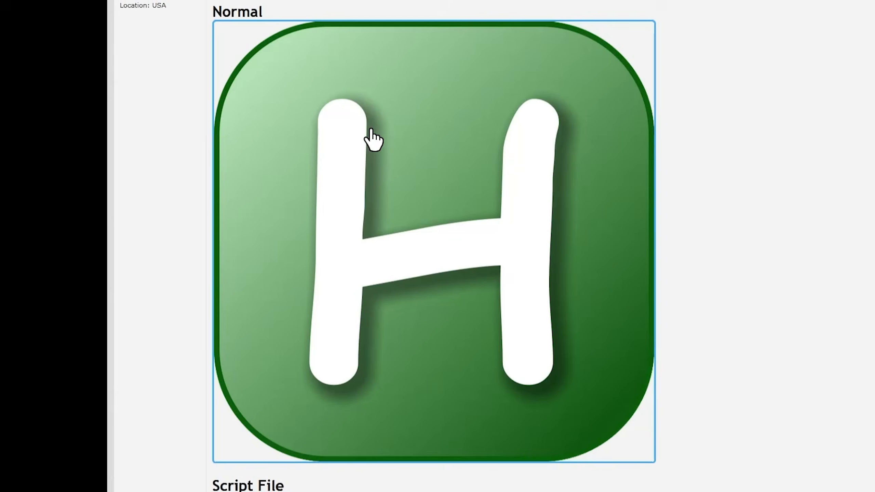
{"action": "left_click", "coordinate": [379, 137]}
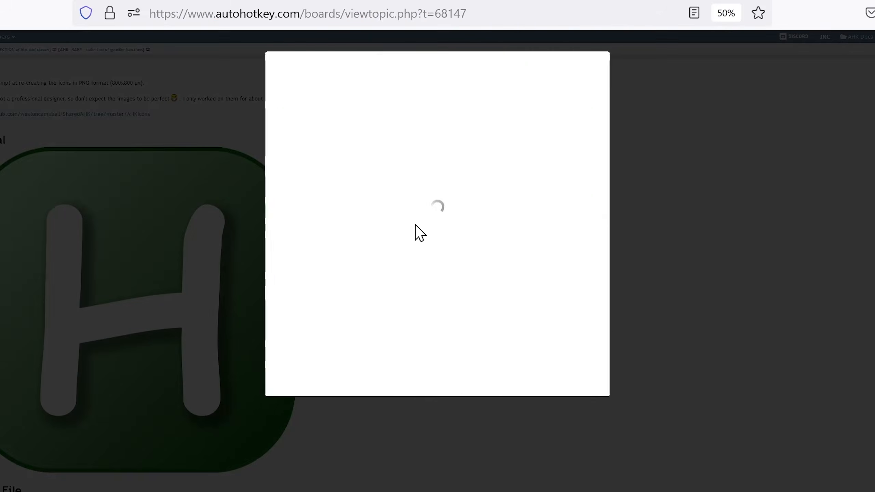
{"action": "right_click", "coordinate": [421, 221]}
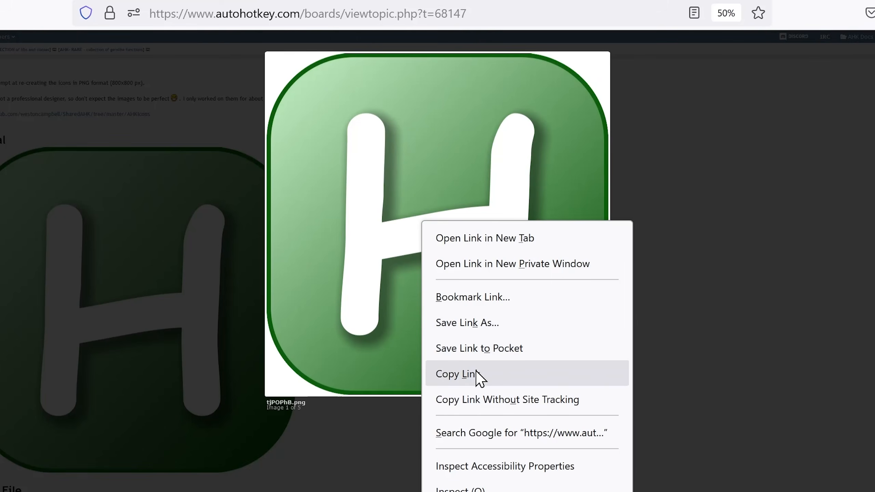
{"action": "left_click", "coordinate": [666, 267]}
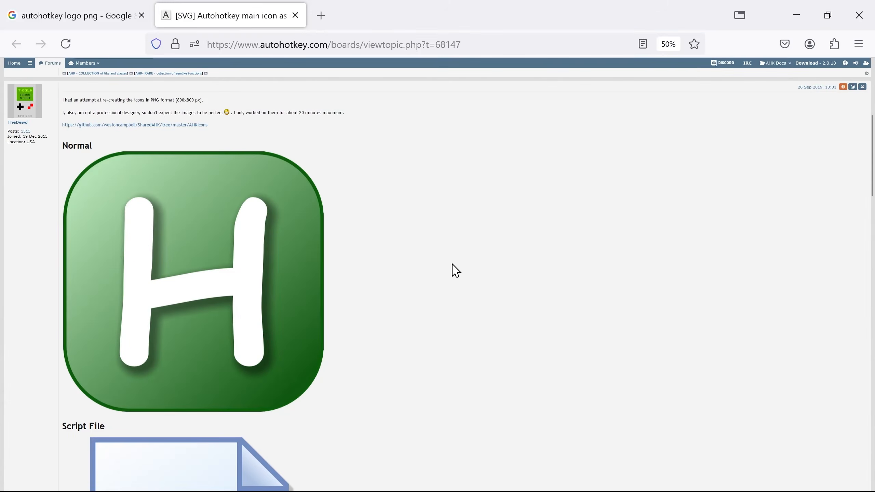
{"action": "key", "text": "Print"}
{"action": "left_click_drag", "start_coordinate": [70, 161], "coordinate": [333, 416]}
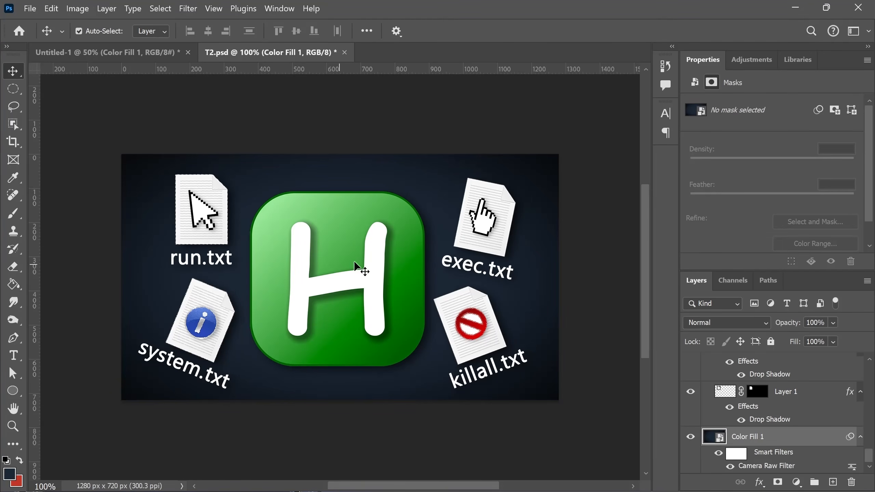
Step: Return to Photoshop, place the logo screenshot from the desktop into Untitled-1, and rename its layer to logo
{"action": "left_click", "coordinate": [126, 52]}
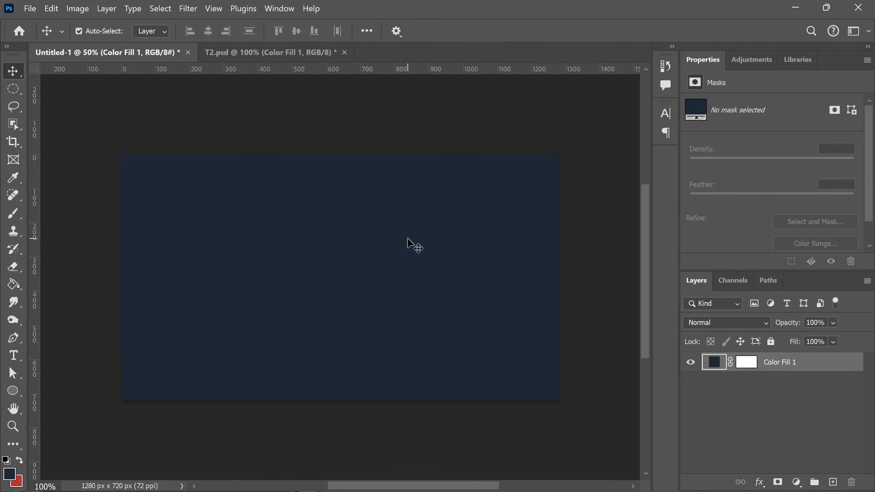
{"action": "left_click_drag", "start_coordinate": [385, 16], "coordinate": [580, 40]}
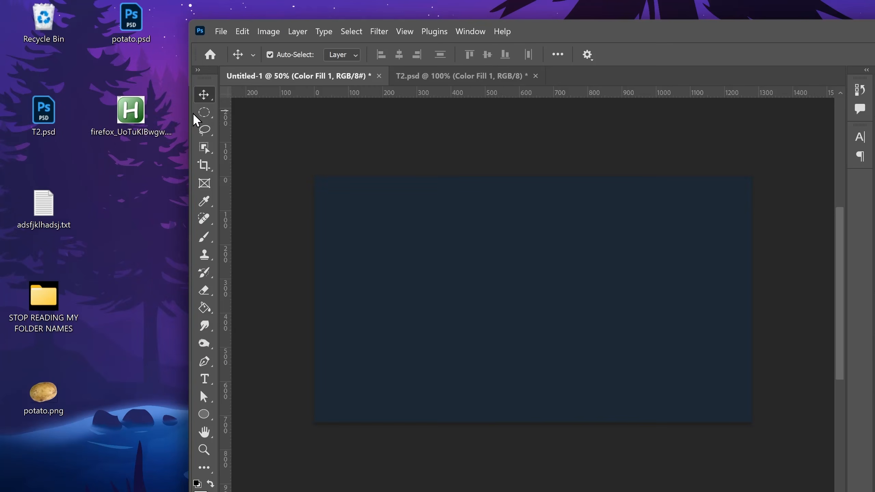
{"action": "left_click_drag", "start_coordinate": [131, 110], "coordinate": [496, 312]}
{"action": "left_click_drag", "start_coordinate": [566, 36], "coordinate": [447, 7]}
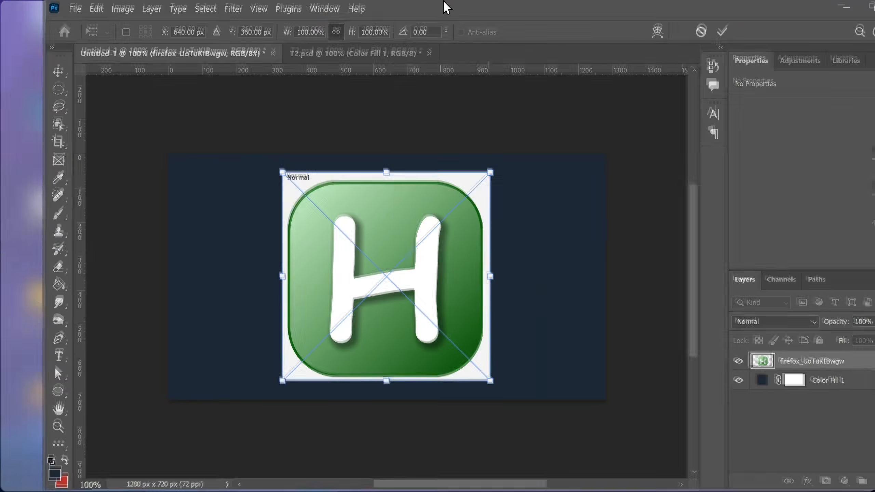
{"action": "double_click", "coordinate": [798, 361]}
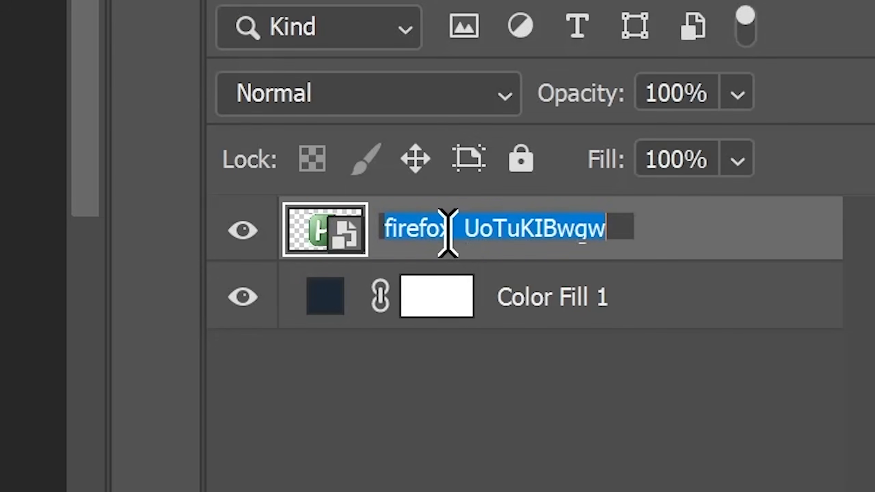
{"action": "type", "text": "logo"}
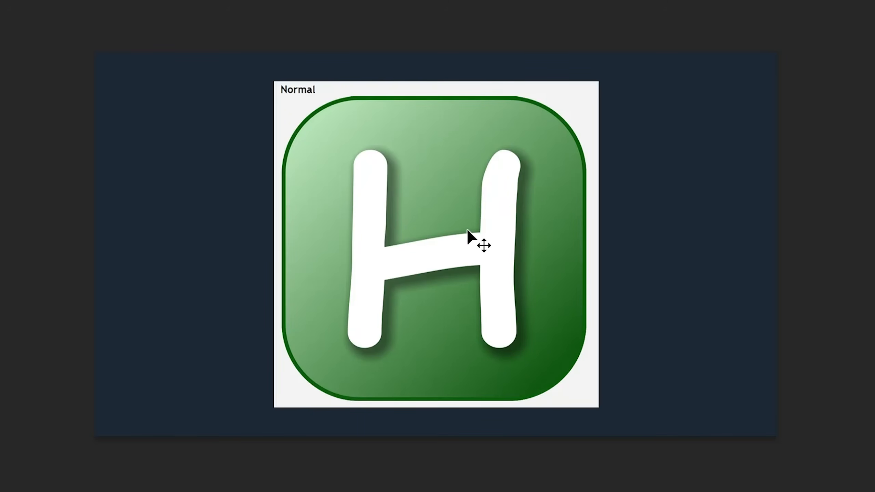
Step: Try out free transforms on the logo layer and leave it centered and slightly enlarged at about 650 × 652 px
{"action": "key", "text": "ctrl+t"}
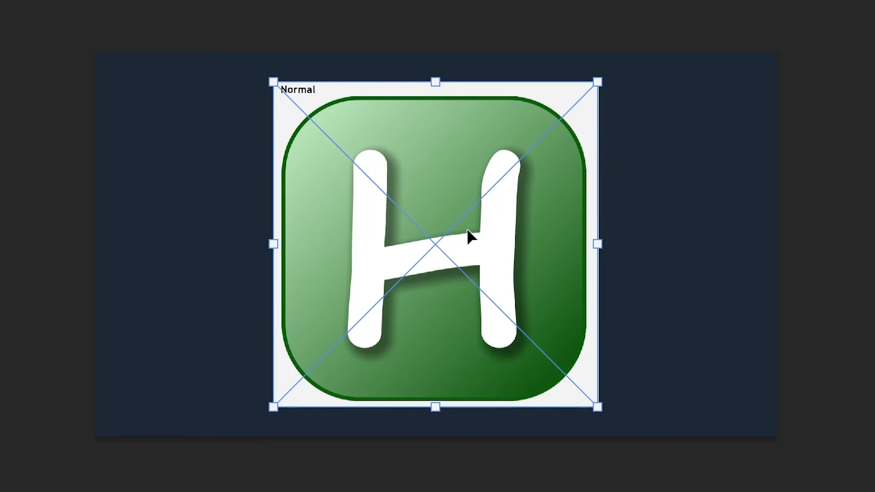
{"action": "left_click_drag", "start_coordinate": [594, 78], "coordinate": [468, 242]}
{"action": "left_click_drag", "start_coordinate": [417, 308], "coordinate": [537, 188]}
{"action": "left_click_drag", "start_coordinate": [490, 297], "coordinate": [490, 479]}
{"action": "left_click_drag", "start_coordinate": [509, 387], "coordinate": [469, 326]}
{"action": "left_click_drag", "start_coordinate": [625, 59], "coordinate": [611, 76]}
{"action": "key", "text": "Return"}
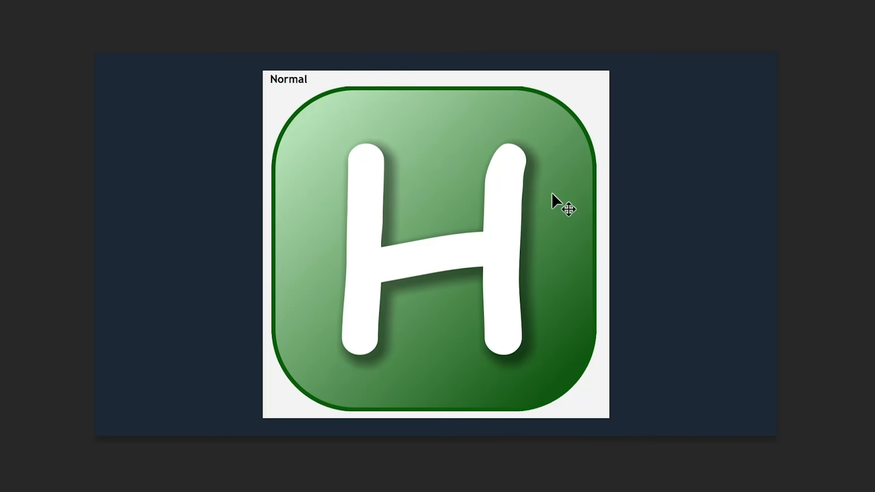
{"action": "key", "text": "ctrl+t"}
{"action": "left_click_drag", "start_coordinate": [551, 193], "coordinate": [557, 248]}
{"action": "key", "text": "ctrl"}
{"action": "key", "text": "ctrl"}
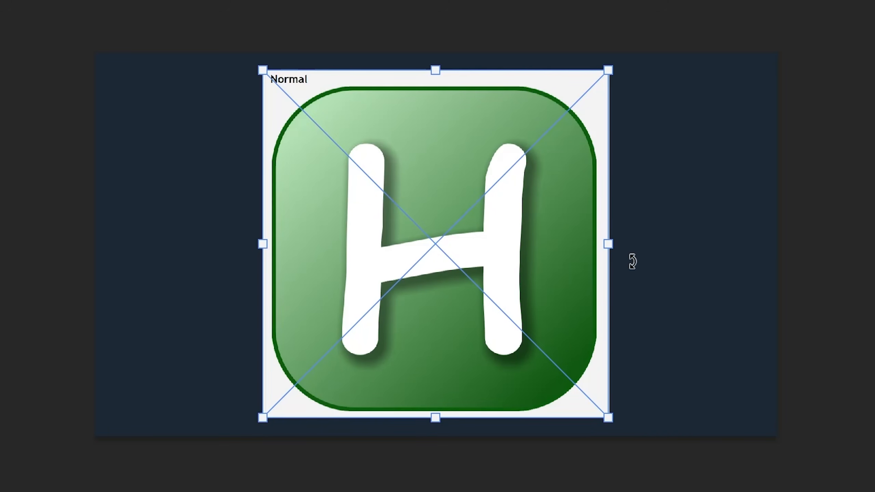
{"action": "key", "text": "Return"}
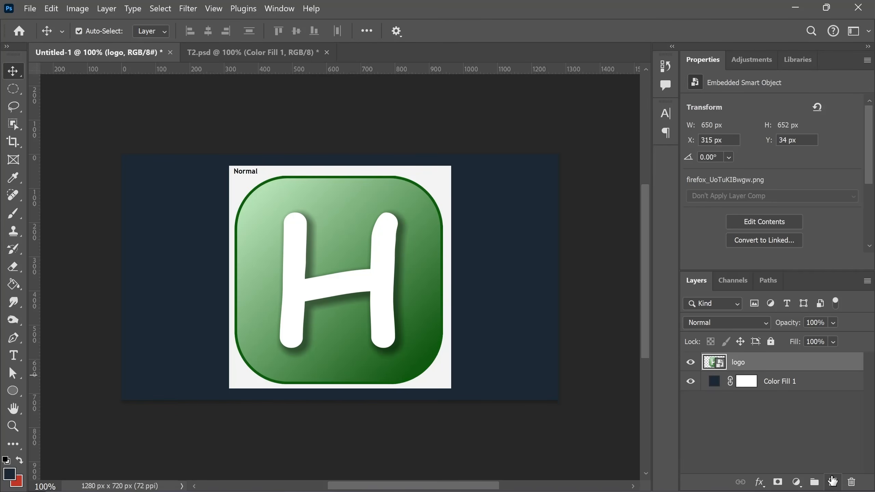
Step: Add a new layer and paint one red dot about 142 px wide over the H with a 138 px brush
{"action": "left_click", "coordinate": [834, 481]}
{"action": "key", "text": "b"}
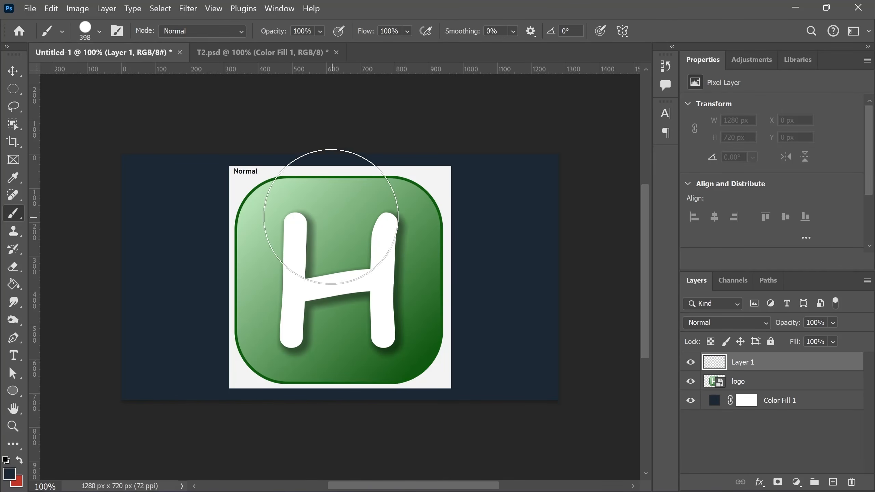
{"action": "left_click_drag", "start_coordinate": [359, 264], "coordinate": [269, 284]}
{"action": "key", "text": "x"}
{"action": "left_click", "coordinate": [340, 268]}
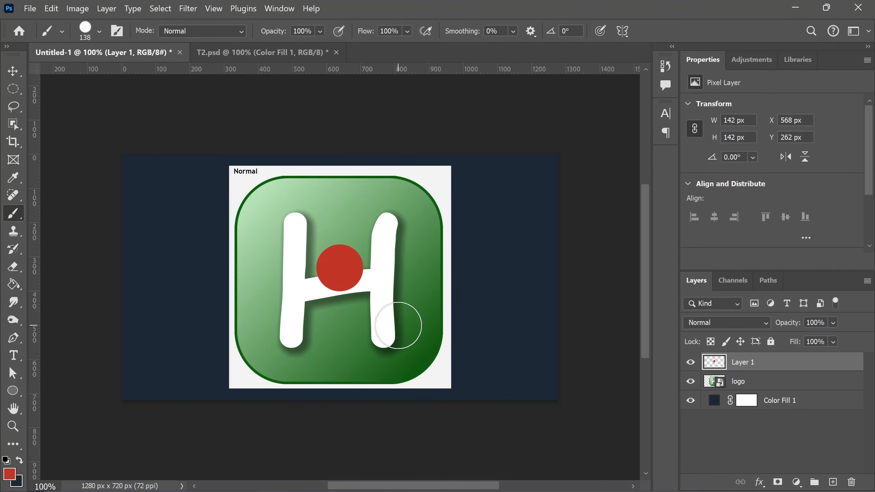
{"action": "key", "text": "v"}
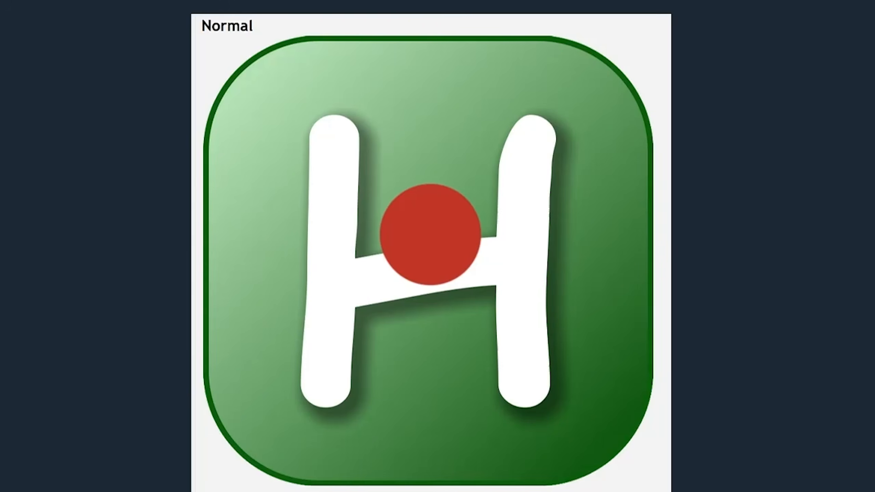
Step: Shrink the red dot to a tiny speck and try scaling it back up
{"action": "key", "text": "ctrl+t"}
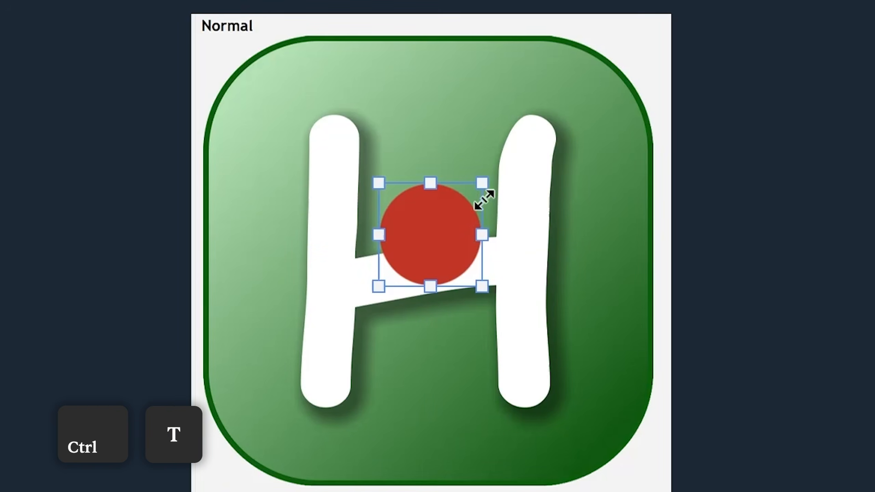
{"action": "left_click_drag", "start_coordinate": [484, 179], "coordinate": [387, 295]}
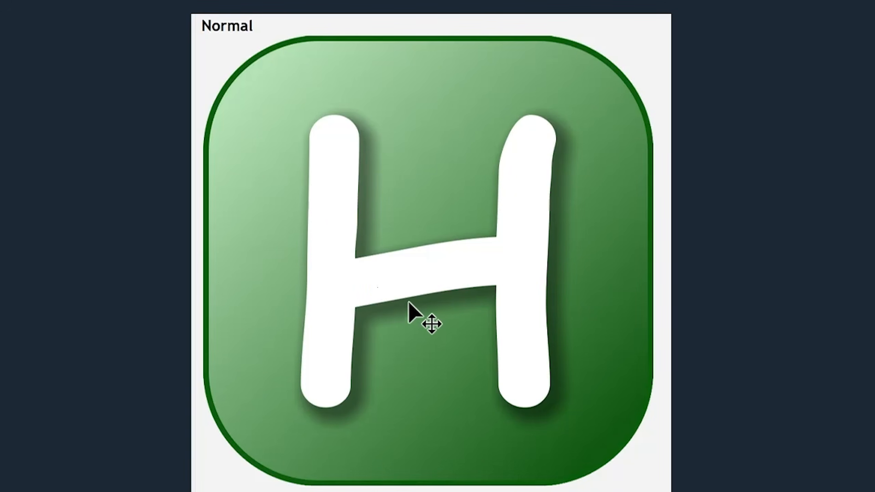
{"action": "key", "text": "ctrl+t"}
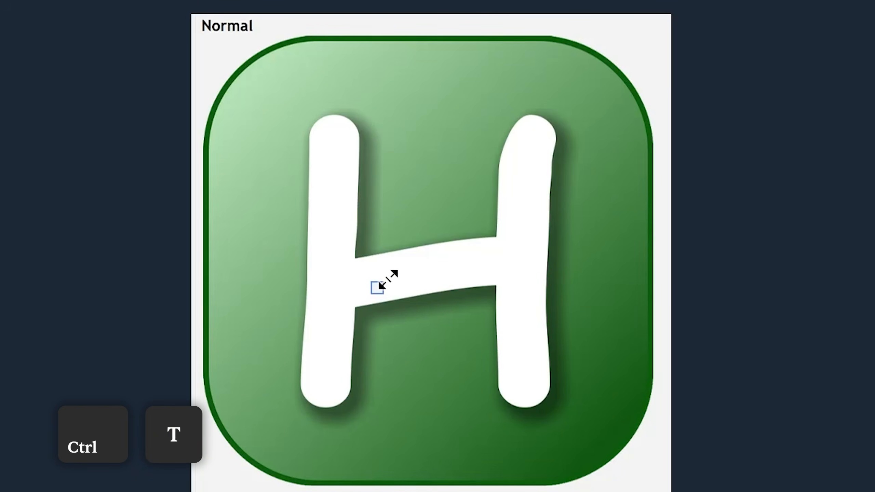
{"action": "left_click_drag", "start_coordinate": [386, 281], "coordinate": [574, 151]}
{"action": "left_click_drag", "start_coordinate": [462, 207], "coordinate": [457, 238]}
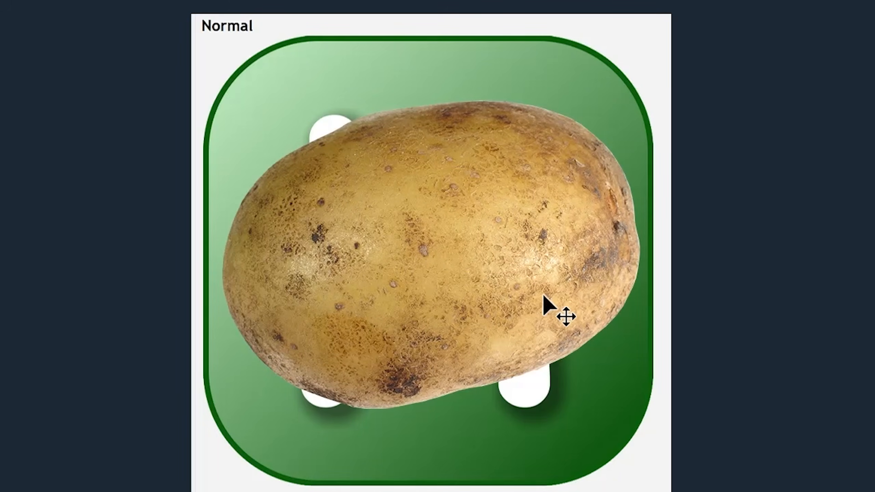
Step: Try shrinking the potato pixel layer to a tiny size and enlarging it beyond its original size
{"action": "left_click", "coordinate": [501, 276]}
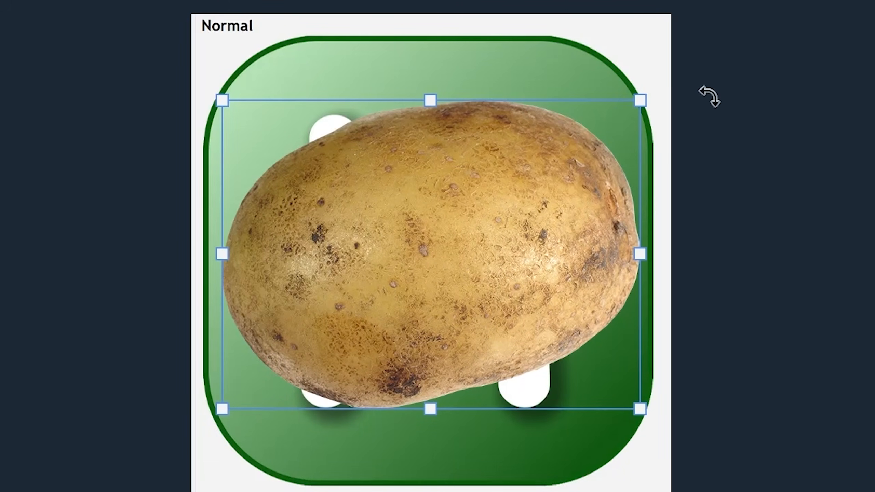
{"action": "left_click_drag", "start_coordinate": [640, 98], "coordinate": [733, 64]}
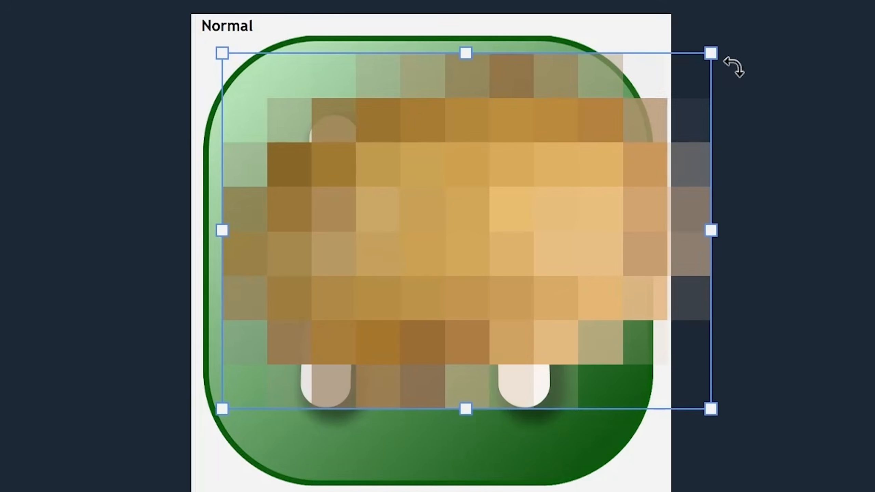
{"action": "left_click_drag", "start_coordinate": [555, 265], "coordinate": [493, 326]}
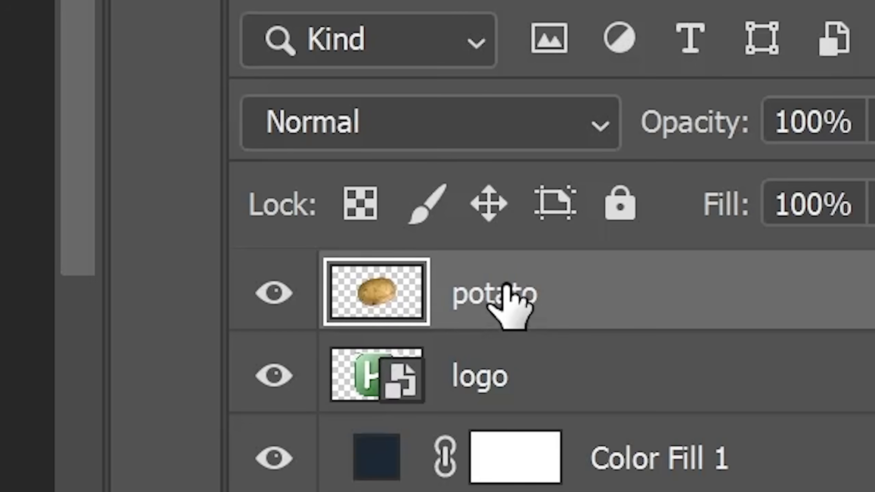
Step: Convert the potato layer to a smart object and scale it to 614 × 453 px
{"action": "right_click", "coordinate": [506, 286]}
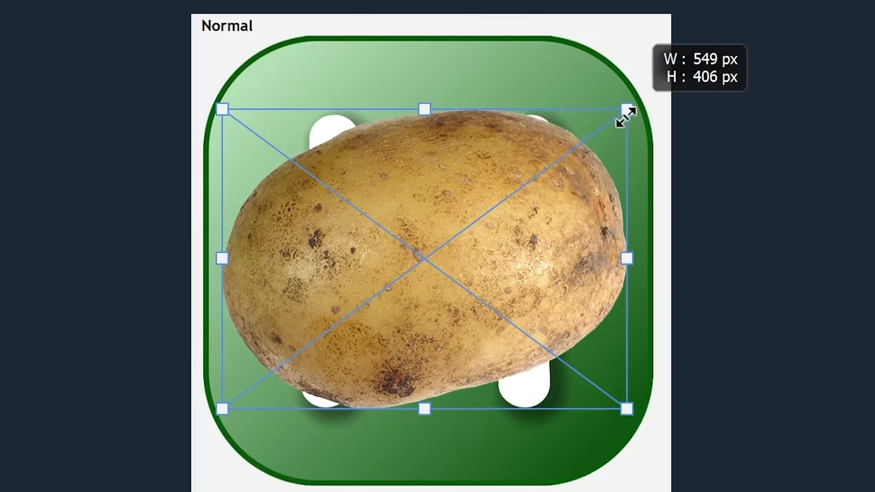
{"action": "left_click_drag", "start_coordinate": [621, 117], "coordinate": [684, 87]}
{"action": "key", "text": "Return"}
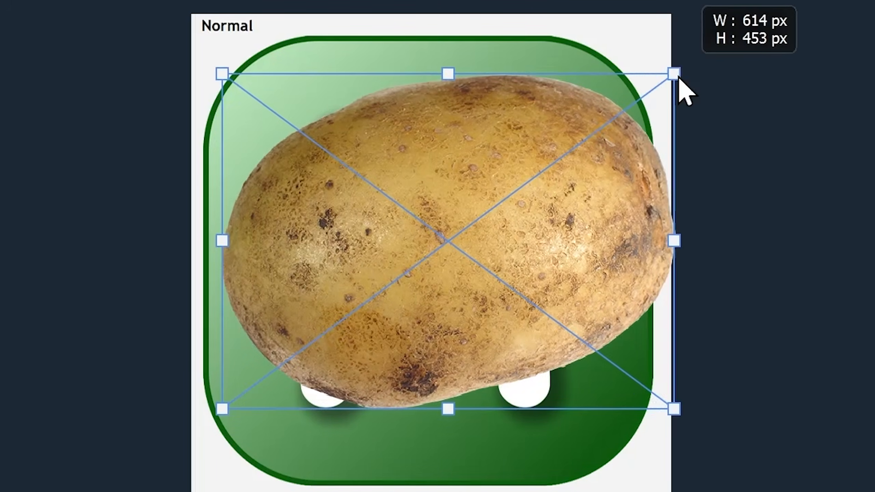
{"action": "key", "text": "Return"}
Step: Open the potato smart object's contents, brush a thick red zigzag across the potato, and close potato.psb with its changes saved
{"action": "left_click_drag", "start_coordinate": [524, 307], "coordinate": [502, 286]}
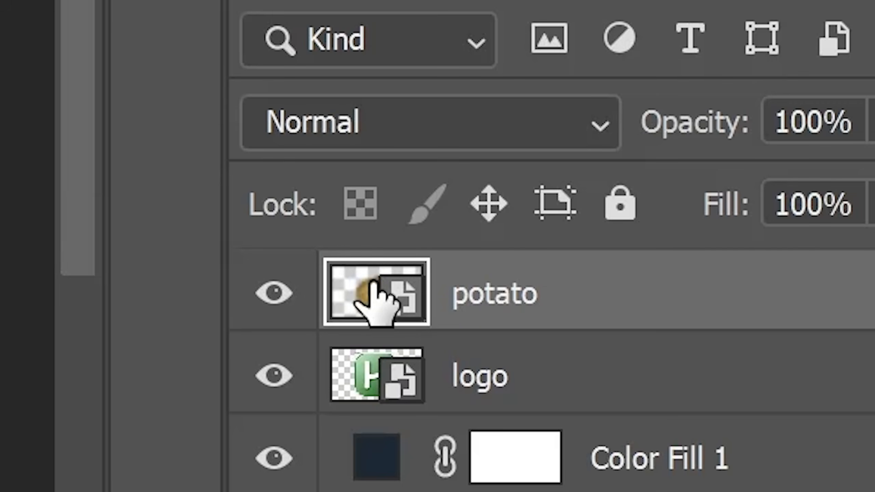
{"action": "double_click", "coordinate": [374, 284]}
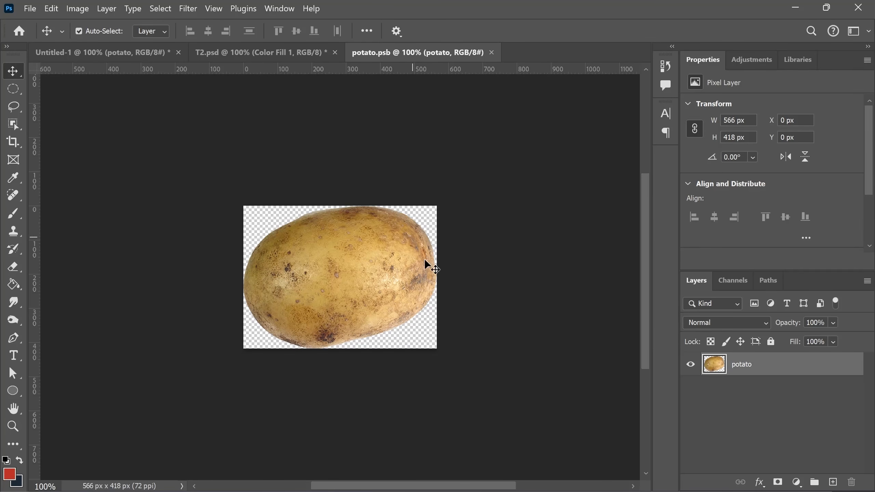
{"action": "key", "text": "b"}
{"action": "mouse_move", "coordinate": [299, 250]}
{"action": "left_mouse_down"}
{"action": "mouse_move", "coordinate": [303, 274]}
{"action": "mouse_move", "coordinate": [419, 278]}
{"action": "left_mouse_up"}
{"action": "left_click", "coordinate": [497, 52]}
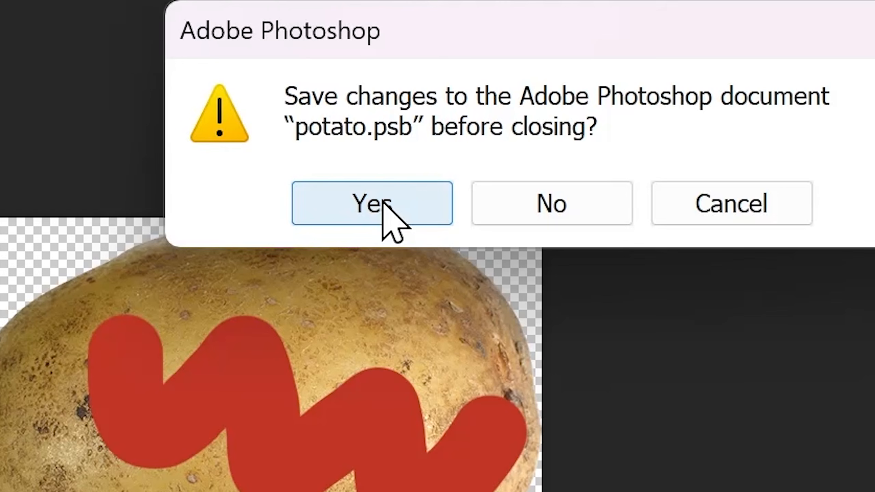
{"action": "left_click", "coordinate": [383, 204]}
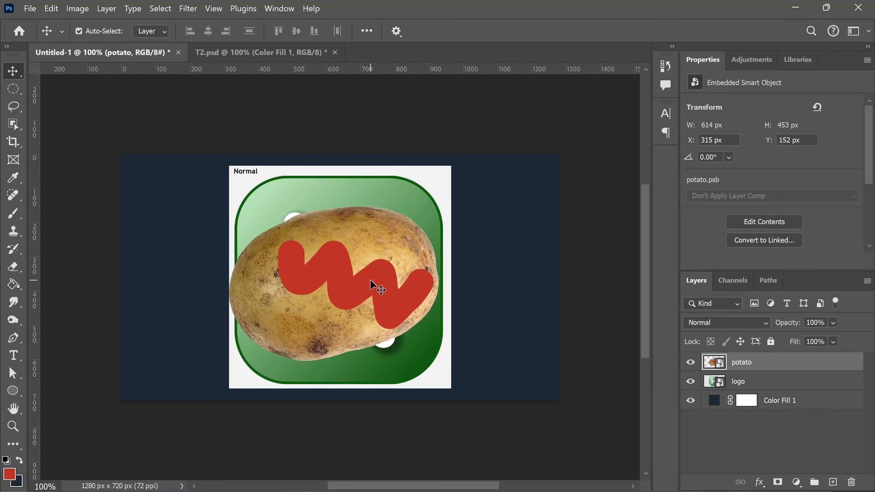
Step: Move the potato smart object down over the lower half of the logo
{"action": "left_click_drag", "start_coordinate": [371, 283], "coordinate": [371, 287]}
{"action": "left_click_drag", "start_coordinate": [556, 291], "coordinate": [600, 234]}
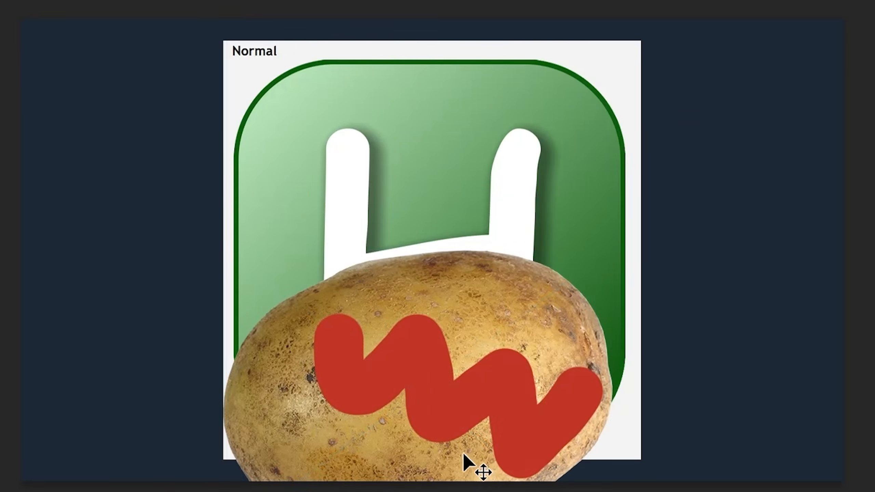
Step: Move the potato smart object up over the middle of the logo, and open its contents in potato.psb and close them again
{"action": "left_click_drag", "start_coordinate": [479, 469], "coordinate": [494, 289]}
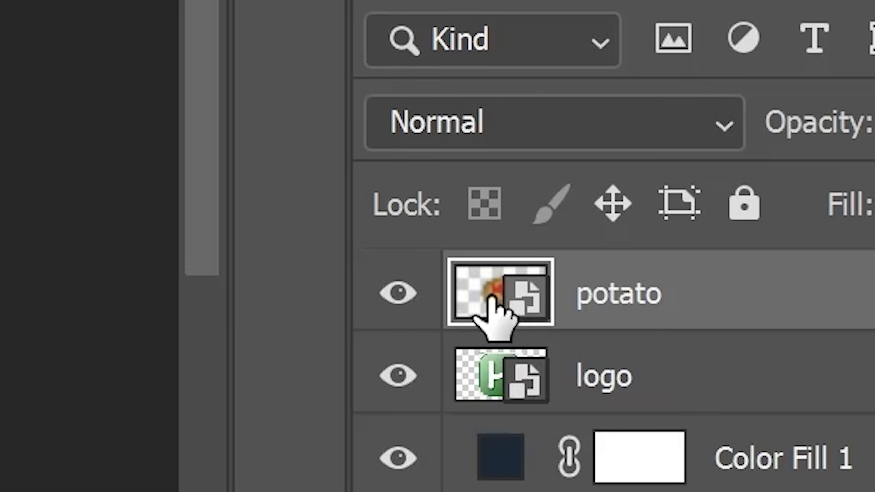
{"action": "double_click", "coordinate": [491, 298]}
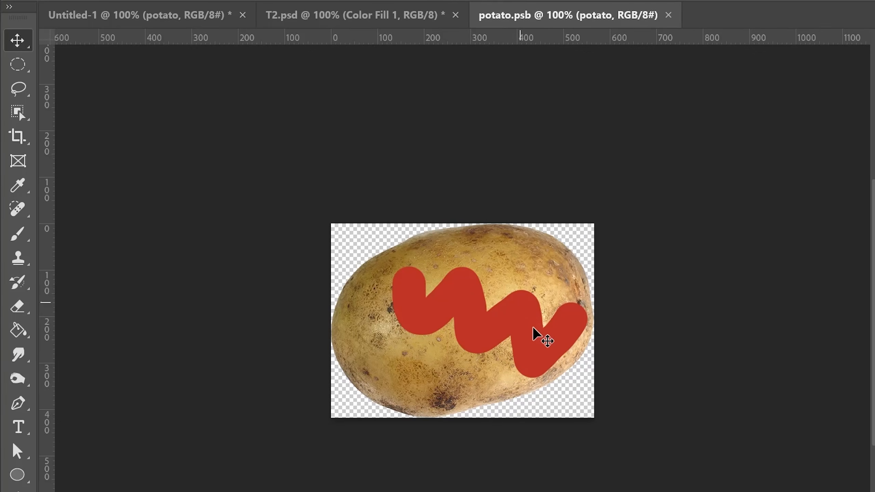
{"action": "key", "text": "ctrl+w"}
{"action": "left_click_drag", "start_coordinate": [524, 362], "coordinate": [508, 343]}
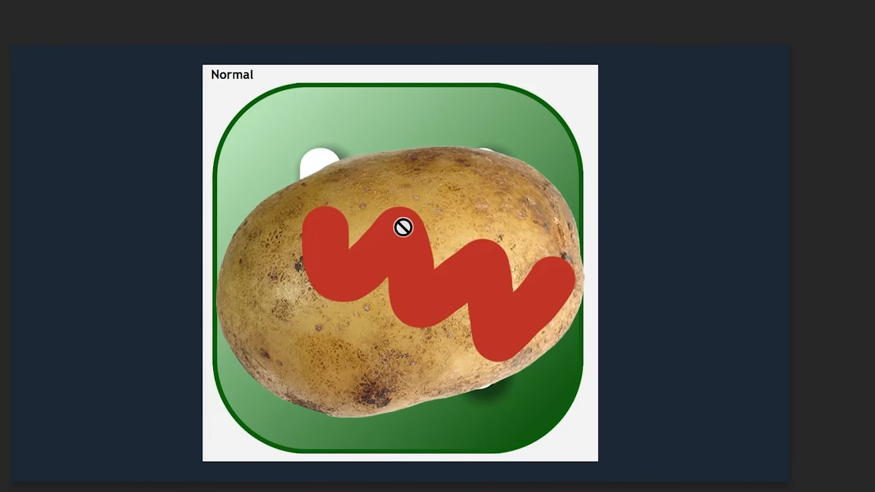
Step: Try to brush directly on the potato smart object and agree to rasterize it
{"action": "left_click", "coordinate": [403, 228]}
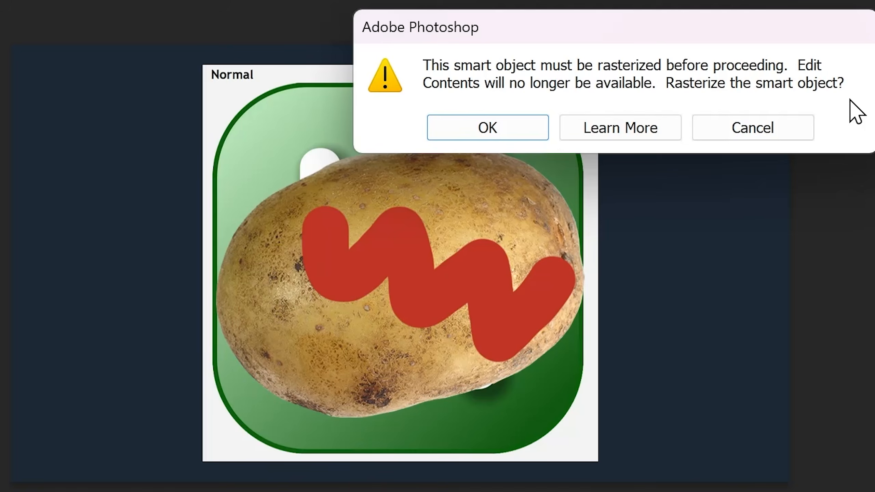
{"action": "left_click", "coordinate": [495, 134]}
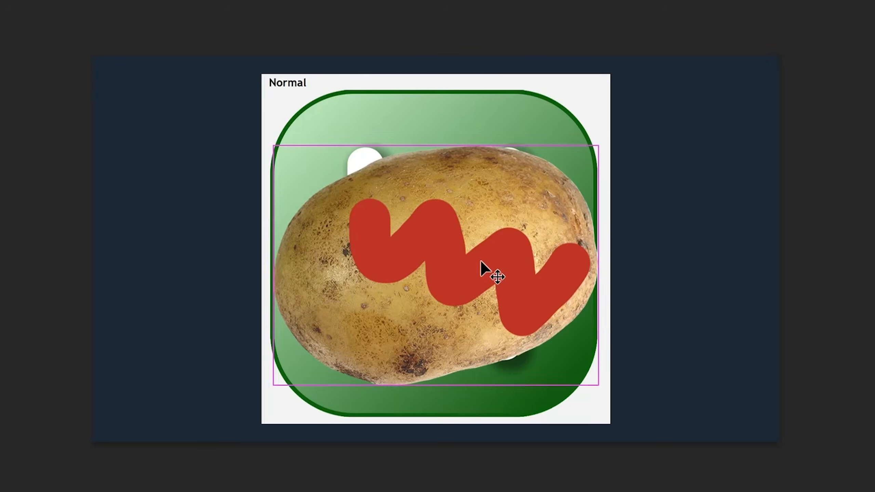
Step: Enlarge the rasterized potato layer past both sides of the logo and brush a stroke directly on it
{"action": "mouse_move", "coordinate": [596, 140]}
{"action": "left_mouse_down"}
{"action": "mouse_move", "coordinate": [338, 356]}
{"action": "mouse_move", "coordinate": [658, 151]}
{"action": "left_mouse_up"}
{"action": "key", "text": "Return"}
{"action": "left_click_drag", "start_coordinate": [635, 205], "coordinate": [606, 207]}
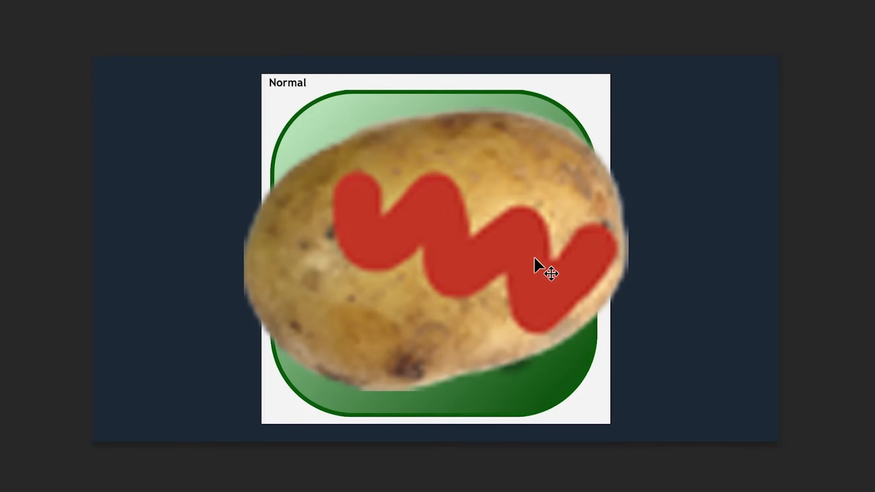
{"action": "key", "text": "b"}
{"action": "mouse_move", "coordinate": [532, 140]}
{"action": "left_mouse_down"}
{"action": "mouse_move", "coordinate": [463, 158]}
{"action": "mouse_move", "coordinate": [391, 356]}
{"action": "mouse_move", "coordinate": [310, 169]}
{"action": "left_mouse_up"}
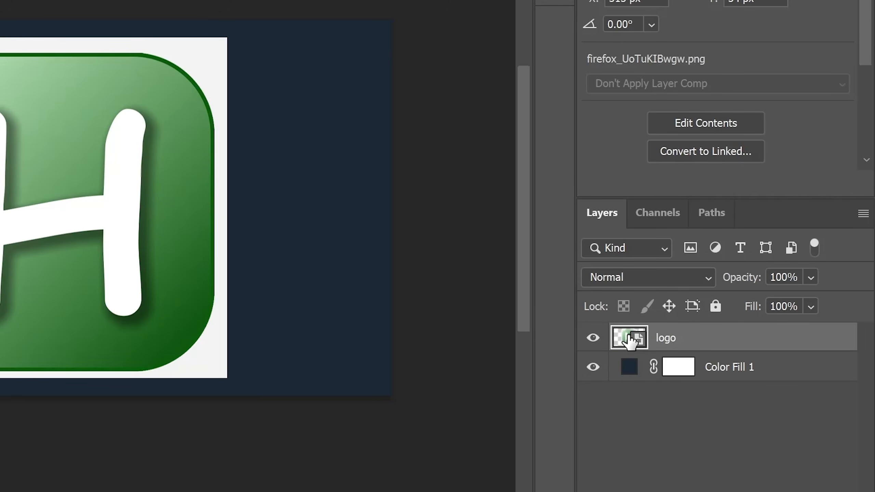
Step: Open the logo smart object's contents and try selecting the green icon with Select Subject and the Object Selection tool, clearing each selection
{"action": "double_click", "coordinate": [628, 337]}
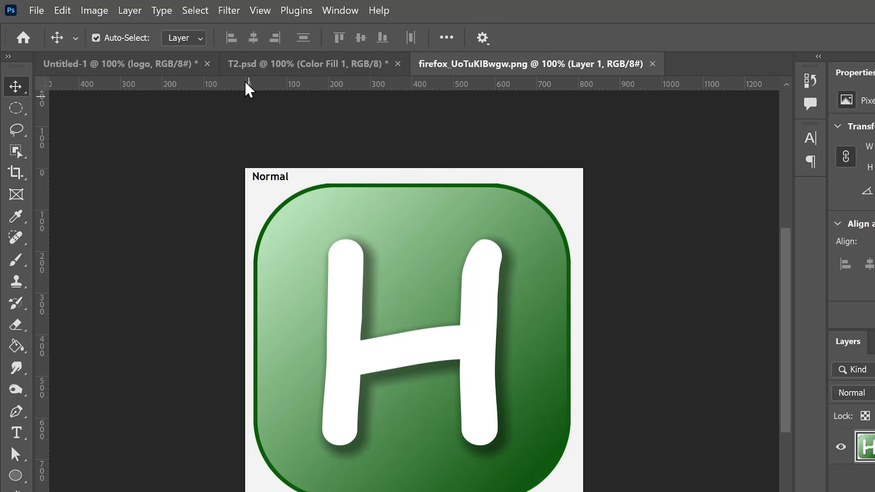
{"action": "left_click", "coordinate": [195, 10]}
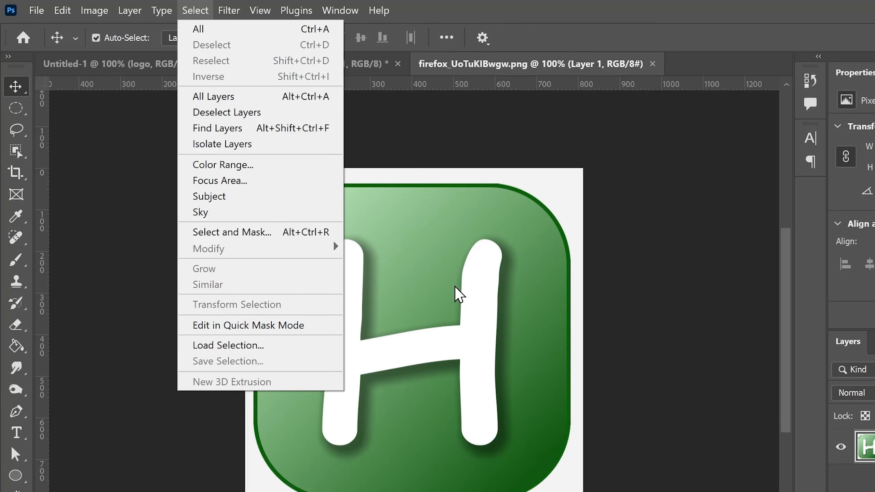
{"action": "left_click", "coordinate": [234, 200]}
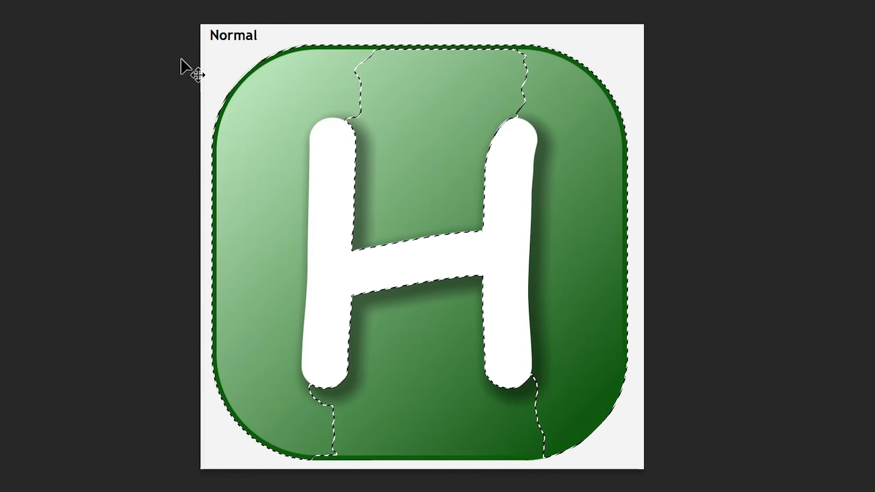
{"action": "key", "text": "ctrl+d"}
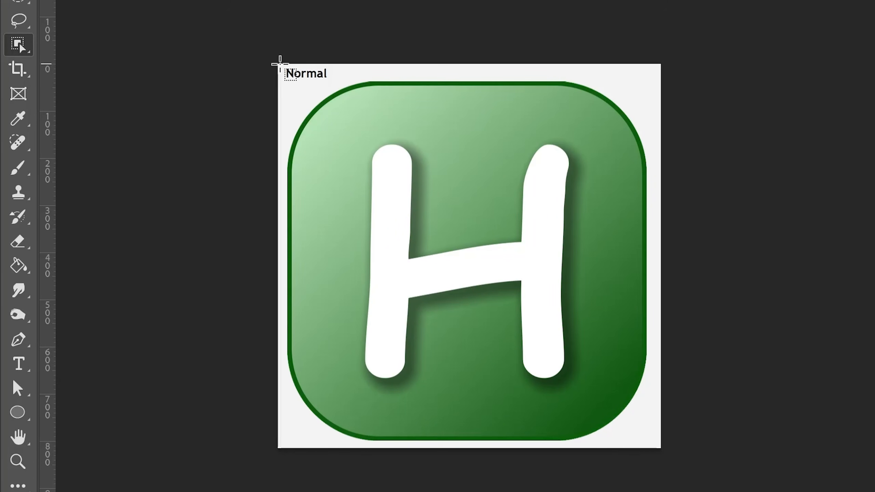
{"action": "left_click_drag", "start_coordinate": [280, 64], "coordinate": [655, 445]}
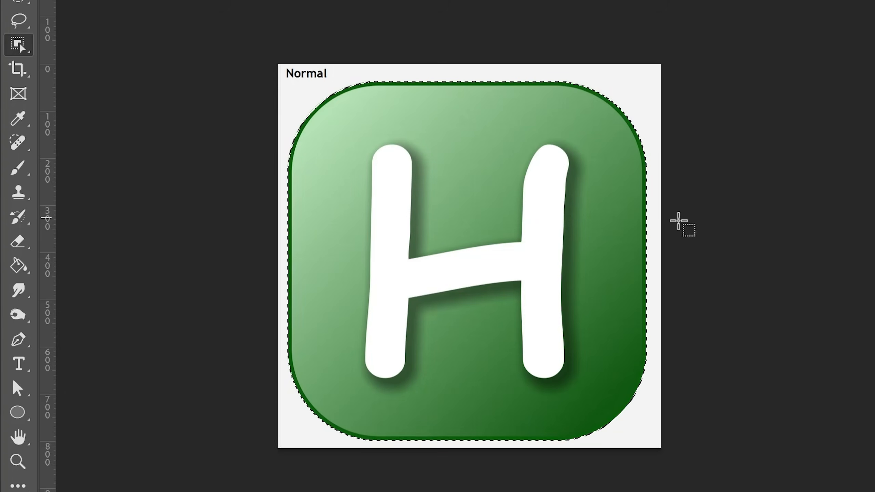
{"action": "key", "text": "ctrl+d"}
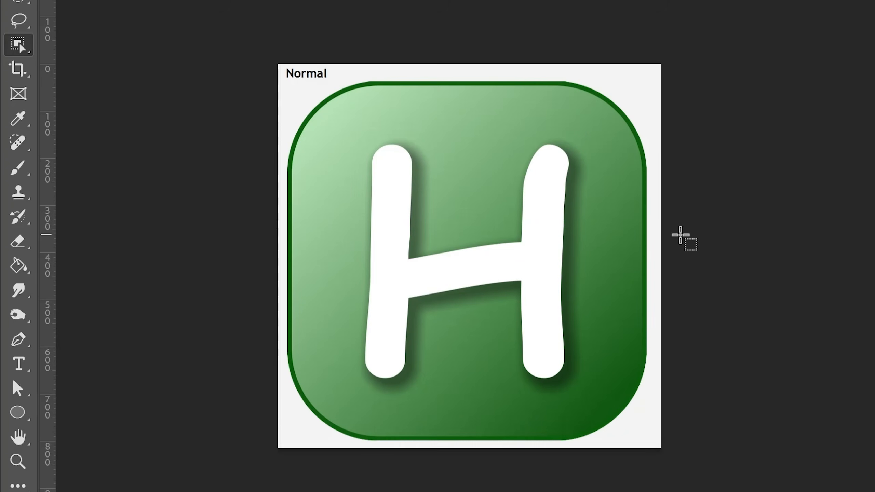
Step: Select the whole green icon with the Quick Selection tool, subtracting the excess patch above its upper edge
{"action": "left_click", "coordinate": [21, 48], "text": "alt"}
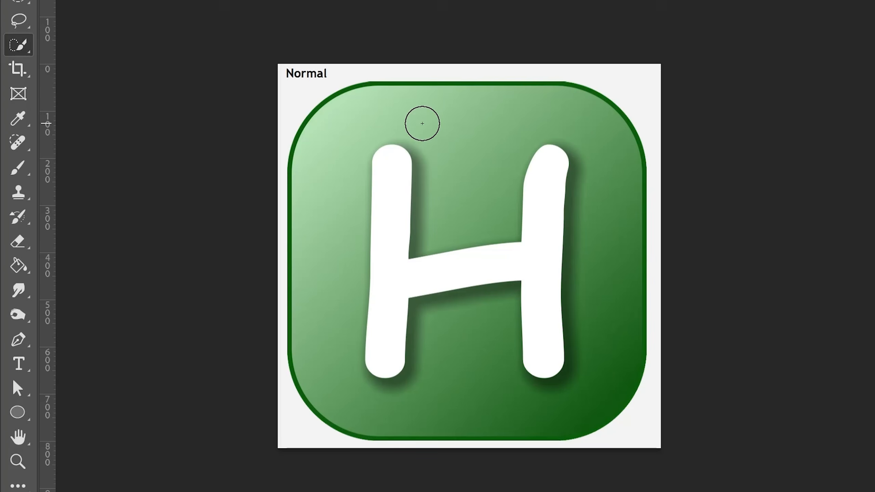
{"action": "mouse_move", "coordinate": [377, 122]}
{"action": "left_mouse_down"}
{"action": "mouse_move", "coordinate": [333, 193]}
{"action": "mouse_move", "coordinate": [337, 303]}
{"action": "mouse_move", "coordinate": [352, 362]}
{"action": "mouse_move", "coordinate": [408, 397]}
{"action": "mouse_move", "coordinate": [519, 387]}
{"action": "mouse_move", "coordinate": [585, 346]}
{"action": "left_mouse_up"}
{"action": "mouse_move", "coordinate": [556, 101]}
{"action": "left_mouse_down"}
{"action": "mouse_move", "coordinate": [427, 103]}
{"action": "mouse_move", "coordinate": [446, 73]}
{"action": "left_mouse_up"}
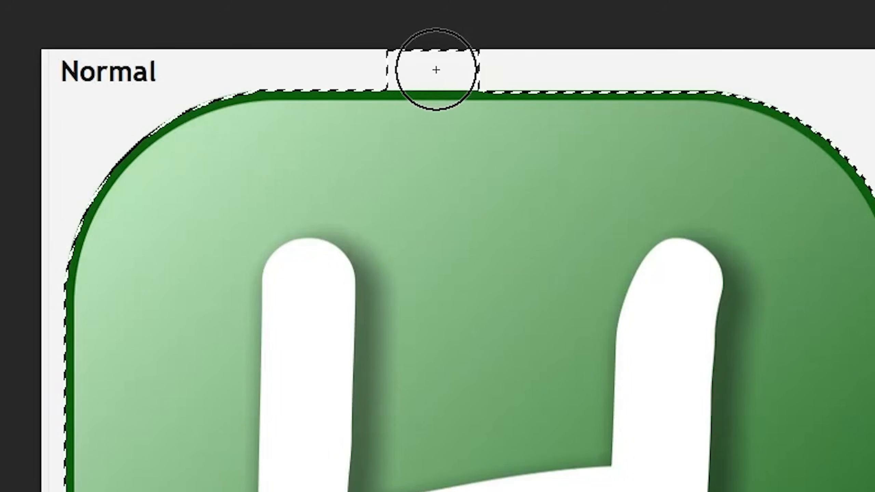
{"action": "key", "text": "alt"}
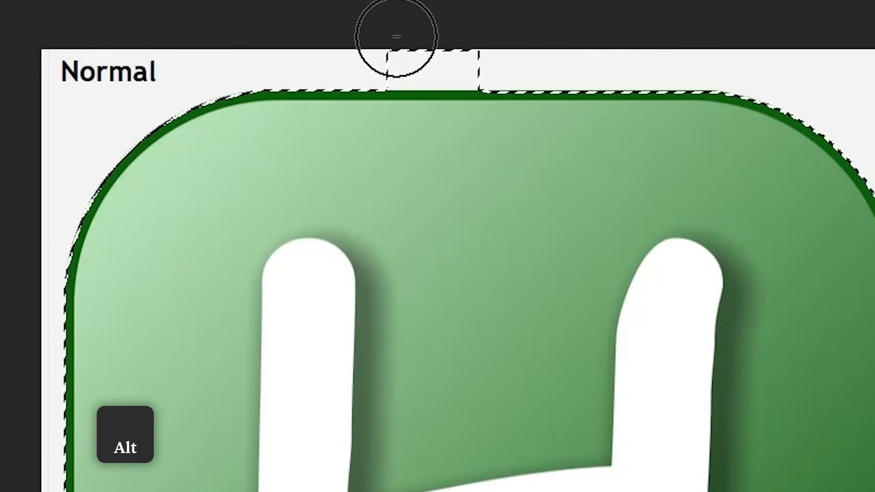
{"action": "mouse_move", "coordinate": [403, 32]}
{"action": "left_mouse_down"}
{"action": "mouse_move", "coordinate": [507, 34]}
{"action": "mouse_move", "coordinate": [409, 45]}
{"action": "mouse_move", "coordinate": [428, 39]}
{"action": "left_mouse_up"}
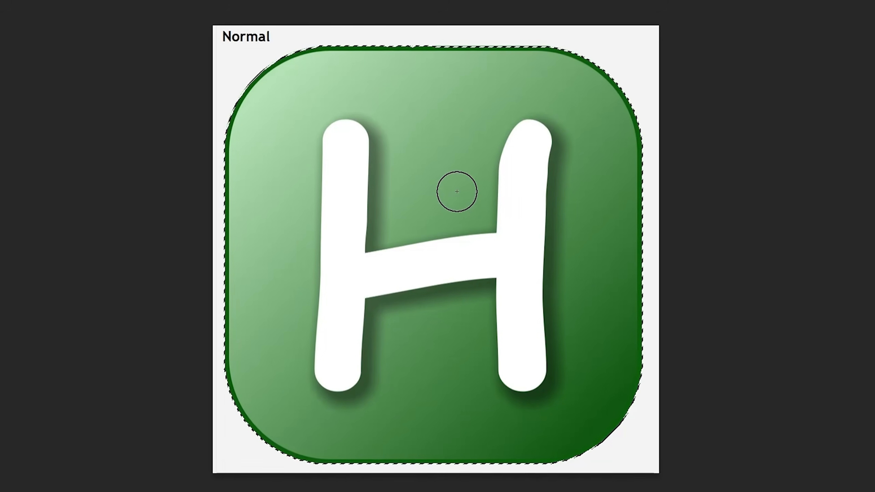
{"action": "key", "text": "ctrl"}
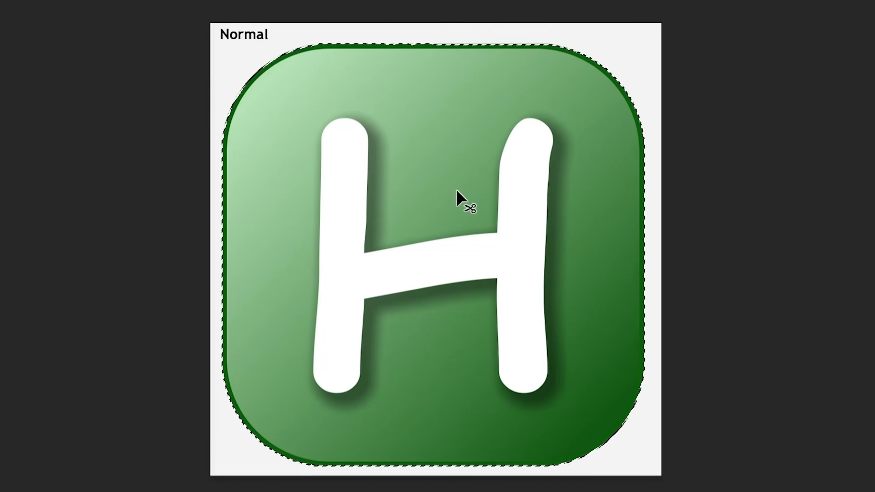
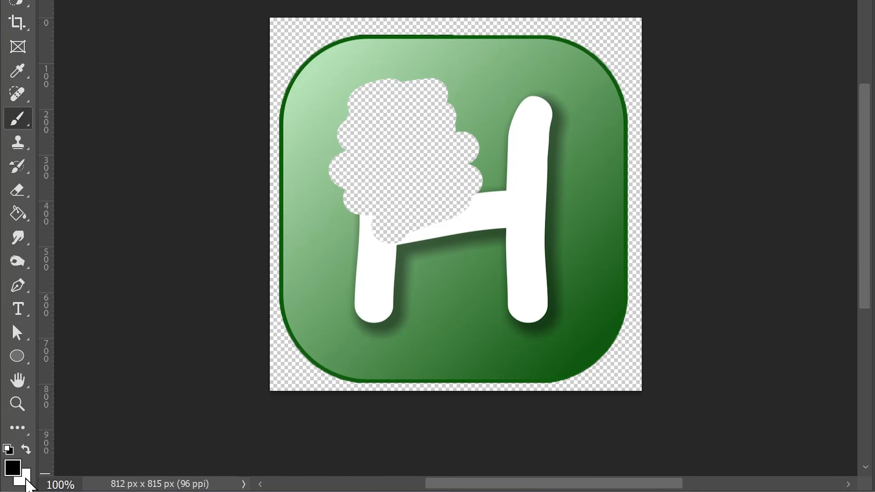
Step: Set the foreground color to white and paint on the layer mask to restore the hidden area of the H
{"action": "key", "text": "x"}
{"action": "key", "text": "x"}
{"action": "key", "text": "x"}
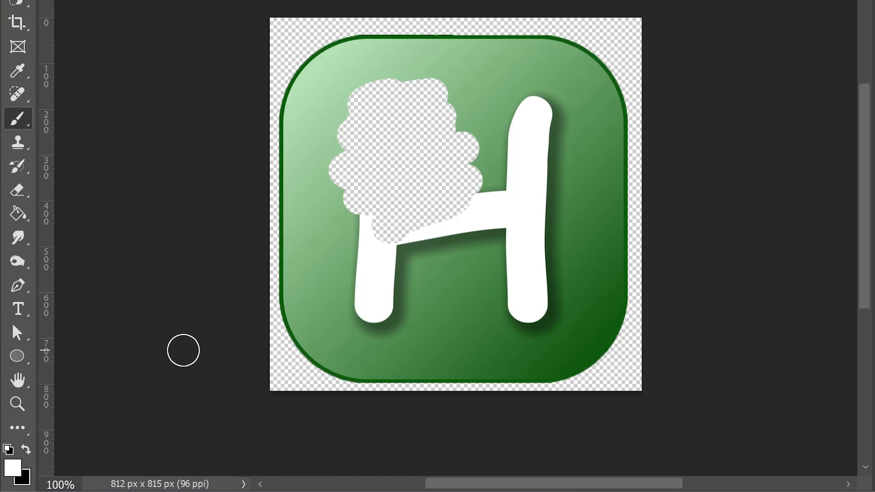
{"action": "left_click_drag", "start_coordinate": [400, 226], "coordinate": [347, 133]}
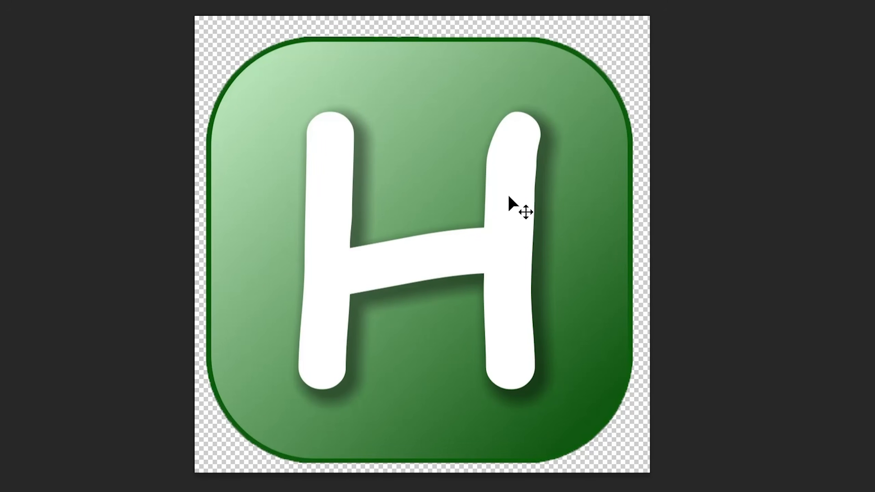
Step: Try moving the logo image and its unlinked layer mask independently of each other, undoing the image move
{"action": "left_click_drag", "start_coordinate": [475, 258], "coordinate": [511, 291]}
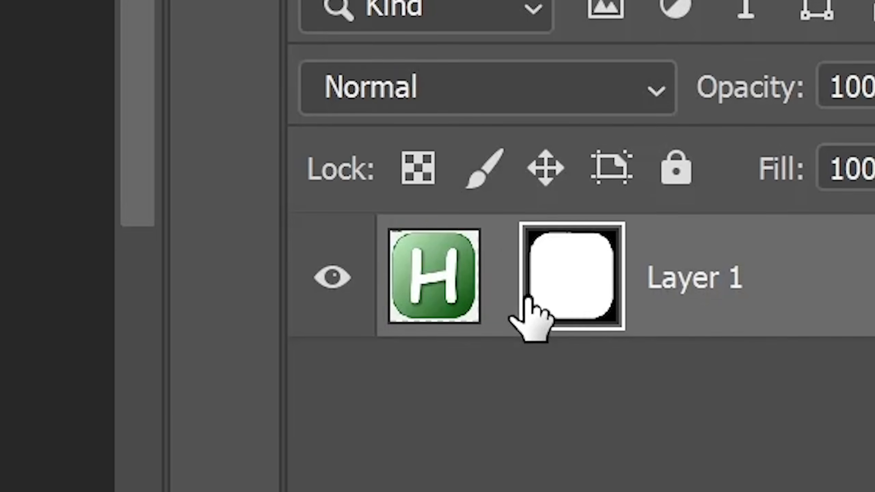
{"action": "left_click", "coordinate": [439, 297]}
{"action": "left_click_drag", "start_coordinate": [480, 225], "coordinate": [520, 297]}
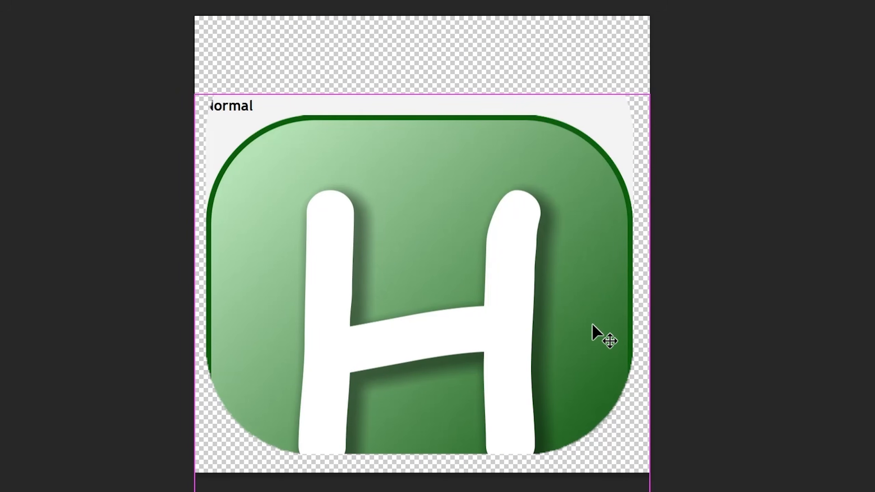
{"action": "key", "text": "ctrl+z"}
{"action": "left_click", "coordinate": [484, 271]}
{"action": "left_click_drag", "start_coordinate": [537, 371], "coordinate": [326, 360]}
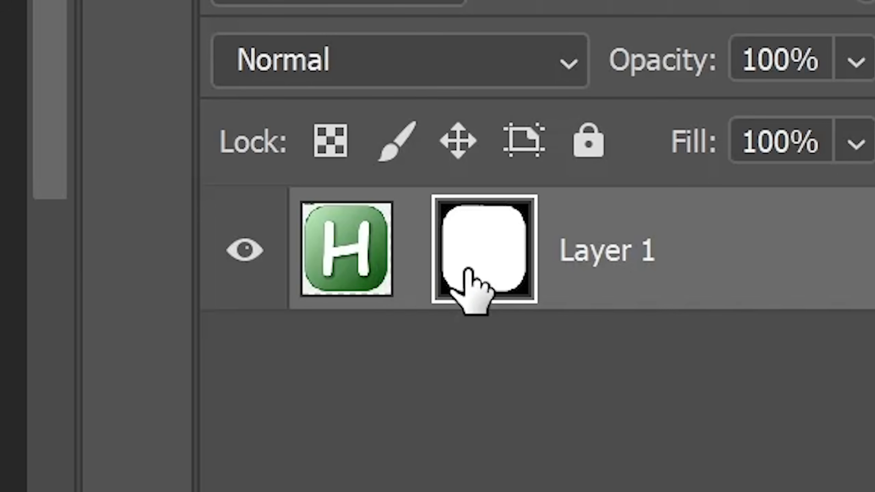
Step: Link the layer mask to the logo image again, and save and close firefox_UoTuKIBwgw.png
{"action": "left_click", "coordinate": [413, 250]}
{"action": "key", "text": "ctrl+s"}
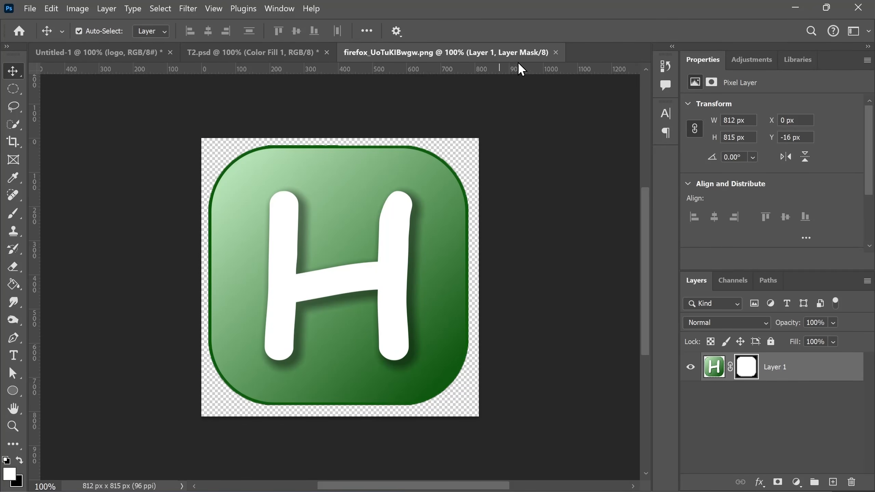
{"action": "left_click", "coordinate": [556, 52]}
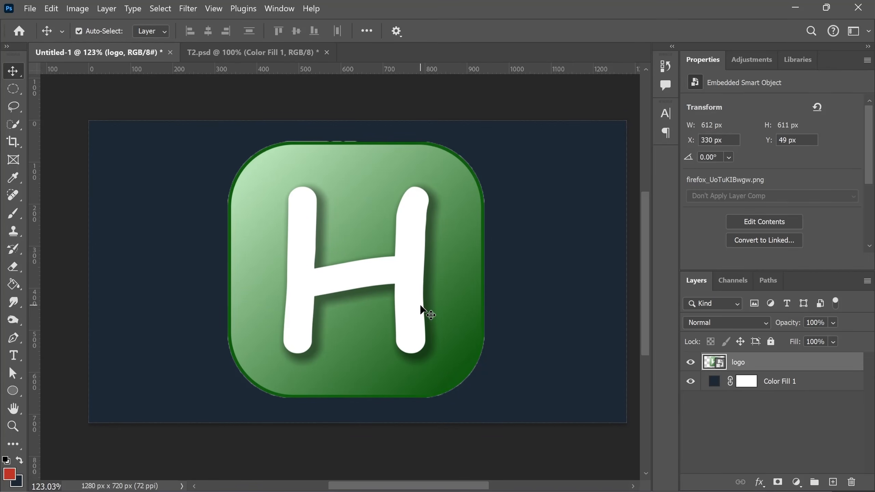
Step: Reopen the logo smart object's contents and add a black Solid Color fill layer beneath Layer 1
{"action": "double_click", "coordinate": [710, 364]}
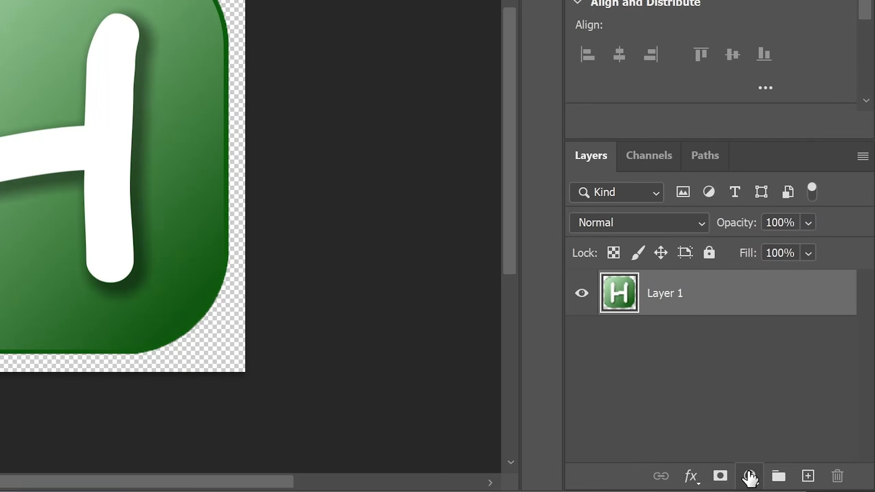
{"action": "left_click", "coordinate": [797, 481]}
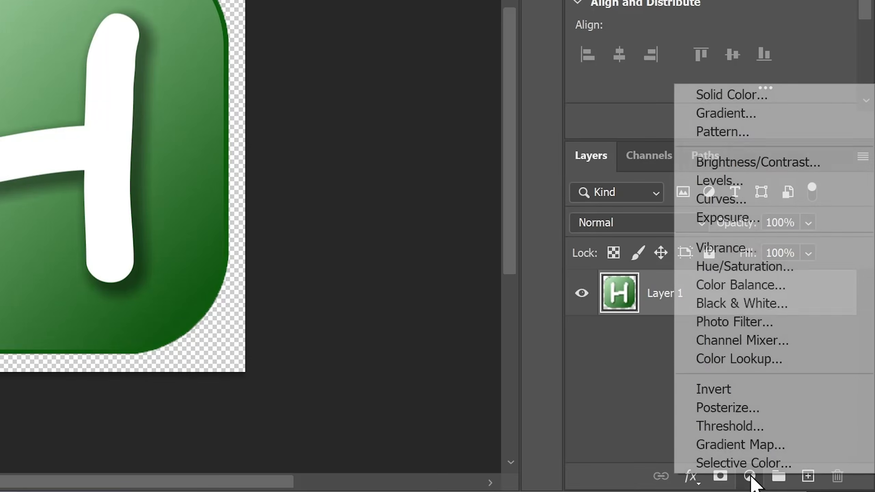
{"action": "left_click", "coordinate": [727, 88]}
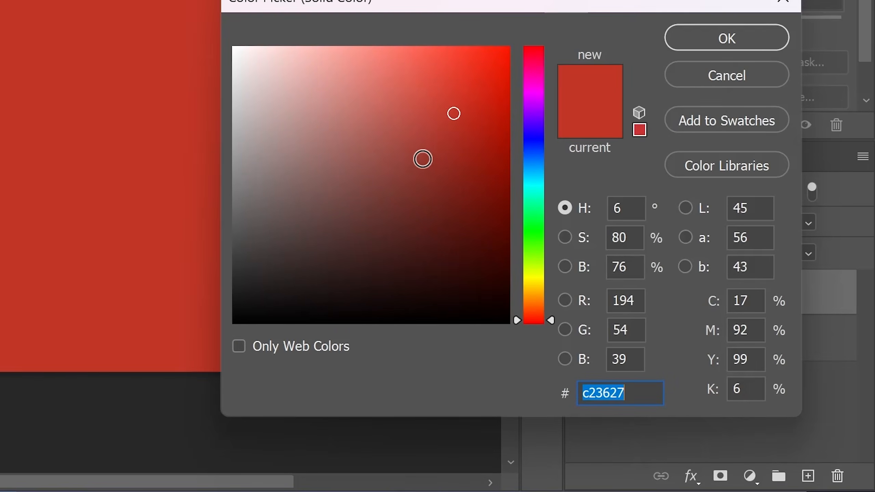
{"action": "left_click_drag", "start_coordinate": [420, 157], "coordinate": [240, 316]}
{"action": "left_click", "coordinate": [734, 41]}
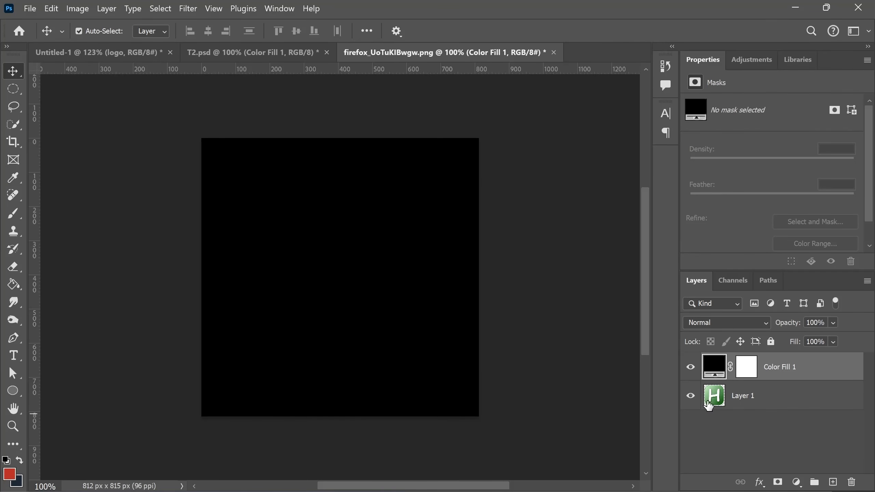
{"action": "left_click_drag", "start_coordinate": [794, 371], "coordinate": [743, 403]}
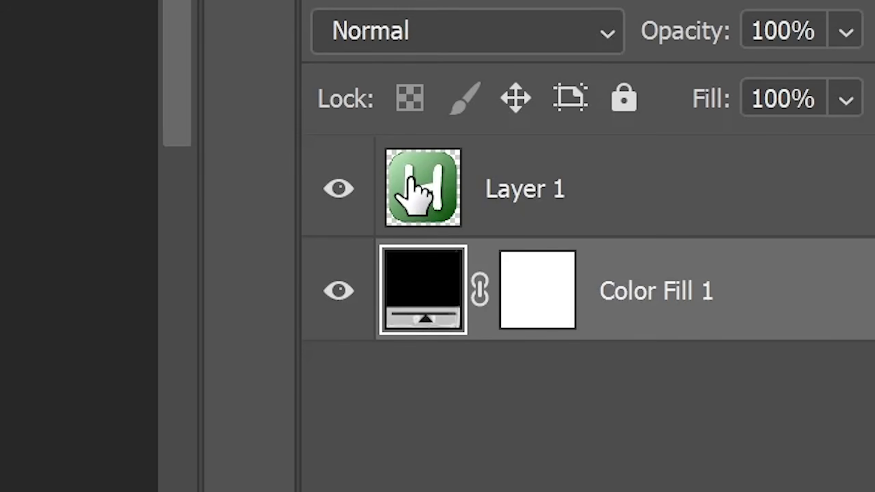
Step: Load Layer 1's outline as a selection and contract it by 3 pixels
{"action": "key", "text": "ctrl"}
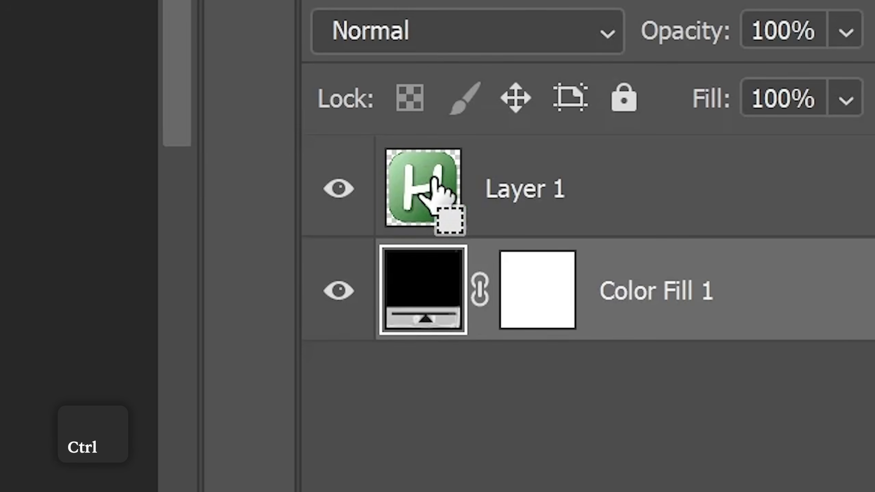
{"action": "left_click", "coordinate": [415, 186], "text": "ctrl"}
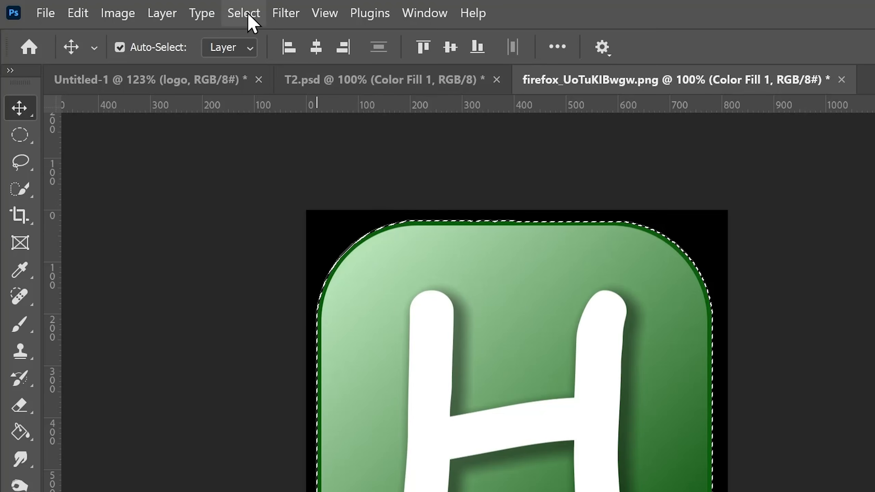
{"action": "left_click", "coordinate": [244, 13]}
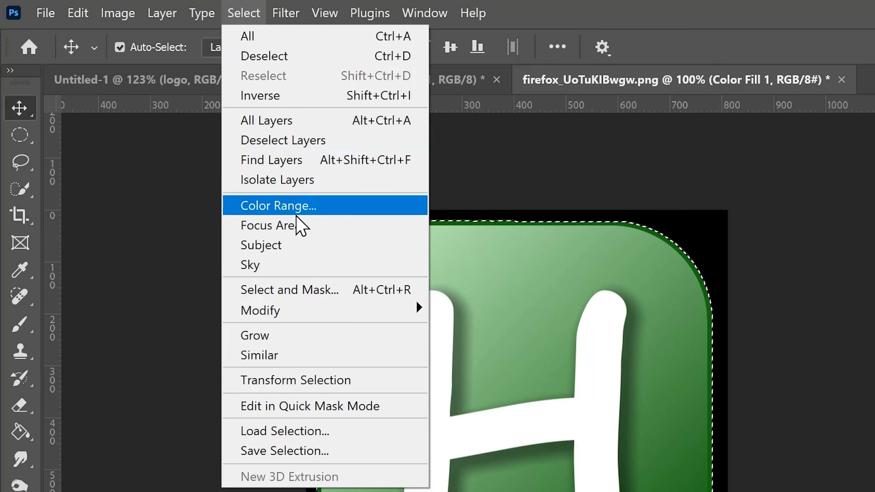
{"action": "mouse_move", "coordinate": [306, 302]}
{"action": "left_click", "coordinate": [492, 369]}
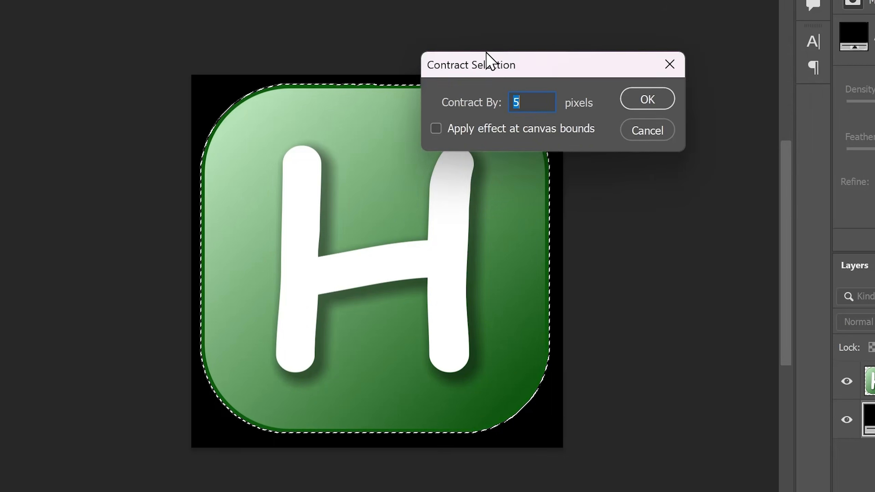
{"action": "left_click_drag", "start_coordinate": [487, 53], "coordinate": [602, 51]}
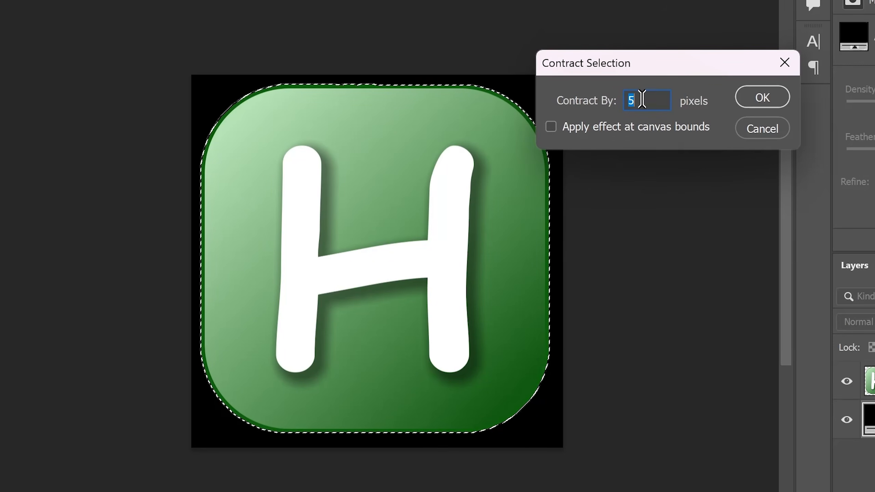
{"action": "type", "text": "3"}
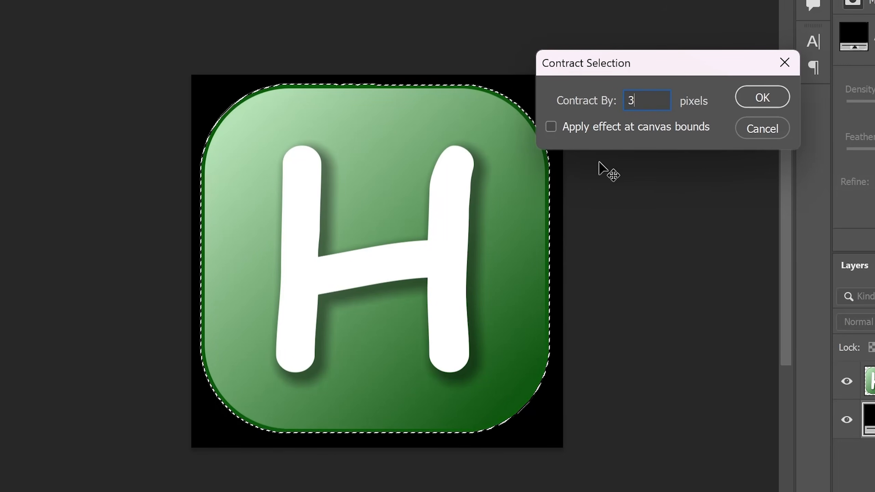
Step: Contract the selection around the green icon by 3 pixels and invert it
{"action": "left_click", "coordinate": [745, 96]}
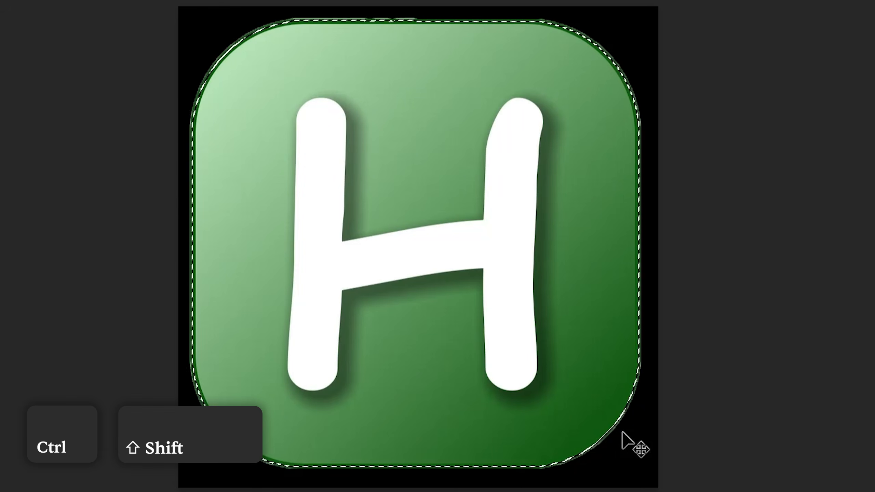
{"action": "key", "text": "ctrl+shift+i"}
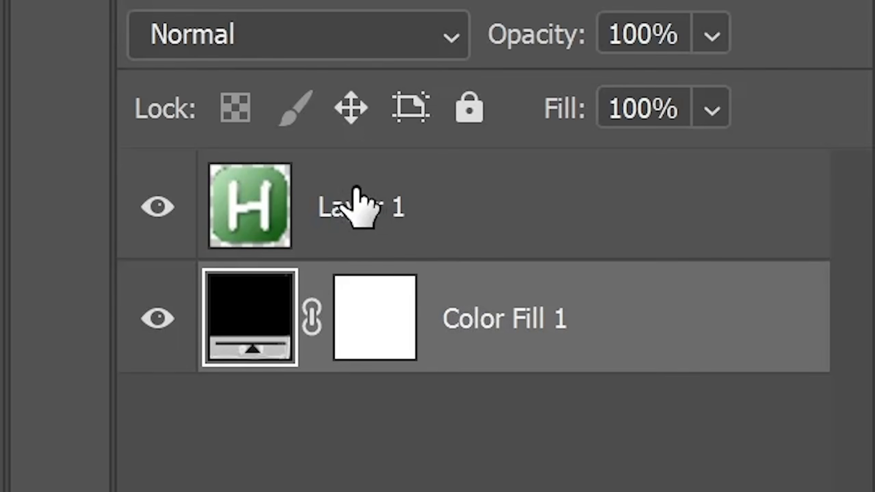
Step: Erase the fringe outside the green icon's edge on Layer 1 with the Eraser and clear the selection
{"action": "left_click", "coordinate": [379, 210]}
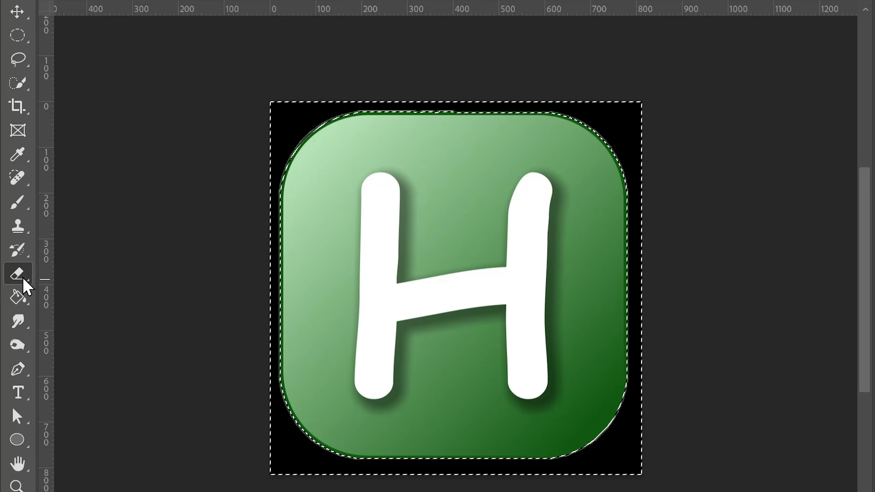
{"action": "left_click", "coordinate": [24, 281]}
{"action": "key", "text": "e"}
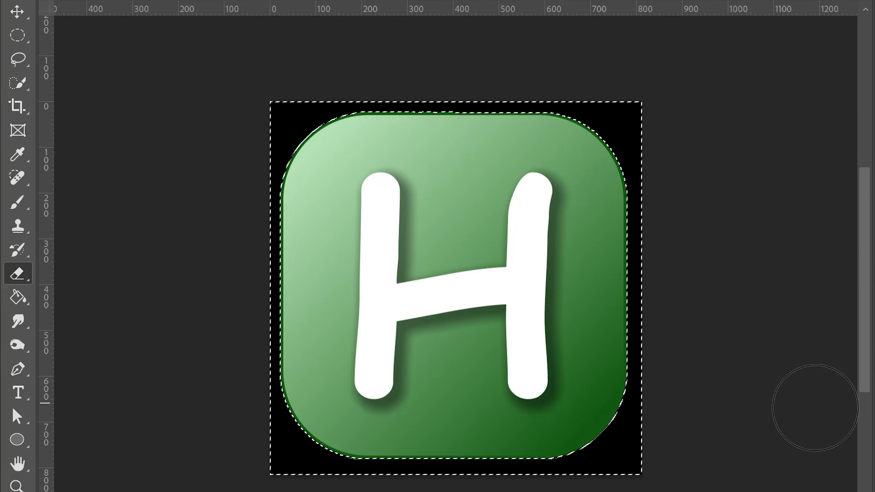
{"action": "key", "text": "ctrl+d"}
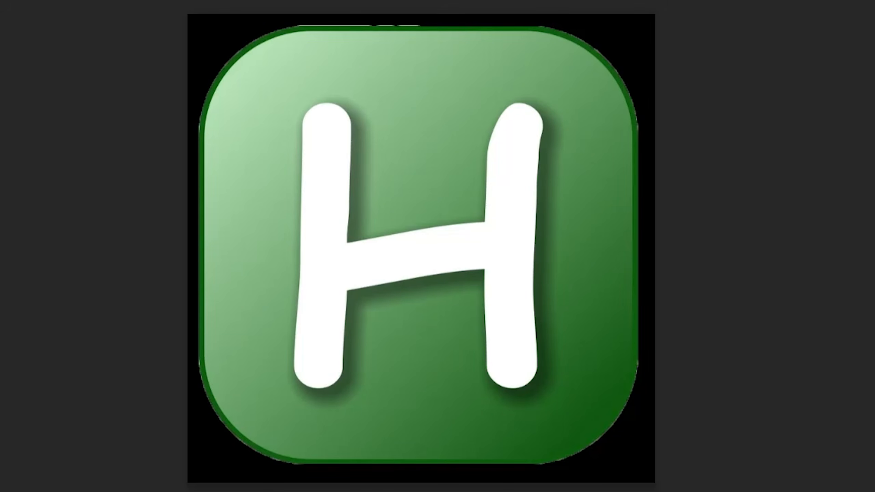
{"action": "key", "text": "ctrl+z"}
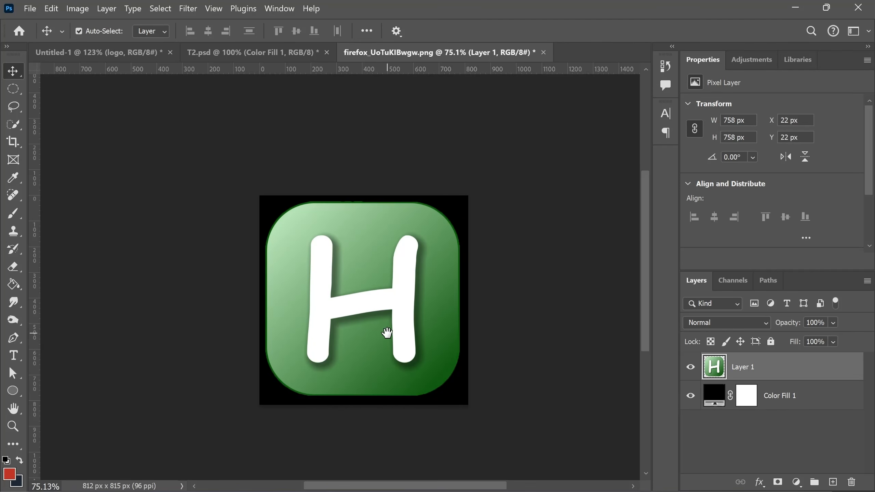
Step: Delete the black Color Fill 1 layer, then save and close the firefox_UoTuKIBwgw.png contents
{"action": "left_click_drag", "start_coordinate": [386, 332], "coordinate": [388, 306]}
{"action": "key", "text": "ctrl+s"}
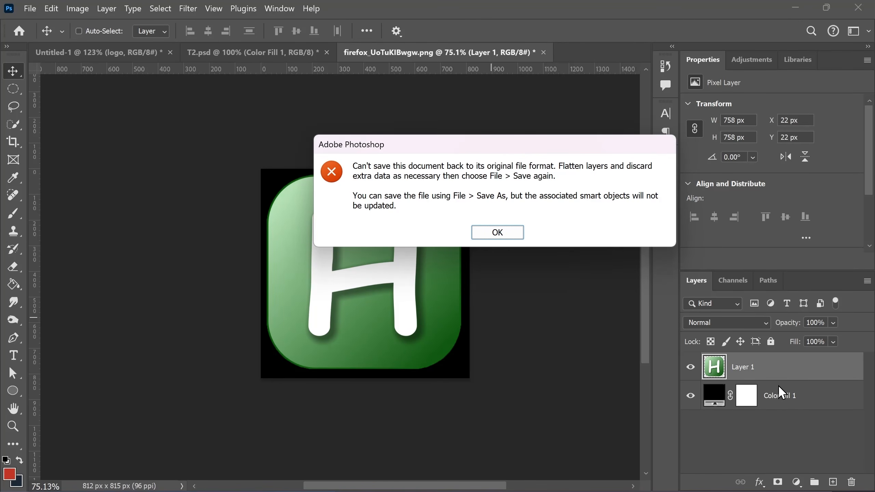
{"action": "key", "text": "Return"}
{"action": "left_click_drag", "start_coordinate": [795, 393], "coordinate": [852, 482]}
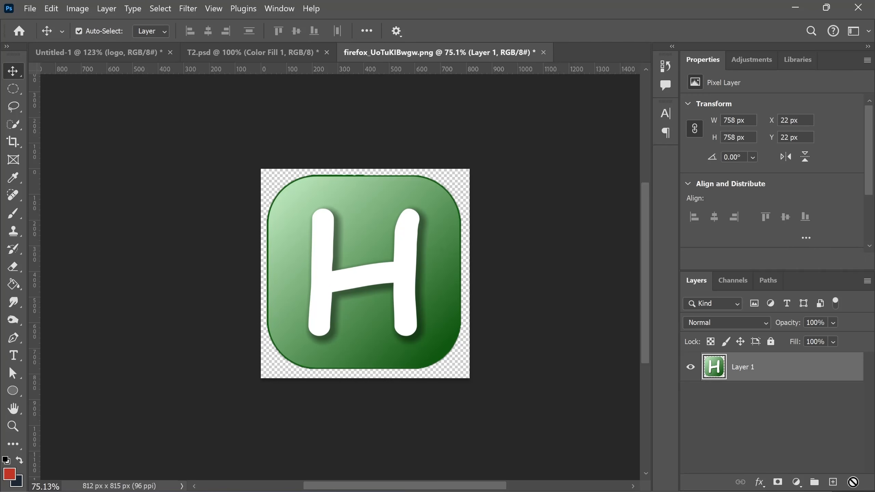
{"action": "left_click", "coordinate": [543, 52]}
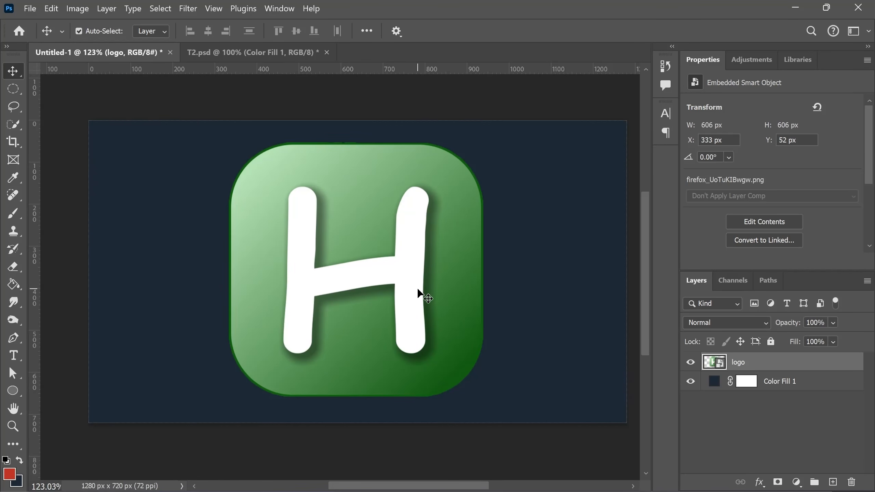
Step: Scale the logo down to 516 × 516 px and centre it on the canvas
{"action": "scroll", "coordinate": [418, 293], "scroll_direction": "down", "scroll_amount": 4}
{"action": "scroll", "coordinate": [410, 294], "scroll_direction": "up", "scroll_amount": 2}
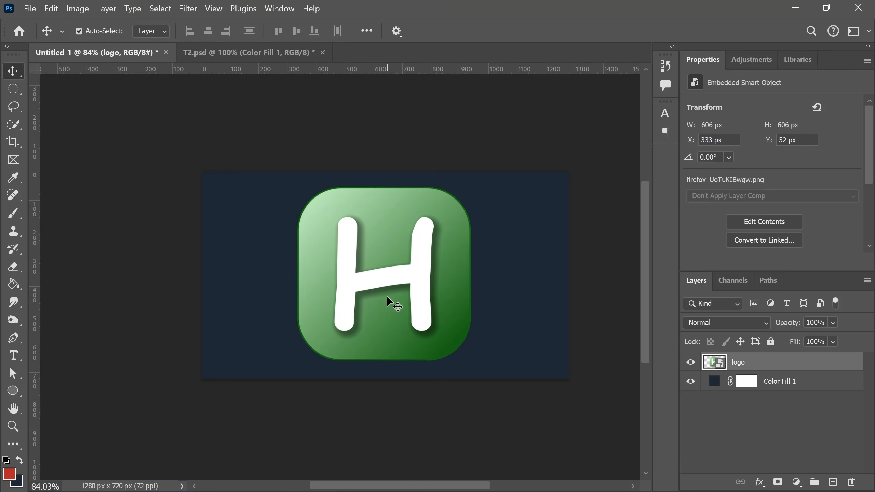
{"action": "key", "text": "ctrl+t"}
{"action": "left_click_drag", "start_coordinate": [469, 361], "coordinate": [452, 335]}
{"action": "left_click_drag", "start_coordinate": [401, 311], "coordinate": [415, 317]}
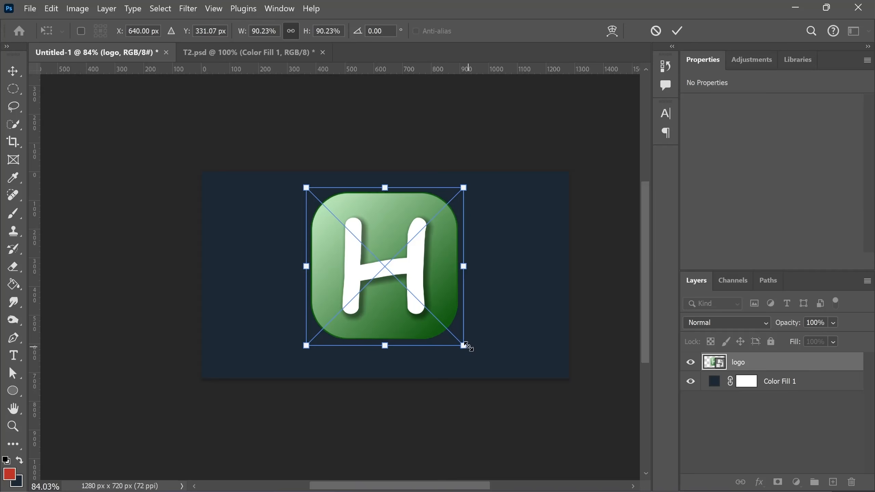
{"action": "left_click_drag", "start_coordinate": [463, 346], "coordinate": [482, 352]}
{"action": "left_click_drag", "start_coordinate": [440, 315], "coordinate": [431, 316]}
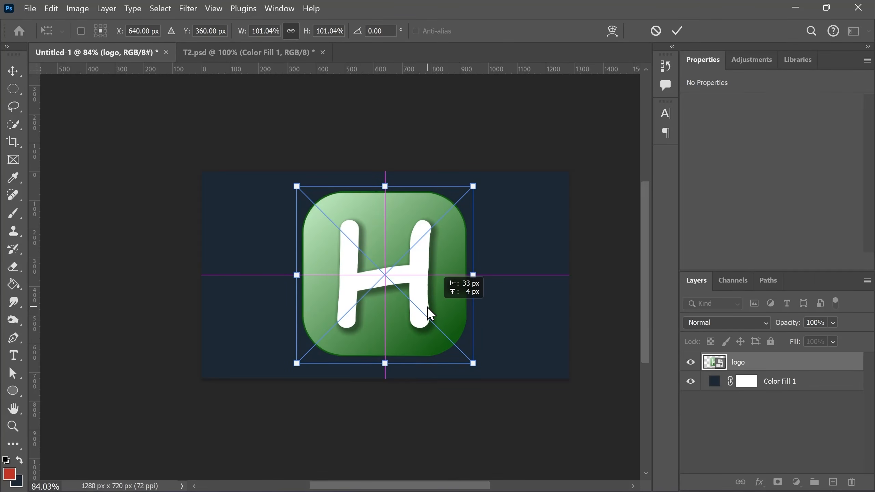
{"action": "key", "text": "Escape"}
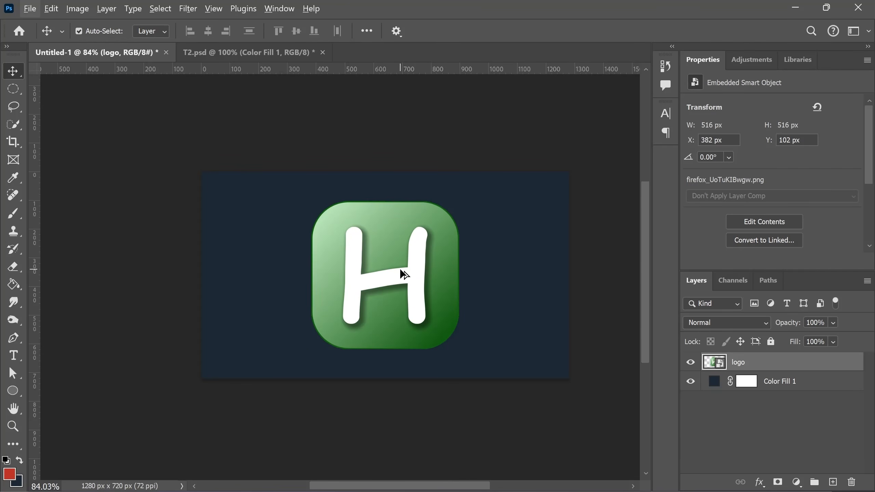
{"action": "scroll", "coordinate": [397, 190], "scroll_direction": "up", "scroll_amount": 5}
{"action": "left_click_drag", "start_coordinate": [403, 200], "coordinate": [350, 196]}
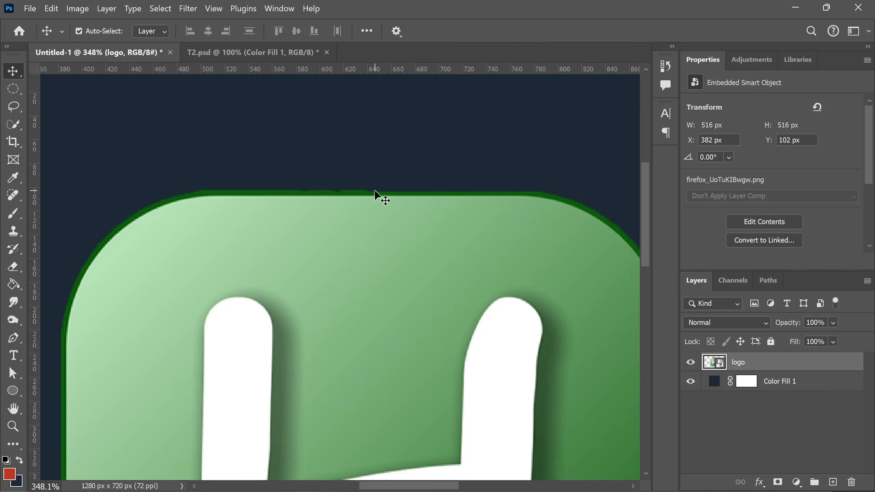
{"action": "scroll", "coordinate": [381, 305], "scroll_direction": "down", "scroll_amount": 10}
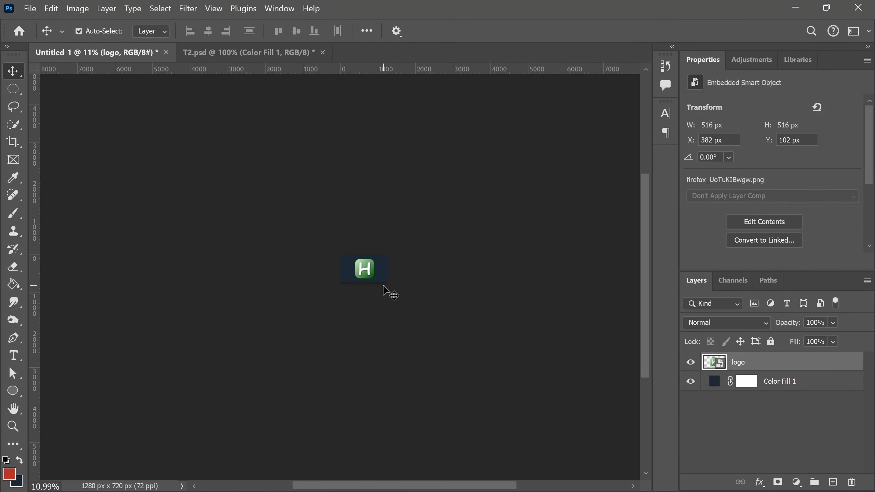
{"action": "key", "text": "ctrl+0"}
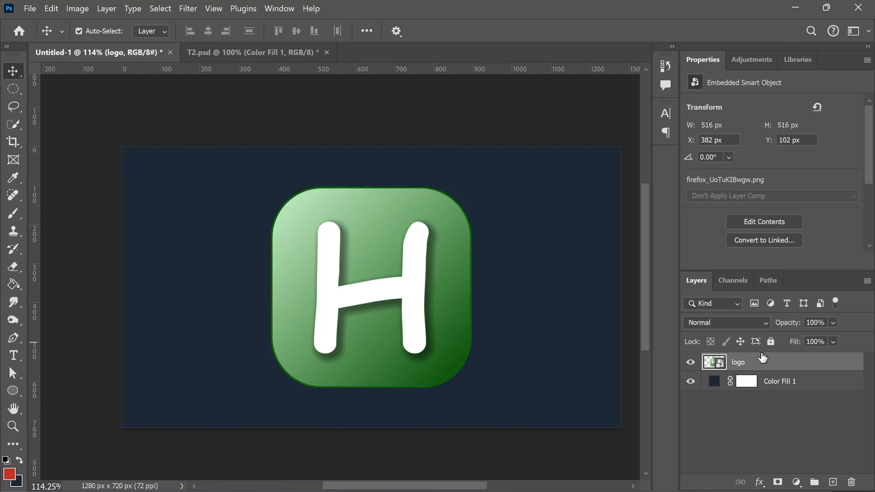
Step: Hide the logo layer and place the firefox_UoTuKIBwgw image from the desktop onto the canvas
{"action": "left_click", "coordinate": [690, 364]}
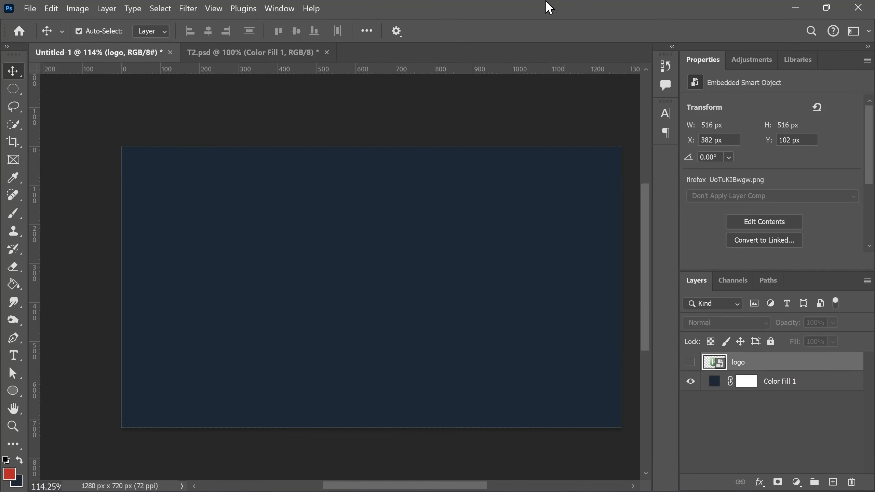
{"action": "double_click", "coordinate": [500, 9]}
{"action": "left_click_drag", "start_coordinate": [158, 120], "coordinate": [519, 326]}
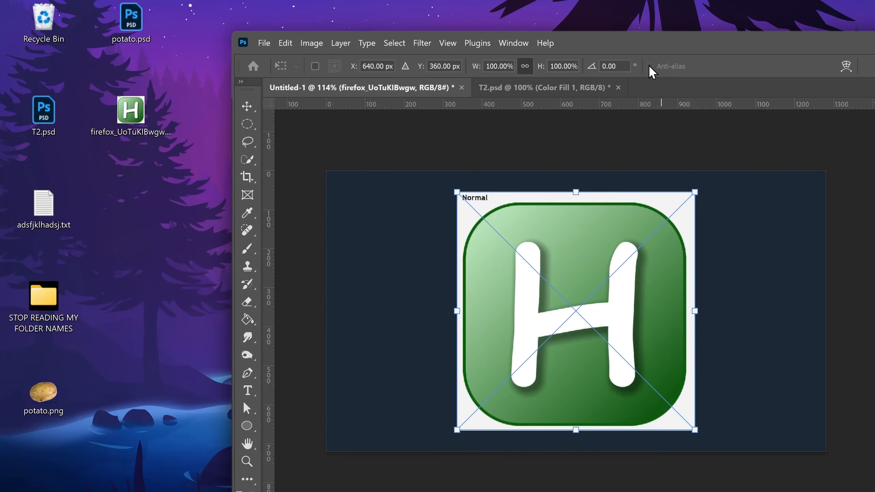
{"action": "double_click", "coordinate": [514, 37]}
{"action": "key", "text": "Return"}
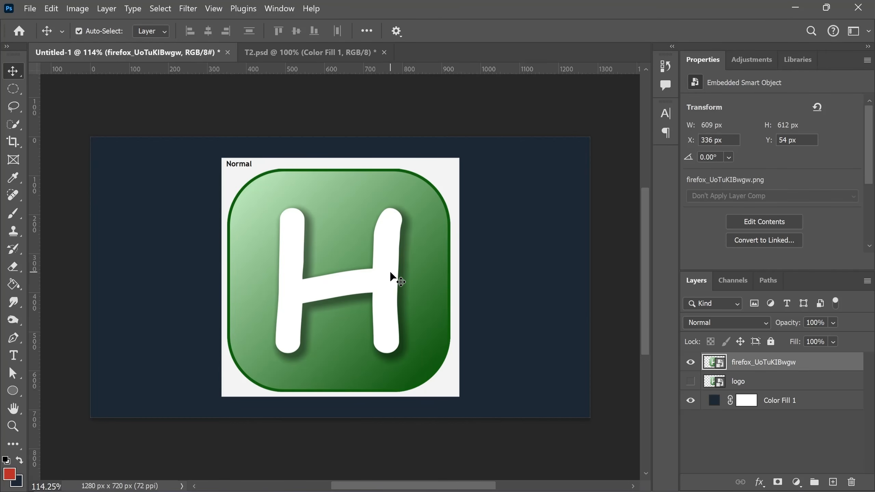
Step: Rasterize the placed firefox_UoTuKIBwgw smart object through a Brush attempt on it
{"action": "key", "text": "b"}
{"action": "left_click", "coordinate": [359, 235]}
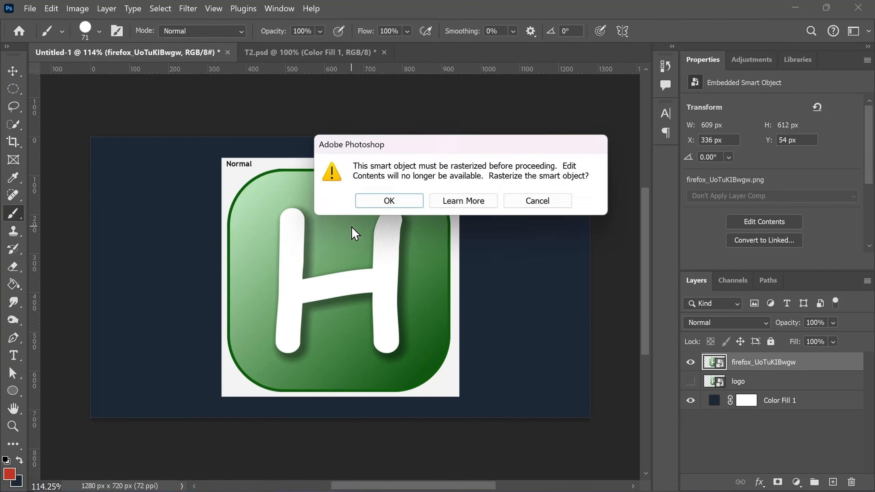
{"action": "left_click", "coordinate": [389, 202]}
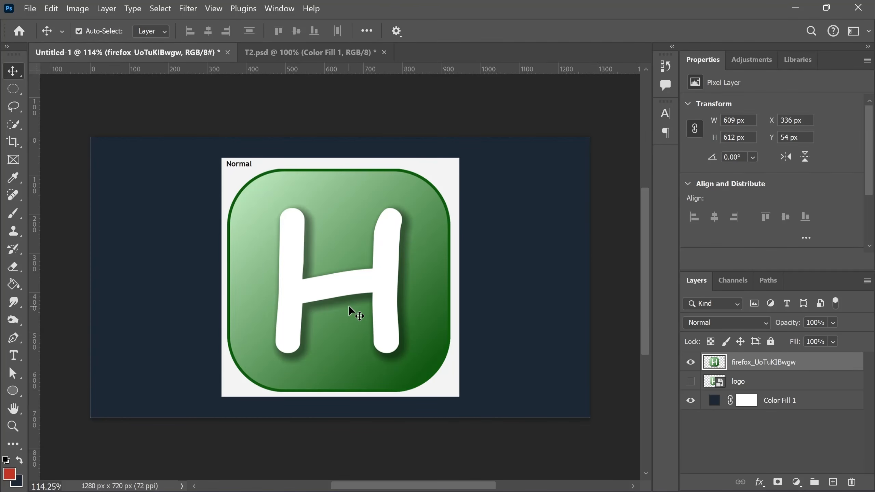
Step: Hide the firefox_UoTuKIBwgw layer and show the logo layer, keeping the logo layer selected
{"action": "left_click", "coordinate": [713, 381]}
{"action": "left_click", "coordinate": [690, 362]}
{"action": "left_click", "coordinate": [690, 381]}
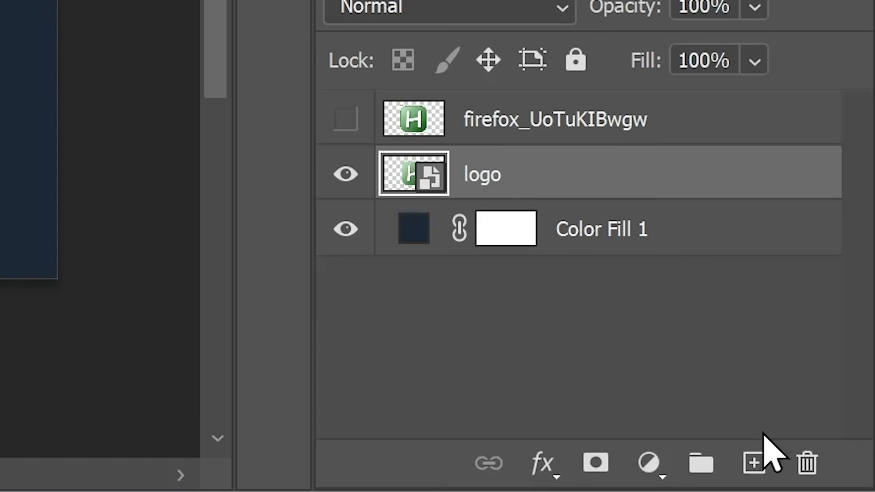
Step: Add a new layer above the logo and paint a thick black brush stroke curving around the logo's lower-right corner
{"action": "left_click", "coordinate": [754, 461]}
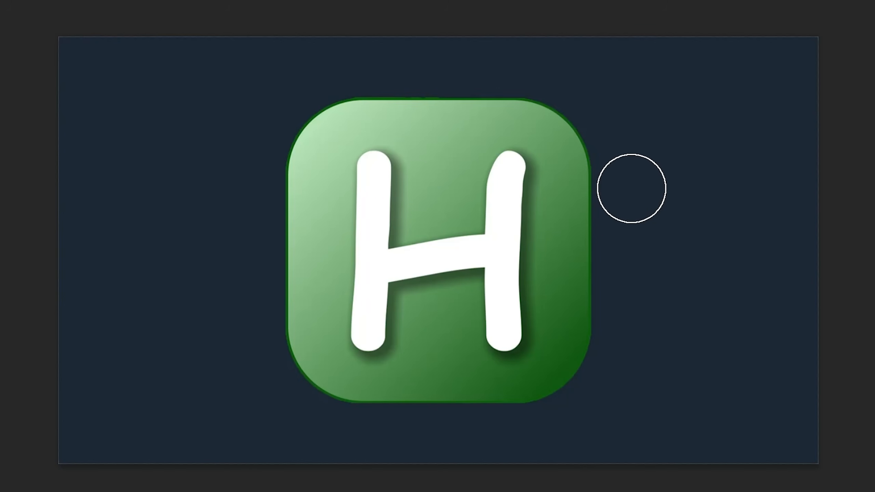
{"action": "left_click", "coordinate": [622, 146]}
{"action": "mouse_move", "coordinate": [622, 146]}
{"action": "left_mouse_down"}
{"action": "mouse_move", "coordinate": [619, 274]}
{"action": "mouse_move", "coordinate": [601, 335]}
{"action": "mouse_move", "coordinate": [535, 402]}
{"action": "mouse_move", "coordinate": [300, 429]}
{"action": "left_mouse_up"}
Step: Clip the painted Layer 1 to the logo layer with a clipping mask
{"action": "key", "text": "v"}
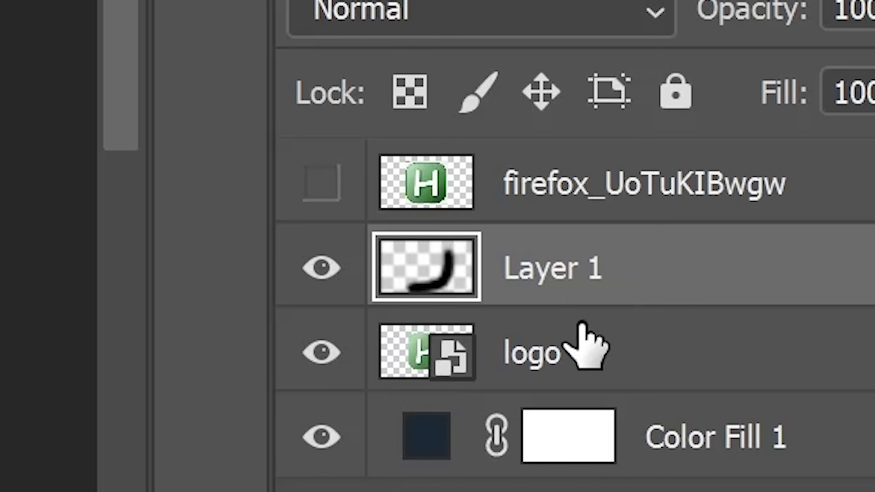
{"action": "key", "text": "alt"}
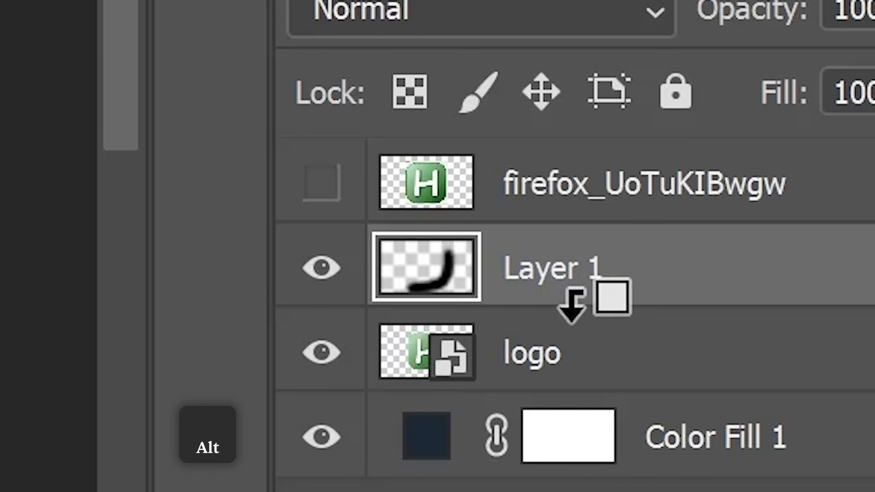
{"action": "left_click", "coordinate": [570, 303], "text": "alt"}
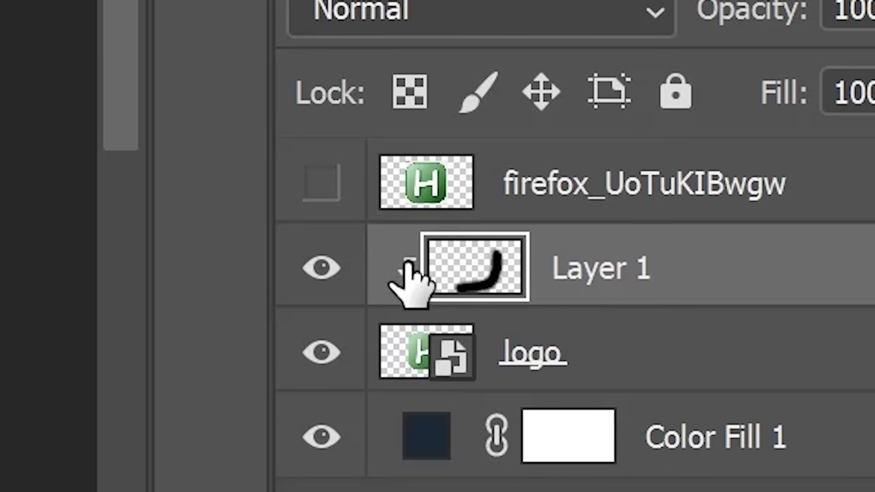
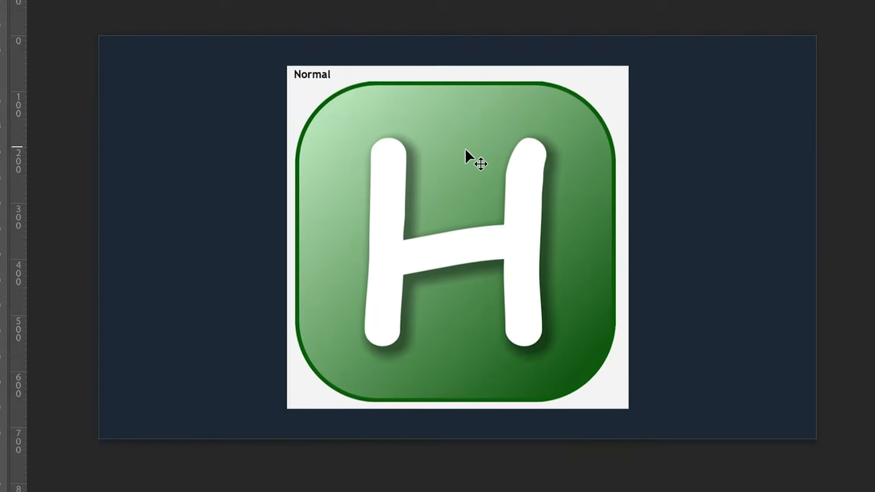
Step: Draw a white rectangle covering the whole icon picture and lower its layer opacity
{"action": "right_click", "coordinate": [18, 393]}
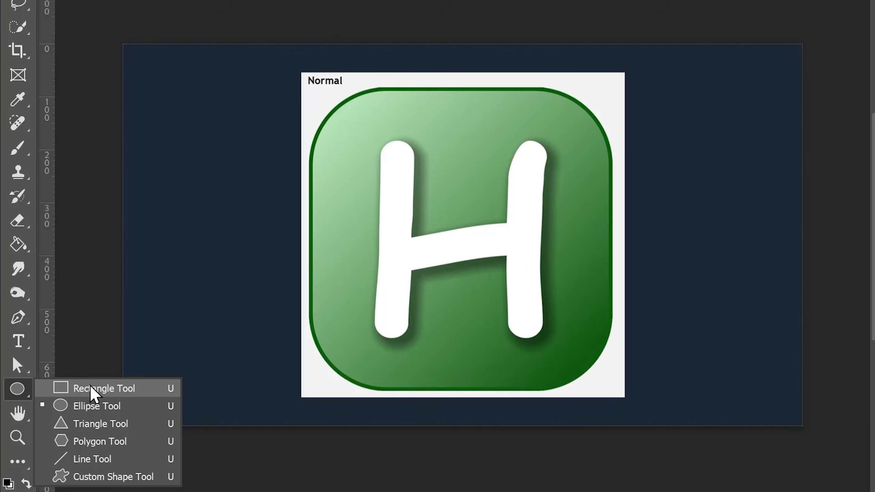
{"action": "left_click", "coordinate": [93, 389]}
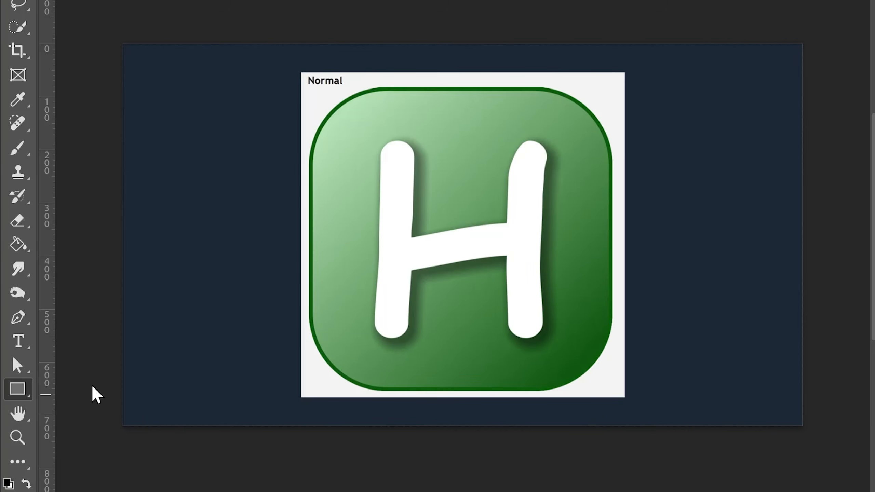
{"action": "left_click_drag", "start_coordinate": [300, 74], "coordinate": [625, 398]}
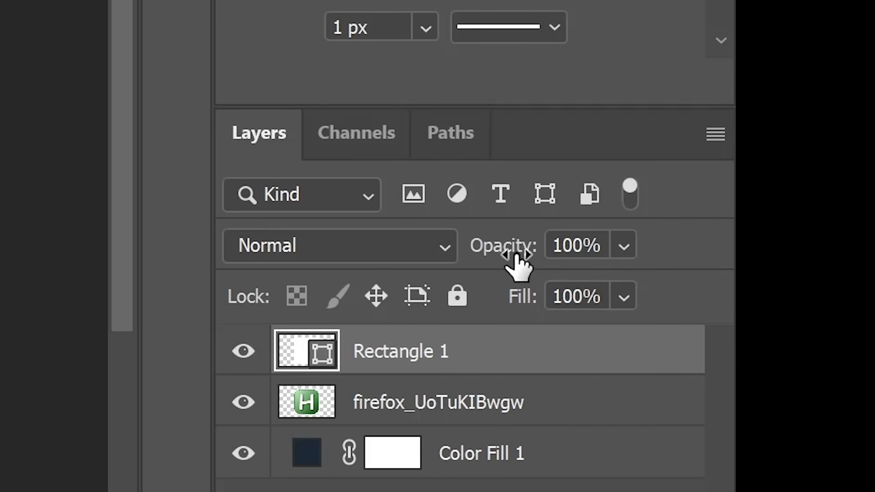
{"action": "left_click_drag", "start_coordinate": [517, 257], "coordinate": [420, 250]}
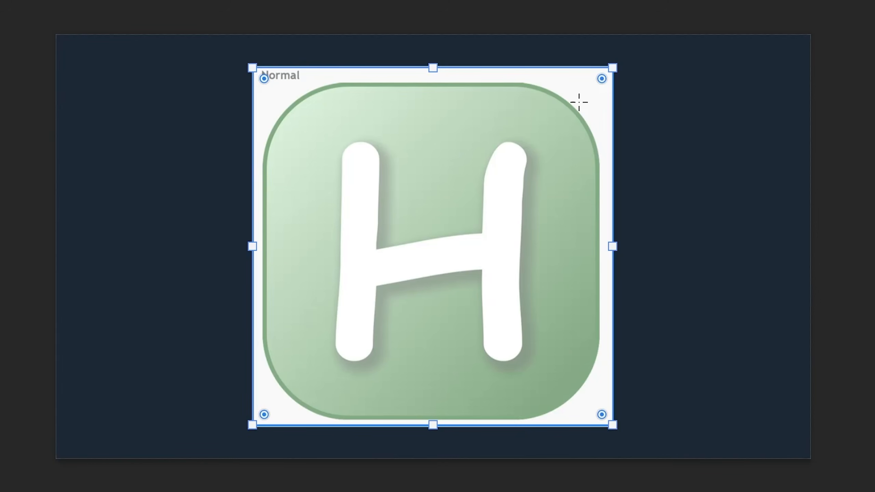
Step: Round the rectangle's corners and shrink it towards the outline of the green icon
{"action": "left_click_drag", "start_coordinate": [602, 80], "coordinate": [527, 114]}
{"action": "left_click_drag", "start_coordinate": [612, 74], "coordinate": [575, 90]}
{"action": "left_click", "coordinate": [540, 326]}
{"action": "mouse_move", "coordinate": [593, 412]}
{"action": "left_mouse_down"}
{"action": "mouse_move", "coordinate": [598, 424]}
{"action": "mouse_move", "coordinate": [592, 417]}
{"action": "left_mouse_up"}
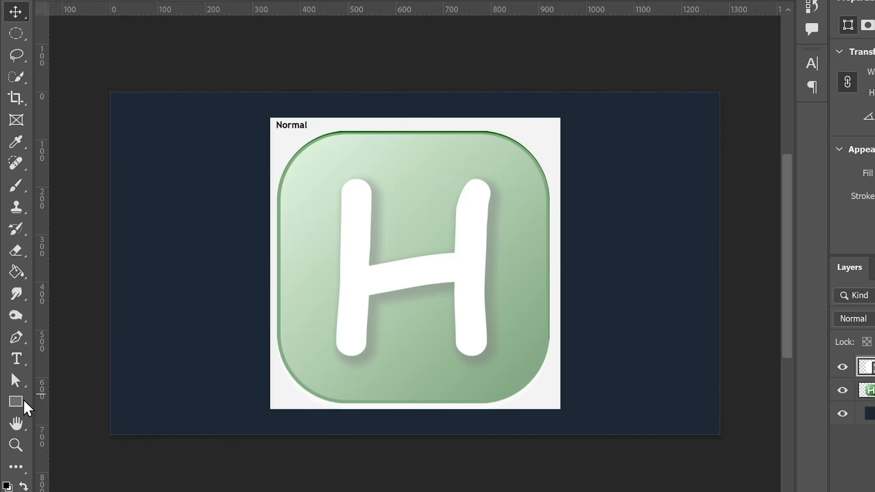
Step: Adjust the rectangle's corner radius to follow the icon's rounded corners
{"action": "left_click", "coordinate": [16, 402]}
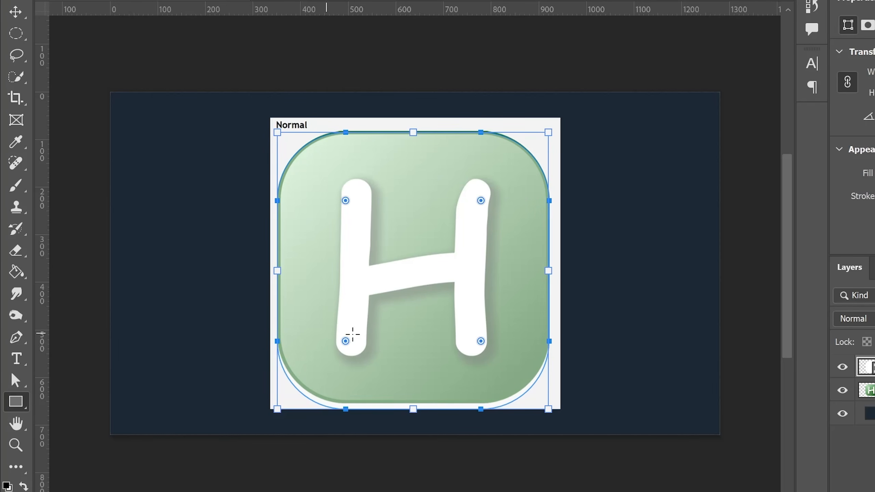
{"action": "left_click_drag", "start_coordinate": [346, 341], "coordinate": [352, 339]}
{"action": "key", "text": "v"}
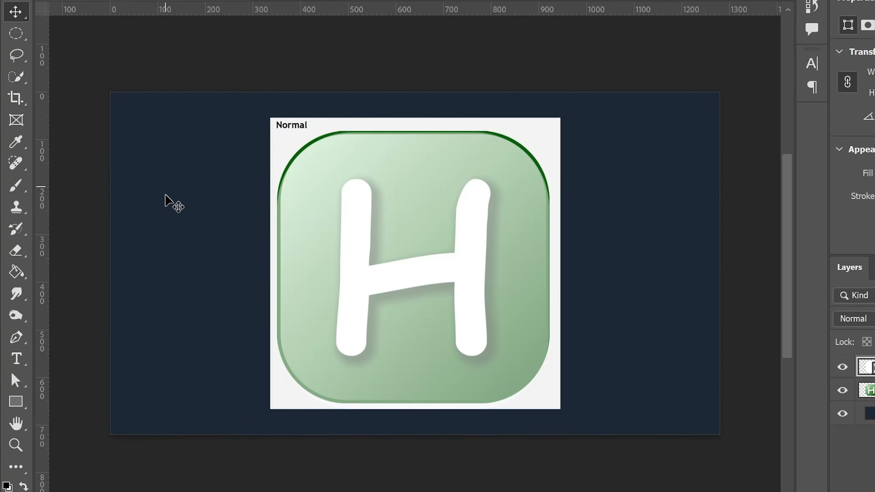
Step: Fit the rounded rectangle onto the green icon at 570 × 570 px, X 350 px and Y 83 px
{"action": "left_click_drag", "start_coordinate": [458, 230], "coordinate": [434, 244]}
{"action": "key", "text": "u"}
{"action": "scroll", "coordinate": [412, 406], "scroll_direction": "up", "scroll_amount": 4}
{"action": "left_click_drag", "start_coordinate": [412, 414], "coordinate": [415, 399]}
{"action": "key", "text": "ctrl+0"}
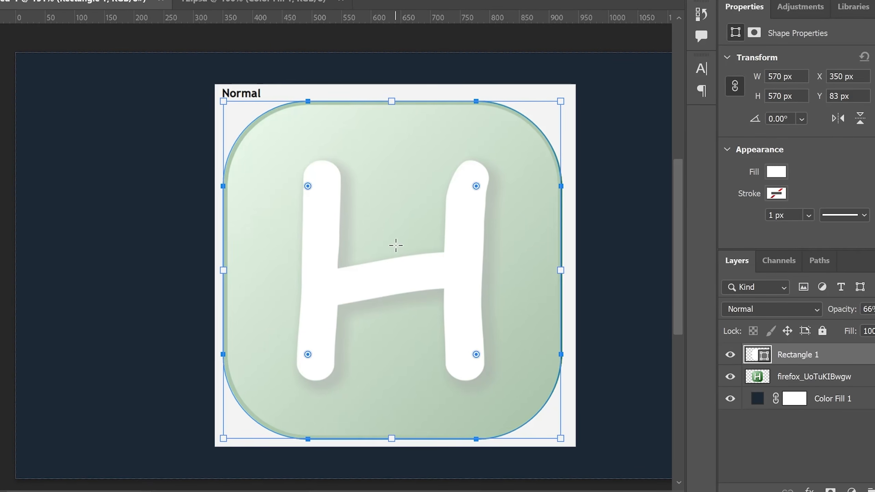
Step: Replace the rounded rectangle with a new white rectangle, 570 × 572 px at X 351 px and Y 82 px, and lower its opacity to 56%
{"action": "key", "text": "v"}
{"action": "key", "text": "Delete"}
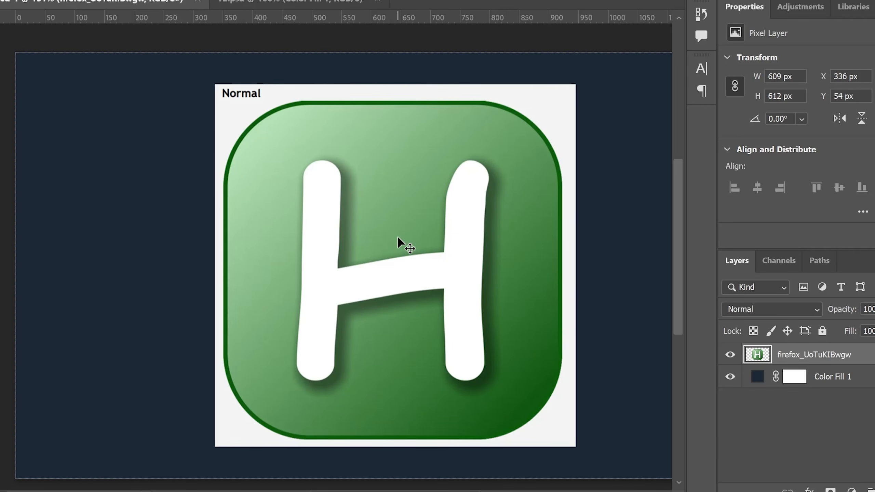
{"action": "key", "text": "m"}
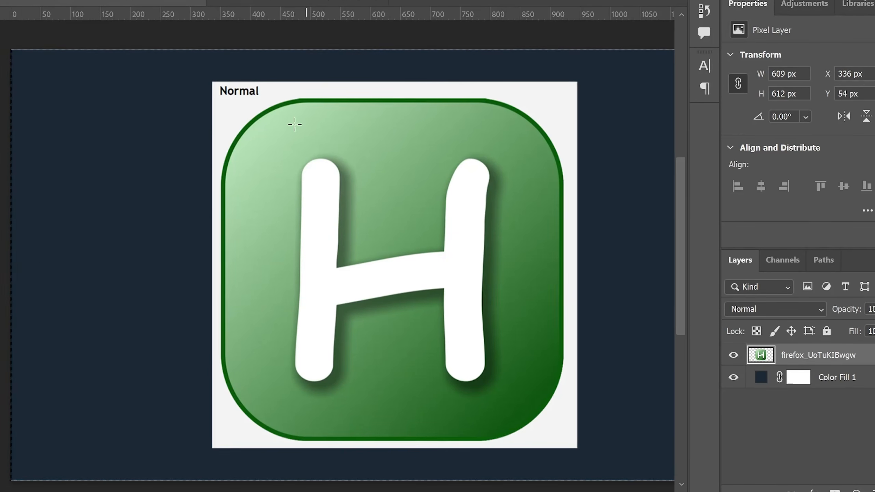
{"action": "left_click_drag", "start_coordinate": [239, 104], "coordinate": [577, 456]}
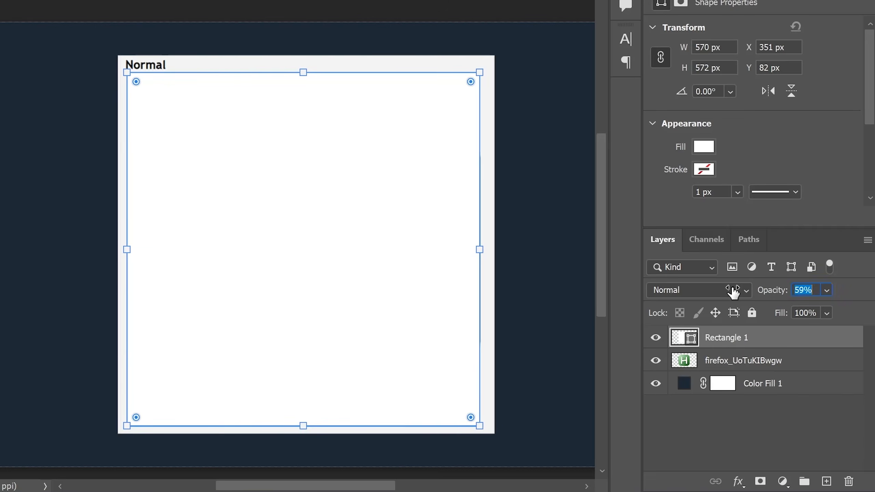
{"action": "left_click_drag", "start_coordinate": [734, 293], "coordinate": [731, 293]}
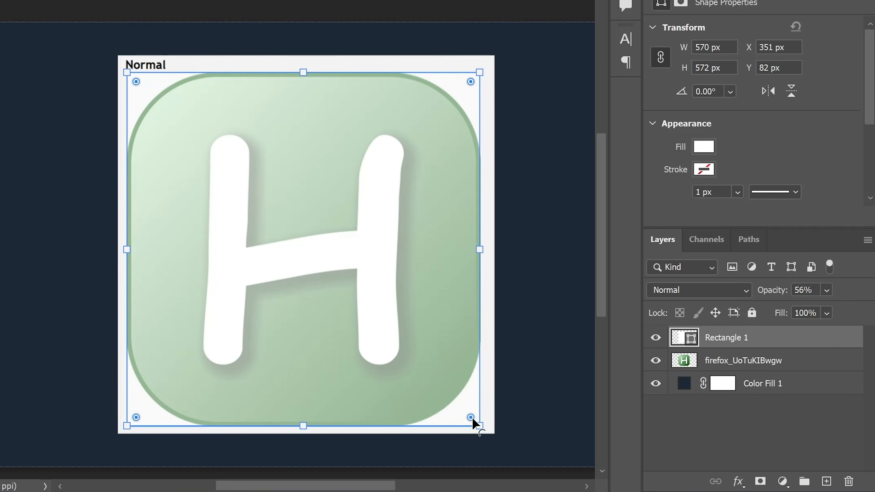
Step: Round the rectangle's corners to follow the green icon's outline and restore its layer opacity to 100%
{"action": "left_click_drag", "start_coordinate": [472, 418], "coordinate": [389, 348]}
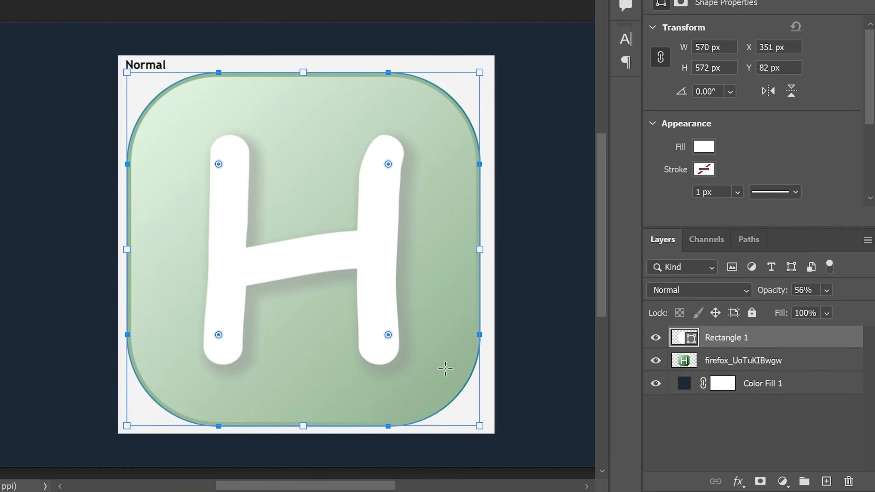
{"action": "left_click", "coordinate": [729, 340]}
{"action": "left_click_drag", "start_coordinate": [872, 296], "coordinate": [872, 297]}
{"action": "left_click", "coordinate": [740, 444]}
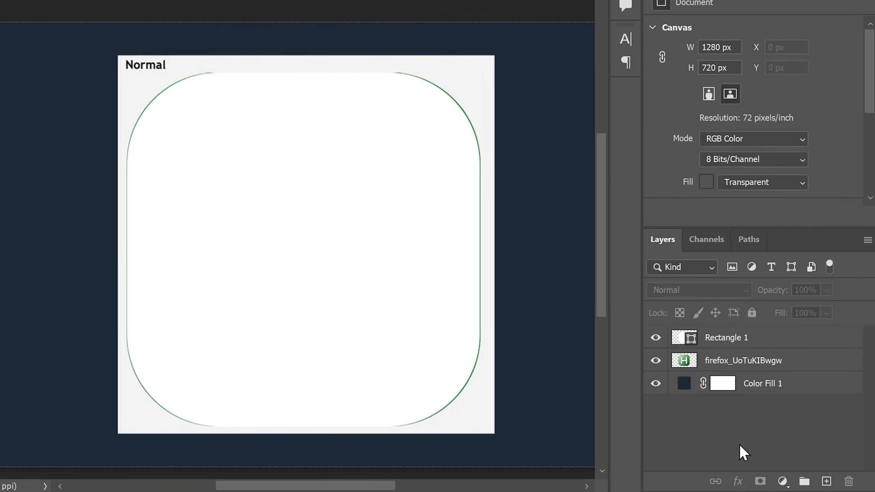
Step: Place the firefox_UoTuKIBwgw picture layer above Rectangle 1 and clip it to the rounded rectangle
{"action": "left_click_drag", "start_coordinate": [696, 364], "coordinate": [720, 345]}
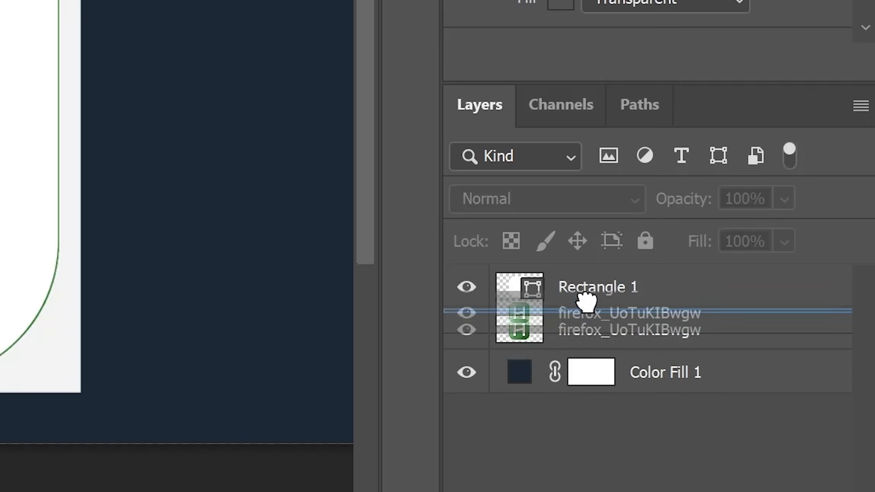
{"action": "left_click_drag", "start_coordinate": [585, 302], "coordinate": [591, 269]}
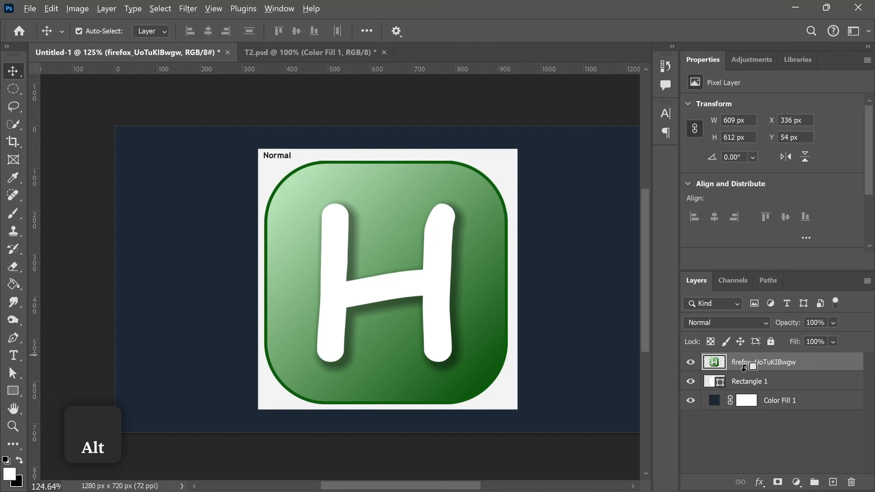
{"action": "left_click", "coordinate": [744, 367], "text": "alt"}
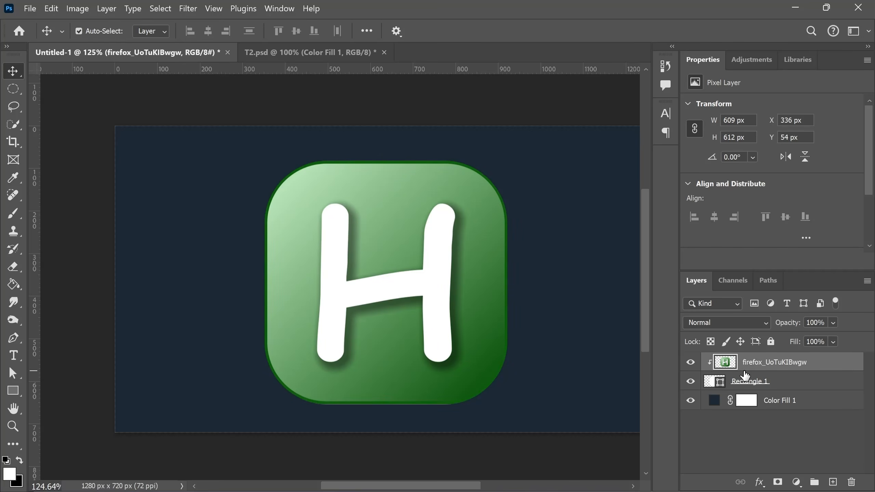
{"action": "left_click_drag", "start_coordinate": [469, 378], "coordinate": [463, 372]}
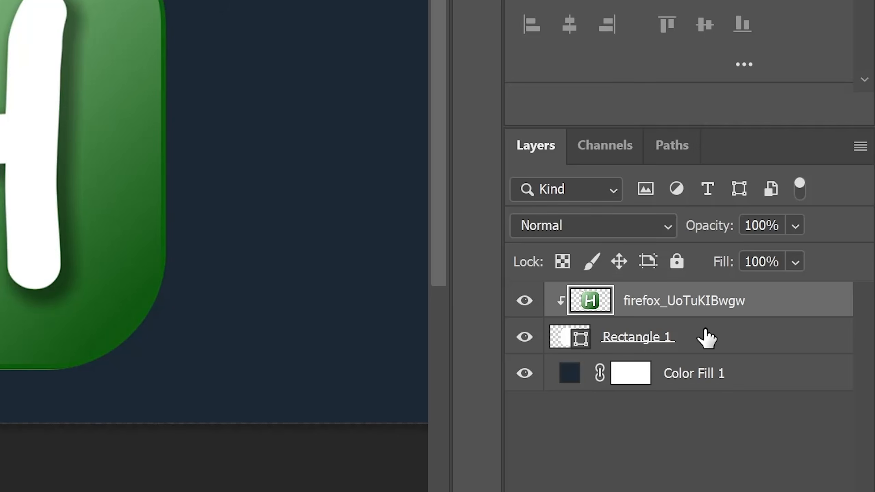
Step: Try shrinking Rectangle 1 from its lower-right corner to change how the clipped icon is cropped
{"action": "left_click", "coordinate": [787, 382]}
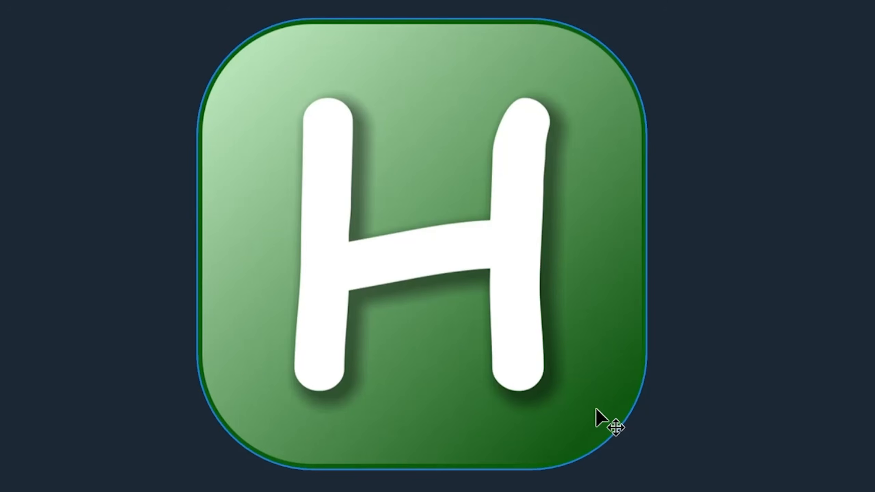
{"action": "key", "text": "ctrl+t"}
{"action": "left_click_drag", "start_coordinate": [645, 470], "coordinate": [588, 411]}
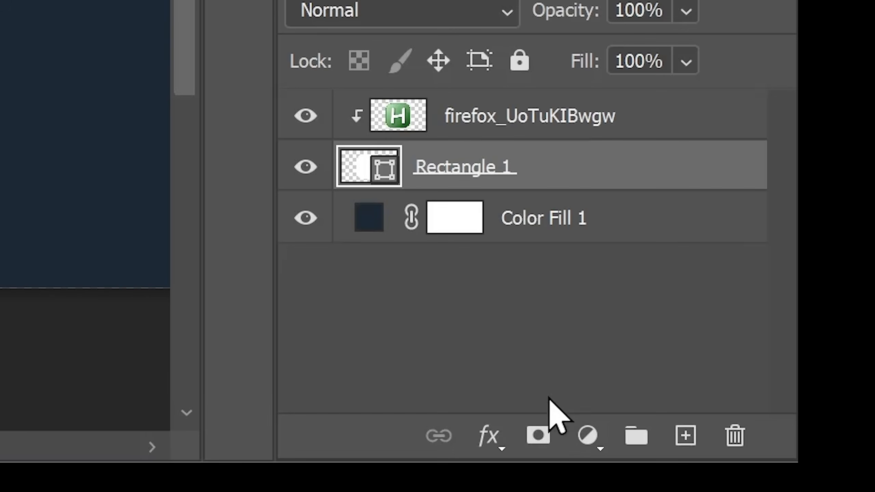
Step: Paint out the icon's lower-right half on a new layer mask for Rectangle 1, and delete that mask
{"action": "left_click", "coordinate": [537, 436]}
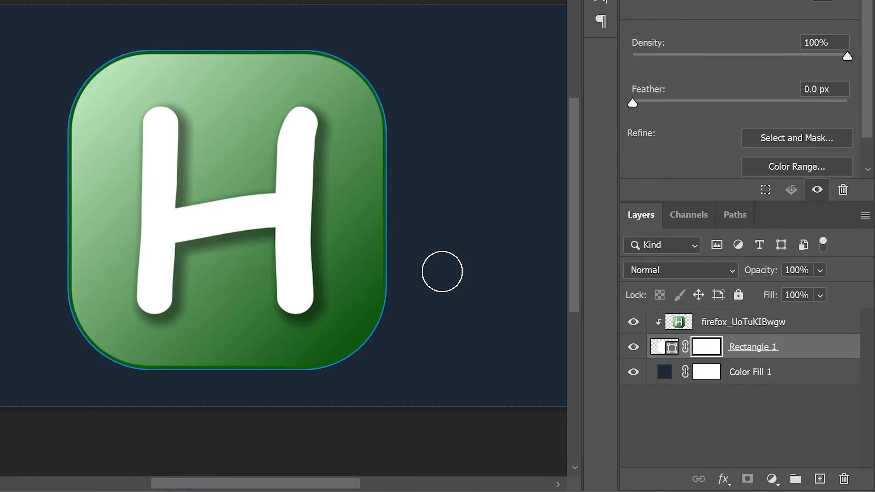
{"action": "mouse_move", "coordinate": [442, 272]}
{"action": "left_mouse_down"}
{"action": "mouse_move", "coordinate": [310, 391]}
{"action": "mouse_move", "coordinate": [401, 292]}
{"action": "mouse_move", "coordinate": [392, 269]}
{"action": "mouse_move", "coordinate": [347, 268]}
{"action": "mouse_move", "coordinate": [380, 227]}
{"action": "mouse_move", "coordinate": [237, 268]}
{"action": "mouse_move", "coordinate": [251, 273]}
{"action": "mouse_move", "coordinate": [268, 299]}
{"action": "left_mouse_up"}
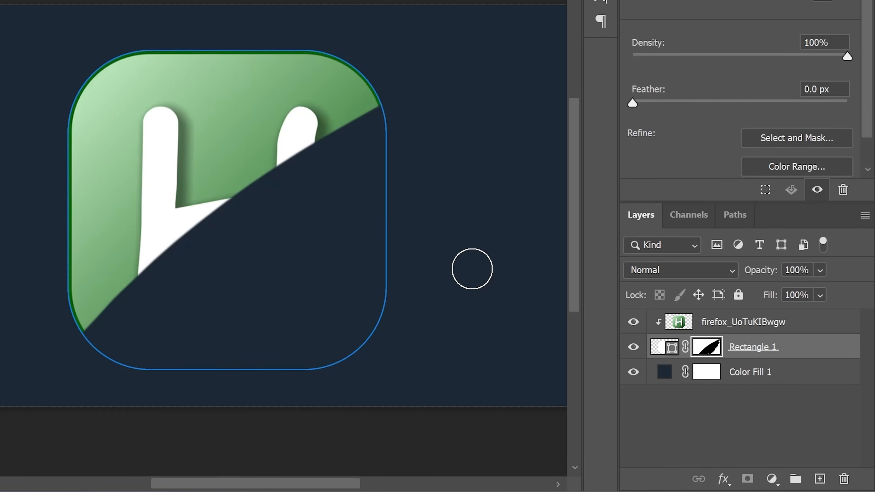
{"action": "left_click", "coordinate": [462, 273]}
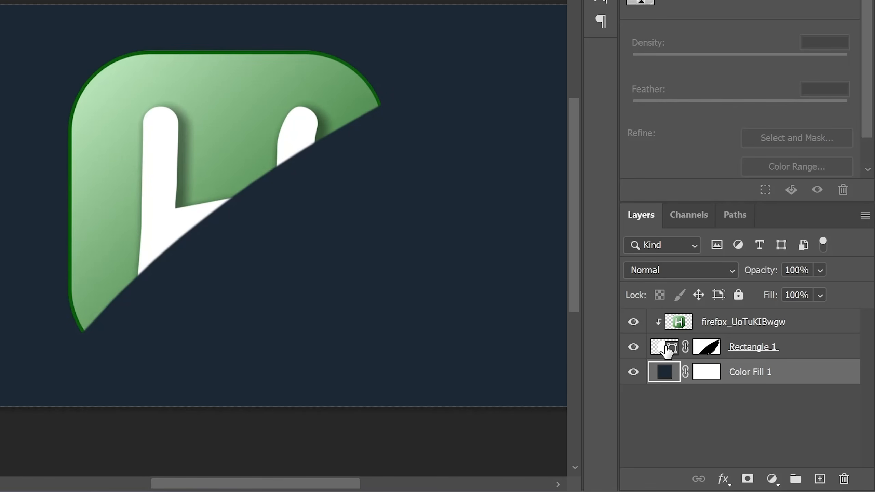
{"action": "left_click_drag", "start_coordinate": [686, 364], "coordinate": [843, 479]}
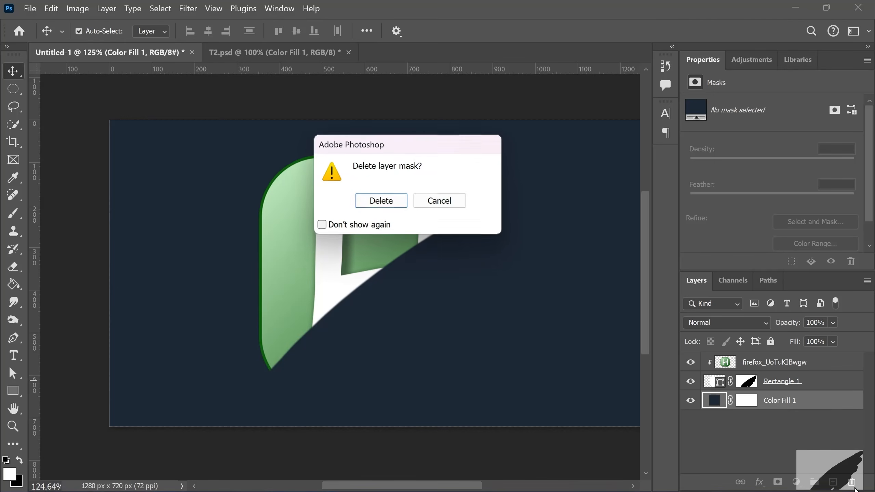
{"action": "left_click", "coordinate": [248, 114]}
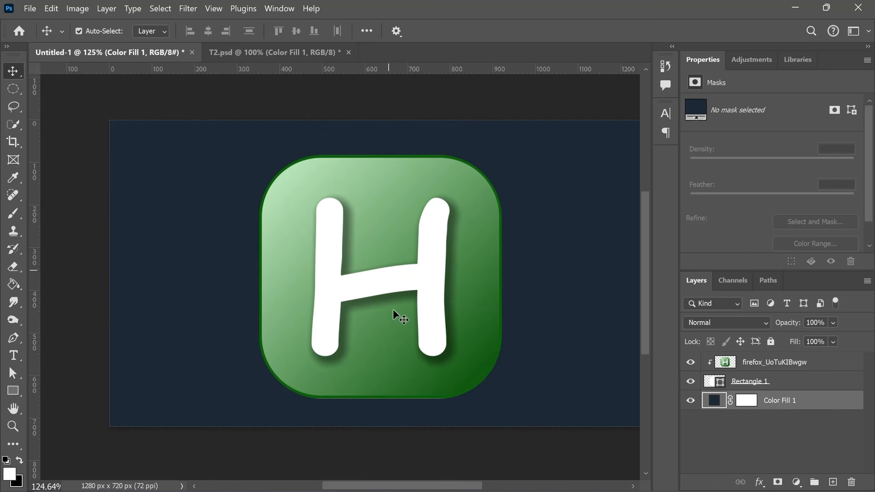
Step: Move the bottom edge of Rectangle 1 up slightly to trim the light line below the icon's green border
{"action": "scroll", "coordinate": [382, 391], "scroll_direction": "up", "scroll_amount": 10}
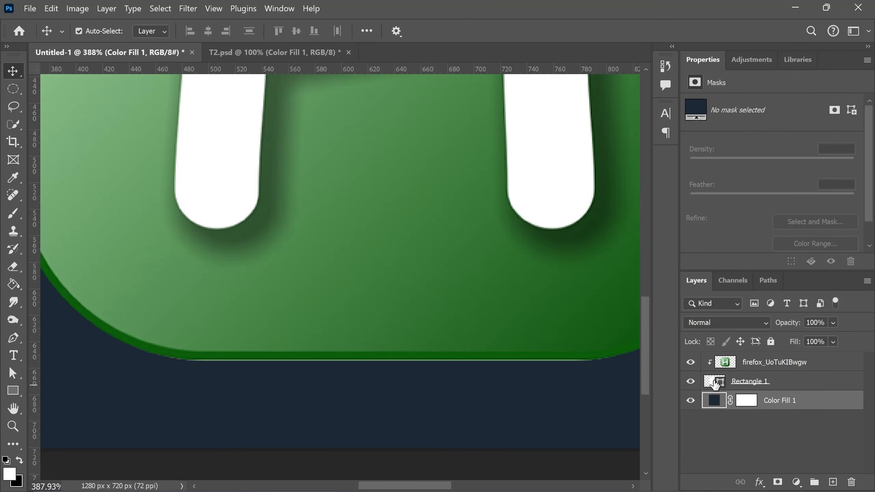
{"action": "left_click", "coordinate": [717, 385]}
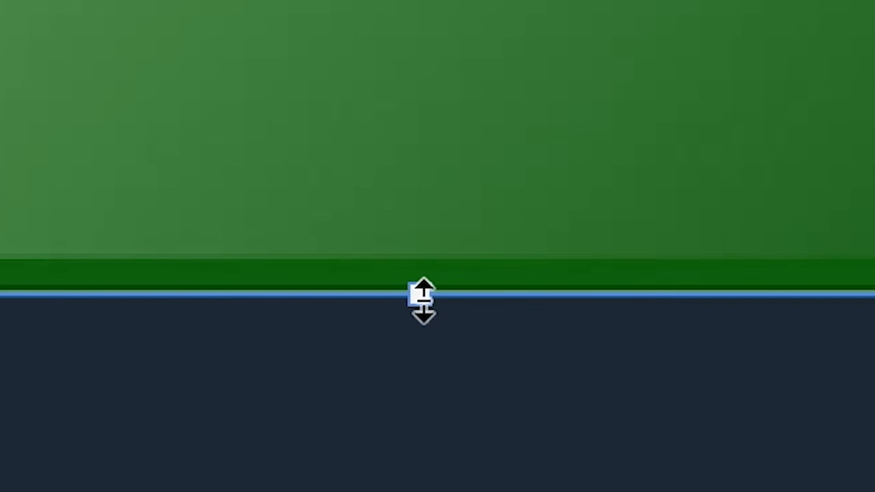
{"action": "mouse_move", "coordinate": [423, 299]}
{"action": "left_mouse_down"}
{"action": "mouse_move", "coordinate": [426, 276]}
{"action": "mouse_move", "coordinate": [423, 291]}
{"action": "left_mouse_up"}
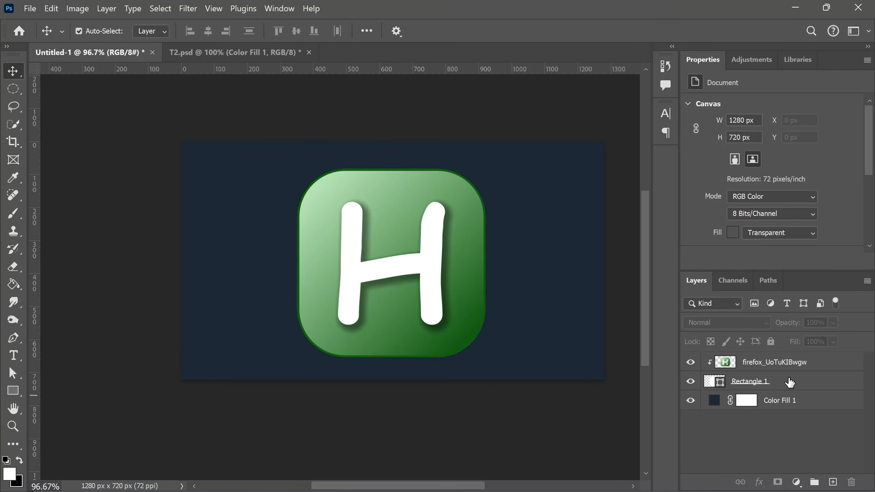
Step: Try selecting the firefox_UoTuKIBwgw, Rectangle 1 and Color Fill 1 layers in different multi-layer combinations
{"action": "left_click", "coordinate": [784, 381]}
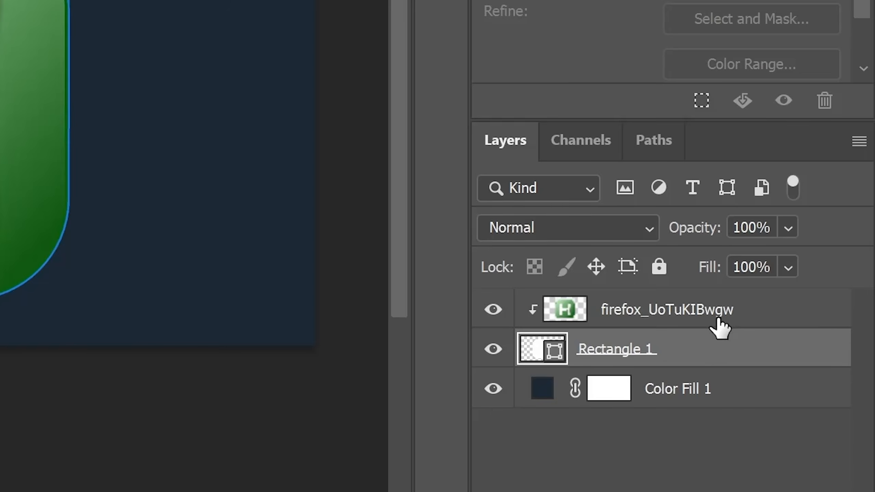
{"action": "left_click", "coordinate": [725, 314], "text": "shift"}
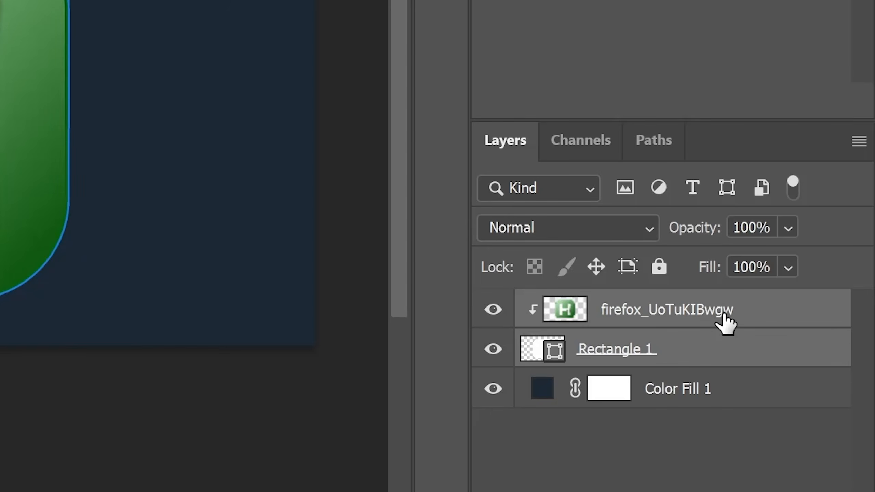
{"action": "left_click", "coordinate": [725, 322], "text": "ctrl"}
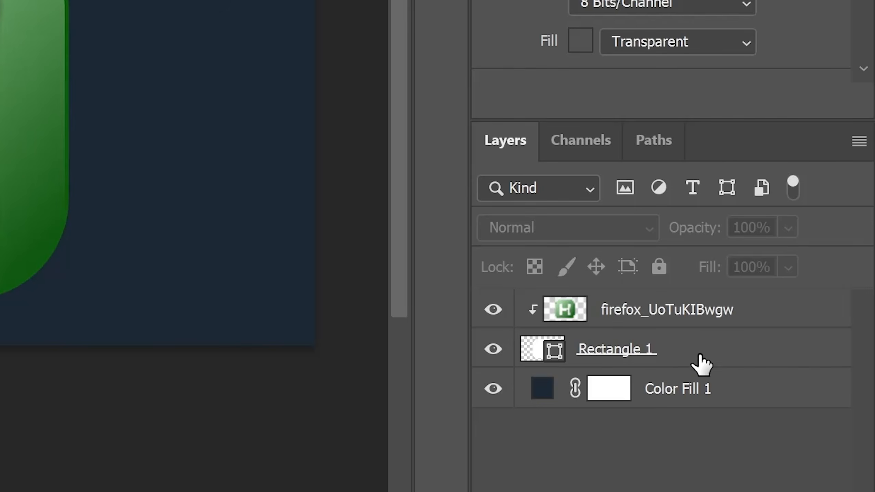
{"action": "left_click", "coordinate": [718, 346]}
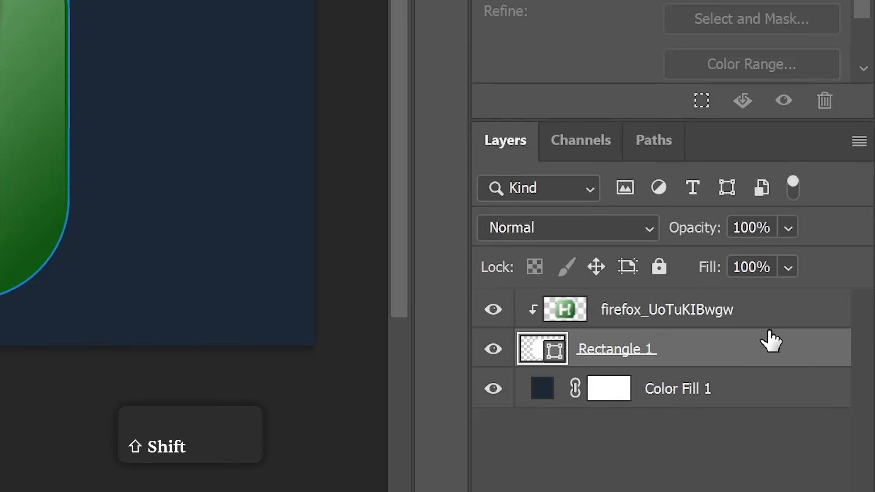
{"action": "left_click", "coordinate": [773, 320], "text": "shift"}
{"action": "left_click", "coordinate": [774, 347], "text": "ctrl"}
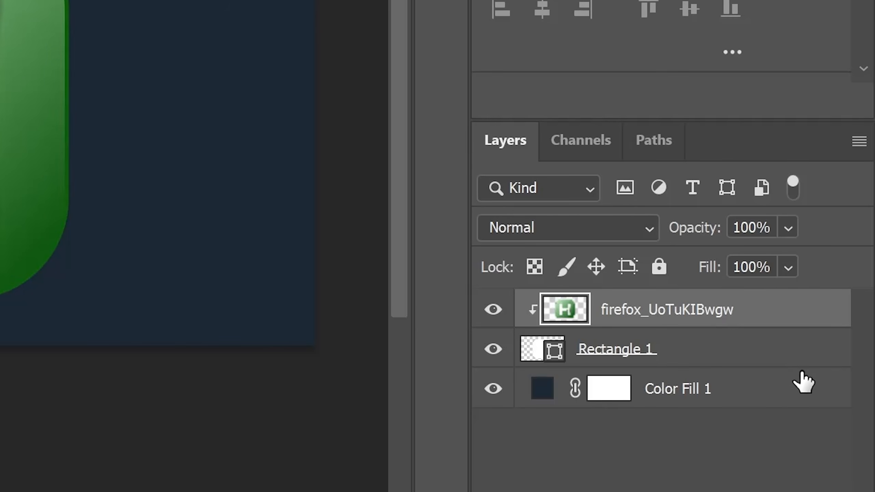
{"action": "left_click", "coordinate": [750, 392], "text": "shift"}
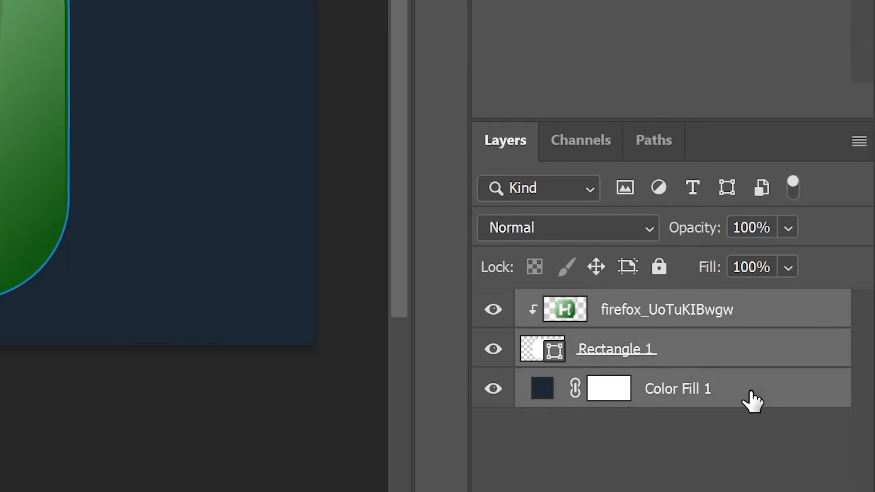
{"action": "left_click", "coordinate": [744, 441]}
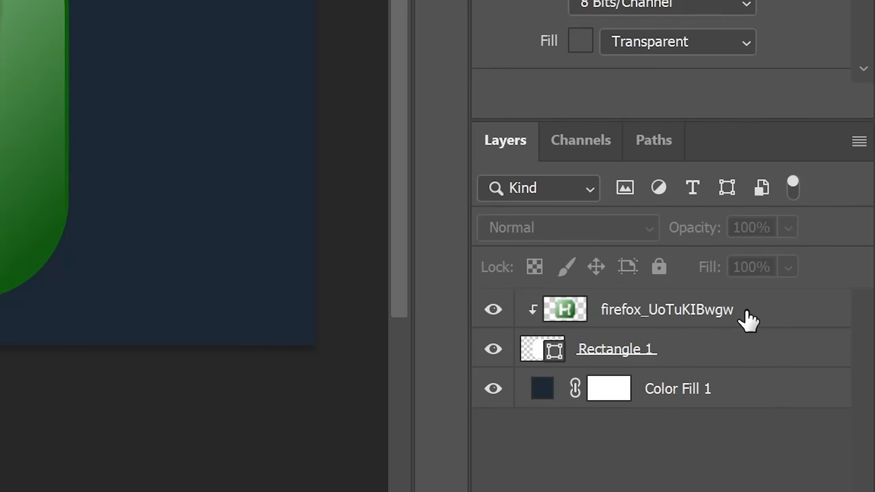
{"action": "left_click", "coordinate": [765, 321]}
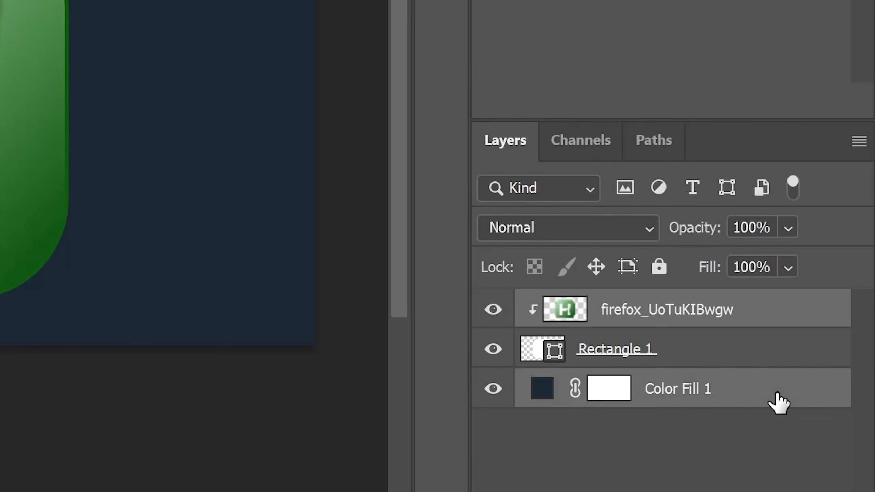
Step: Convert Rectangle 1 and its clipped picture layer together into one smart object and rename it logo
{"action": "left_click", "coordinate": [742, 359]}
{"action": "left_click", "coordinate": [754, 324], "text": "shift"}
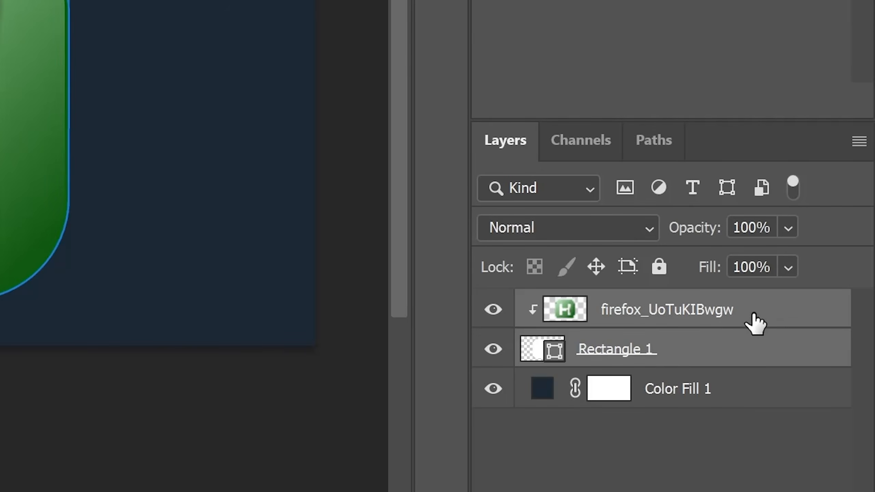
{"action": "right_click", "coordinate": [756, 320]}
{"action": "left_click", "coordinate": [689, 178]}
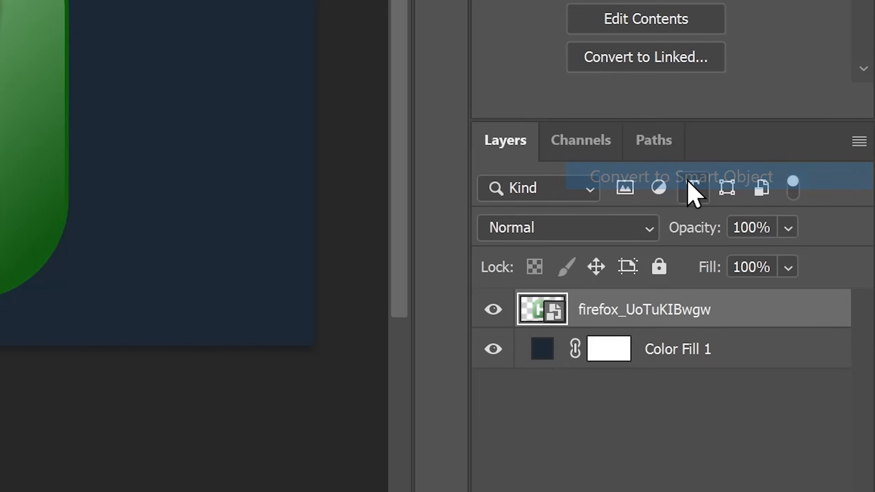
{"action": "double_click", "coordinate": [650, 308]}
{"action": "type", "text": "logo"}
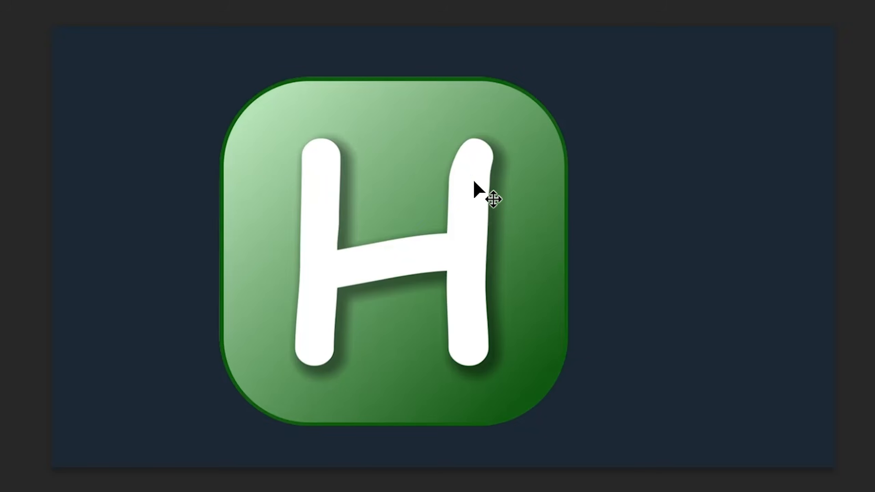
Step: Scale the logo slightly smaller with Free Transform and center it on the dark blue background
{"action": "key", "text": "ctrl+t"}
{"action": "left_click_drag", "start_coordinate": [585, 56], "coordinate": [629, 36]}
{"action": "key", "text": "Return"}
{"action": "key", "text": "ctrl+t"}
{"action": "key", "text": "Return"}
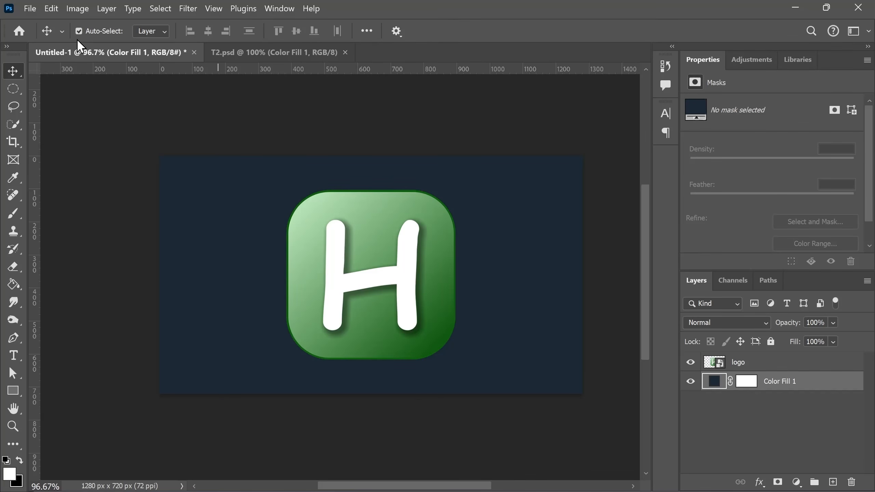
Step: Save the document as a Photoshop file named thumbnail recreation
{"action": "key", "text": "ctrl+s"}
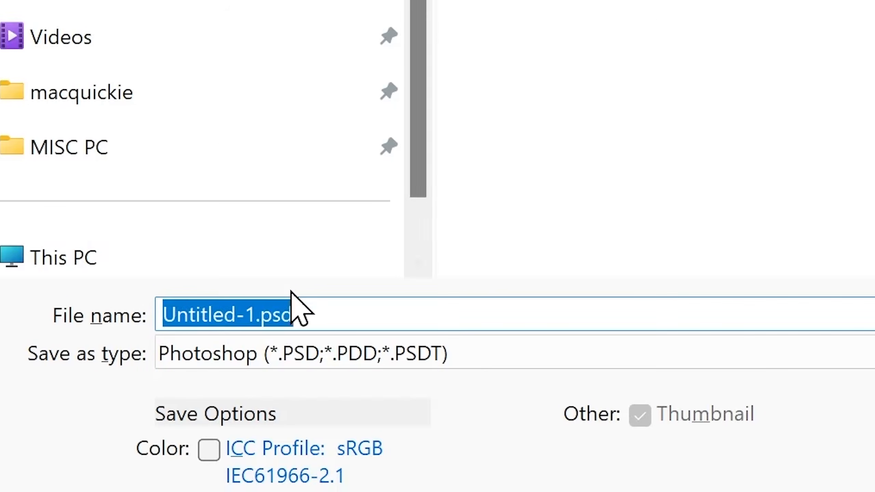
{"action": "type", "text": "thumbnail recreation"}
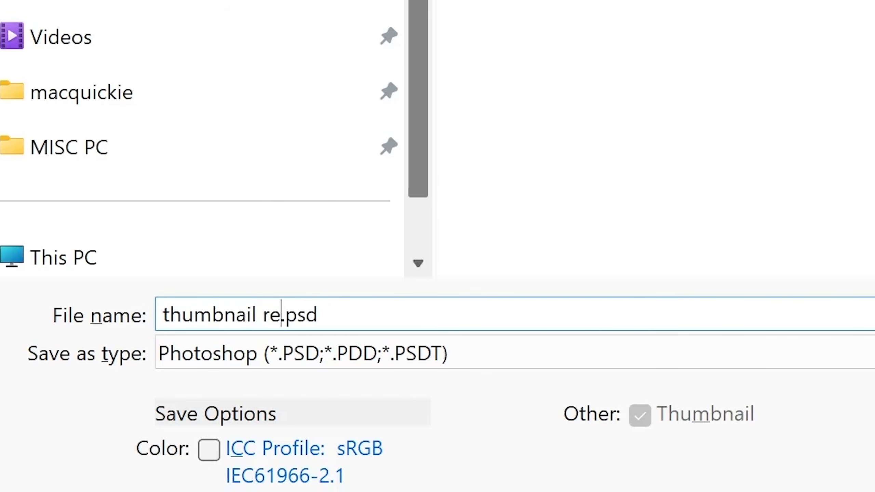
{"action": "key", "text": "Return"}
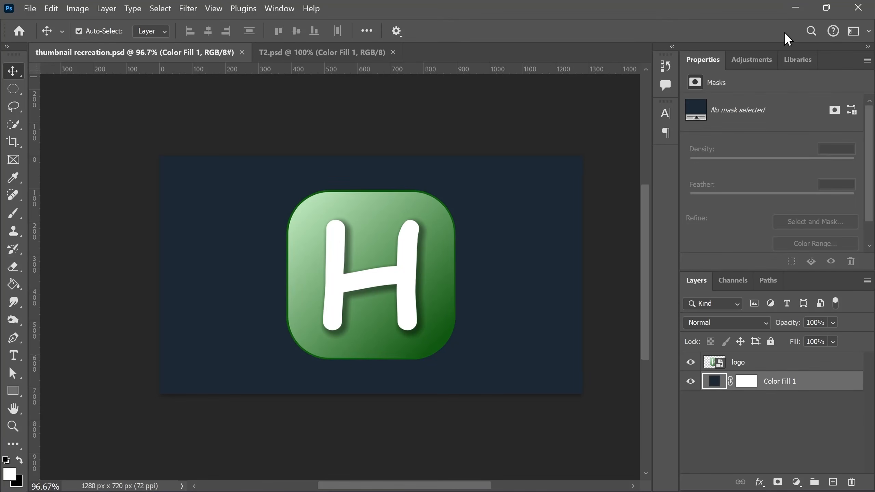
Step: Minimize the editor and delete the firefox_UoTuKIBwgw.png file from the desktop
{"action": "left_click", "coordinate": [796, 8]}
{"action": "left_click", "coordinate": [139, 23]}
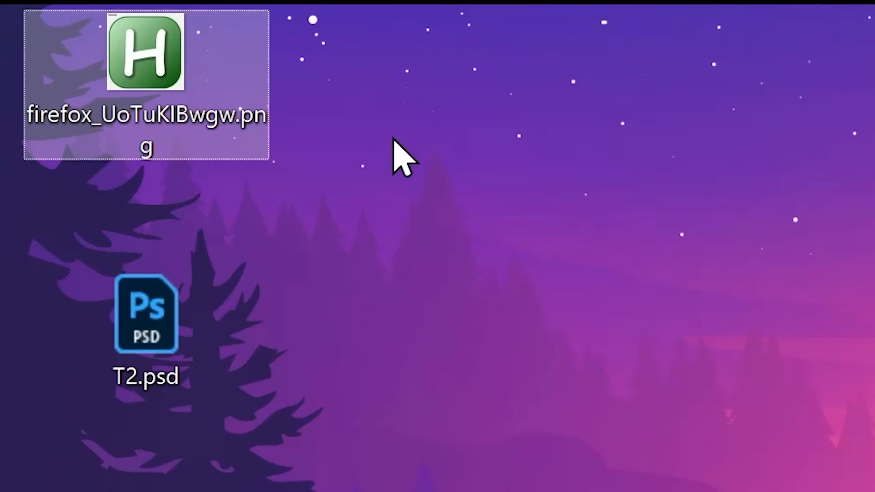
{"action": "key", "text": "Delete"}
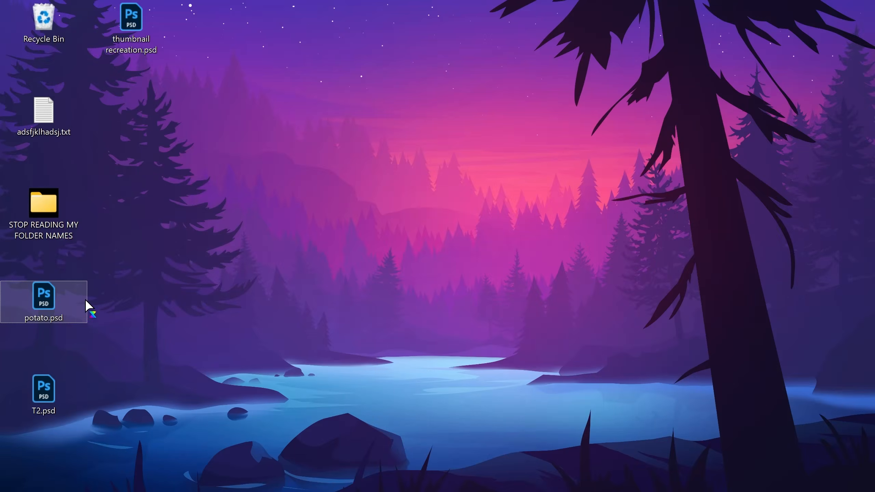
Step: Open potato.psd from the desktop for a look, close it, and return to the thumbnail recreation document
{"action": "double_click", "coordinate": [97, 305]}
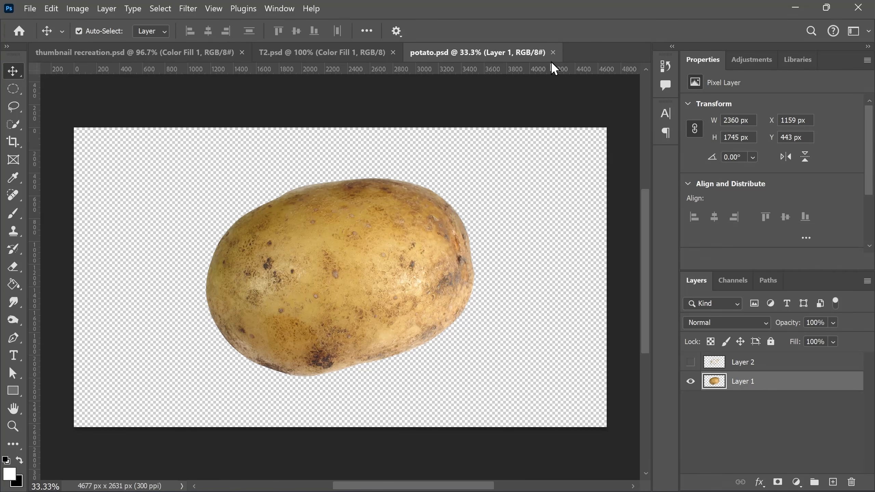
{"action": "left_click", "coordinate": [553, 52]}
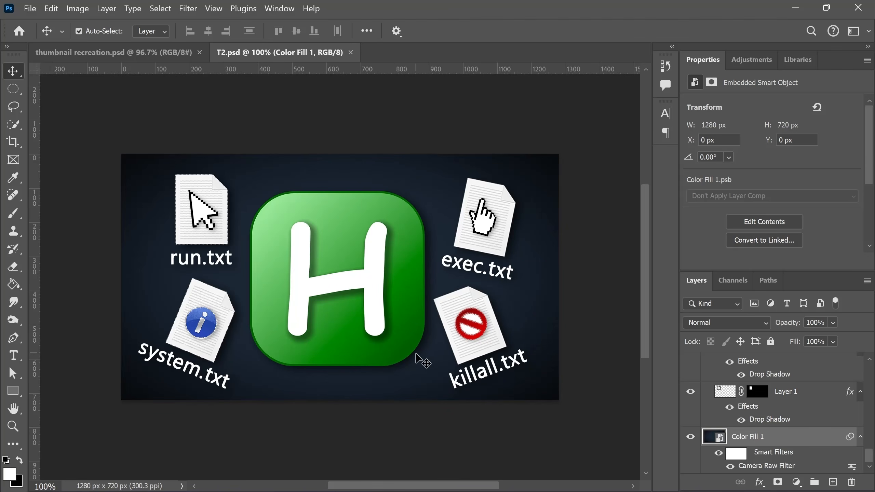
{"action": "key", "text": "ctrl+Tab"}
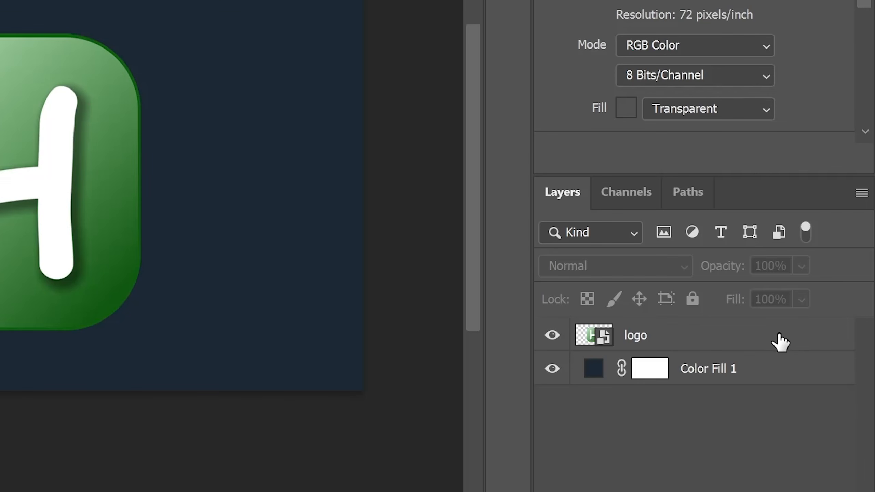
Step: Add a white outside Stroke of 10 px to the logo layer in its layer style
{"action": "double_click", "coordinate": [791, 335]}
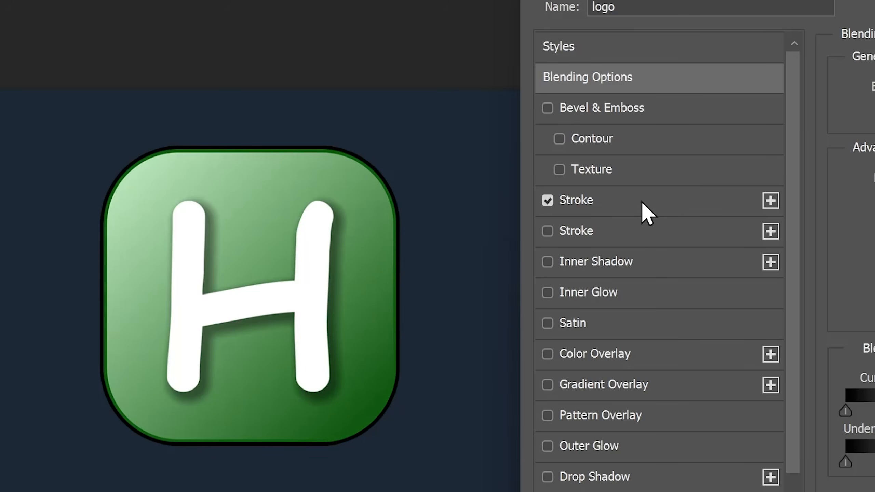
{"action": "left_click", "coordinate": [642, 201]}
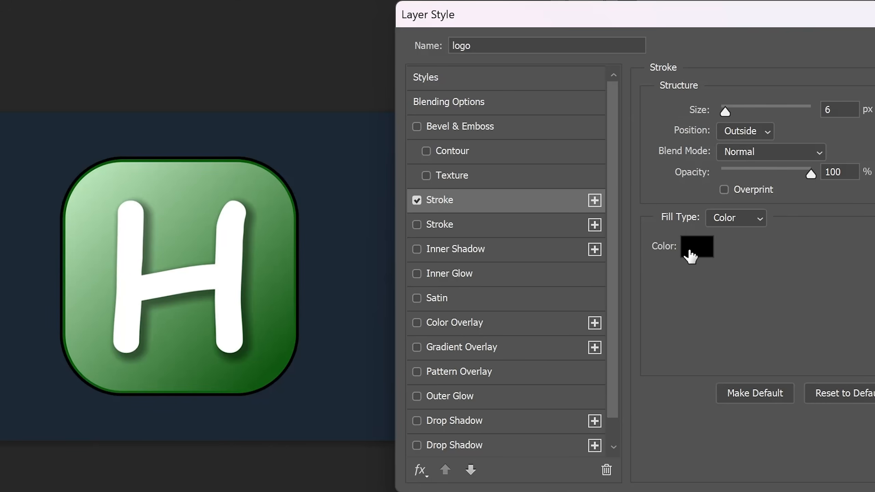
{"action": "left_click", "coordinate": [690, 256]}
{"action": "left_click_drag", "start_coordinate": [358, 248], "coordinate": [348, 165]}
{"action": "left_click", "coordinate": [753, 182]}
{"action": "mouse_move", "coordinate": [726, 112]}
{"action": "left_mouse_down"}
{"action": "mouse_move", "coordinate": [805, 121]}
{"action": "mouse_move", "coordinate": [730, 114]}
{"action": "left_mouse_up"}
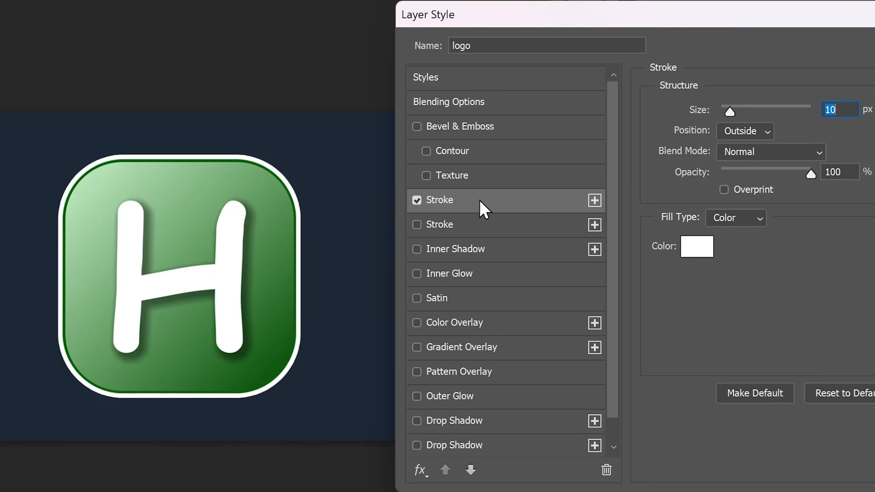
Step: Add a second Stroke to the logo, sized 49 px and coloured red ff0000
{"action": "left_click", "coordinate": [594, 200]}
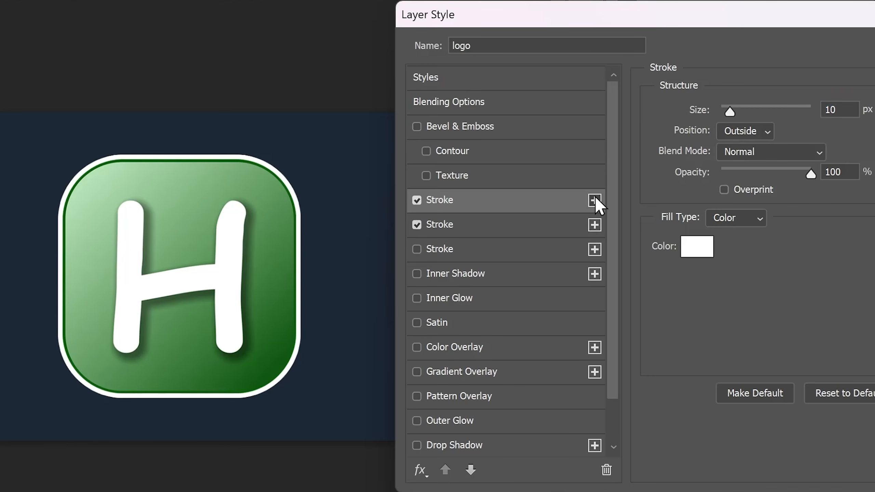
{"action": "left_click", "coordinate": [508, 225]}
{"action": "left_click_drag", "start_coordinate": [730, 113], "coordinate": [744, 113]}
{"action": "left_click", "coordinate": [697, 247]}
{"action": "type", "text": "ff0000"}
{"action": "left_click", "coordinate": [741, 182]}
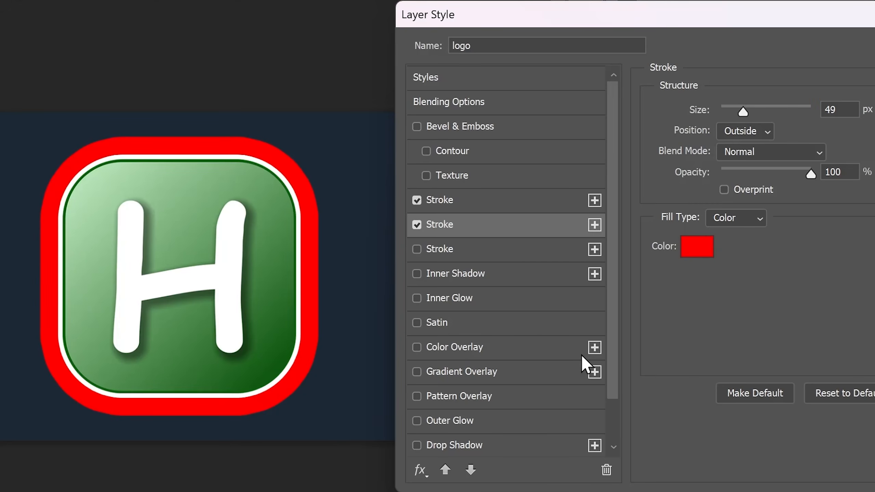
Step: Delete both strokes from the logo's layer style
{"action": "left_click", "coordinate": [608, 471]}
{"action": "left_click", "coordinate": [606, 471]}
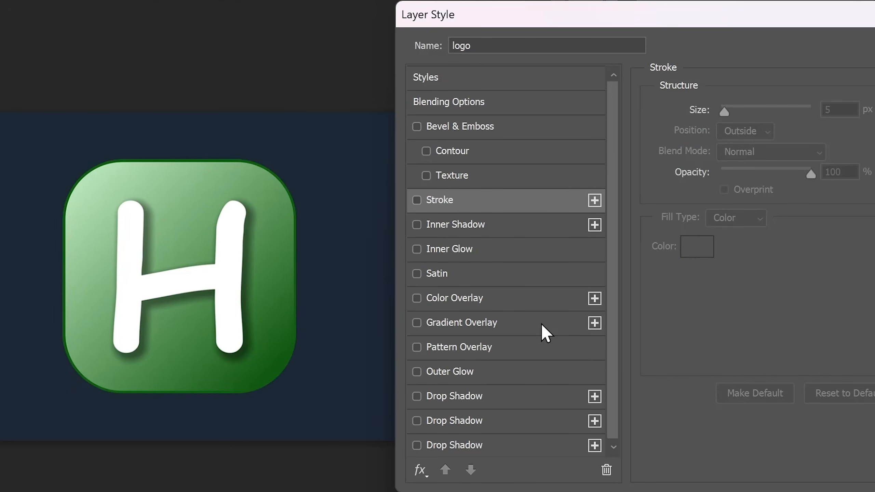
{"action": "left_click", "coordinate": [449, 249]}
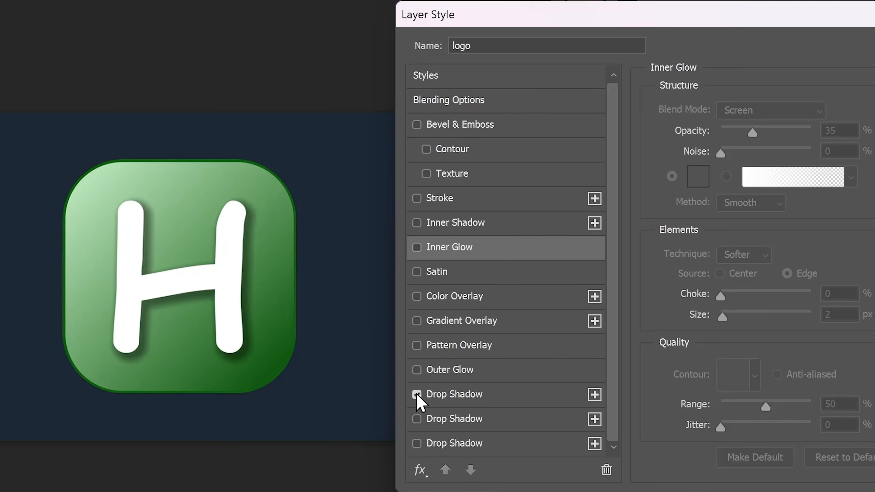
Step: Enable a Drop Shadow on the logo at 100% opacity, cast toward the lower right with a 45 px distance
{"action": "left_click", "coordinate": [466, 398]}
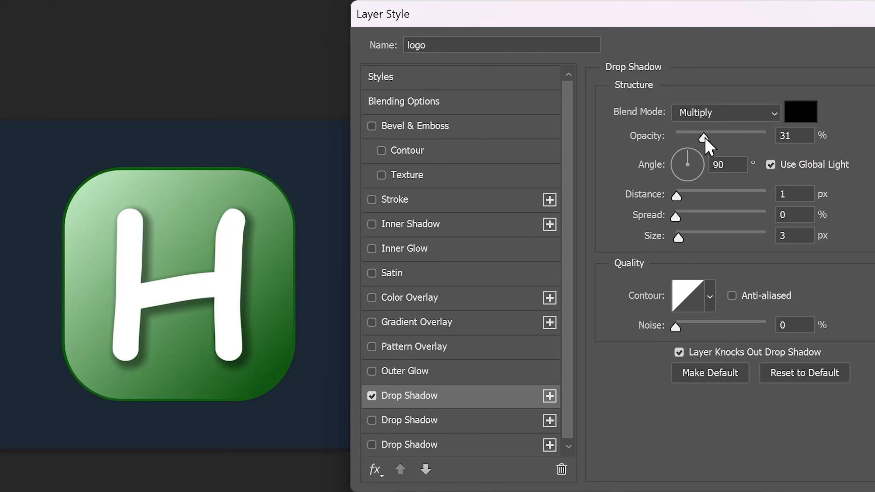
{"action": "left_click_drag", "start_coordinate": [705, 137], "coordinate": [771, 139]}
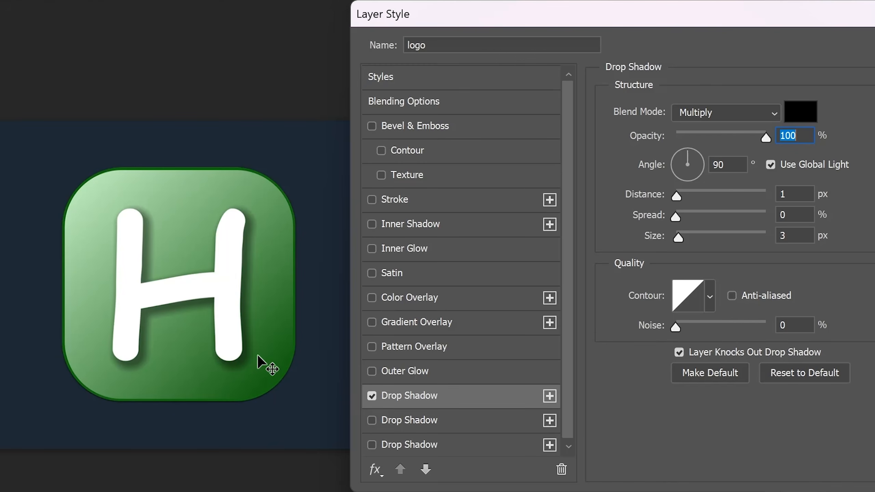
{"action": "left_click_drag", "start_coordinate": [262, 351], "coordinate": [291, 376]}
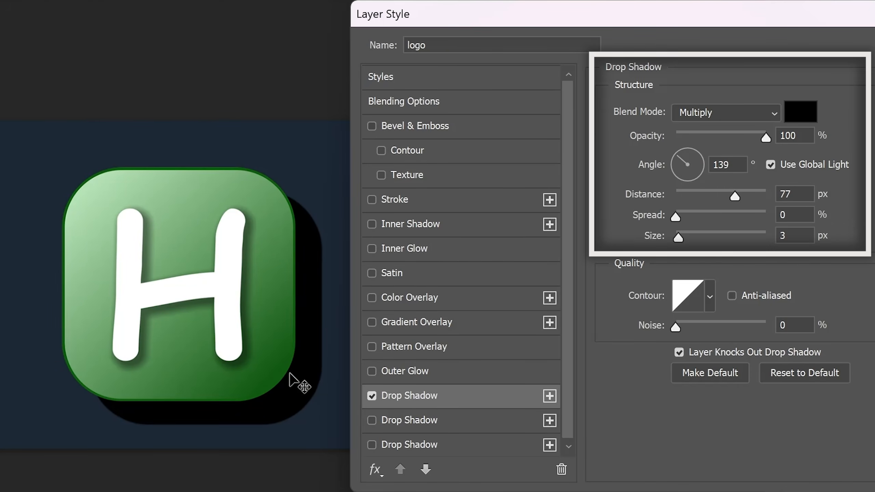
{"action": "left_click", "coordinate": [681, 156]}
{"action": "left_click_drag", "start_coordinate": [734, 197], "coordinate": [718, 196]}
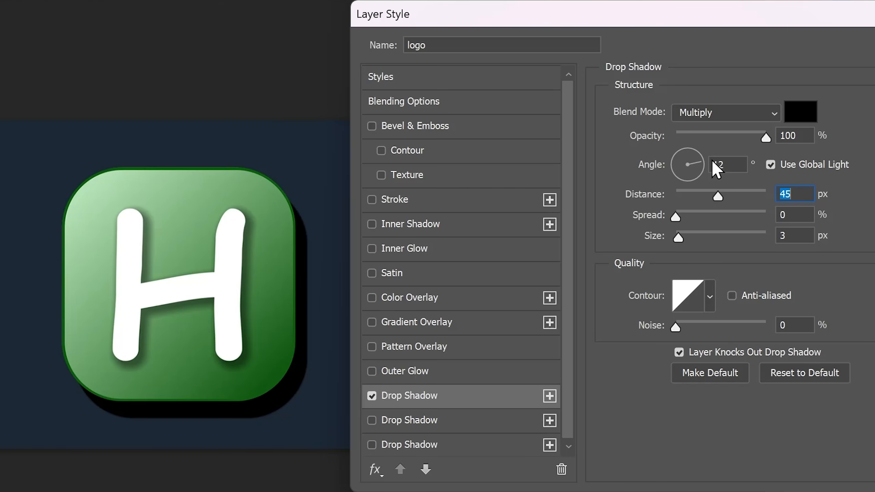
Step: Refine the logo's drop shadow to 52% opacity, 135° angle, 17 px distance, 0% spread and 59 px size, and apply it
{"action": "left_click", "coordinate": [680, 156]}
{"action": "left_click_drag", "start_coordinate": [676, 217], "coordinate": [746, 221]}
{"action": "left_click_drag", "start_coordinate": [678, 237], "coordinate": [713, 244]}
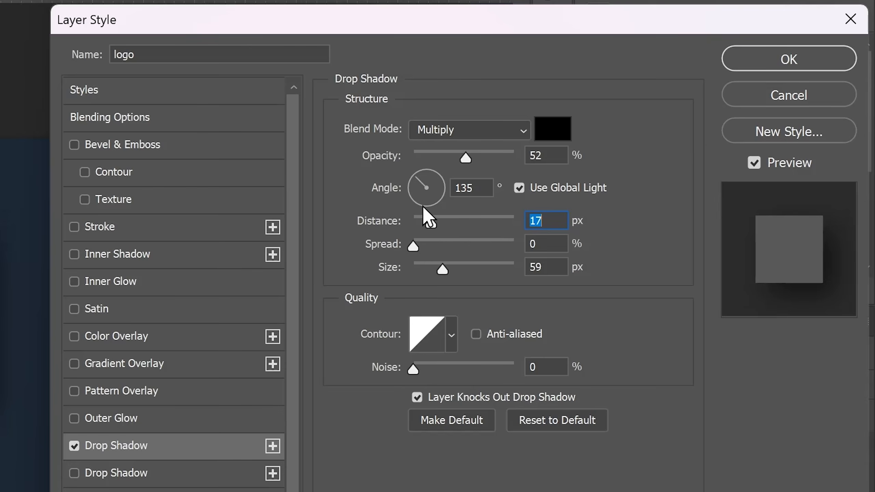
{"action": "left_click", "coordinate": [819, 62]}
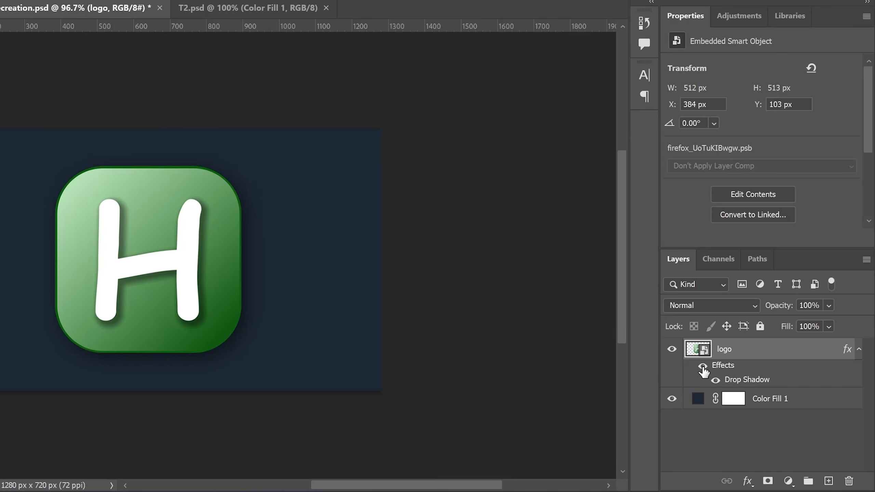
Step: Toggle the logo's effects and its drop shadow off and on to compare the look
{"action": "left_click", "coordinate": [573, 272]}
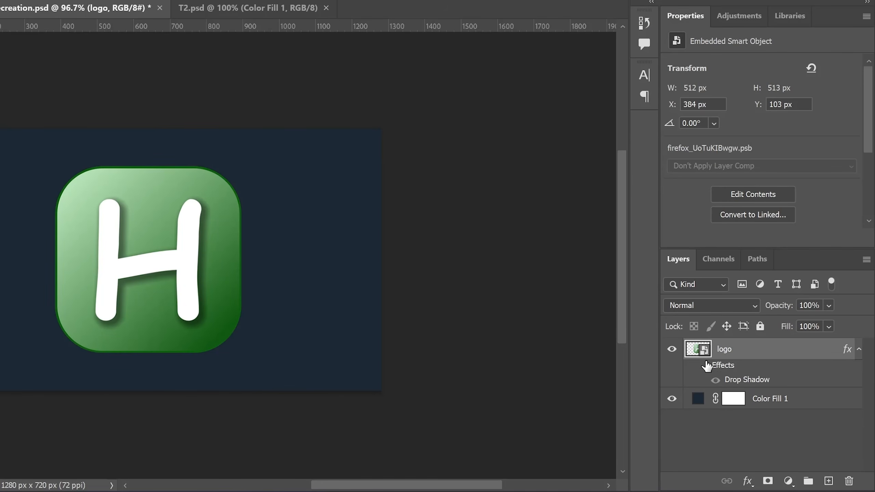
{"action": "left_click", "coordinate": [703, 367]}
{"action": "left_click", "coordinate": [716, 381]}
{"action": "left_click", "coordinate": [716, 382]}
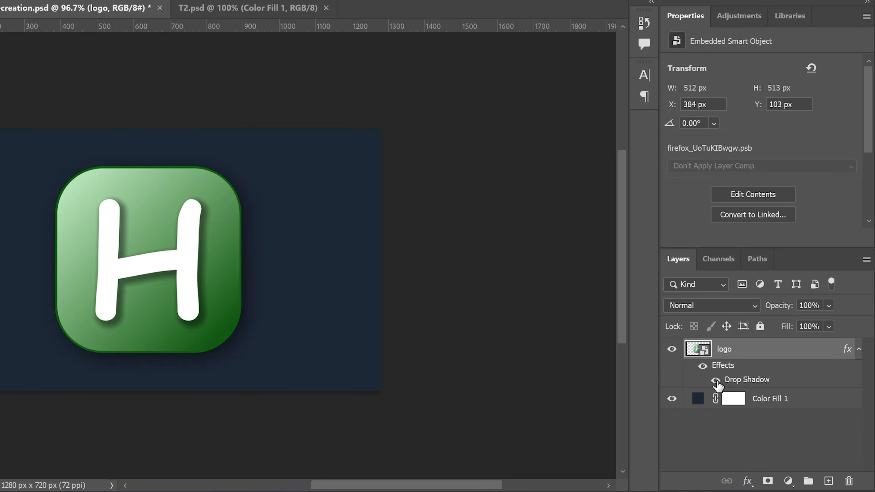
{"action": "left_click_drag", "start_coordinate": [244, 287], "coordinate": [428, 292]}
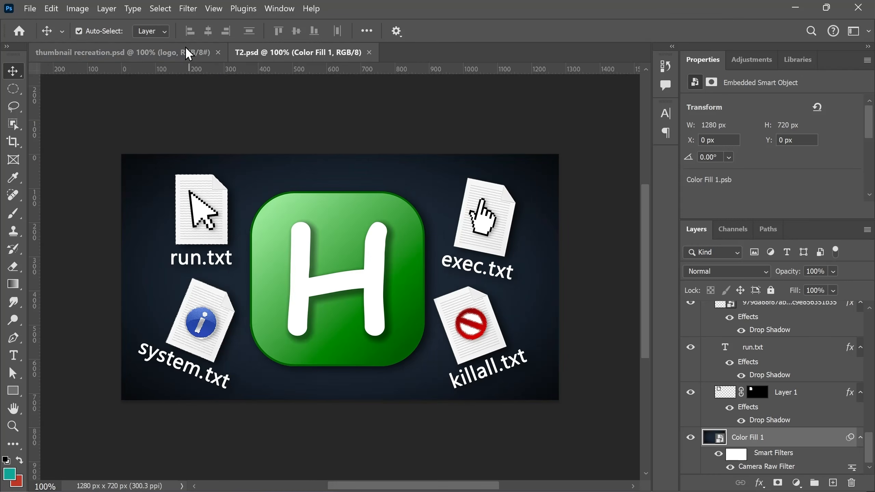
Step: Switch to the Firefox browser and look through Google Images results for "windows notepad logo png"
{"action": "left_click", "coordinate": [187, 53]}
{"action": "key", "text": "alt+space"}
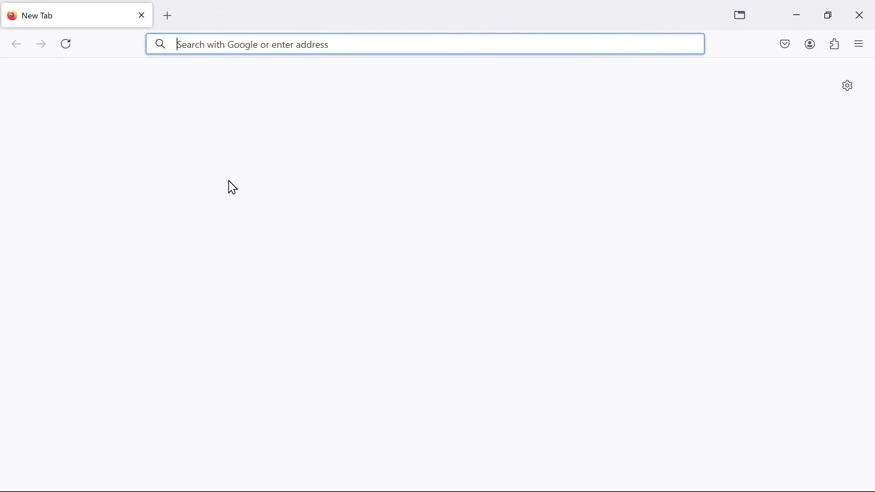
{"action": "type", "text": "windows notepad logo png"}
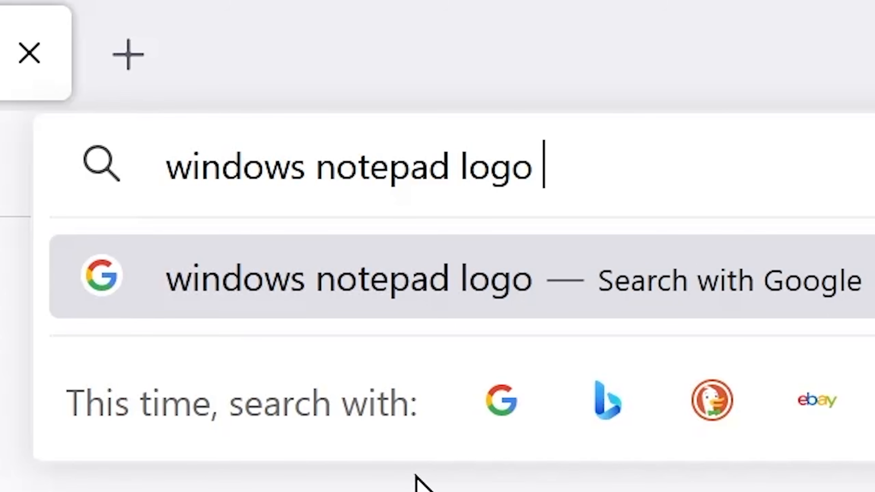
{"action": "key", "text": "Return"}
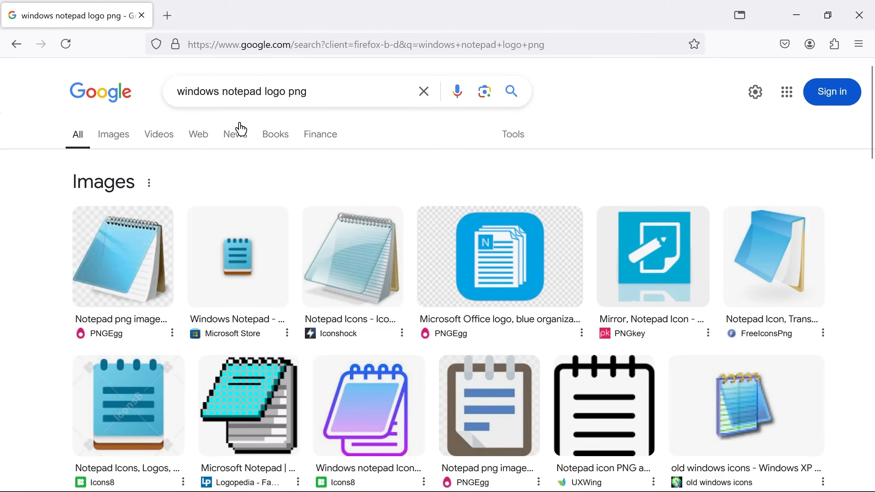
{"action": "left_click", "coordinate": [114, 134]}
{"action": "scroll", "coordinate": [467, 248], "scroll_direction": "down", "scroll_amount": 15}
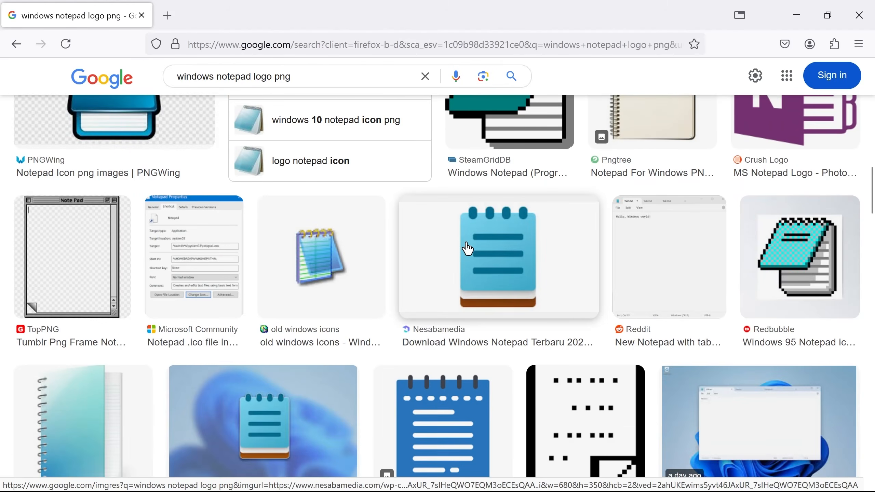
Step: Change the image search to "windows notepad icon png" and browse the results at 70% page zoom
{"action": "double_click", "coordinate": [260, 77]}
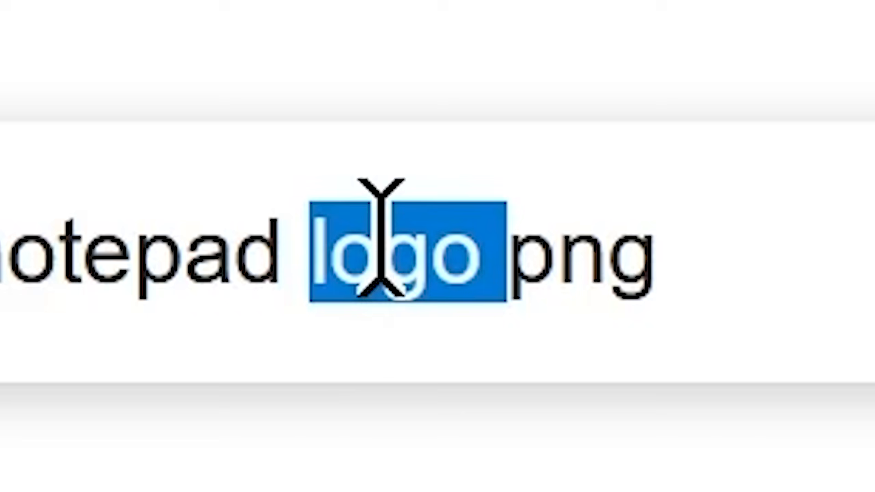
{"action": "type", "text": "icon"}
{"action": "key", "text": "Return"}
{"action": "key", "text": "ctrl+minus"}
{"action": "key", "text": "ctrl+minus"}
{"action": "key", "text": "ctrl+minus"}
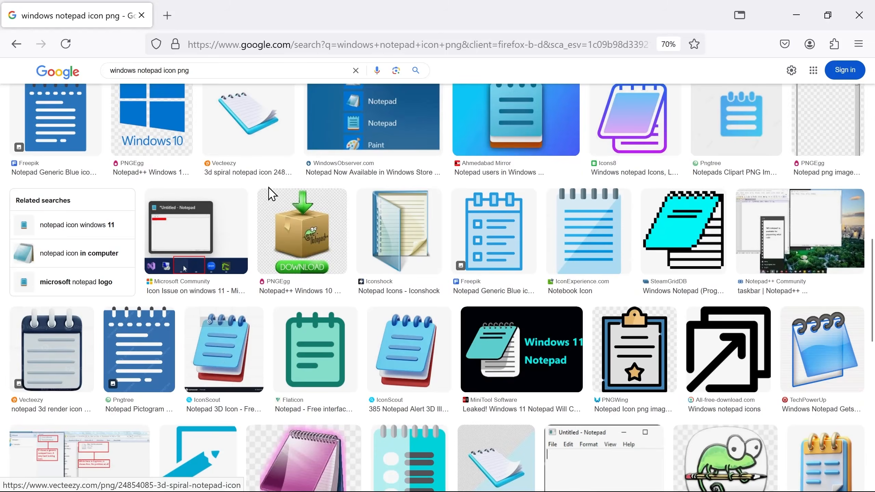
{"action": "scroll", "coordinate": [270, 193], "scroll_direction": "down", "scroll_amount": 5}
Step: Change the image search to "windows txt file icon png"
{"action": "double_click", "coordinate": [145, 70]}
{"action": "type", "text": "txt file"}
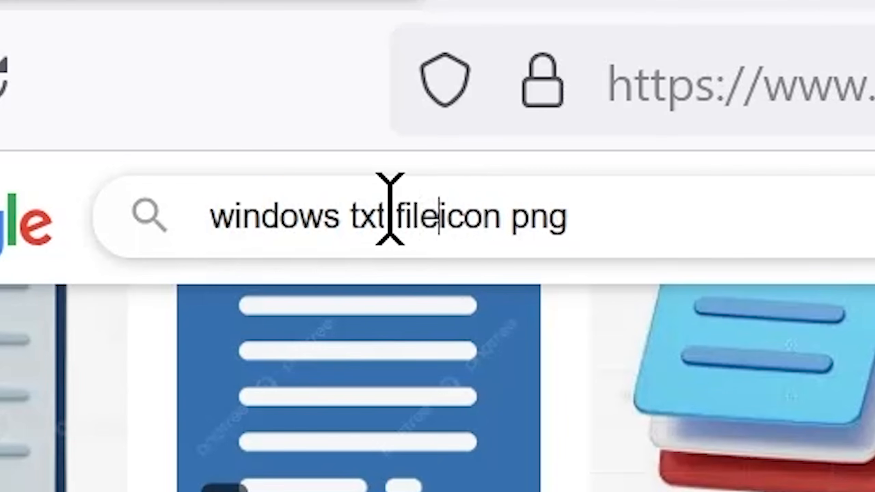
{"action": "key", "text": "Return"}
Step: Copy the Freepik lined-page image from the results and paste it into the thumbnail recreation document in Photoshop
{"action": "left_click", "coordinate": [725, 327]}
{"action": "right_click", "coordinate": [379, 286]}
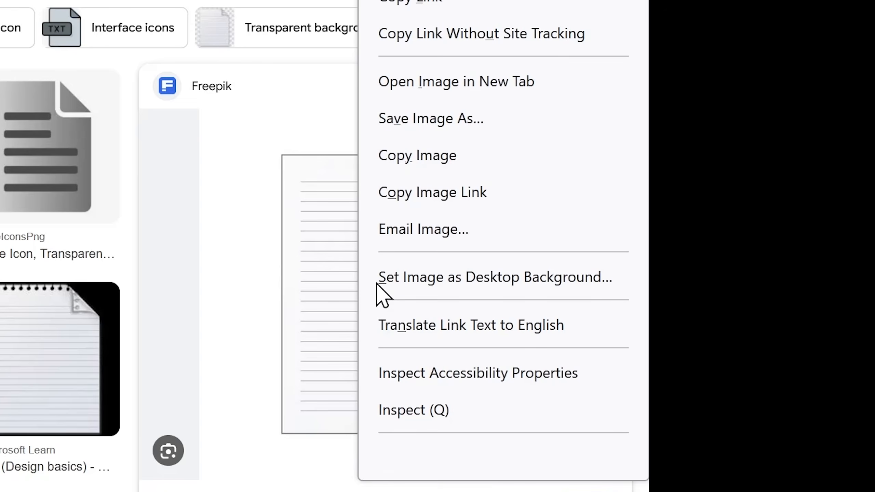
{"action": "left_click", "coordinate": [421, 156]}
{"action": "key", "text": "alt+Tab"}
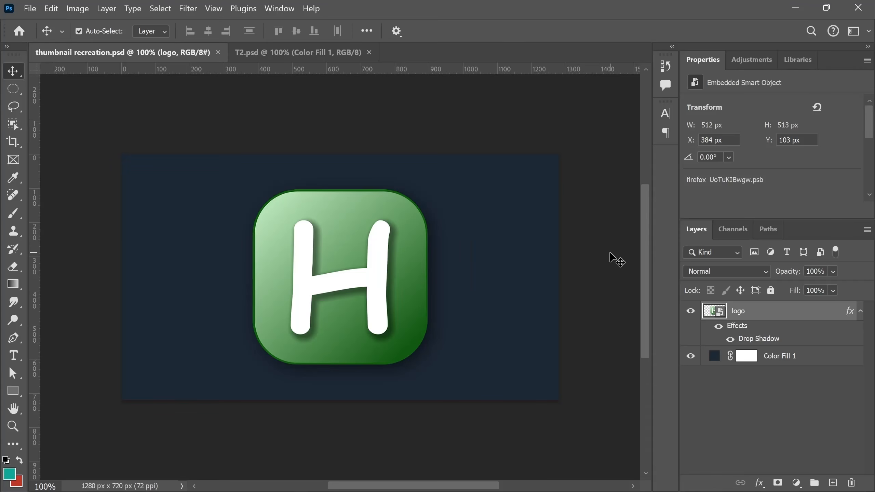
{"action": "key", "text": "ctrl+v"}
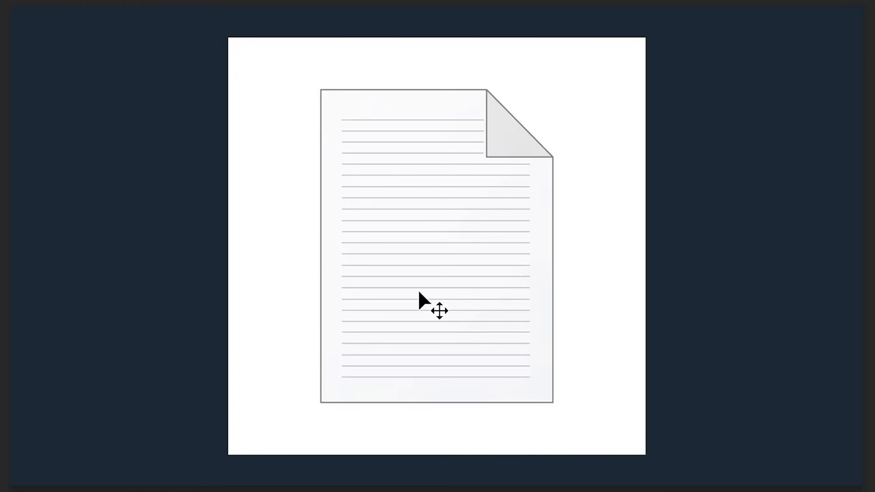
Step: Convert the pasted page image layer to a smart object and open its contents for editing
{"action": "right_click", "coordinate": [494, 174]}
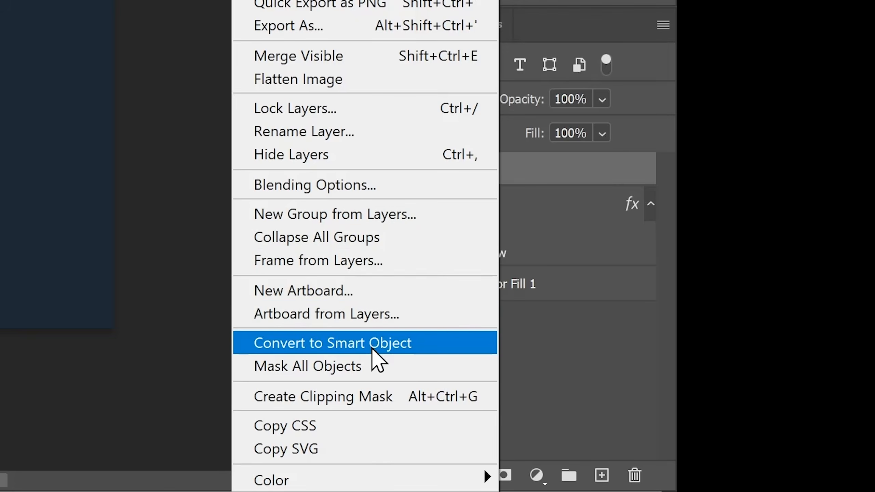
{"action": "left_click", "coordinate": [372, 344]}
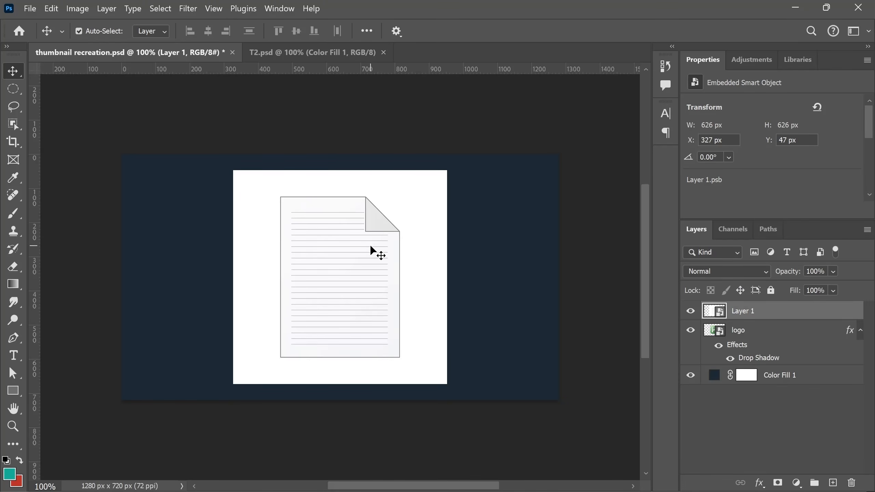
{"action": "double_click", "coordinate": [714, 312]}
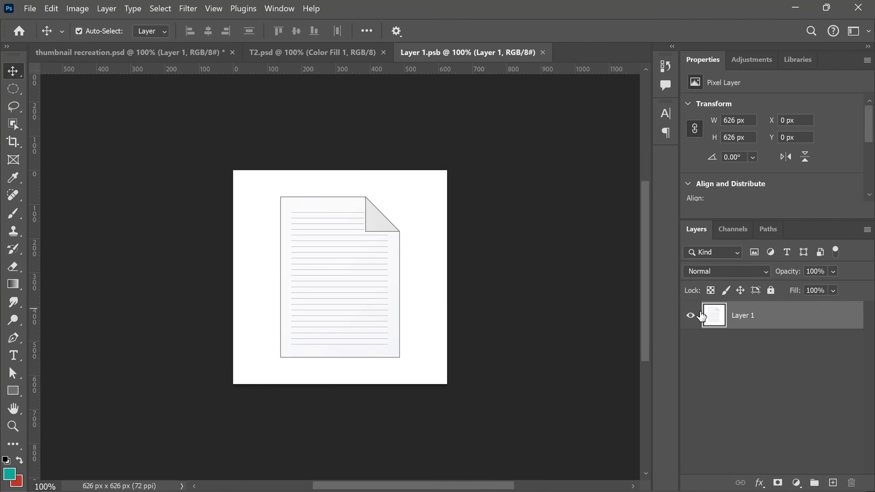
{"action": "scroll", "coordinate": [314, 245], "scroll_direction": "up", "scroll_amount": 3}
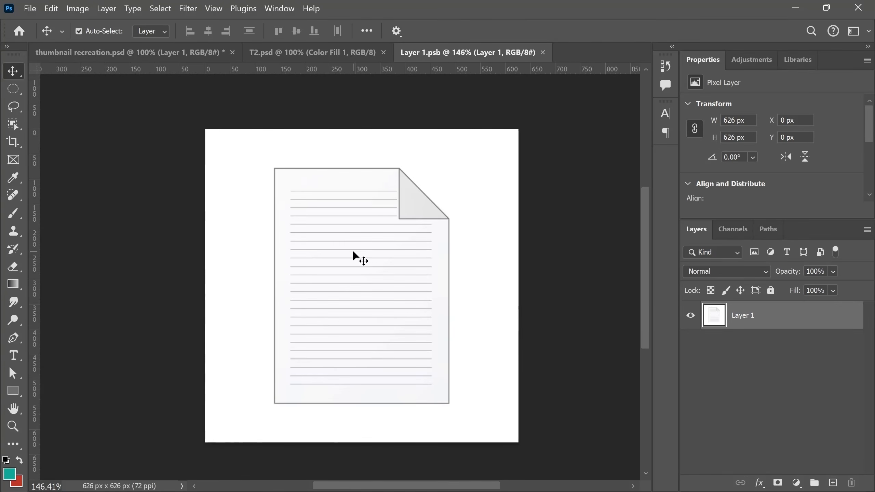
Step: Trace the outline of the page with the Polygonal Lasso and mask the layer to that selection
{"action": "right_click", "coordinate": [13, 106]}
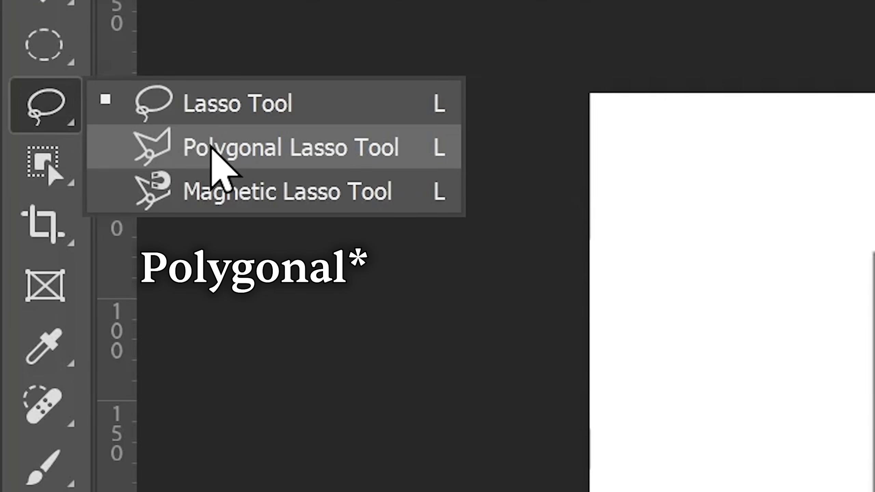
{"action": "left_click", "coordinate": [211, 148]}
{"action": "left_click", "coordinate": [564, 161]}
{"action": "scroll", "coordinate": [584, 272], "scroll_direction": "up", "scroll_amount": 3}
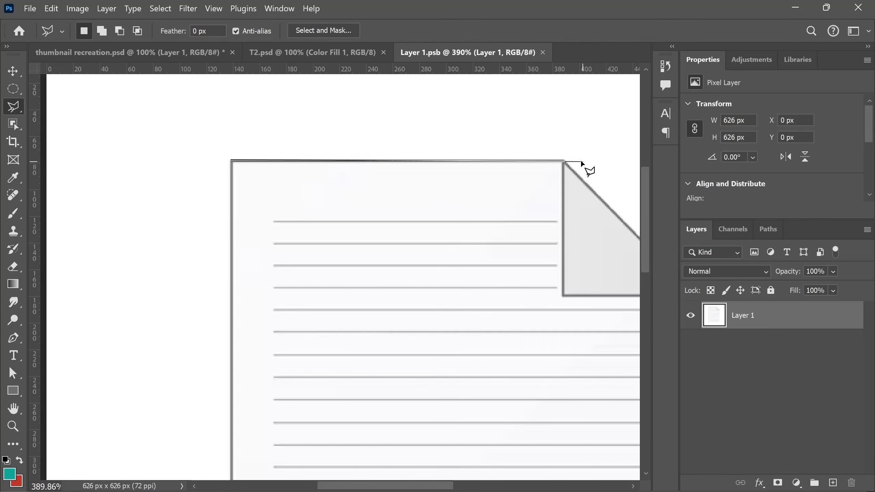
{"action": "left_click", "coordinate": [503, 223]}
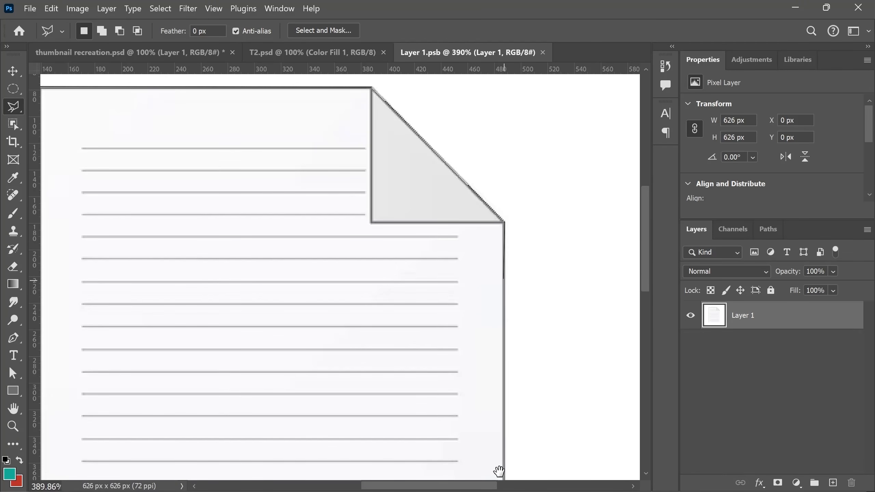
{"action": "scroll", "coordinate": [329, 410], "scroll_direction": "left", "scroll_amount": 5}
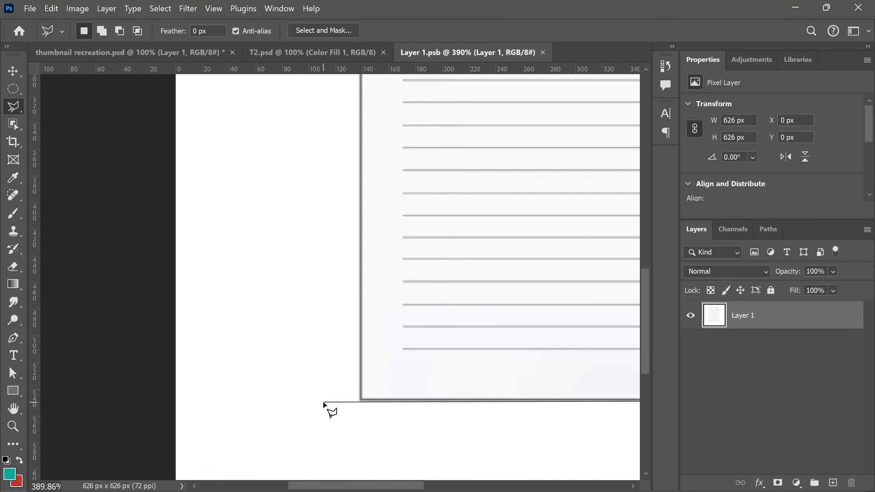
{"action": "scroll", "coordinate": [350, 398], "scroll_direction": "up", "scroll_amount": 3}
{"action": "scroll", "coordinate": [350, 398], "scroll_direction": "up", "scroll_amount": 5}
{"action": "left_click", "coordinate": [351, 174]}
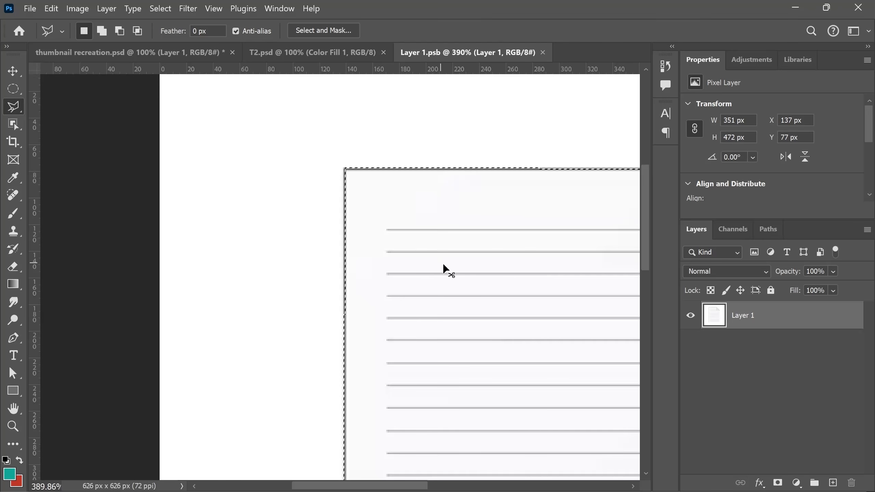
{"action": "key", "text": "ctrl+0"}
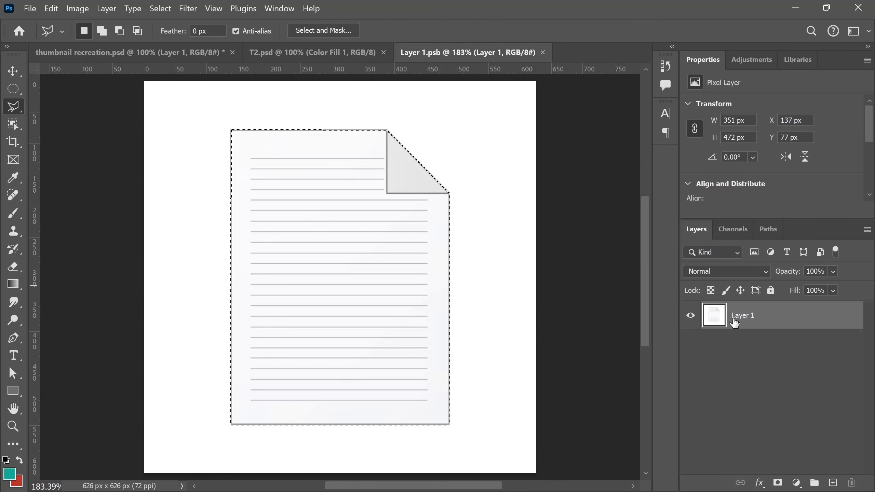
{"action": "left_click", "coordinate": [779, 483]}
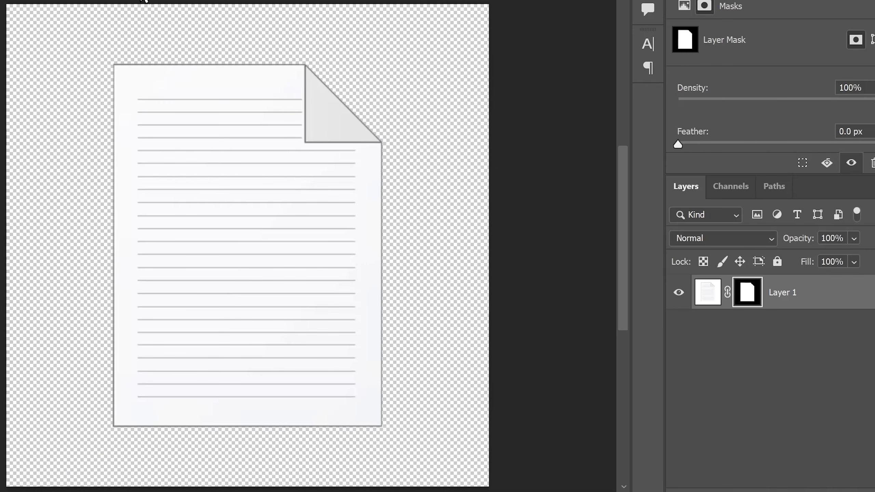
Step: View the page layer's mask on its own in the canvas and return to the normal image view
{"action": "left_click", "coordinate": [708, 296]}
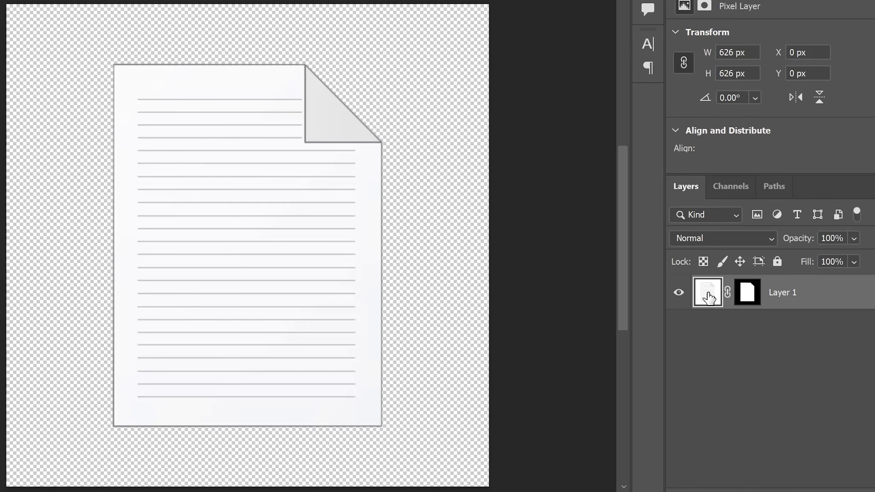
{"action": "left_click", "coordinate": [750, 297], "text": "alt"}
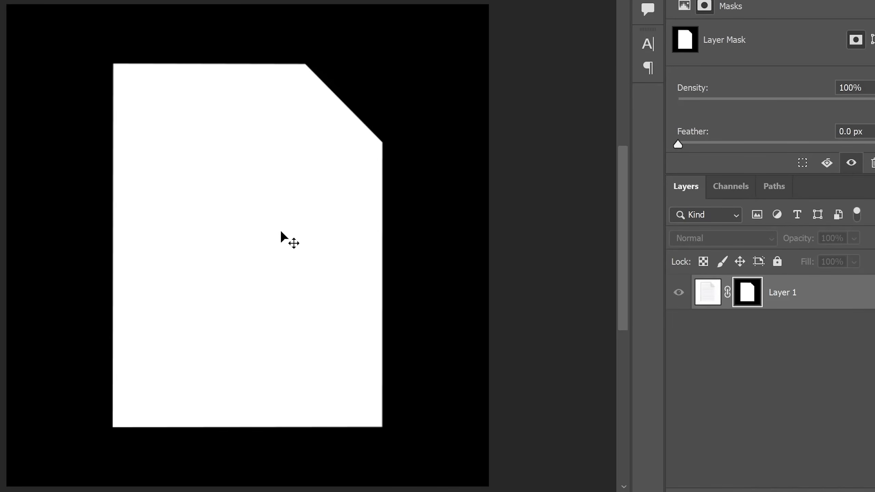
{"action": "left_click", "coordinate": [749, 293], "text": "alt"}
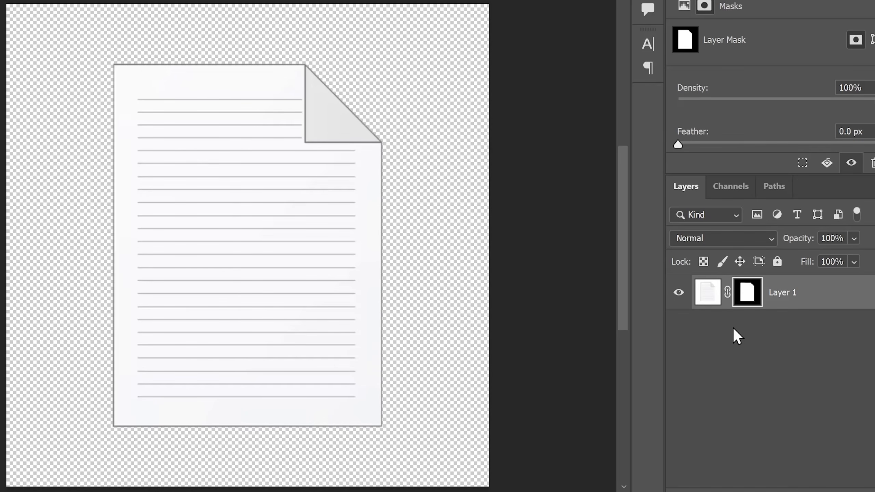
Step: Disable the page layer's mask and enable it again
{"action": "right_click", "coordinate": [748, 294]}
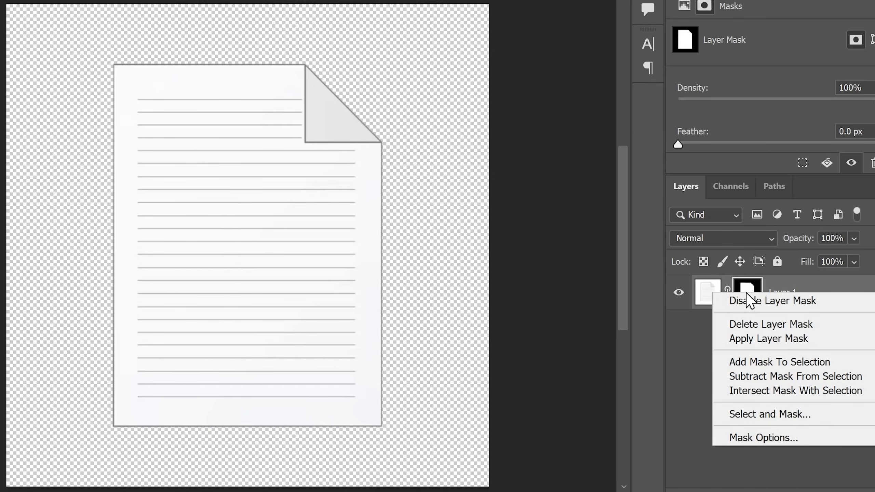
{"action": "left_click", "coordinate": [764, 301]}
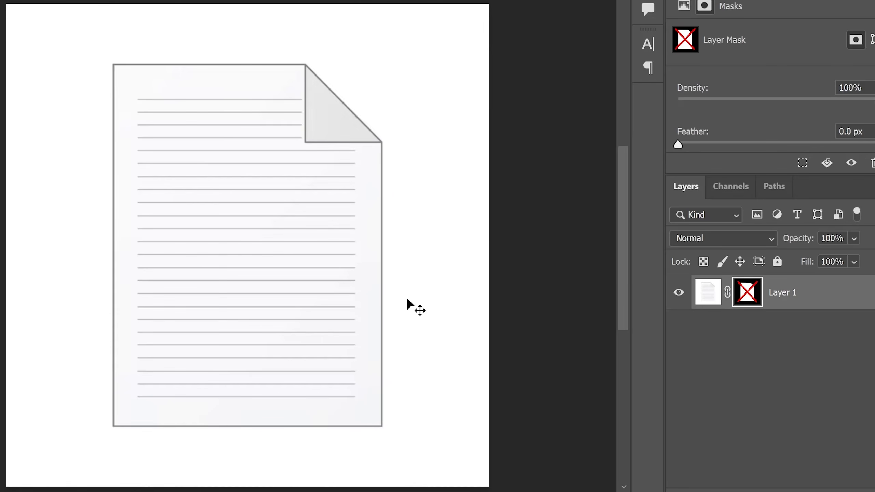
{"action": "right_click", "coordinate": [749, 293]}
{"action": "left_click", "coordinate": [774, 300]}
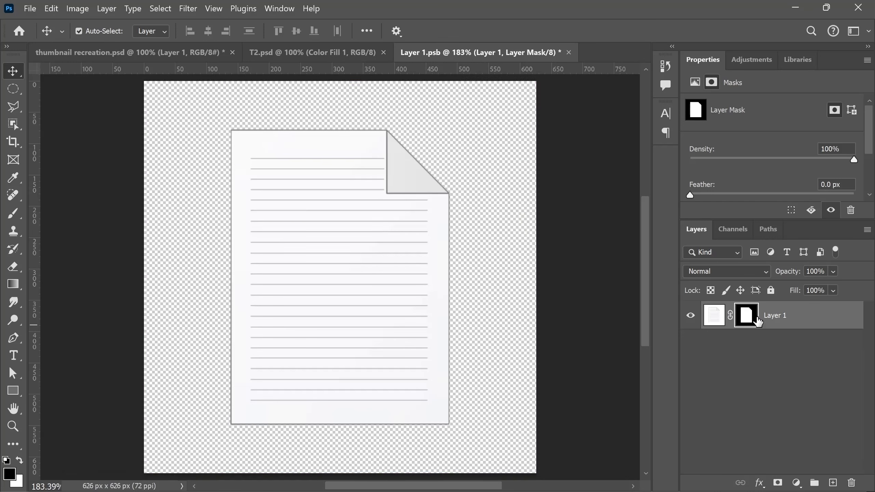
Step: Save the page smart object and close it to return to the thumbnail document
{"action": "key", "text": "ctrl+s"}
{"action": "key", "text": "ctrl+w"}
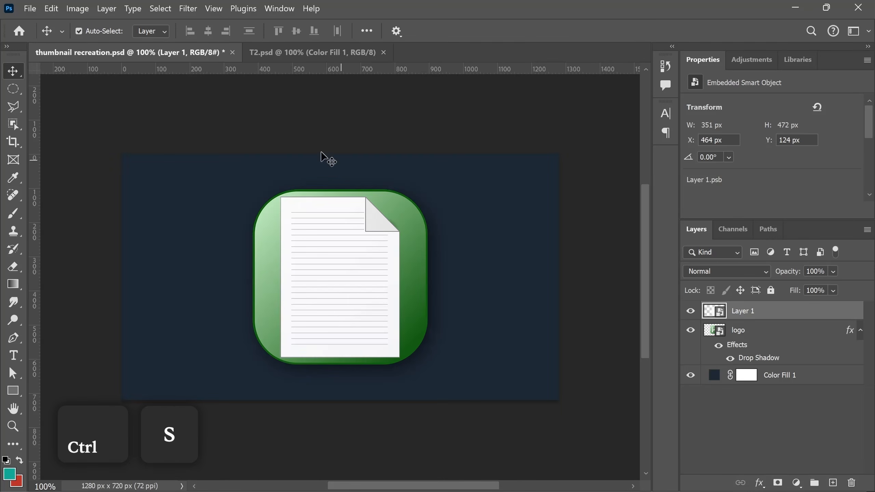
Step: Scale the page down to under half its size and place it to the upper left of the logo
{"action": "left_click_drag", "start_coordinate": [340, 256], "coordinate": [417, 279]}
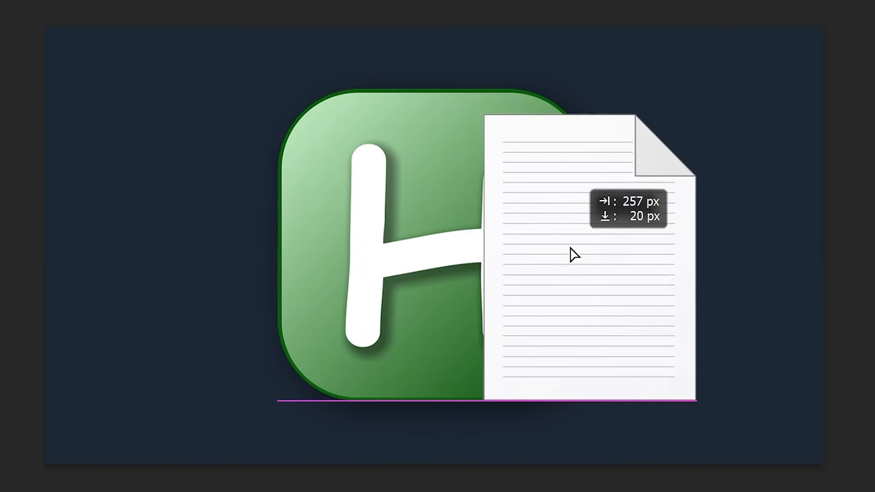
{"action": "left_click_drag", "start_coordinate": [572, 248], "coordinate": [571, 253]}
{"action": "key", "text": "ctrl+t"}
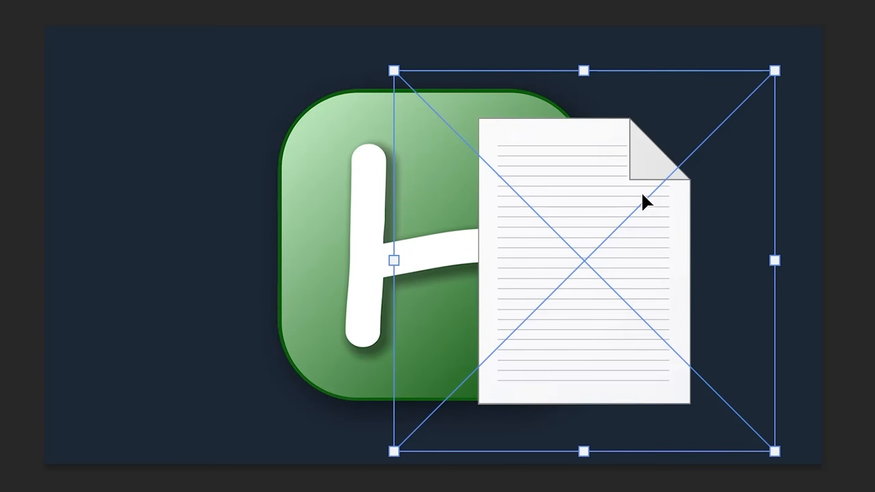
{"action": "left_click_drag", "start_coordinate": [776, 69], "coordinate": [565, 281]}
{"action": "left_click_drag", "start_coordinate": [519, 383], "coordinate": [208, 156]}
{"action": "key", "text": "Return"}
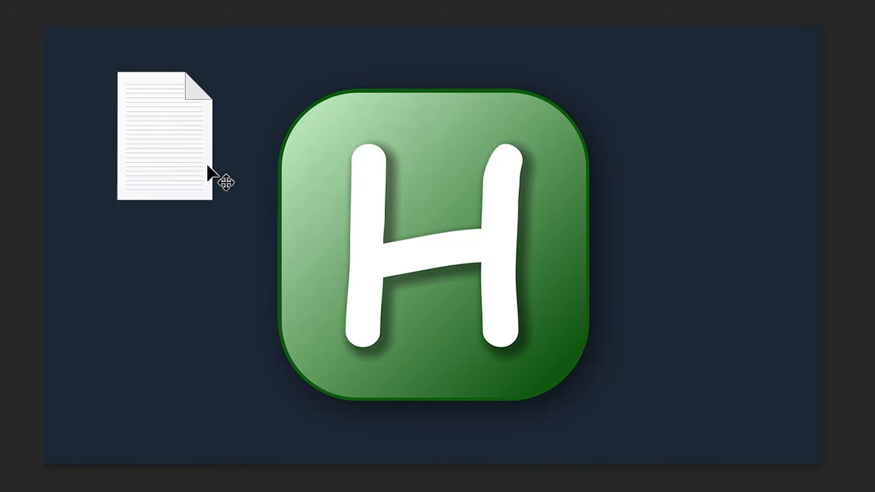
Step: Duplicate the page twice, placing one copy to the lower left and one to the upper right of the logo
{"action": "left_click_drag", "start_coordinate": [179, 147], "coordinate": [152, 365]}
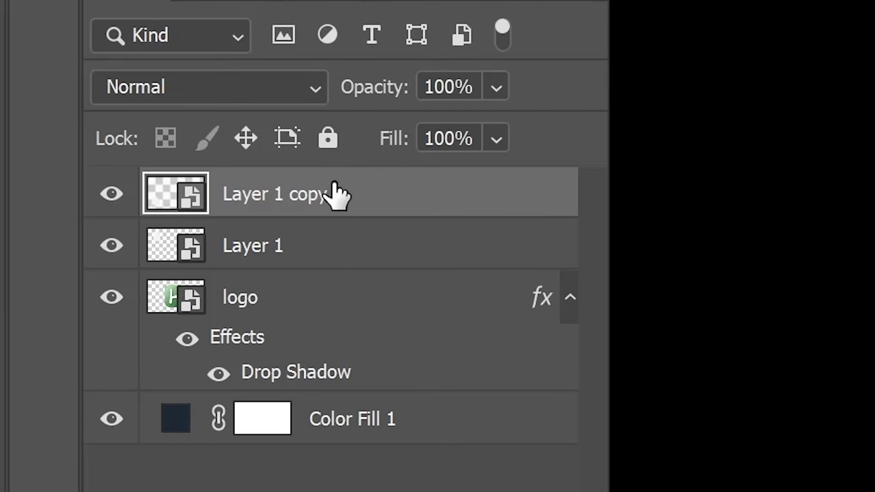
{"action": "left_click_drag", "start_coordinate": [270, 247], "coordinate": [302, 256]}
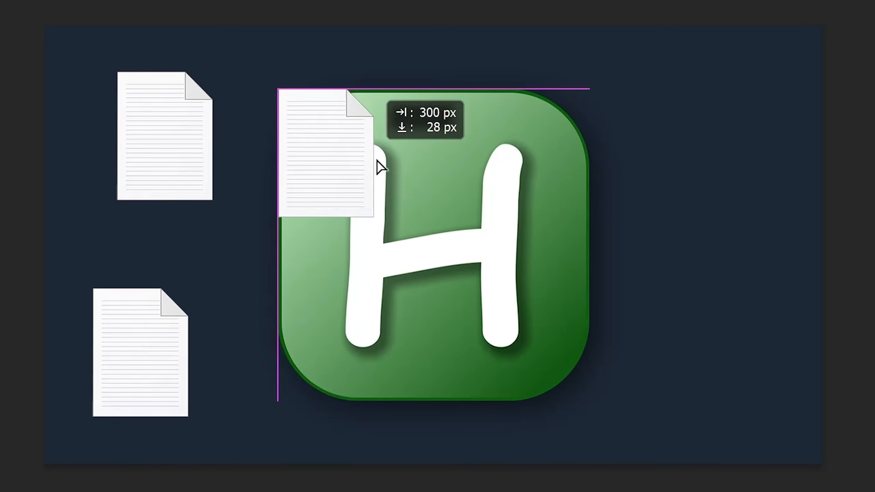
{"action": "left_click_drag", "start_coordinate": [381, 167], "coordinate": [707, 142]}
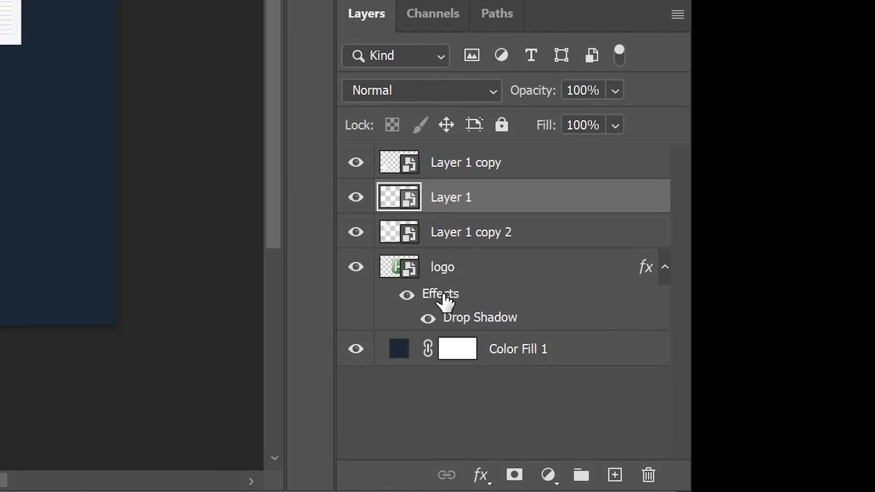
Step: Try the logo's drop shadow on the upper-left page and remove it, and duplicate the upper-right page to the lower right of the logo
{"action": "left_click_drag", "start_coordinate": [444, 300], "coordinate": [465, 238]}
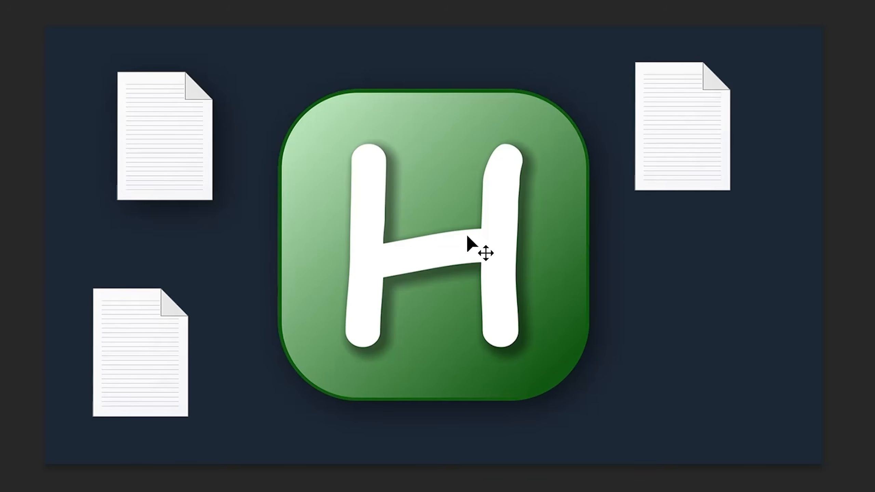
{"action": "left_click_drag", "start_coordinate": [681, 125], "coordinate": [686, 335]}
{"action": "left_click_drag", "start_coordinate": [568, 268], "coordinate": [824, 471]}
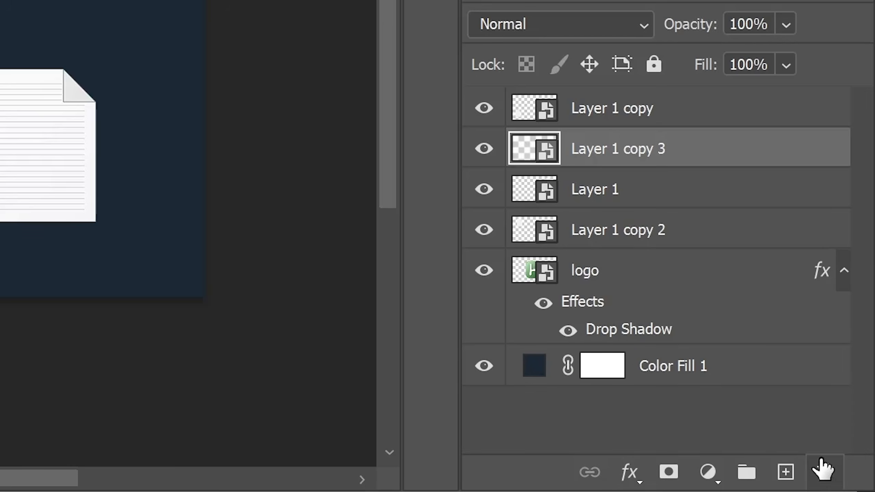
Step: Group the four page layers and name the group "notepads"
{"action": "left_click", "coordinate": [660, 245]}
{"action": "left_click", "coordinate": [629, 111], "text": "shift"}
{"action": "key", "text": "ctrl"}
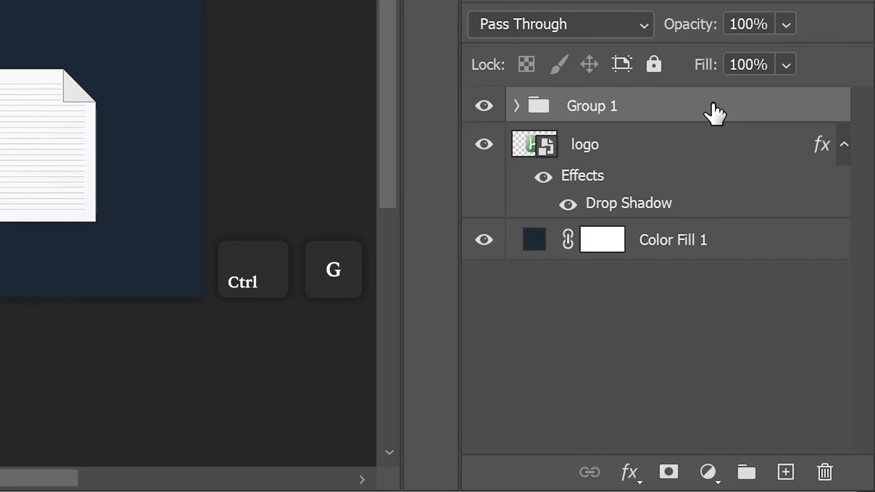
{"action": "double_click", "coordinate": [590, 107]}
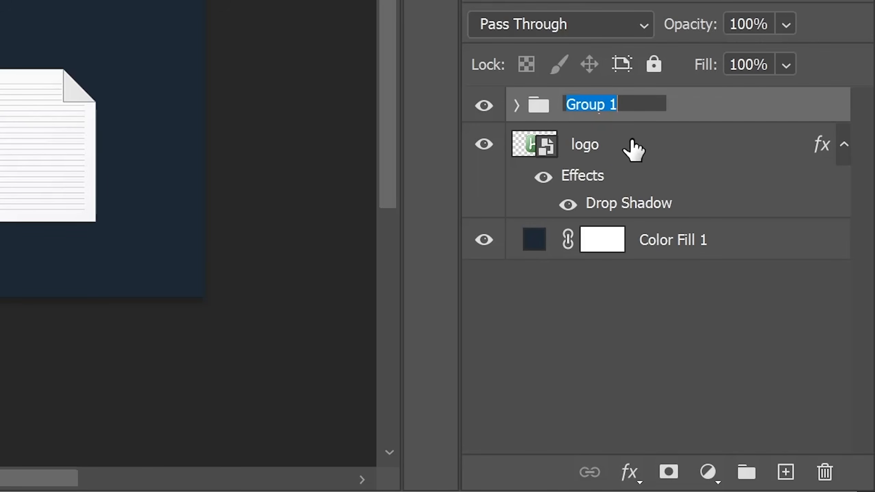
{"action": "type", "text": "notepads"}
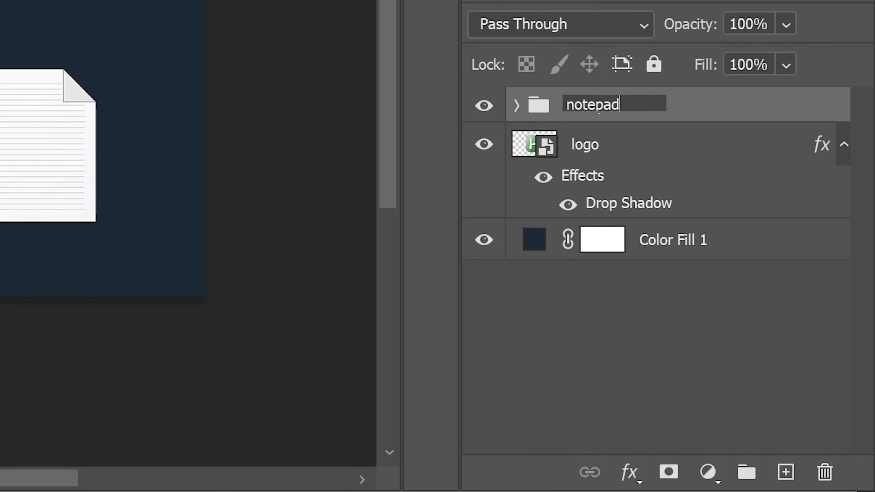
{"action": "key", "text": "Return"}
Step: Check the contents of the notepads group and copy the logo's drop shadow effect onto the group
{"action": "left_click", "coordinate": [517, 107]}
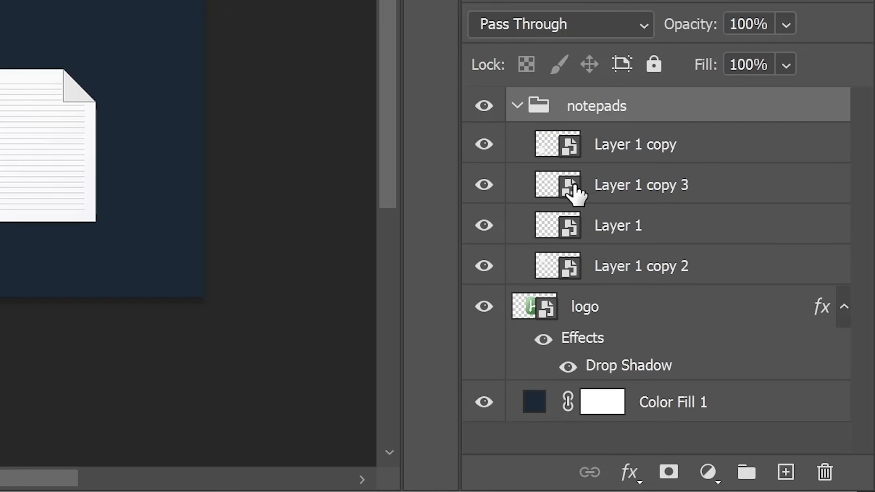
{"action": "left_click", "coordinate": [517, 106]}
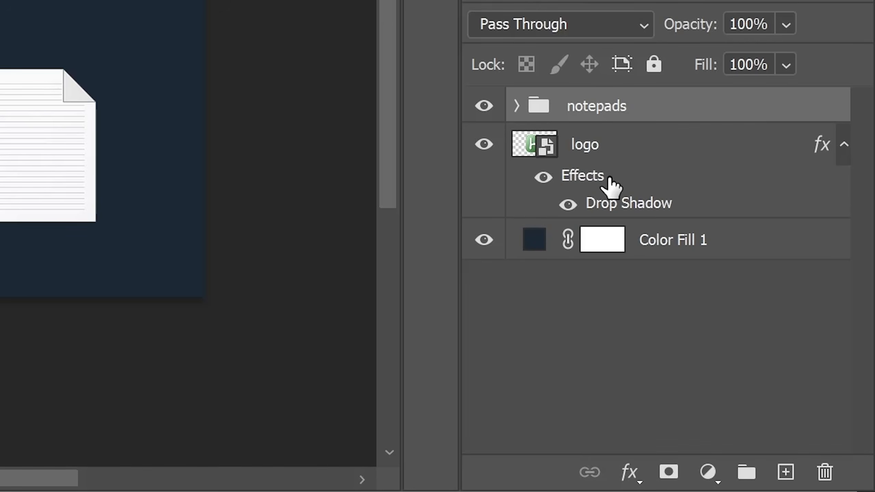
{"action": "left_click_drag", "start_coordinate": [585, 175], "coordinate": [638, 107]}
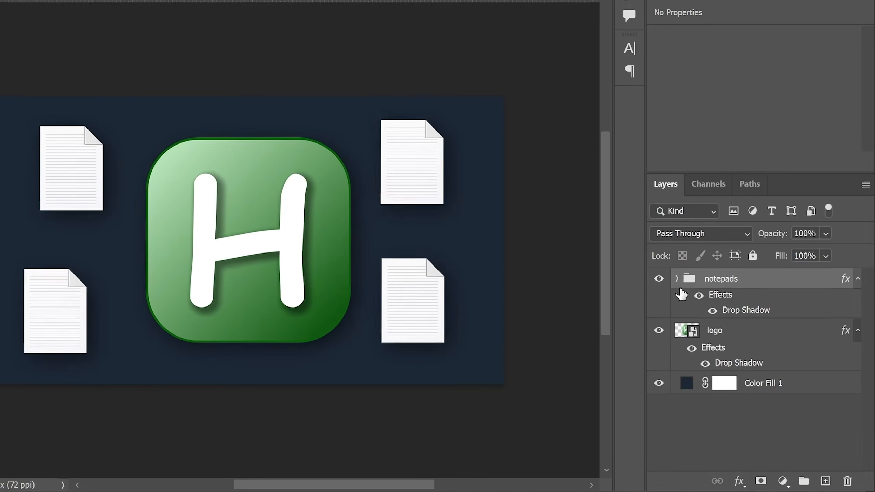
Step: Try copying the notepads group's drop shadow onto the individual page layers and undo the copies
{"action": "left_click", "coordinate": [676, 279]}
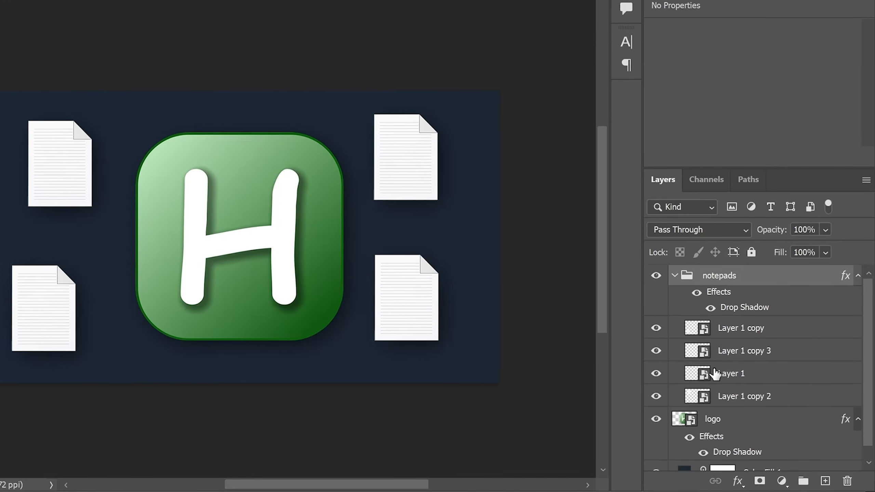
{"action": "left_click_drag", "start_coordinate": [699, 291], "coordinate": [726, 329]}
{"action": "left_click_drag", "start_coordinate": [732, 379], "coordinate": [736, 378]}
{"action": "key", "text": "ctrl+z"}
{"action": "key", "text": "ctrl+z"}
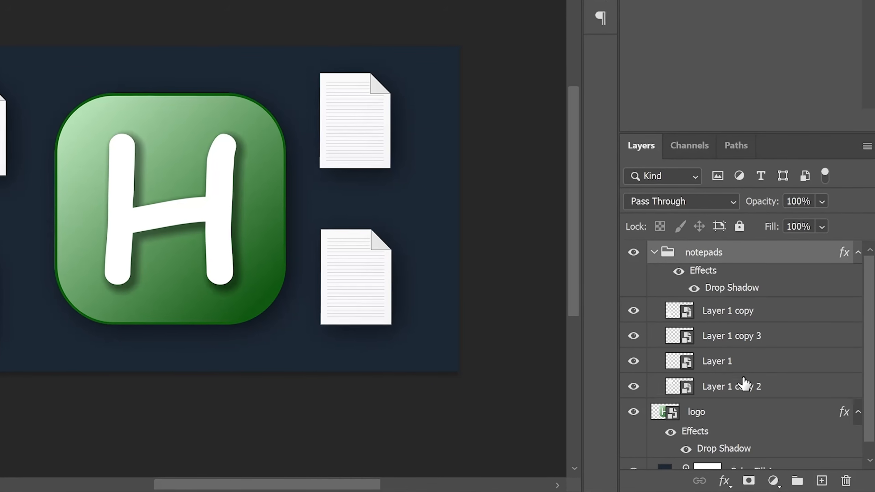
Step: Dock Properties and Layers together in one panel group, show the layers, and collapse the notepads group
{"action": "left_click", "coordinate": [651, 249]}
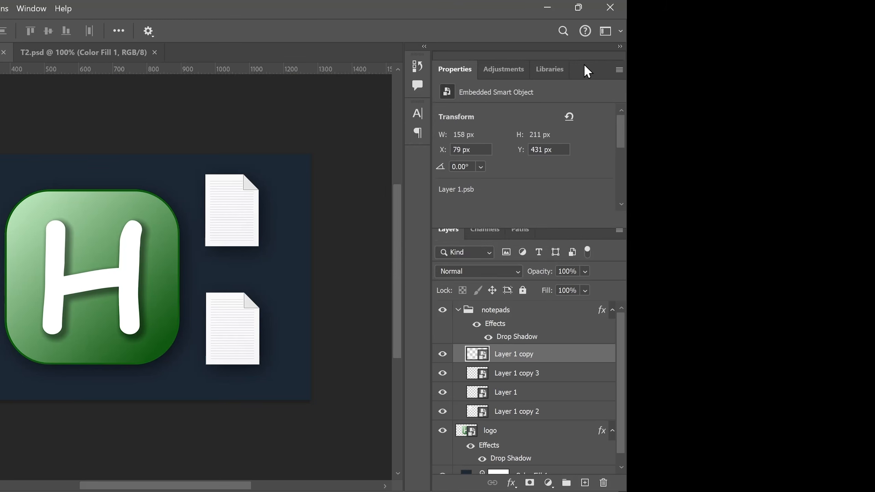
{"action": "left_click_drag", "start_coordinate": [584, 70], "coordinate": [586, 239]}
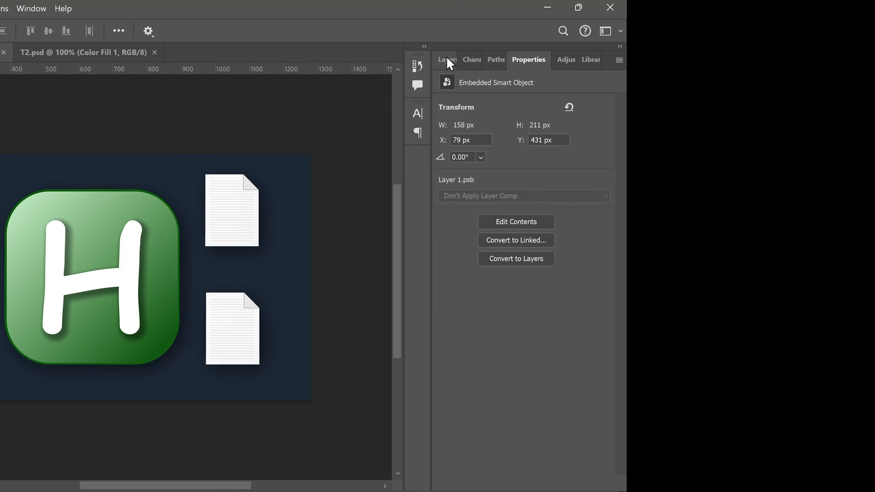
{"action": "left_click", "coordinate": [455, 63]}
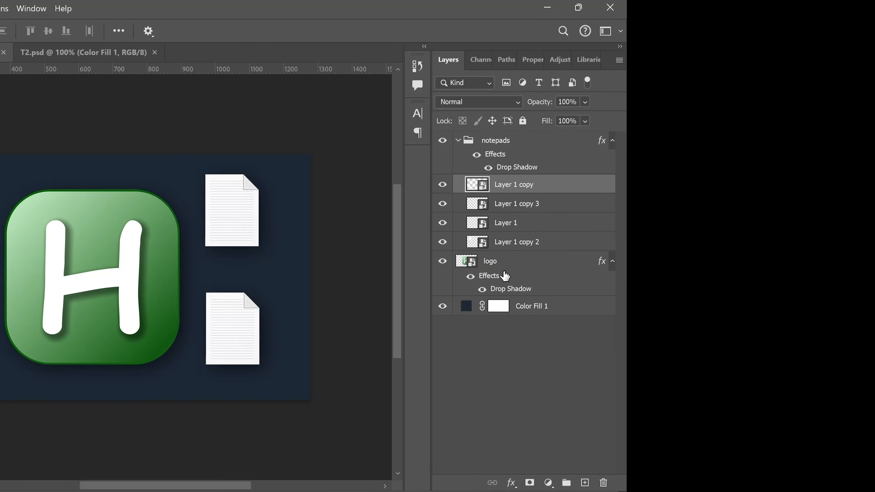
{"action": "left_click", "coordinate": [457, 140]}
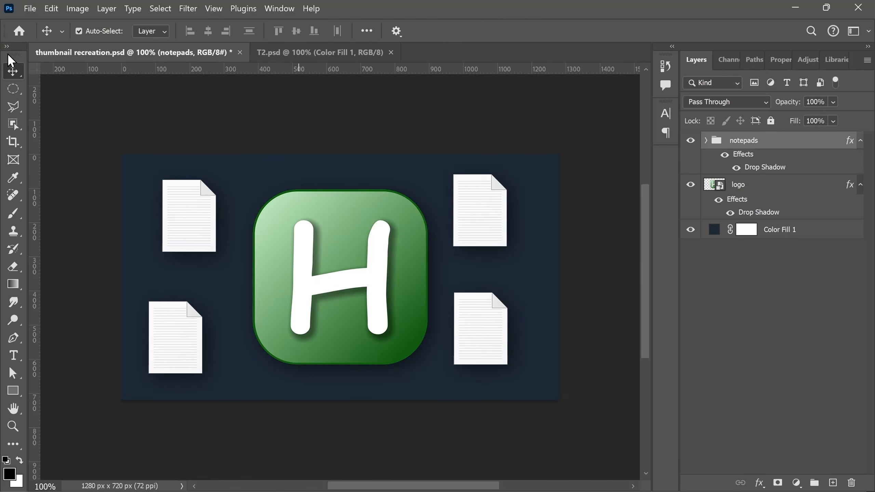
Step: Try moving the toolbar to the opposite side of the workspace and return it to its original place
{"action": "left_click_drag", "start_coordinate": [9, 56], "coordinate": [644, 97]}
{"action": "left_click_drag", "start_coordinate": [643, 63], "coordinate": [22, 88]}
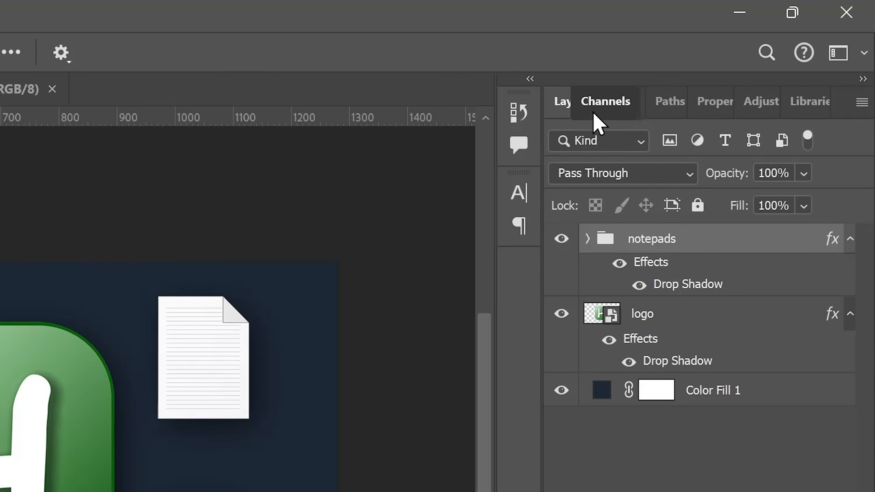
Step: Pull the Channels panel out of the Layers panel group into its own column and close it
{"action": "left_click_drag", "start_coordinate": [715, 64], "coordinate": [659, 153]}
{"action": "left_click_drag", "start_coordinate": [505, 261], "coordinate": [514, 269]}
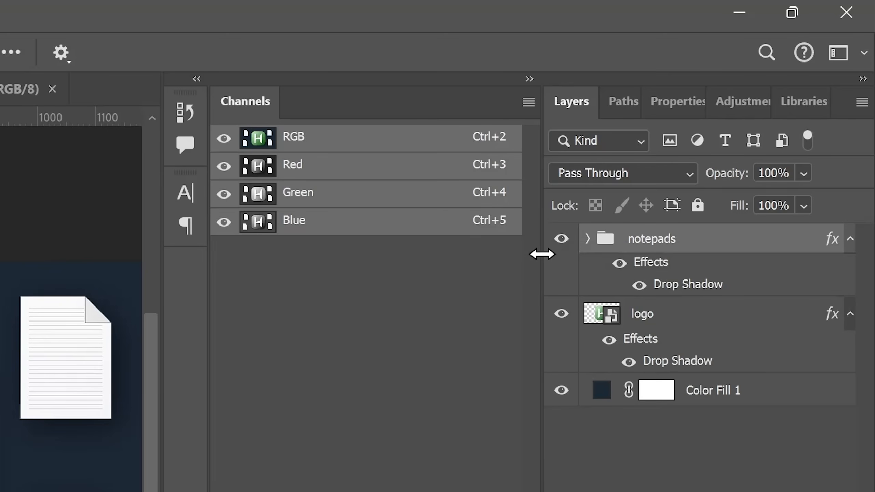
{"action": "right_click", "coordinate": [242, 104]}
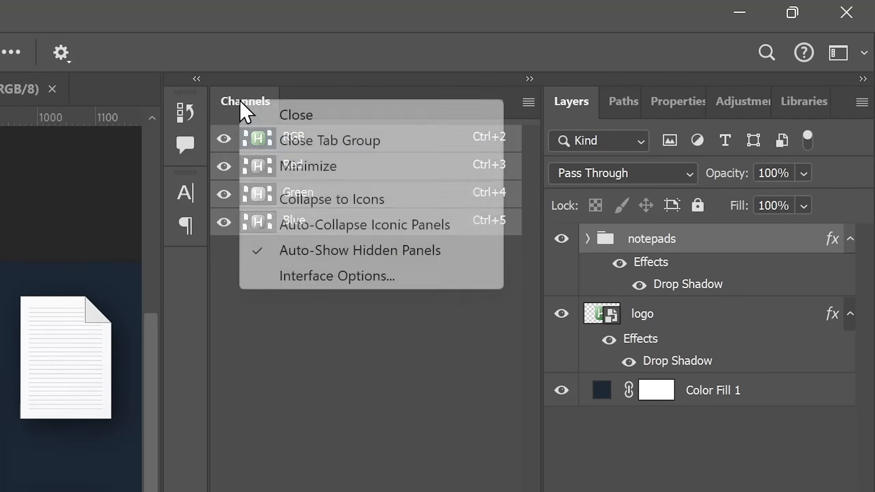
{"action": "left_click", "coordinate": [305, 115]}
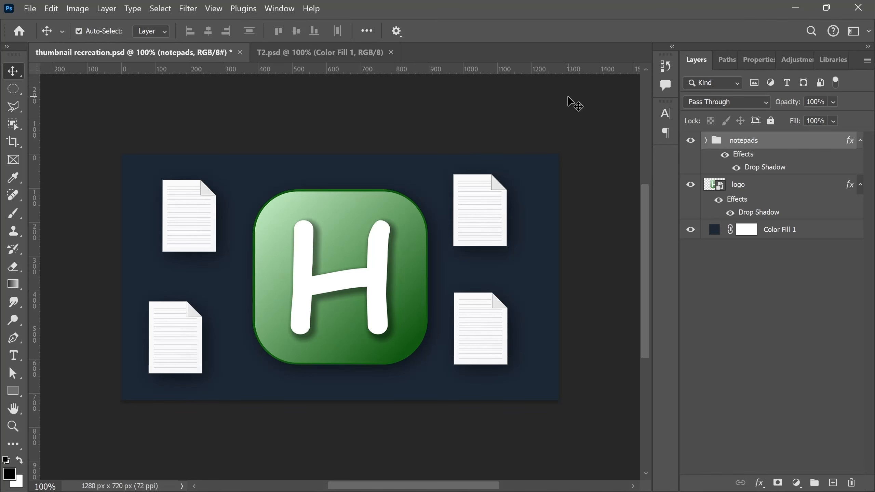
Step: Show the Notes panel, collapse it to its icon, and close it
{"action": "left_click", "coordinate": [284, 11]}
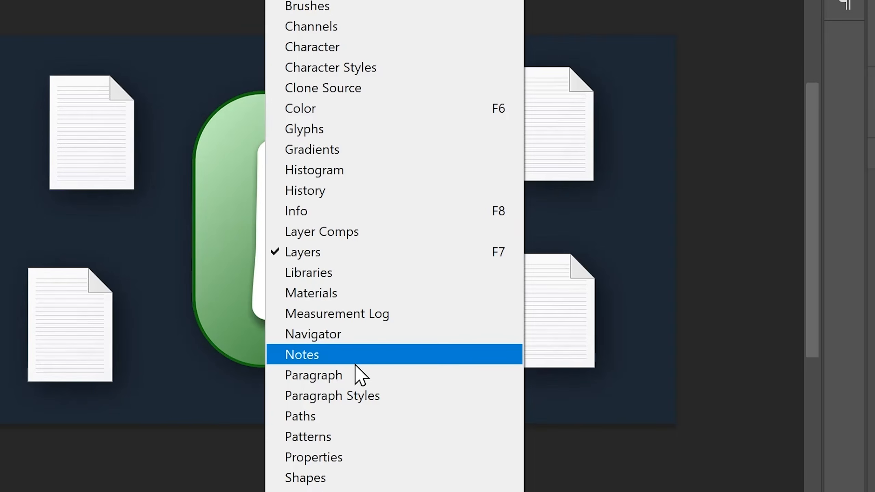
{"action": "left_click", "coordinate": [355, 363]}
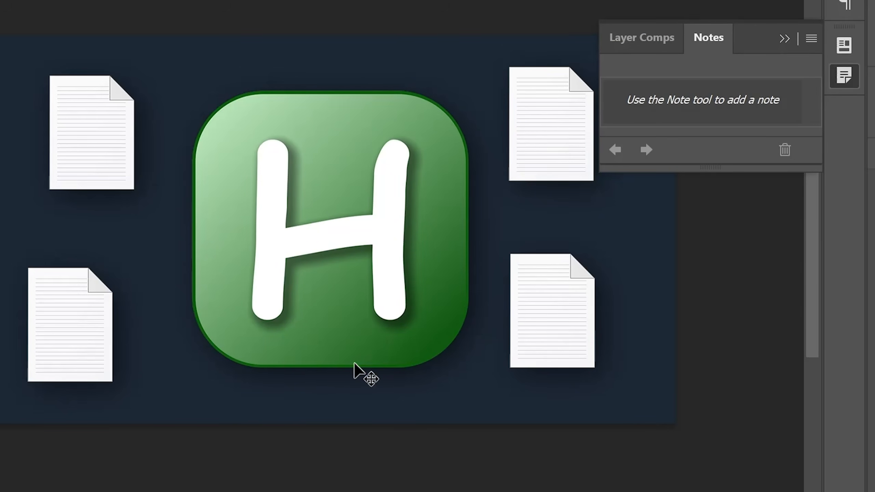
{"action": "left_click", "coordinate": [785, 39]}
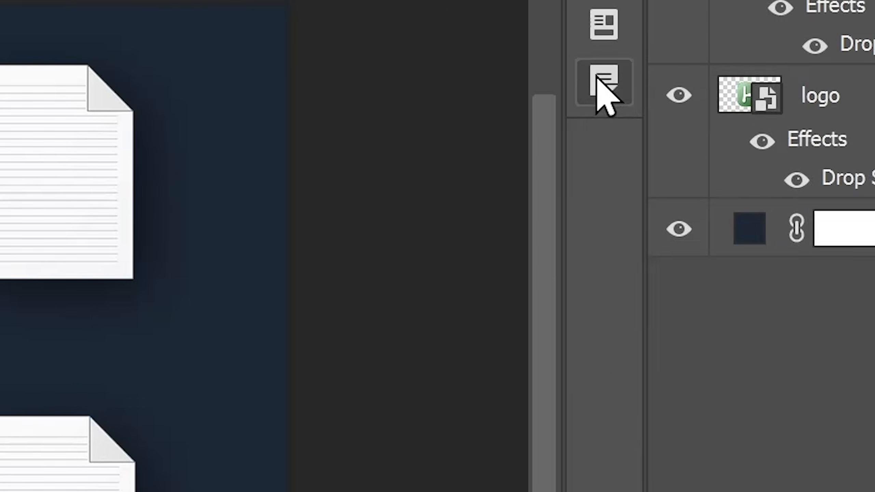
{"action": "right_click", "coordinate": [844, 75]}
{"action": "left_click", "coordinate": [676, 100]}
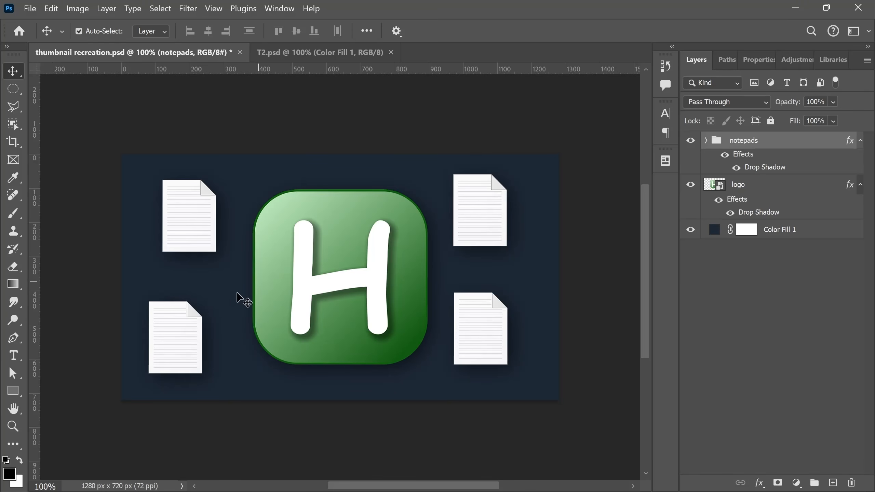
Step: Place the run.txt label just beneath the upright page and move its layer to the top of the notepads group
{"action": "left_click", "coordinate": [183, 337]}
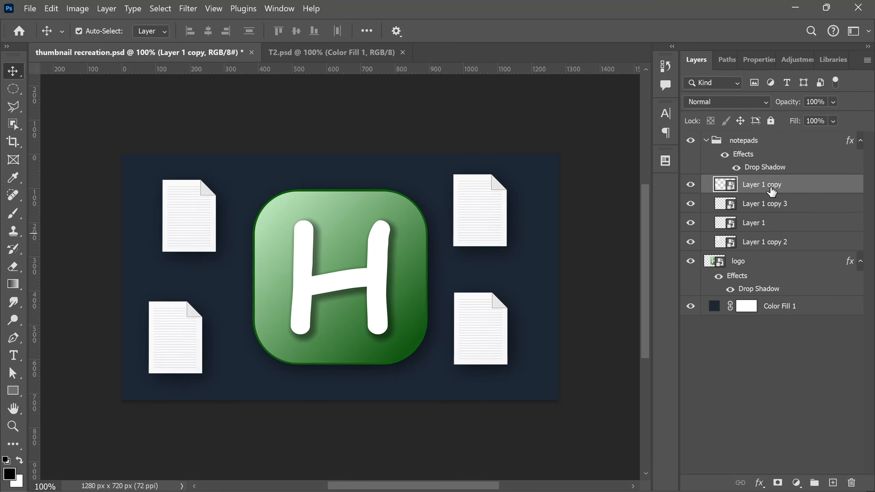
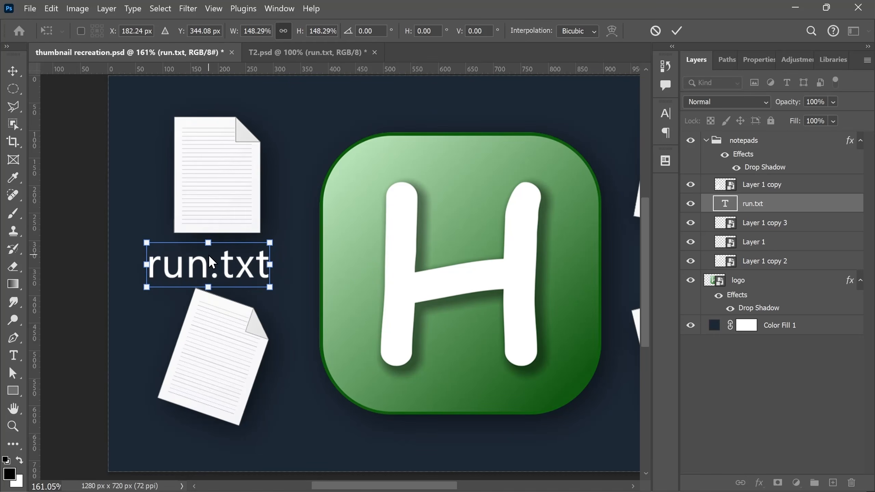
{"action": "left_click_drag", "start_coordinate": [210, 256], "coordinate": [222, 250]}
{"action": "key", "text": "Return"}
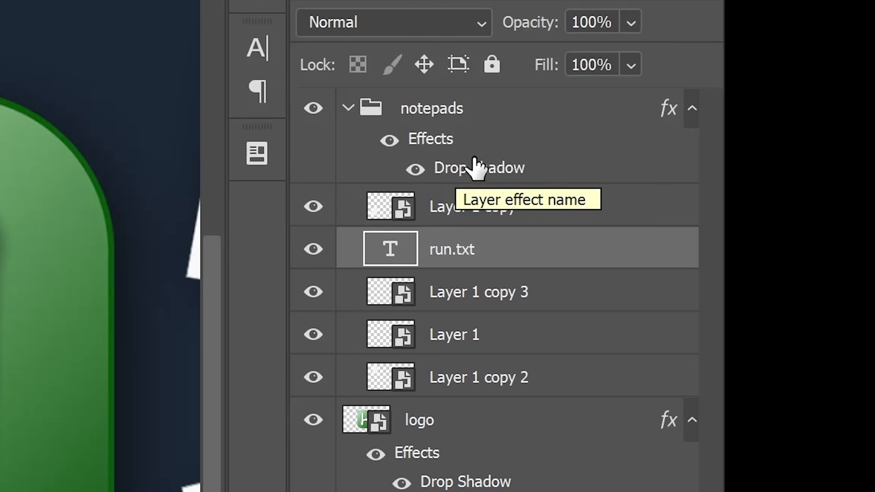
{"action": "left_click_drag", "start_coordinate": [469, 248], "coordinate": [454, 188]}
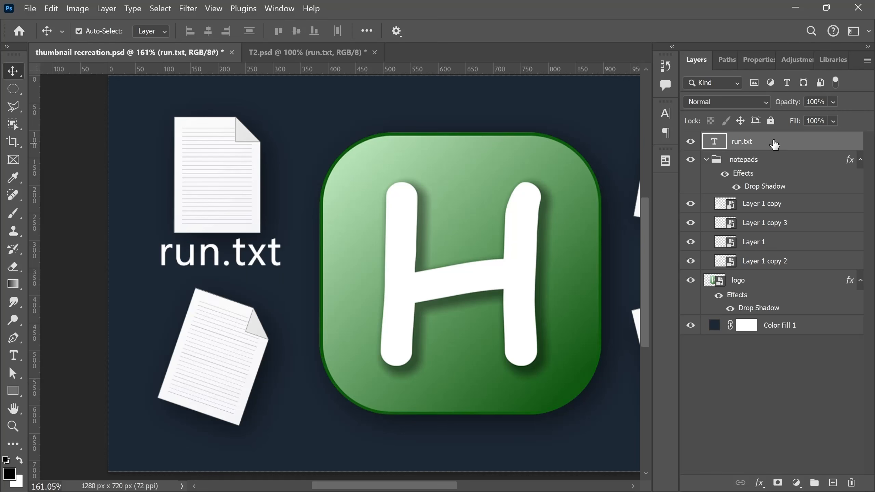
{"action": "left_click_drag", "start_coordinate": [776, 144], "coordinate": [772, 194]}
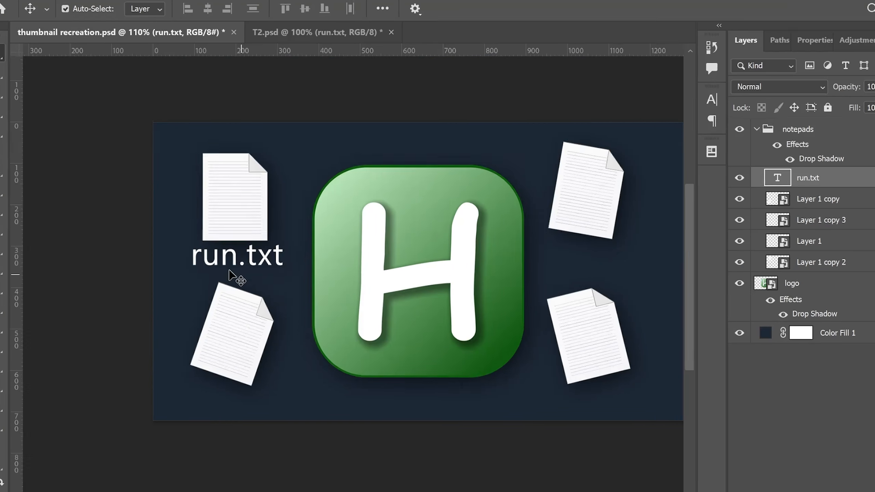
Step: Duplicate the run.txt label below the lower tilted page beside it and change the copy's text to system.txt
{"action": "key", "text": "alt"}
{"action": "left_click_drag", "start_coordinate": [217, 259], "coordinate": [198, 459]}
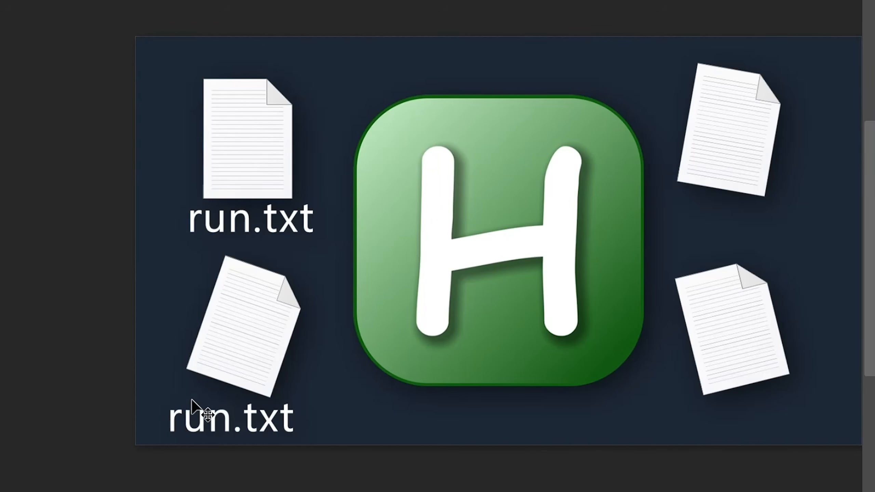
{"action": "double_click", "coordinate": [196, 414]}
{"action": "type", "text": "system.txt"}
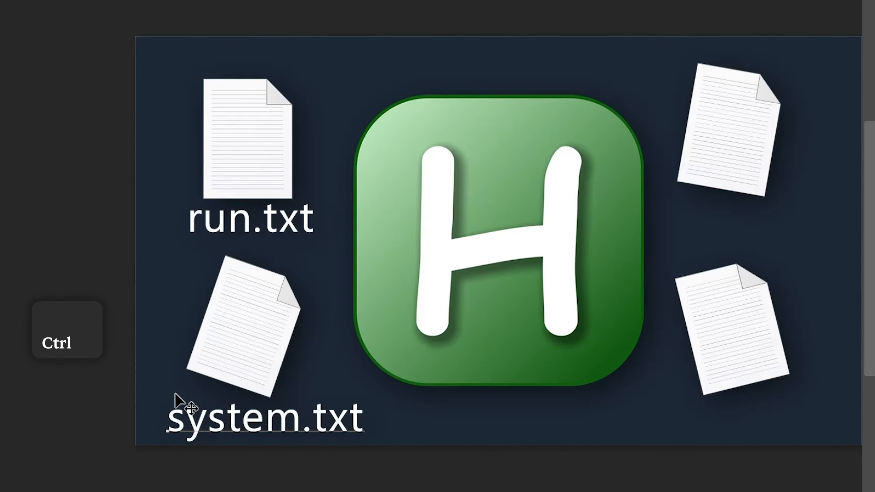
Step: Rotate the system.txt label to follow the tilted page's angle and shift it beneath that page
{"action": "key", "text": "ctrl+t"}
{"action": "left_click_drag", "start_coordinate": [383, 393], "coordinate": [383, 415]}
{"action": "left_click_drag", "start_coordinate": [300, 427], "coordinate": [263, 429]}
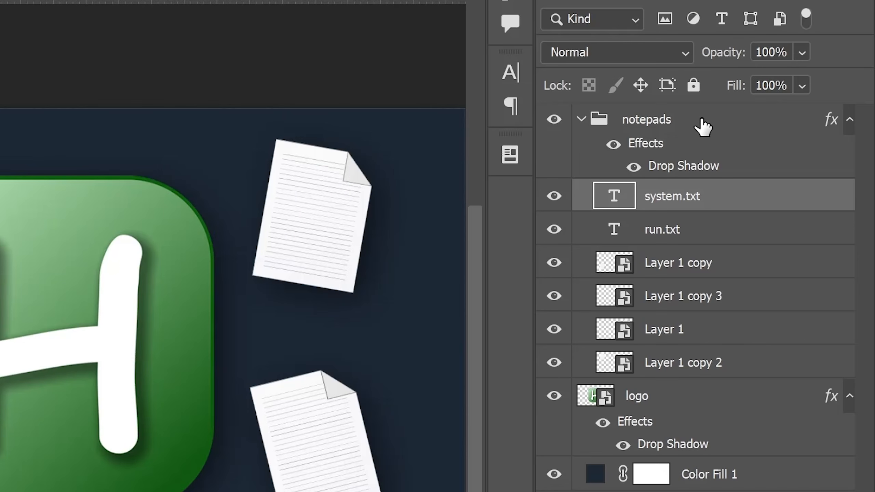
Step: Scale the whole notepads group down slightly so its pages and labels become smaller
{"action": "left_click", "coordinate": [703, 125]}
{"action": "key", "text": "ctrl+t"}
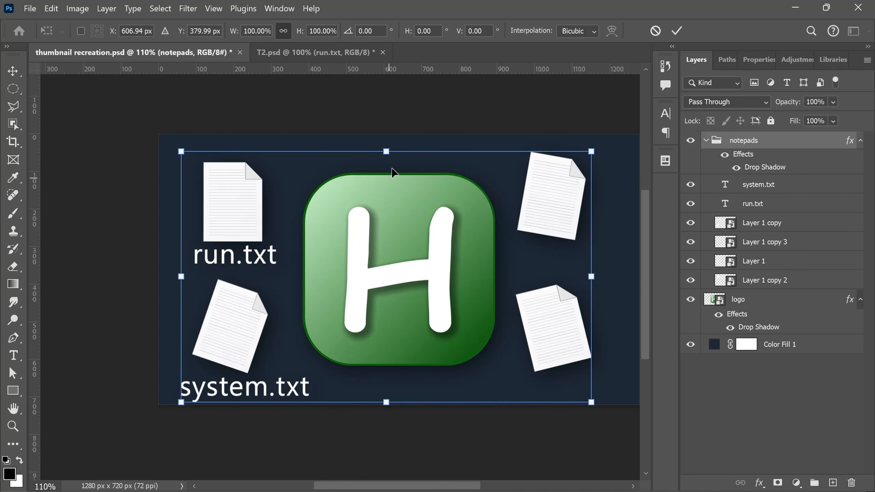
{"action": "left_click_drag", "start_coordinate": [594, 411], "coordinate": [557, 380]}
{"action": "key", "text": "Return"}
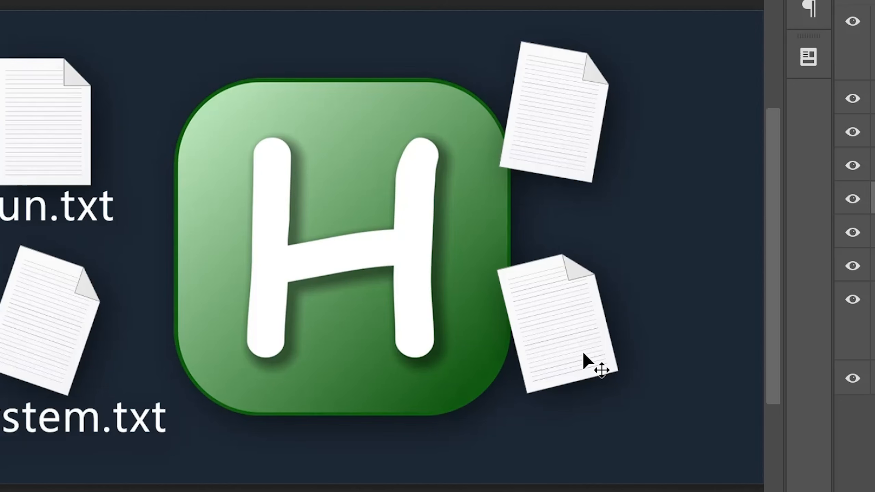
Step: Move the two pages overlapping the logo's right edge outward together and adjust the run.txt label beneath its page
{"action": "key", "text": "shift"}
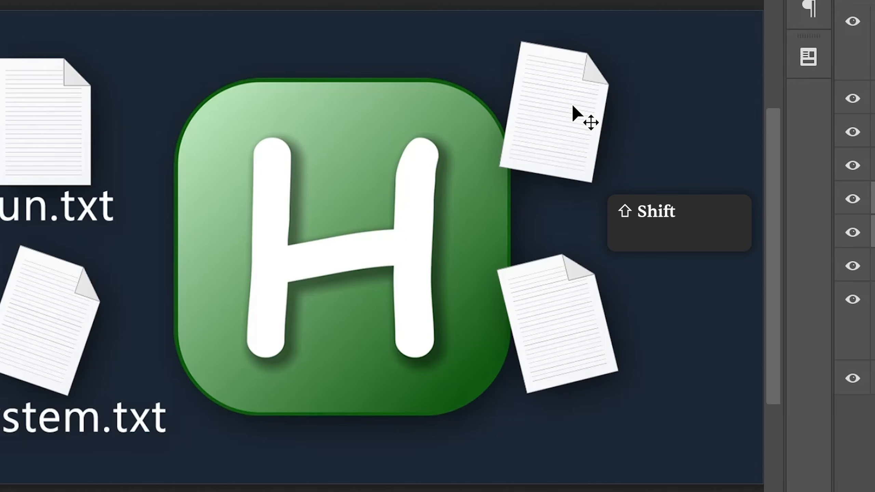
{"action": "left_click", "coordinate": [572, 105], "text": "shift"}
{"action": "left_click_drag", "start_coordinate": [584, 326], "coordinate": [647, 341]}
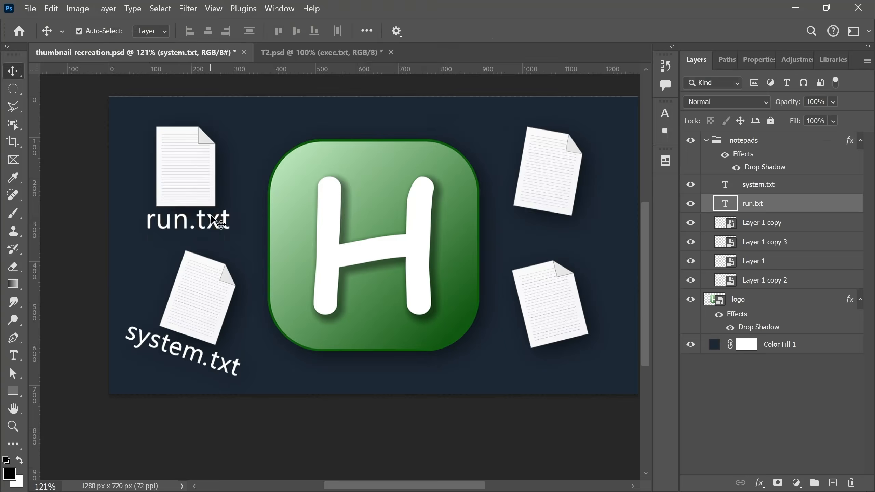
{"action": "key", "text": "ctrl+t"}
{"action": "left_click_drag", "start_coordinate": [83, 382], "coordinate": [228, 221]}
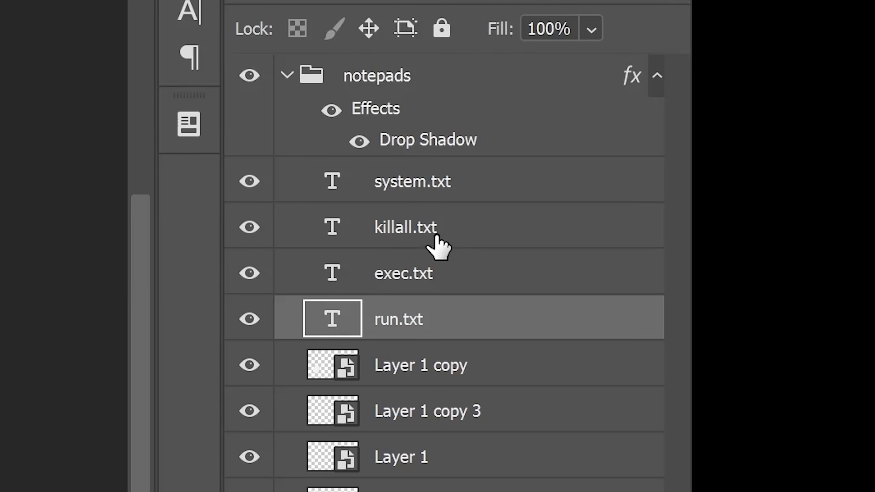
Step: Move the four text label layers out of the notepads group and put them in a new group named "text under logos"
{"action": "left_click", "coordinate": [463, 188], "text": "shift"}
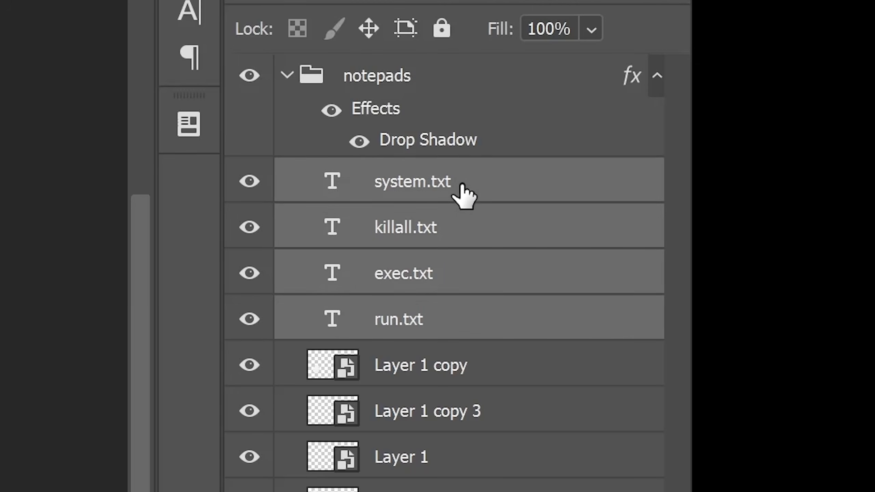
{"action": "left_click_drag", "start_coordinate": [457, 189], "coordinate": [412, 55]}
{"action": "key", "text": "ctrl+g"}
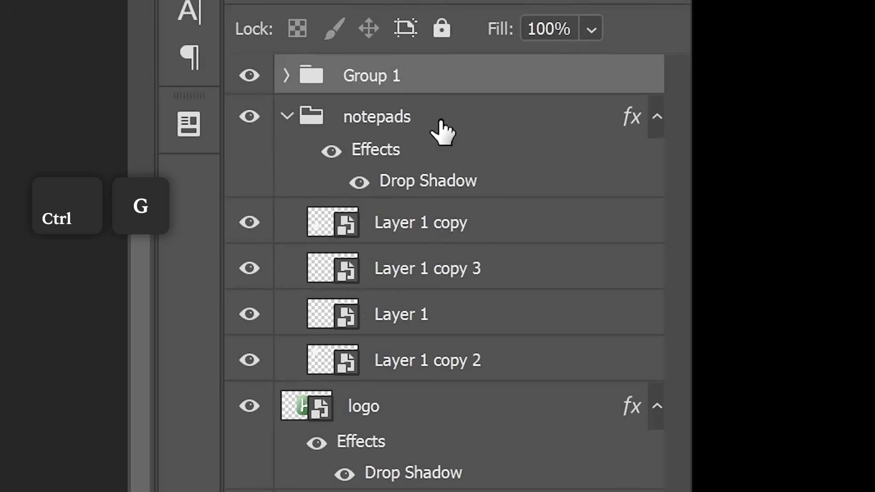
{"action": "double_click", "coordinate": [381, 77]}
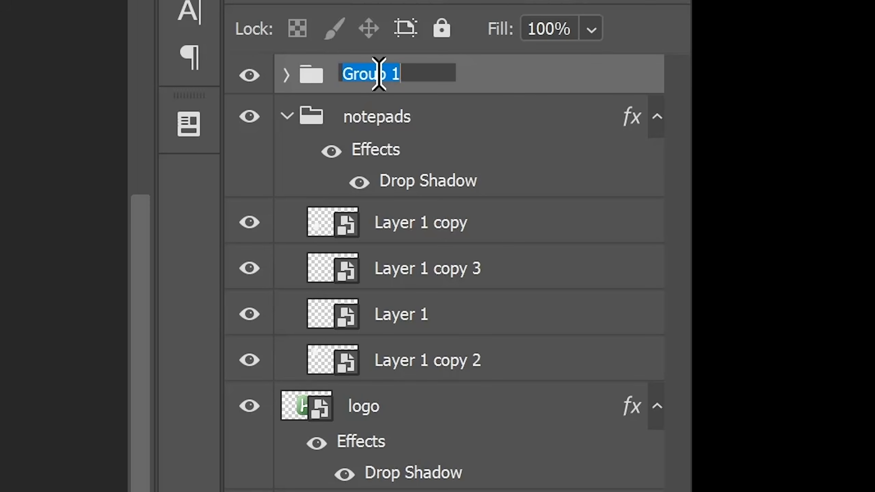
{"action": "type", "text": "text under logos"}
{"action": "key", "text": "Return"}
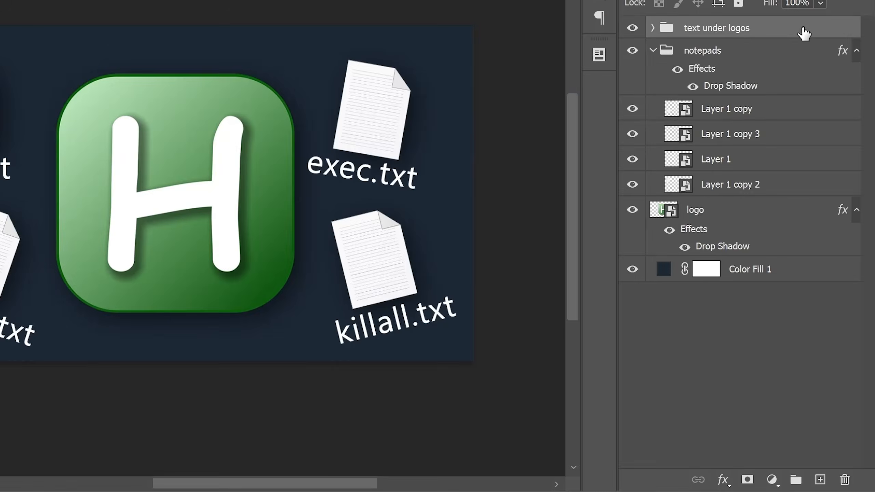
Step: Add a Multiply drop shadow to the "text under logos" group with 55% opacity, 135° angle, 9 px distance, 0% spread and 10 px size
{"action": "double_click", "coordinate": [560, 82]}
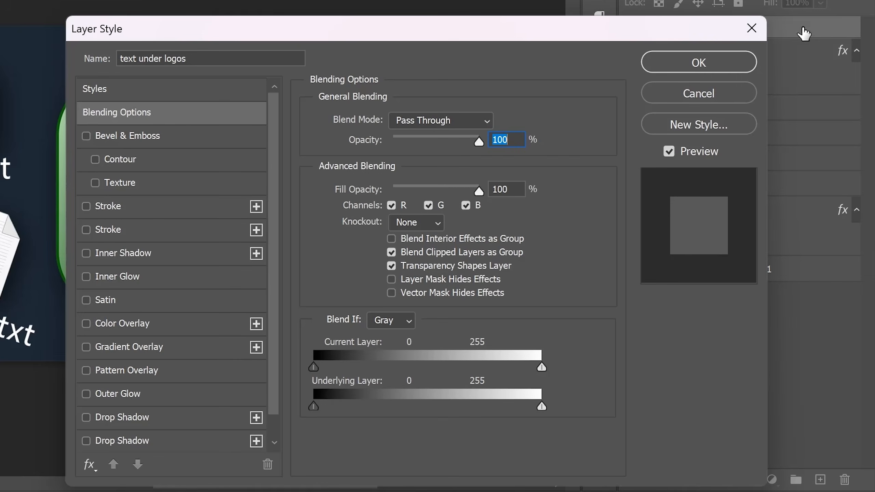
{"action": "left_click", "coordinate": [87, 418]}
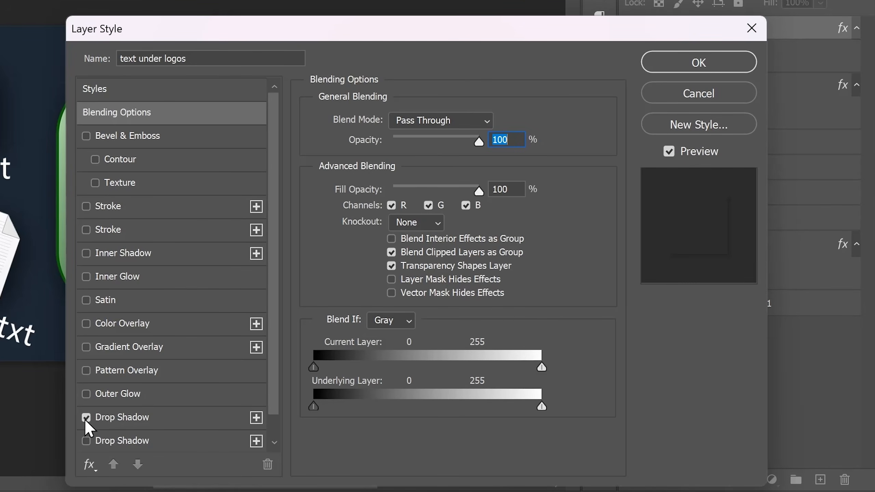
{"action": "left_click", "coordinate": [159, 425]}
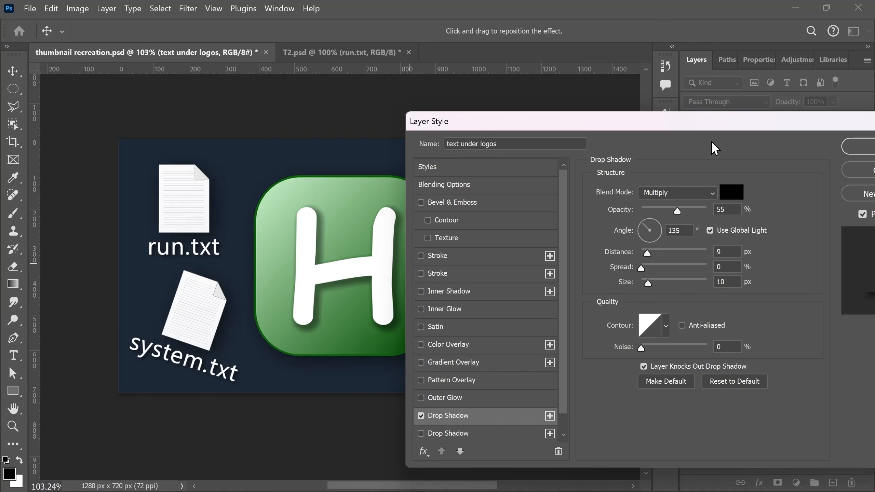
{"action": "left_click_drag", "start_coordinate": [715, 122], "coordinate": [573, 121]}
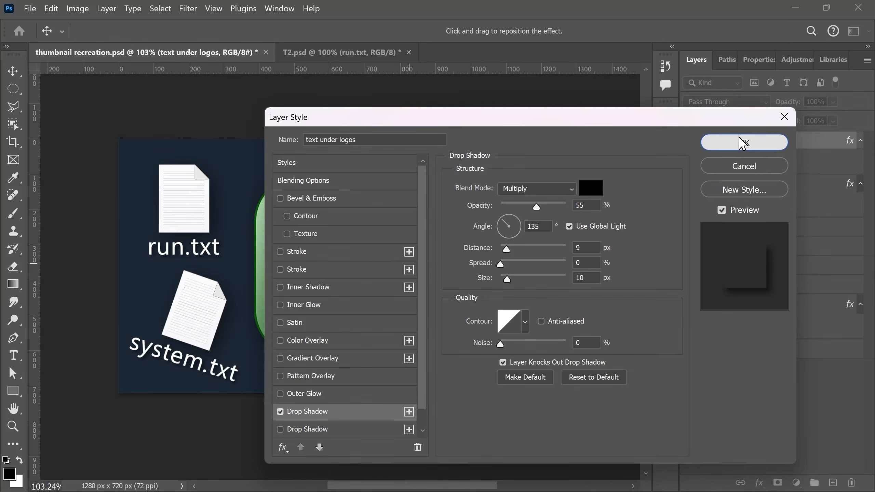
{"action": "left_click", "coordinate": [708, 145]}
Step: Switch to the web browser, search for Windows mouse images, and copy the pixelated cursor picture into the thumbnail
{"action": "left_click", "coordinate": [341, 49]}
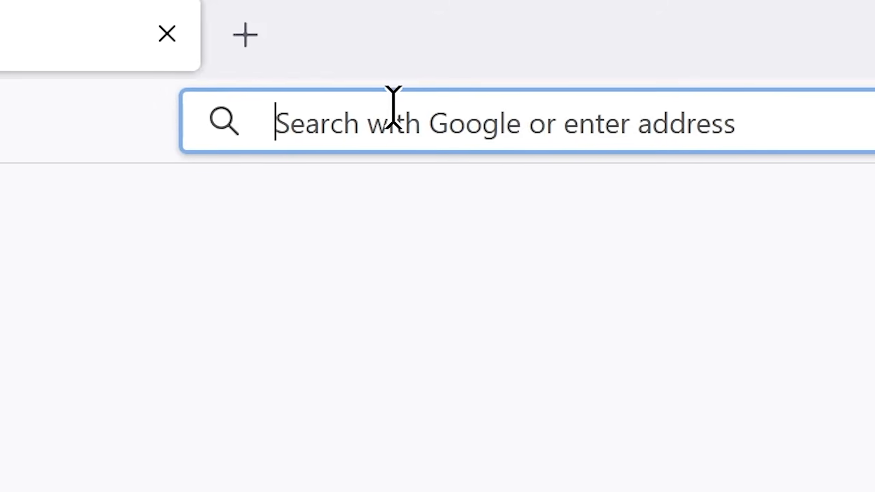
{"action": "type", "text": "winodws mouse"}
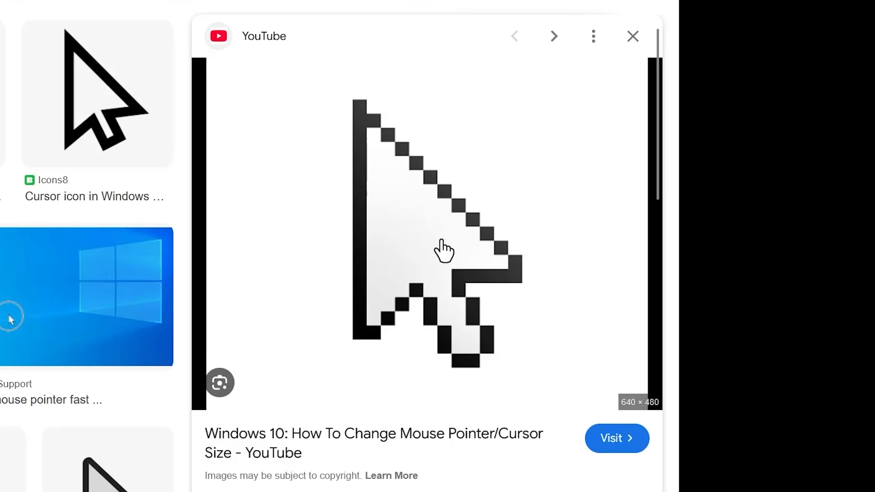
{"action": "right_click", "coordinate": [439, 251]}
{"action": "left_click", "coordinate": [454, 103]}
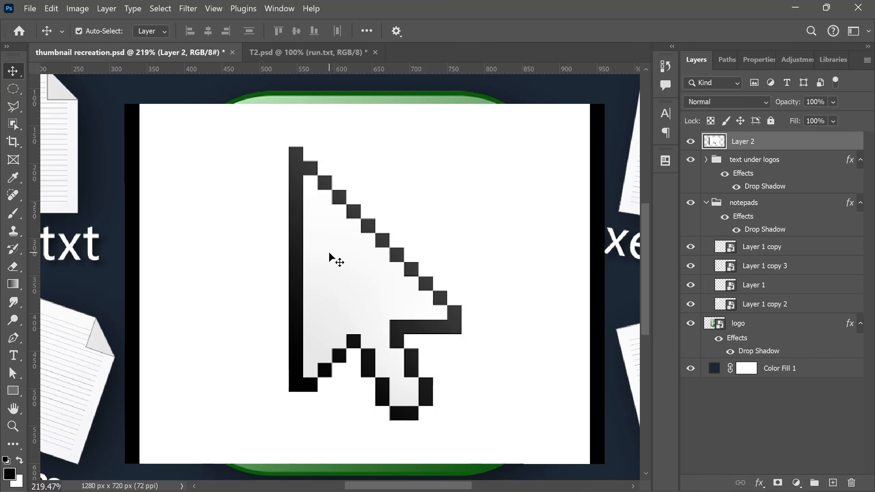
Step: Try to select the pasted cursor with the Object Selection tool and clear the resulting selection
{"action": "left_click", "coordinate": [12, 123]}
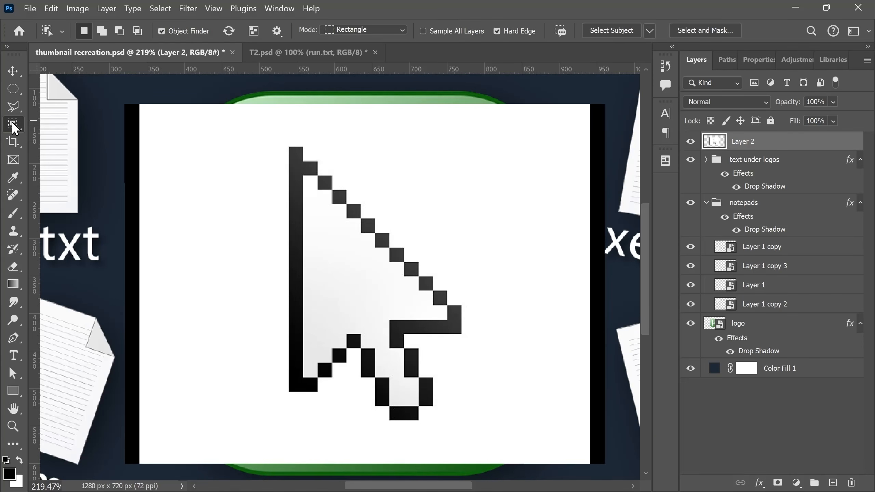
{"action": "left_click_drag", "start_coordinate": [259, 137], "coordinate": [512, 444]}
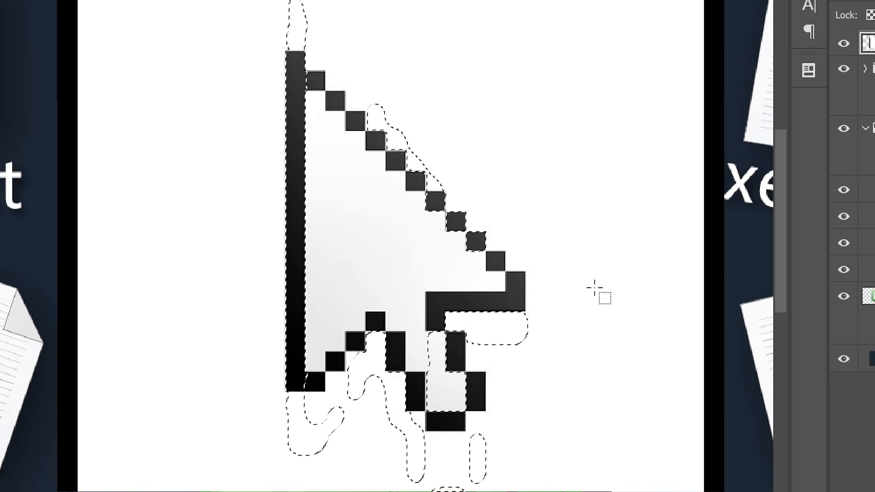
{"action": "key", "text": "ctrl+d"}
Step: Select the whole pixelated arrow cursor, including its black outline, with the Quick Selection tool using a smaller brush
{"action": "left_click", "coordinate": [207, 186]}
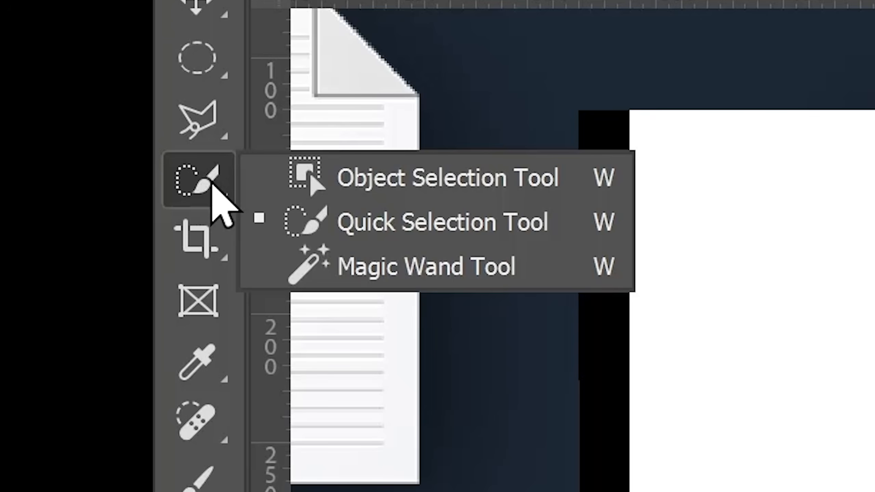
{"action": "left_click", "coordinate": [430, 224]}
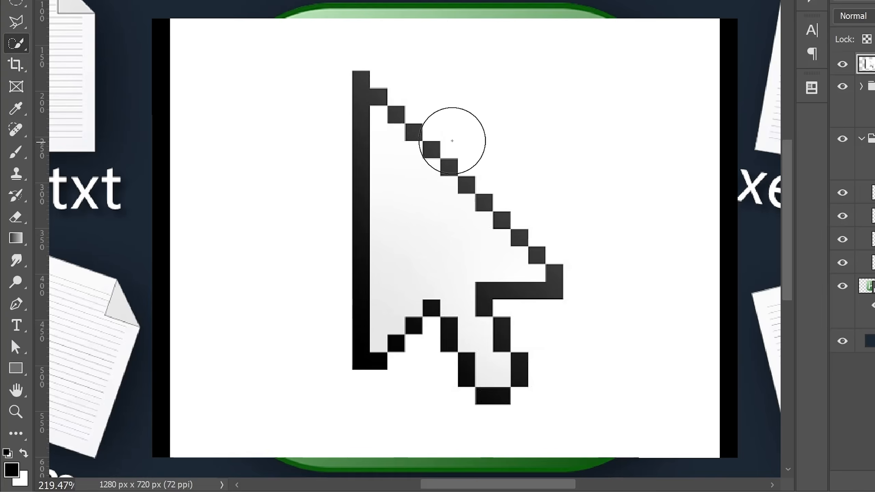
{"action": "right_click", "coordinate": [410, 220], "text": "alt"}
{"action": "left_click_drag", "start_coordinate": [418, 299], "coordinate": [395, 322]}
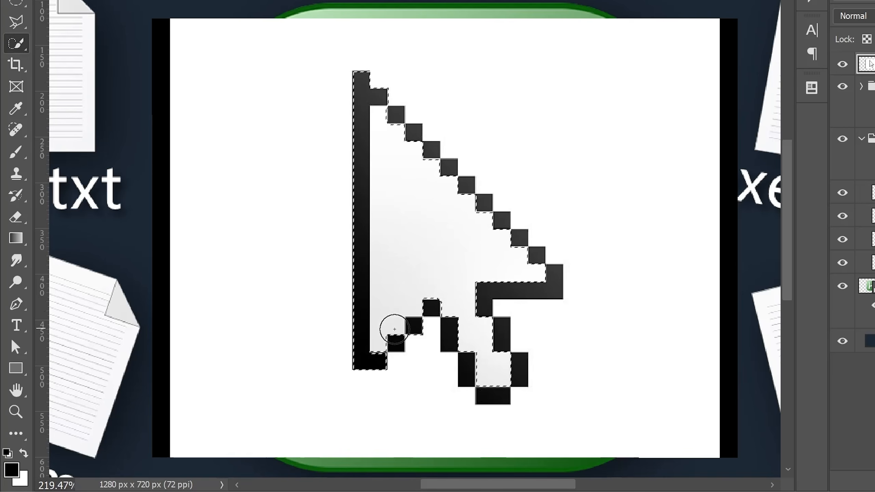
{"action": "right_click", "coordinate": [394, 325], "text": "alt"}
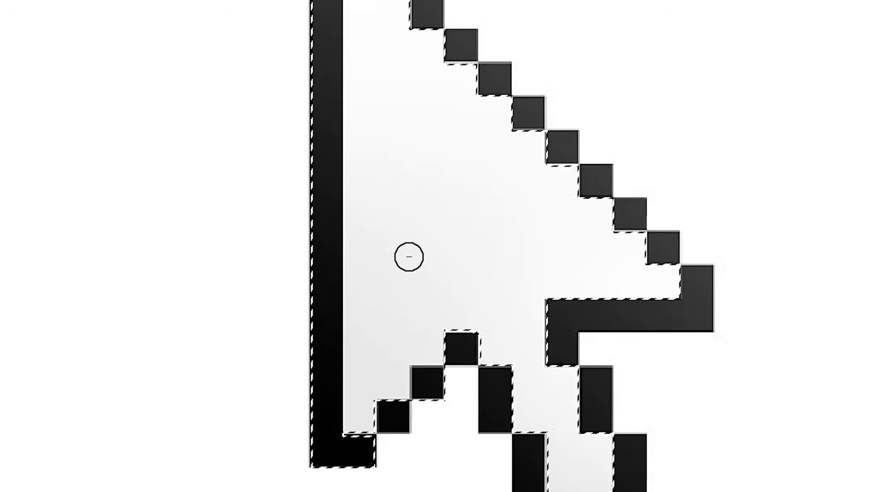
{"action": "right_click", "coordinate": [407, 257], "text": "alt"}
{"action": "mouse_move", "coordinate": [409, 259]}
{"action": "left_mouse_down"}
{"action": "mouse_move", "coordinate": [464, 261]}
{"action": "mouse_move", "coordinate": [415, 257]}
{"action": "left_mouse_up"}
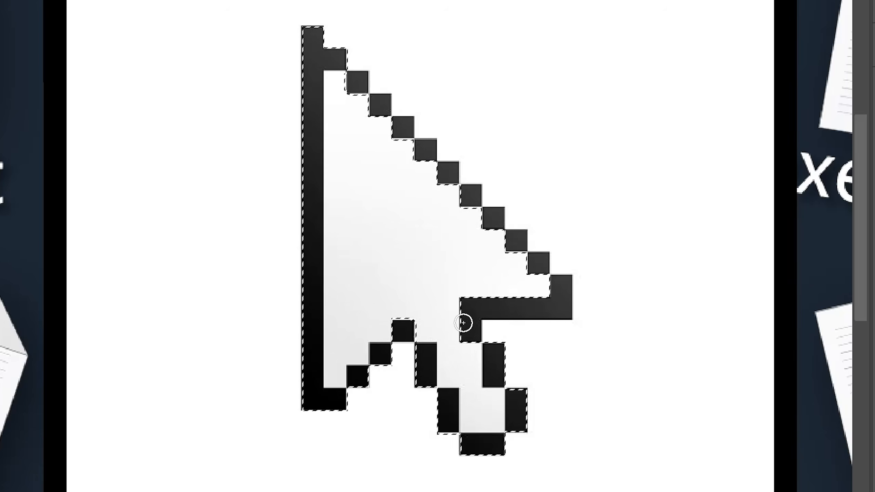
Step: Mask the arrow cursor layer to the selection and convert it to a smart object
{"action": "key", "text": "v"}
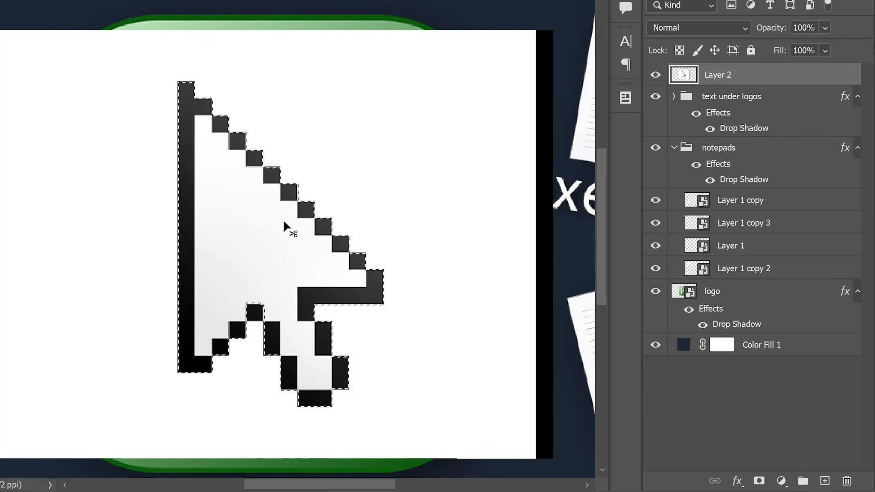
{"action": "left_click", "coordinate": [758, 481]}
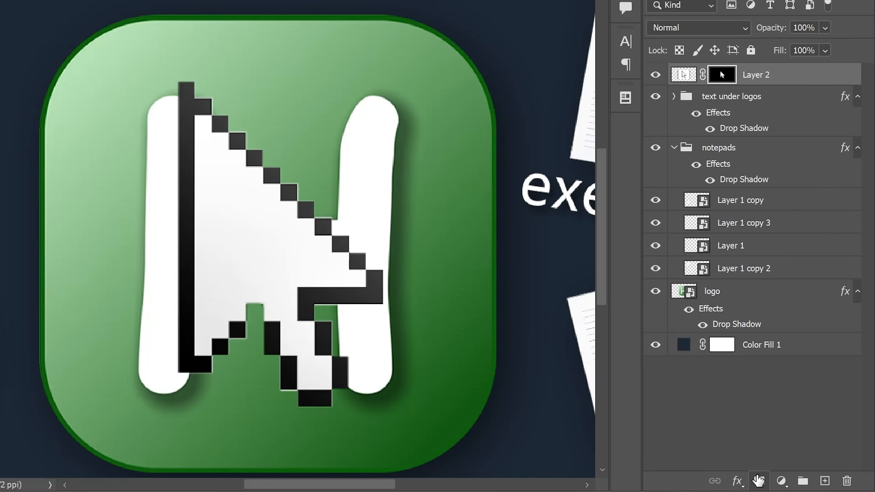
{"action": "key", "text": "ctrl+minus"}
{"action": "right_click", "coordinate": [789, 76]}
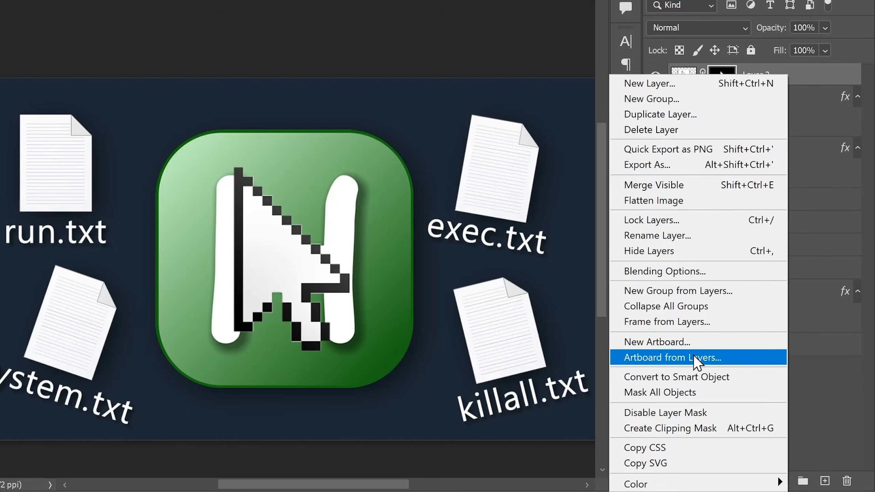
{"action": "left_click", "coordinate": [677, 377]}
Step: Scale down the arrow cursor and place it centred on the page icon above run.txt
{"action": "left_click_drag", "start_coordinate": [314, 271], "coordinate": [283, 254]}
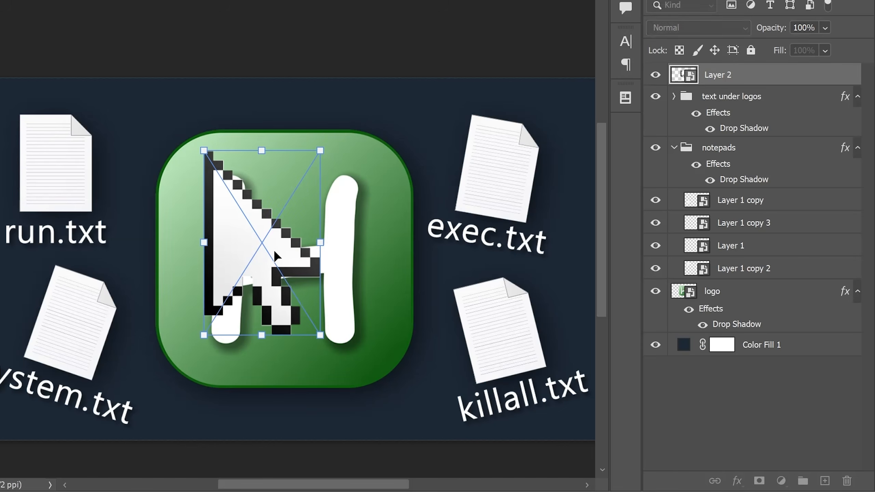
{"action": "left_click_drag", "start_coordinate": [319, 336], "coordinate": [249, 216]}
{"action": "left_click_drag", "start_coordinate": [226, 184], "coordinate": [55, 144]}
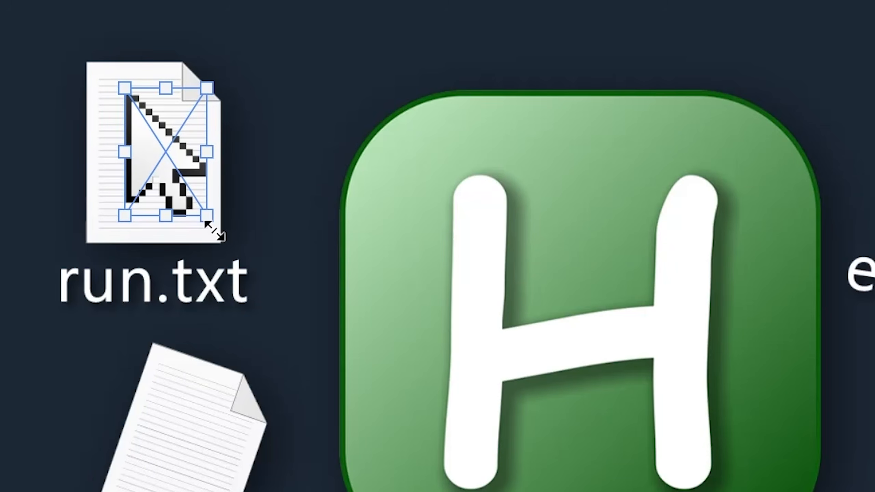
{"action": "left_click_drag", "start_coordinate": [87, 206], "coordinate": [76, 198]}
{"action": "key", "text": "Return"}
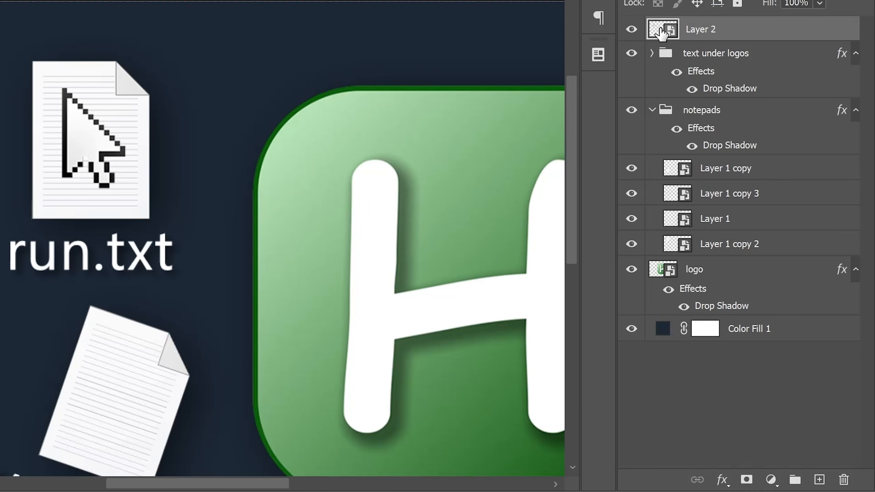
Step: Open the arrow cursor's smart object, paint the missing black square at the lower notch back in on the layer mask, and save
{"action": "double_click", "coordinate": [661, 31]}
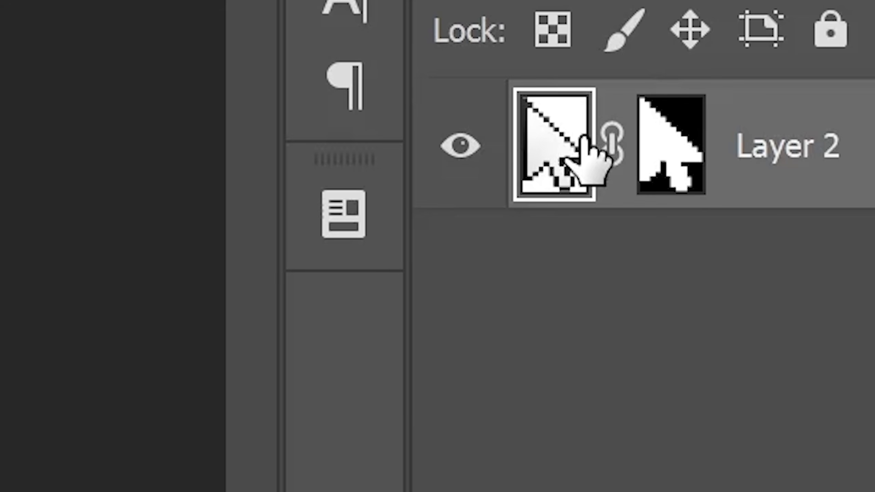
{"action": "left_click", "coordinate": [657, 155]}
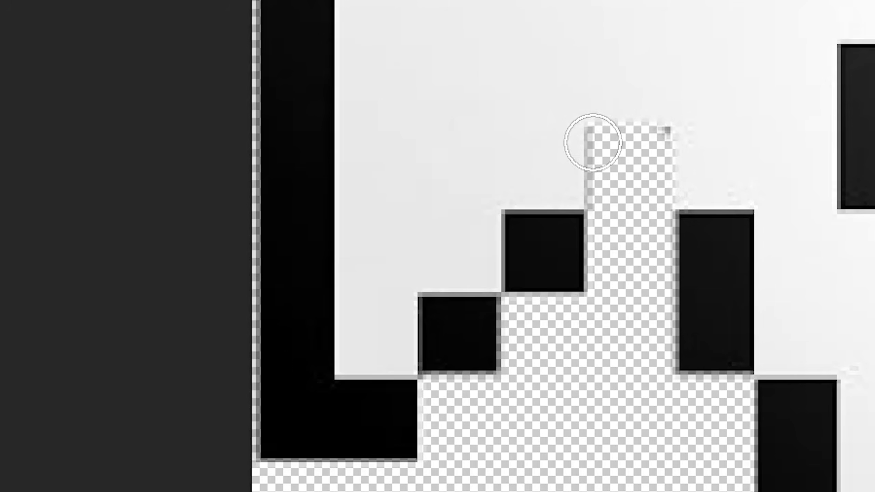
{"action": "mouse_move", "coordinate": [704, 118]}
{"action": "left_mouse_down"}
{"action": "mouse_move", "coordinate": [492, 129]}
{"action": "mouse_move", "coordinate": [600, 140]}
{"action": "mouse_move", "coordinate": [514, 166]}
{"action": "mouse_move", "coordinate": [557, 172]}
{"action": "left_mouse_up"}
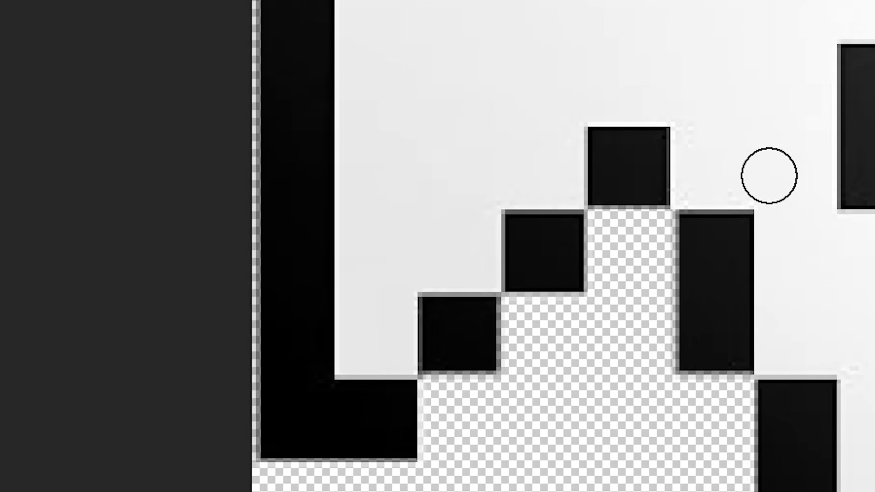
{"action": "key", "text": "ctrl+s"}
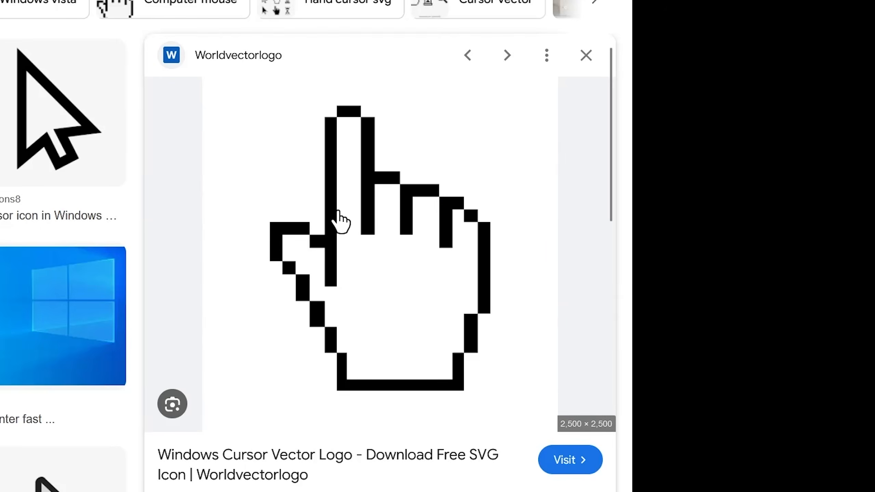
Step: Copy the pixelated hand cursor picture from the web browser and paste it into the thumbnail recreation document
{"action": "right_click", "coordinate": [339, 220]}
{"action": "left_click", "coordinate": [390, 121]}
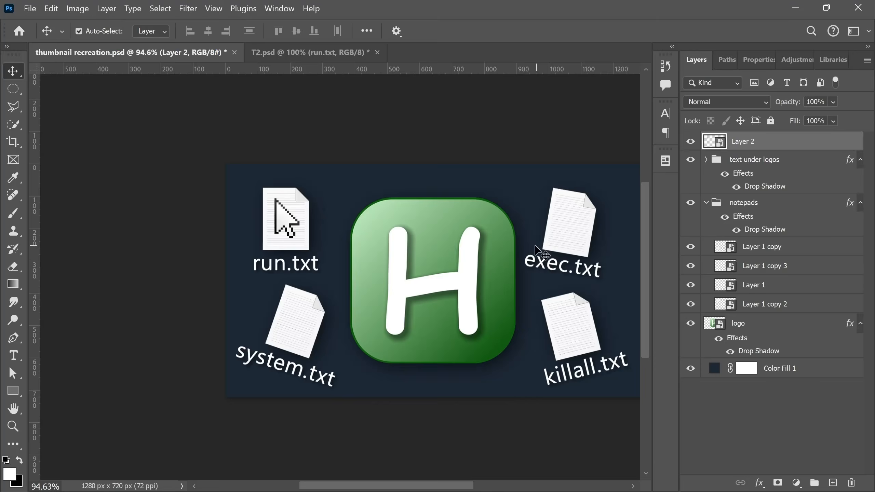
{"action": "key", "text": "ctrl+v"}
{"action": "scroll", "coordinate": [381, 180], "scroll_direction": "down", "scroll_amount": 3}
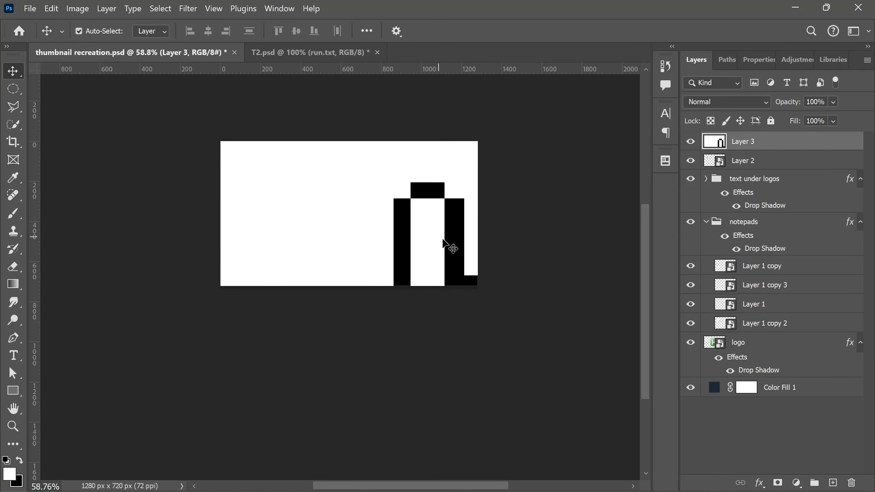
Step: Convert the pasted hand cursor layer to a smart object and scale it to 23.51% over the logo
{"action": "right_click", "coordinate": [777, 143]}
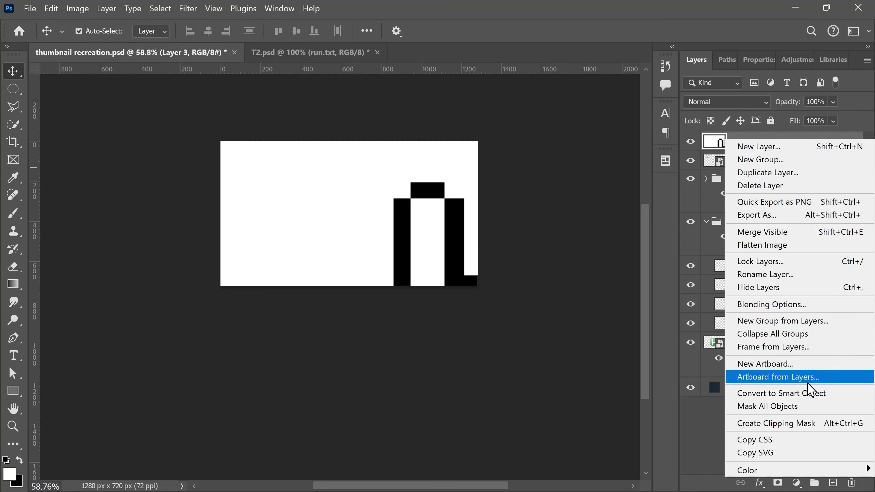
{"action": "left_click", "coordinate": [807, 388]}
{"action": "key", "text": "ctrl+t"}
{"action": "left_click_drag", "start_coordinate": [228, 146], "coordinate": [342, 212]}
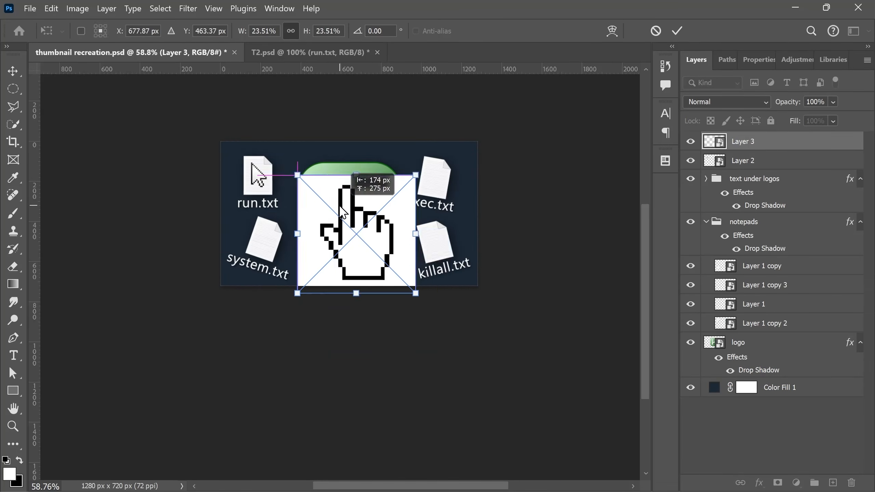
Step: Open the hand cursor's smart object, select the hand, mask out its white background, and save and close the file
{"action": "double_click", "coordinate": [712, 142]}
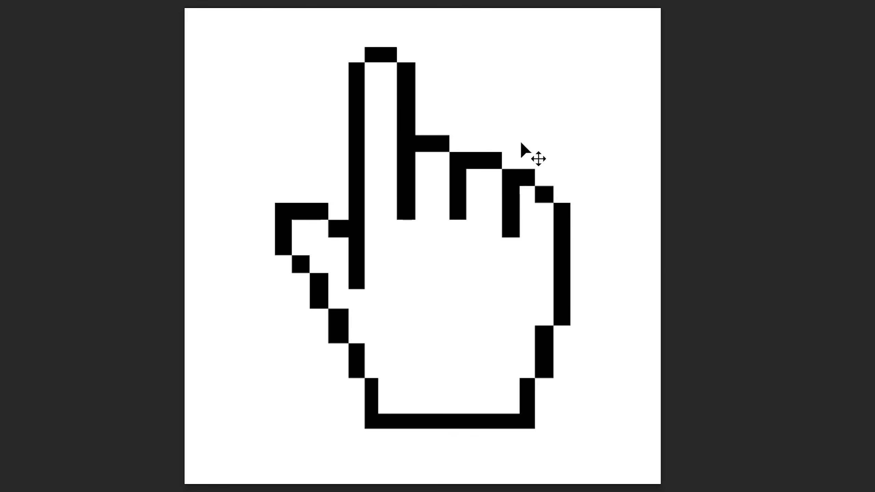
{"action": "mouse_move", "coordinate": [381, 101]}
{"action": "left_mouse_down"}
{"action": "mouse_move", "coordinate": [378, 70]}
{"action": "mouse_move", "coordinate": [383, 138]}
{"action": "mouse_move", "coordinate": [335, 247]}
{"action": "mouse_move", "coordinate": [398, 399]}
{"action": "mouse_move", "coordinate": [487, 287]}
{"action": "left_mouse_up"}
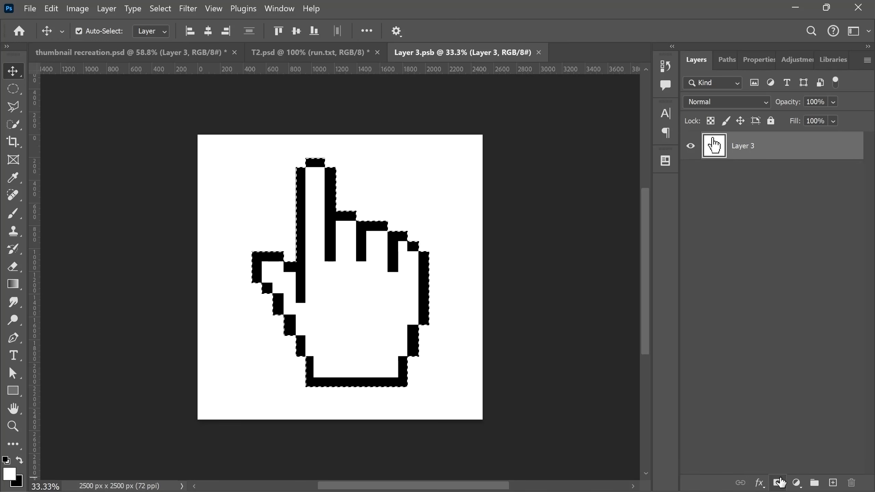
{"action": "left_click", "coordinate": [779, 482]}
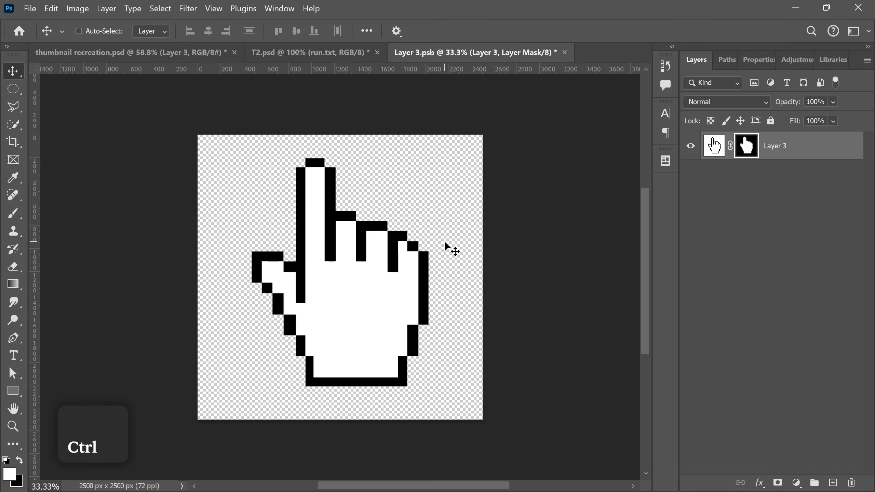
{"action": "key", "text": "ctrl+s"}
{"action": "key", "text": "ctrl+w"}
Step: Scale down the hand cursor and place it on the page icon above exec.txt
{"action": "scroll", "coordinate": [351, 193], "scroll_direction": "up", "scroll_amount": 7}
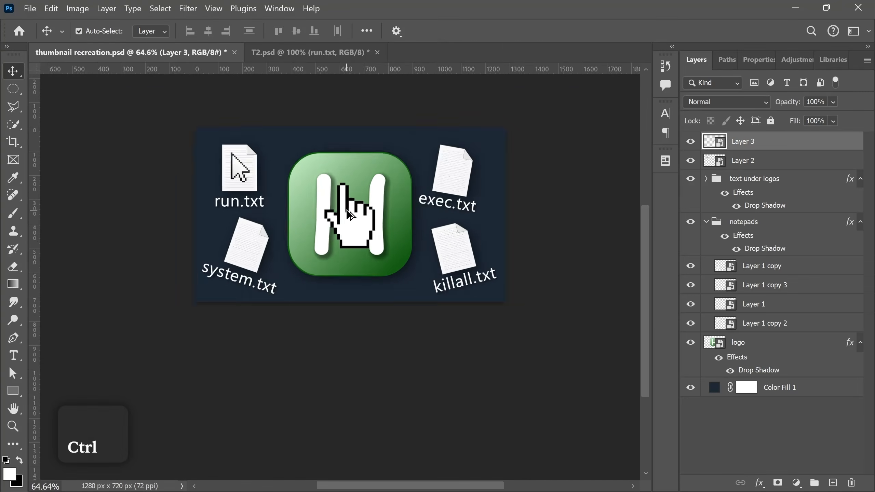
{"action": "key", "text": "ctrl+t"}
{"action": "left_click_drag", "start_coordinate": [279, 313], "coordinate": [462, 233]}
{"action": "scroll", "coordinate": [523, 200], "scroll_direction": "up", "scroll_amount": 3}
{"action": "key", "text": "Return"}
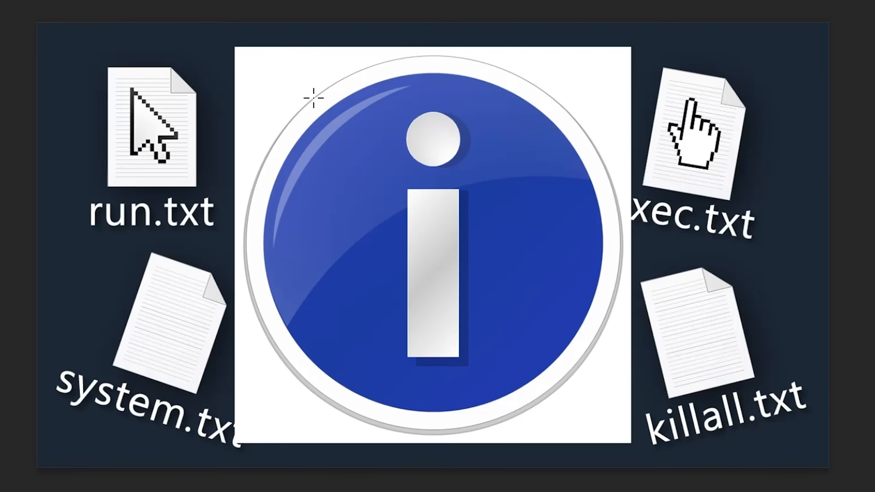
Step: Draw a circular selection that follows the outer rim of the blue info icon
{"action": "left_click_drag", "start_coordinate": [364, 183], "coordinate": [525, 162]}
{"action": "left_click_drag", "start_coordinate": [513, 72], "coordinate": [740, 434]}
{"action": "key", "text": "shift"}
{"action": "mouse_move", "coordinate": [739, 433]}
{"action": "left_mouse_down"}
{"action": "mouse_move", "coordinate": [707, 400]}
{"action": "mouse_move", "coordinate": [683, 397]}
{"action": "mouse_move", "coordinate": [684, 408]}
{"action": "mouse_move", "coordinate": [703, 412]}
{"action": "mouse_move", "coordinate": [754, 461]}
{"action": "mouse_move", "coordinate": [738, 434]}
{"action": "left_mouse_up"}
{"action": "key", "text": "space"}
{"action": "key", "text": "shift"}
{"action": "key", "text": "space"}
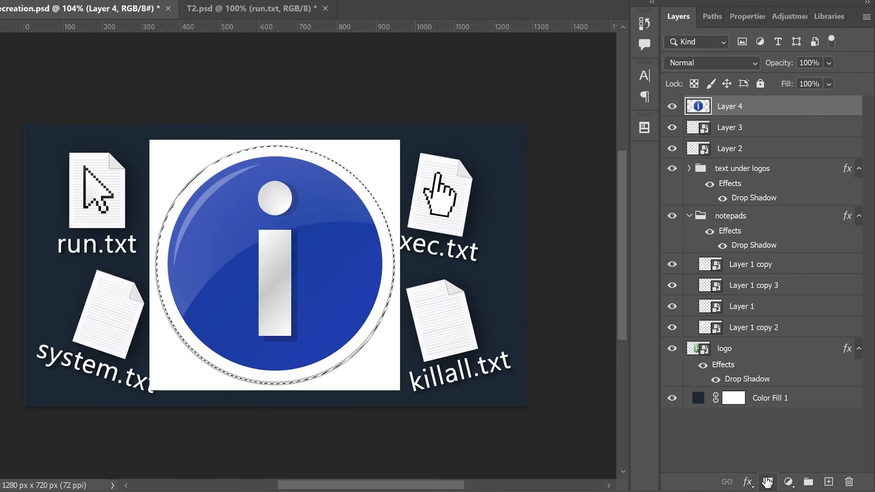
Step: Mask the info icon layer to the circular selection and convert it to a smart object
{"action": "left_click", "coordinate": [768, 482]}
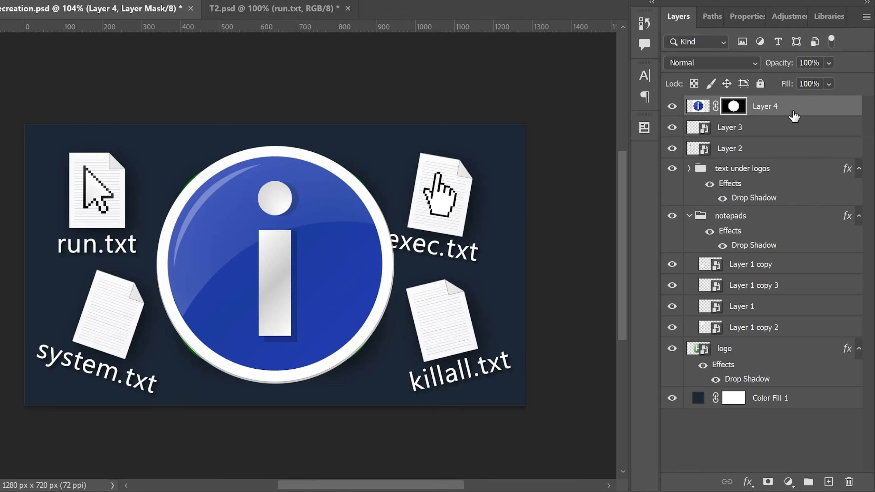
{"action": "right_click", "coordinate": [792, 109]}
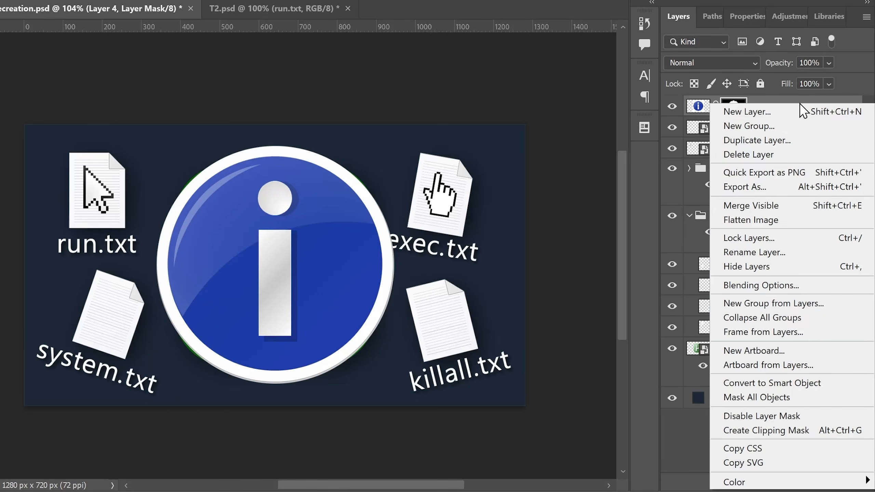
{"action": "left_click", "coordinate": [809, 383]}
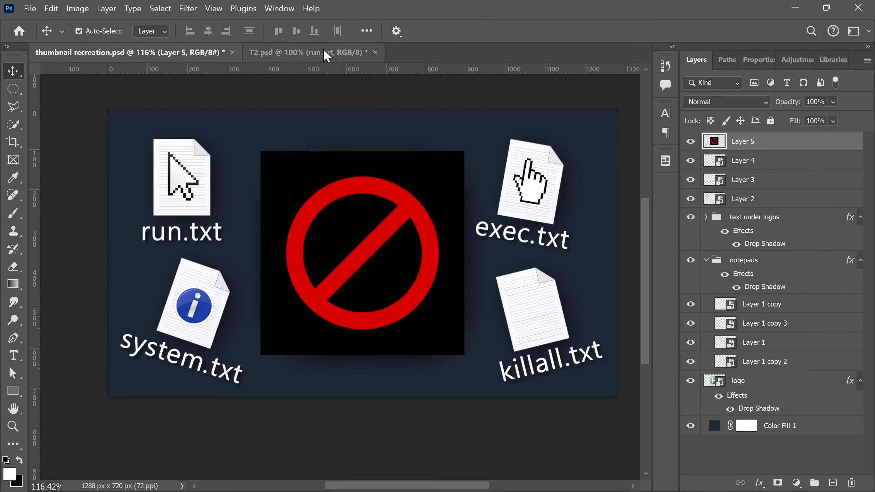
Step: Fill both black areas inside the red prohibition sign with white using the Paint Bucket tool
{"action": "left_click", "coordinate": [324, 52]}
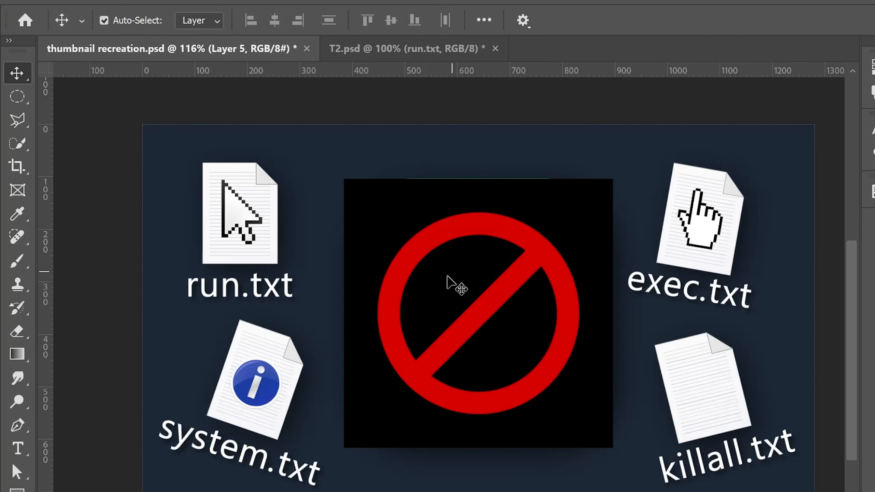
{"action": "left_click", "coordinate": [18, 355]}
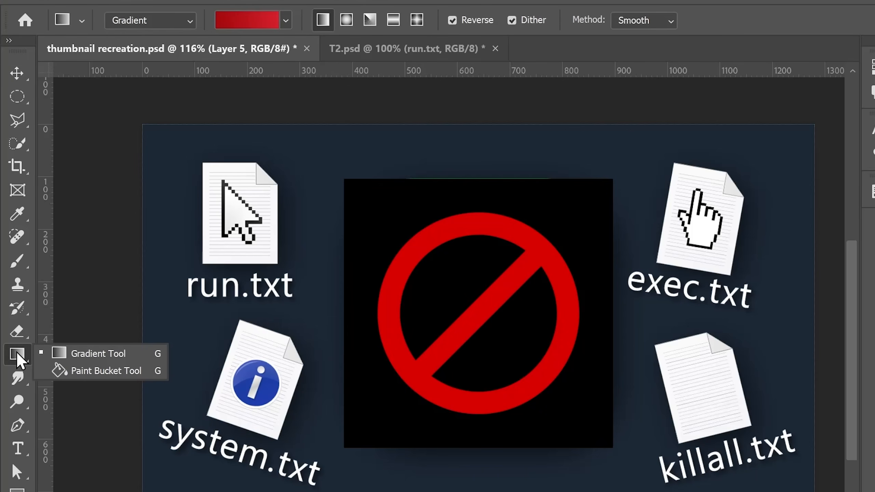
{"action": "left_click", "coordinate": [104, 371]}
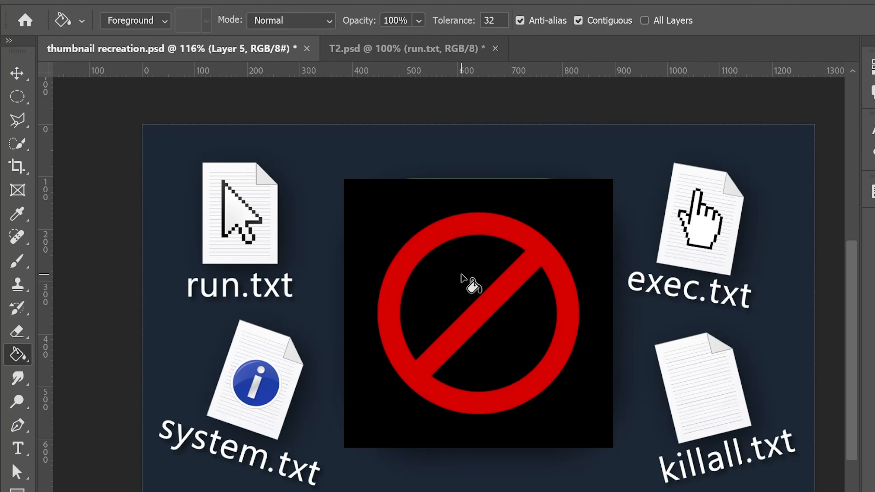
{"action": "left_click", "coordinate": [466, 284]}
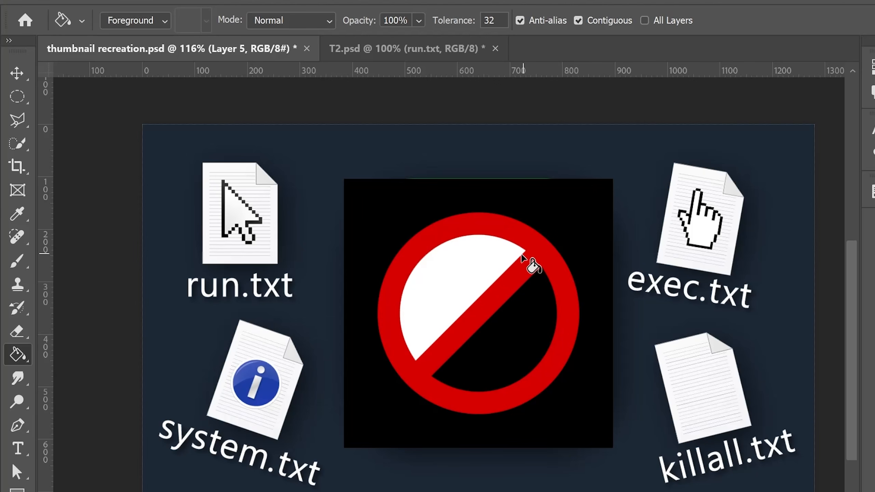
{"action": "left_click", "coordinate": [507, 336]}
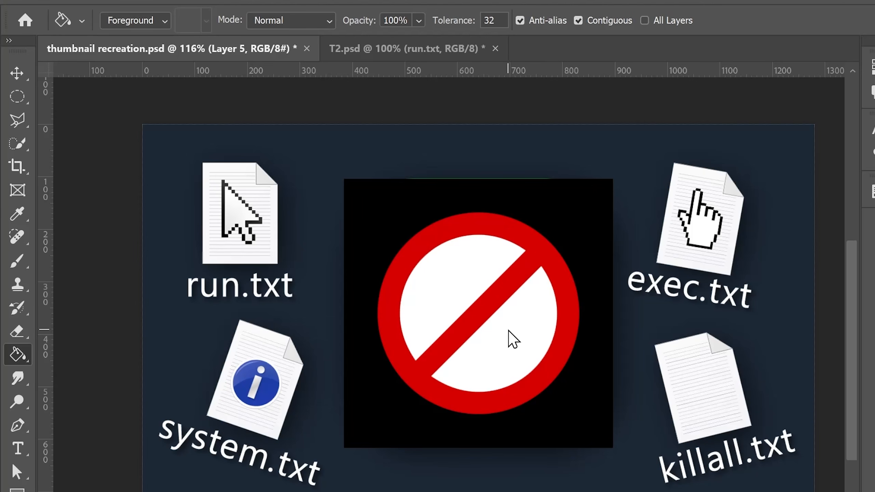
Step: Cut out the prohibition sign with an elliptical selection and place it at 26.06% scale on the page above killall.txt
{"action": "left_click", "coordinate": [21, 100]}
{"action": "left_click_drag", "start_coordinate": [426, 235], "coordinate": [584, 405]}
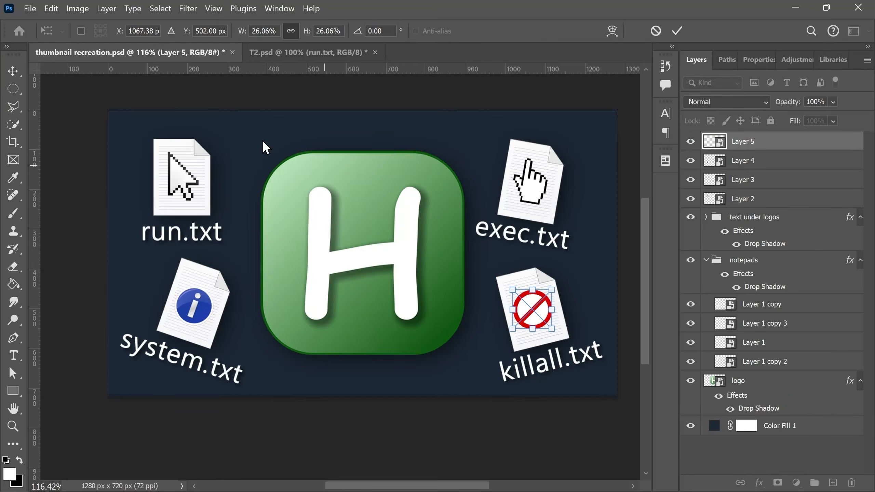
{"action": "left_click_drag", "start_coordinate": [532, 308], "coordinate": [457, 275]}
{"action": "key", "text": "Escape"}
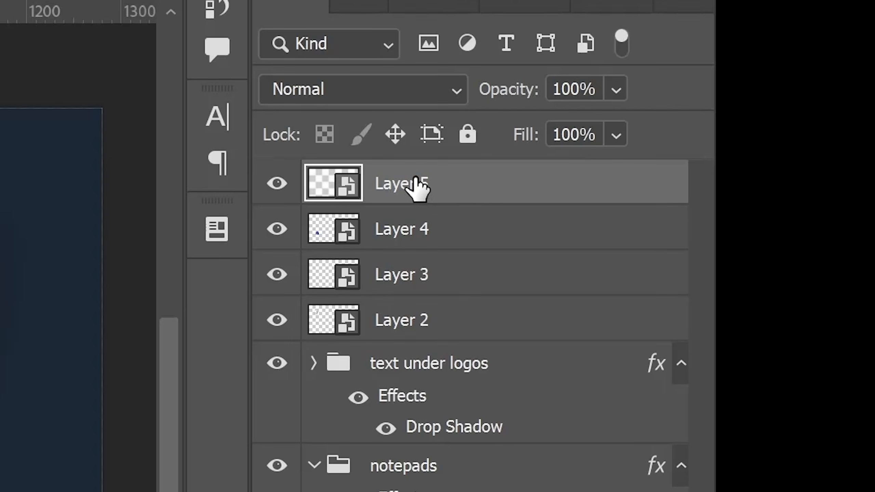
Step: Group the four icon smart object layers, Layer 2 through Layer 5, and name the group icons
{"action": "left_click", "coordinate": [448, 322], "text": "shift"}
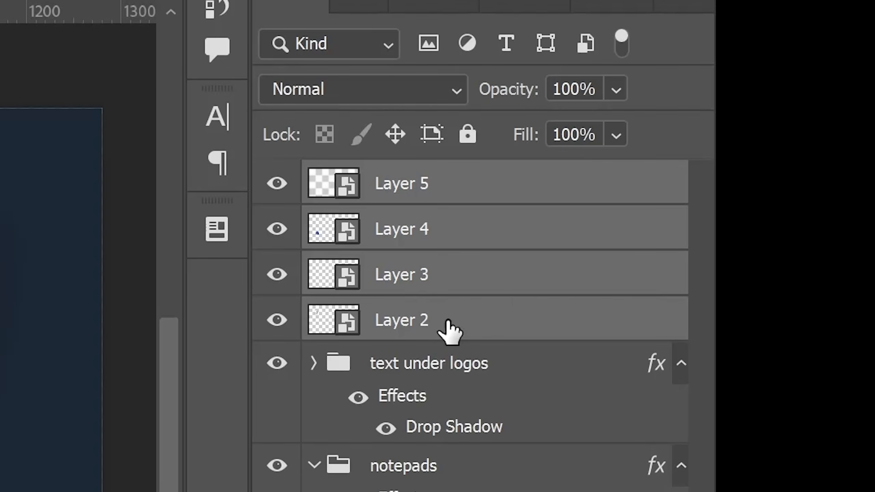
{"action": "key", "text": "ctrl+g"}
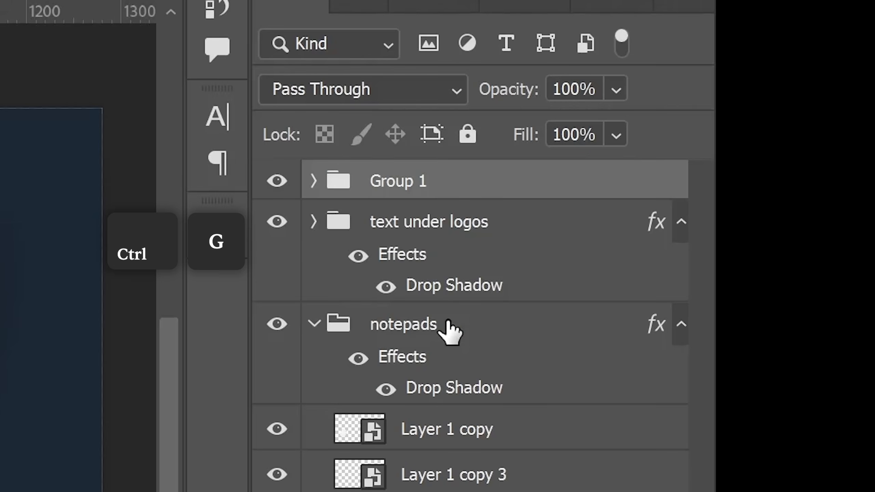
{"action": "double_click", "coordinate": [398, 178]}
{"action": "type", "text": "icons"}
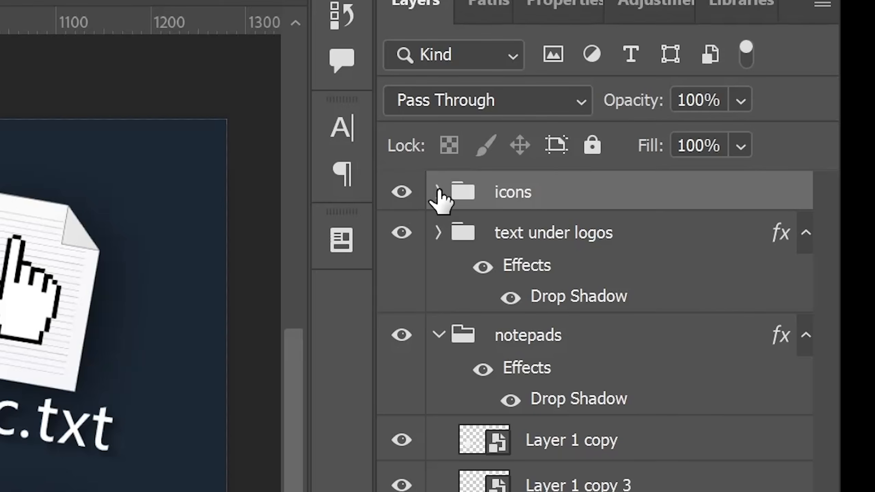
{"action": "left_click", "coordinate": [438, 191]}
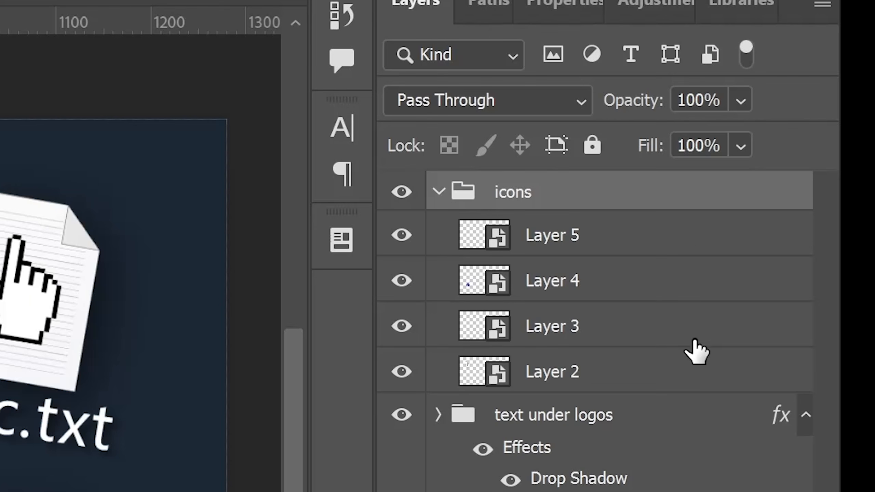
{"action": "left_click", "coordinate": [437, 192]}
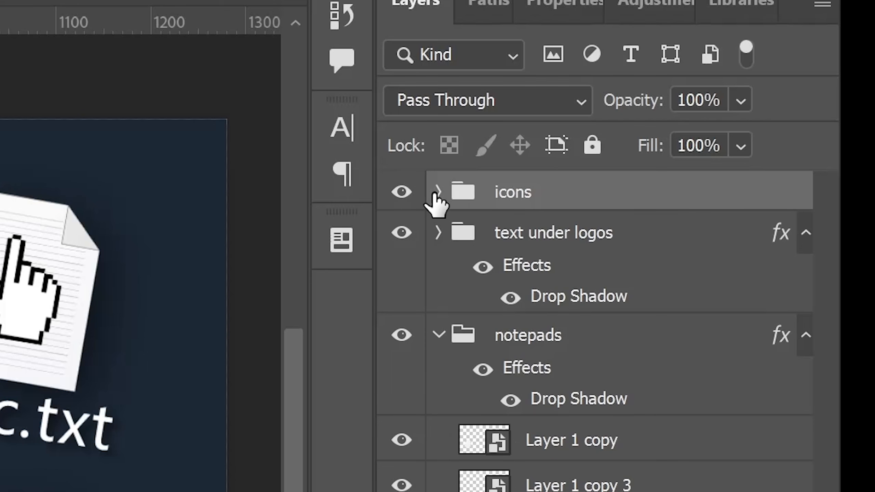
Step: Add a Multiply drop shadow at 30% opacity to the icons group and slightly increase its size
{"action": "double_click", "coordinate": [710, 188]}
{"action": "left_click", "coordinate": [177, 422]}
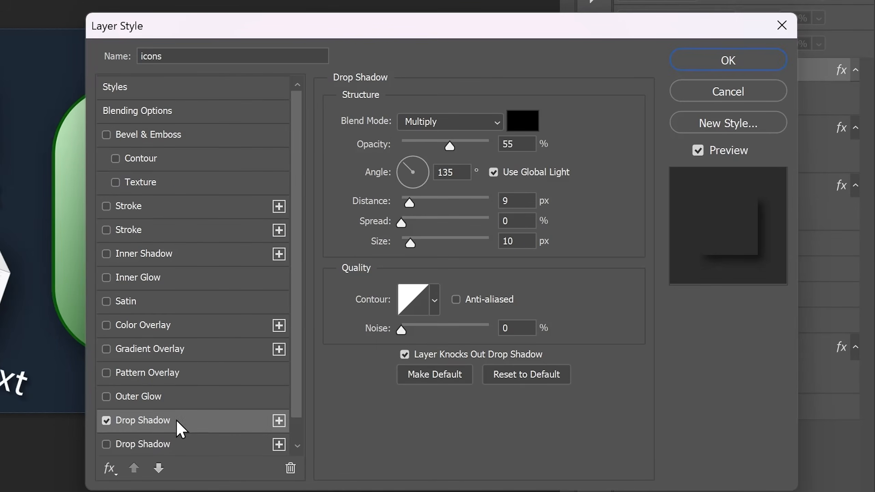
{"action": "left_click", "coordinate": [429, 149]}
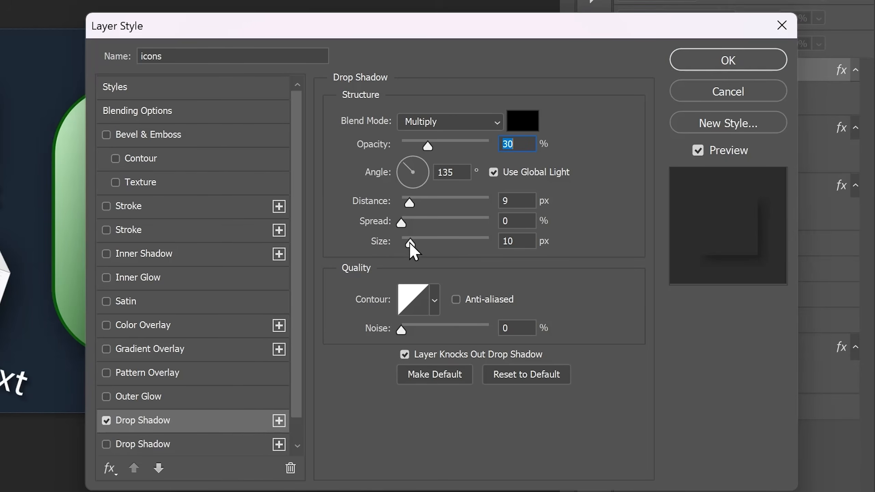
{"action": "left_click_drag", "start_coordinate": [411, 247], "coordinate": [417, 251]}
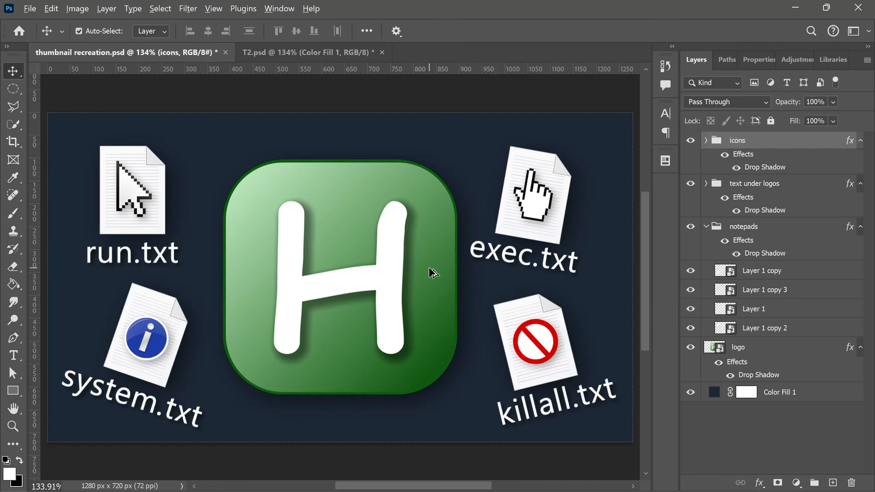
Step: Convert the Color Fill 1 background layer to a smart object
{"action": "key", "text": "ctrl+minus"}
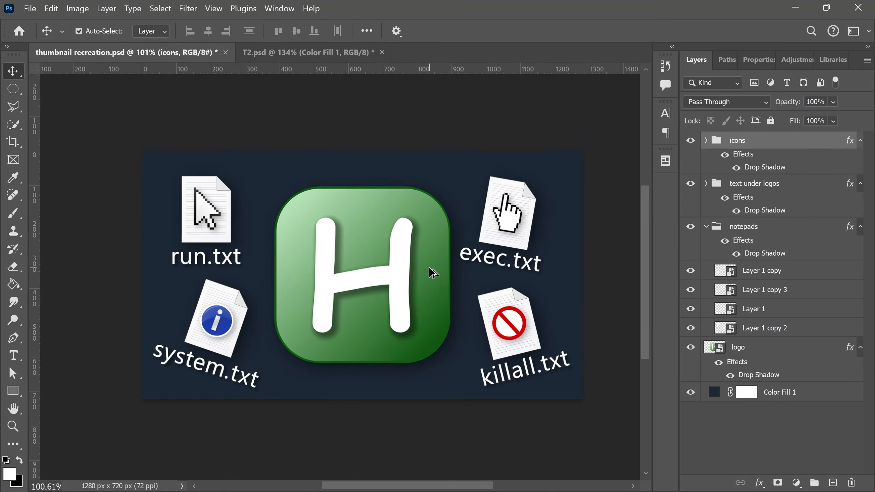
{"action": "left_click_drag", "start_coordinate": [434, 273], "coordinate": [420, 268]}
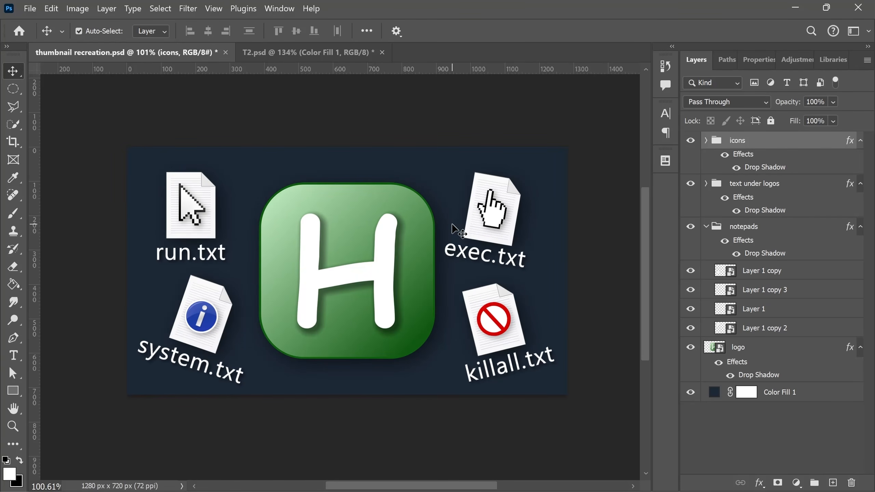
{"action": "left_click", "coordinate": [786, 396]}
{"action": "right_click", "coordinate": [786, 397]}
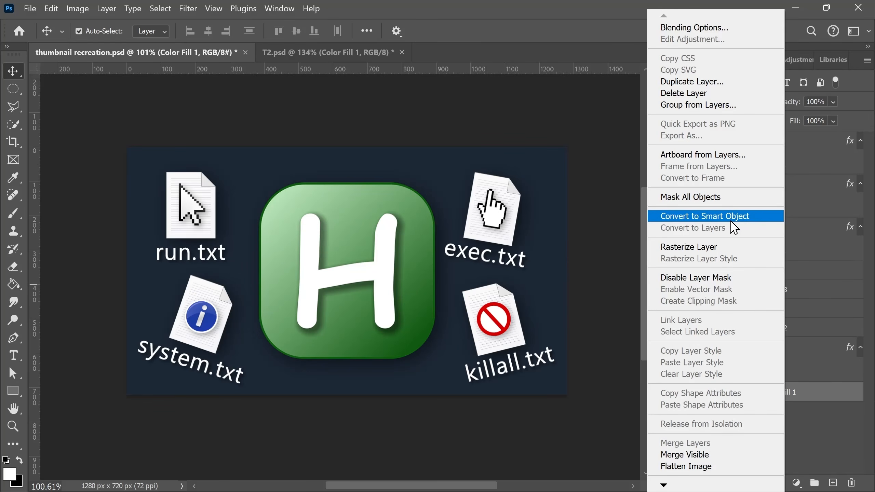
{"action": "left_click", "coordinate": [730, 220]}
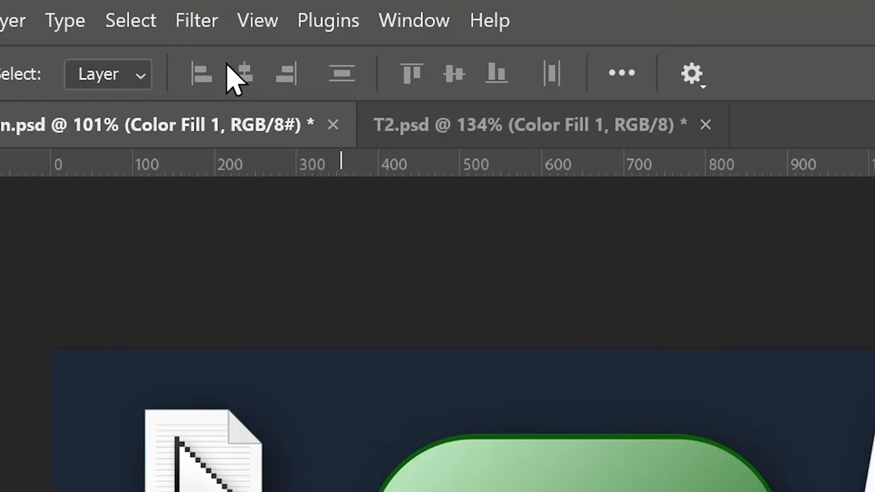
Step: Examine the Camera Raw Filter's light, effects and curve adjustments for the background layer and leave without applying any
{"action": "left_click", "coordinate": [190, 9]}
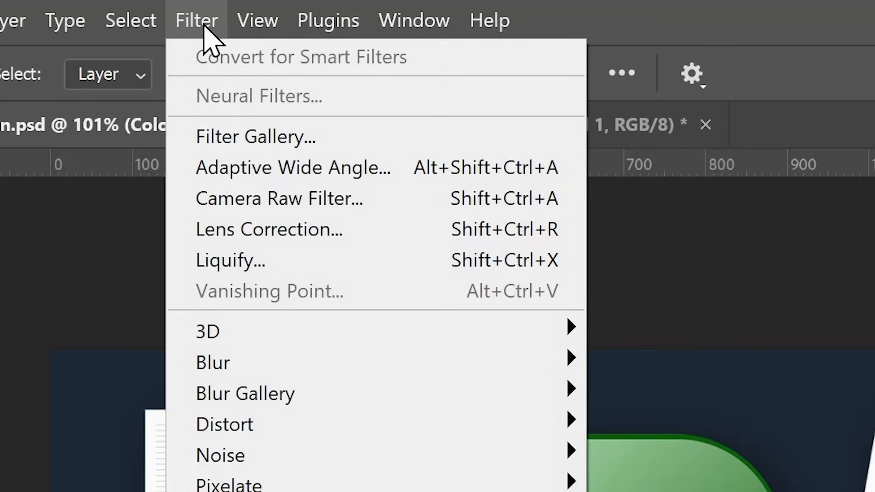
{"action": "left_click", "coordinate": [302, 200]}
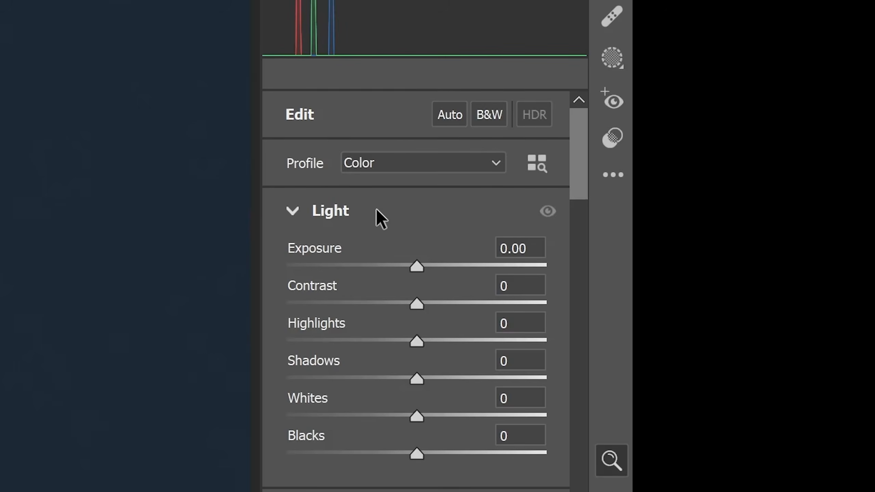
{"action": "scroll", "coordinate": [377, 216], "scroll_direction": "down", "scroll_amount": 15}
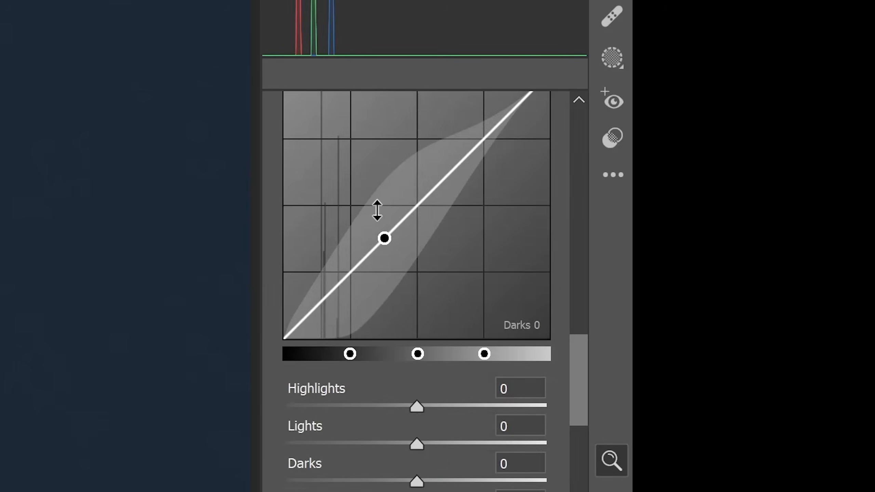
{"action": "scroll", "coordinate": [377, 210], "scroll_direction": "down", "scroll_amount": 5}
{"action": "scroll", "coordinate": [375, 244], "scroll_direction": "up", "scroll_amount": 8}
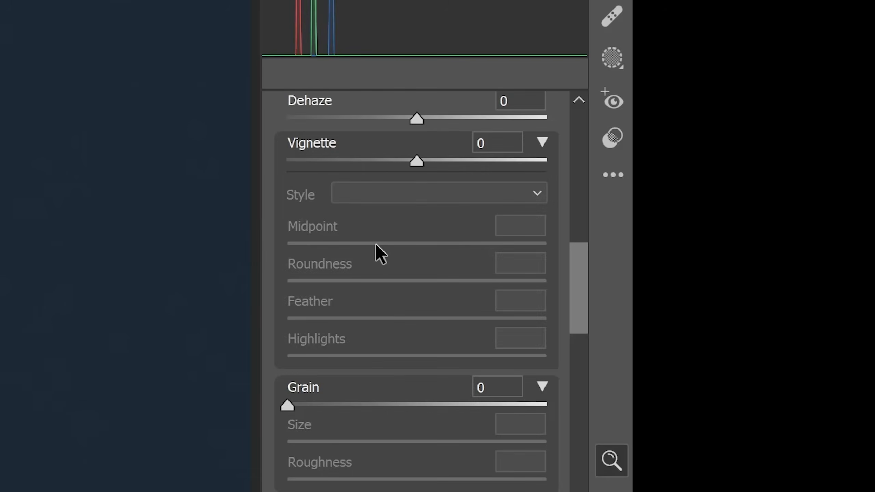
{"action": "scroll", "coordinate": [376, 244], "scroll_direction": "up", "scroll_amount": 5}
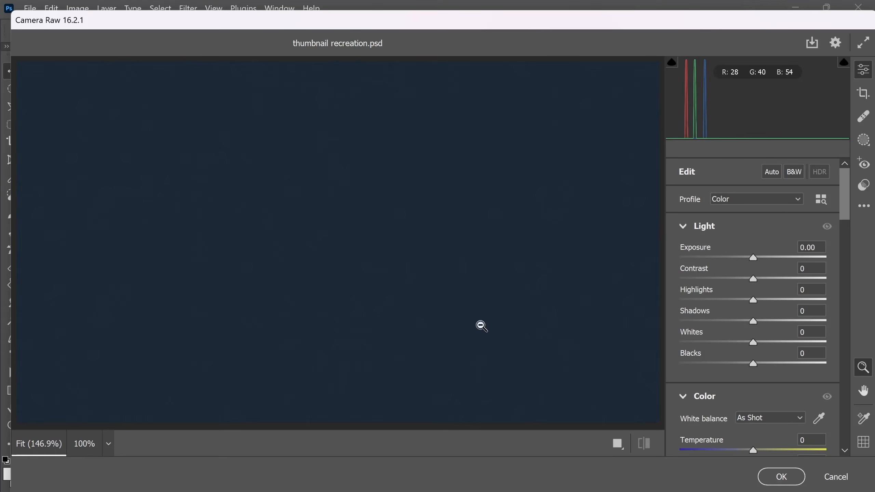
{"action": "left_click", "coordinate": [834, 475]}
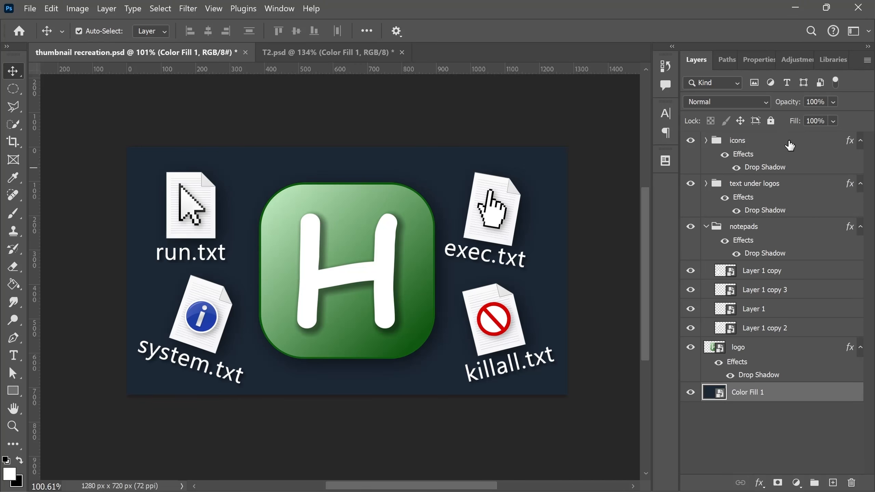
Step: Stamp all visible layers into one new merged layer at the top of the layer stack
{"action": "left_click", "coordinate": [790, 143]}
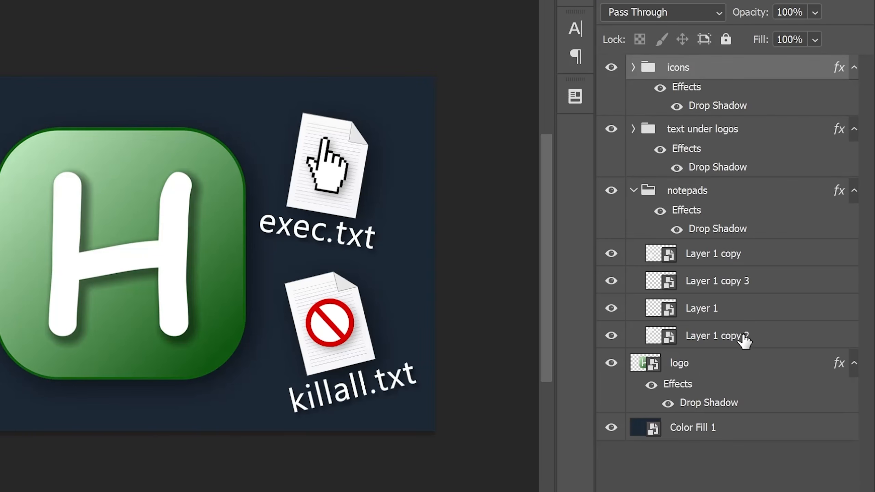
{"action": "left_click", "coordinate": [746, 435], "text": "shift"}
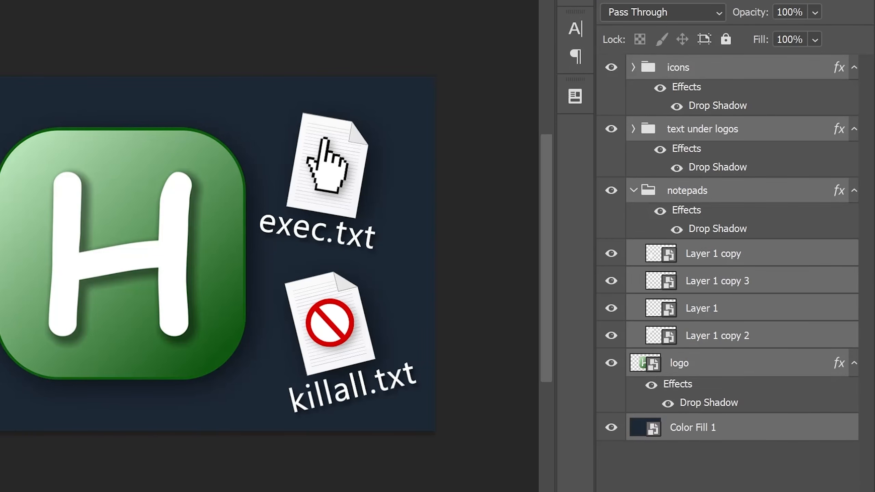
{"action": "left_click", "coordinate": [741, 485]}
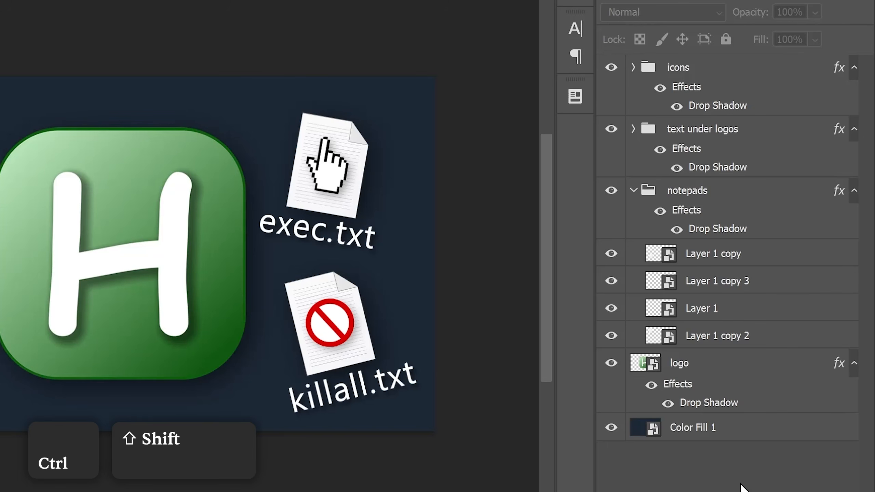
{"action": "key", "text": "ctrl+shift+alt+e"}
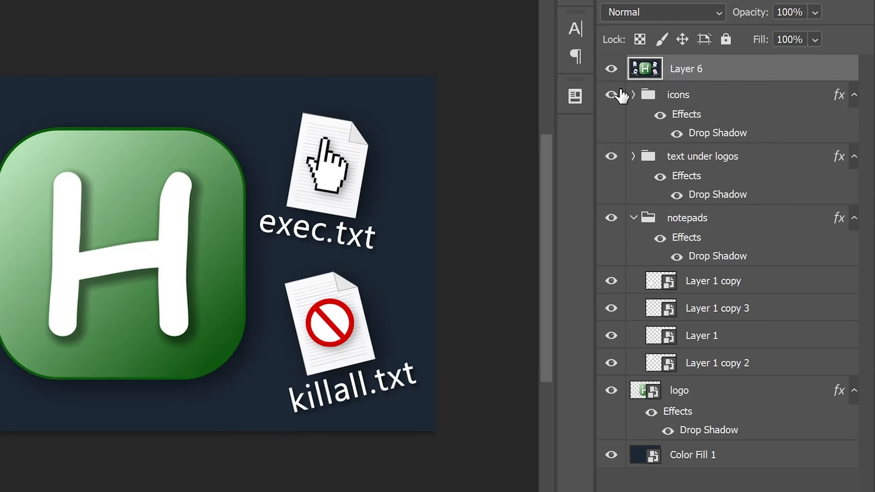
Step: Hide every group and layer beneath the merged layer, toggling the merged layer off and on to check it
{"action": "left_click_drag", "start_coordinate": [615, 179], "coordinate": [611, 455]}
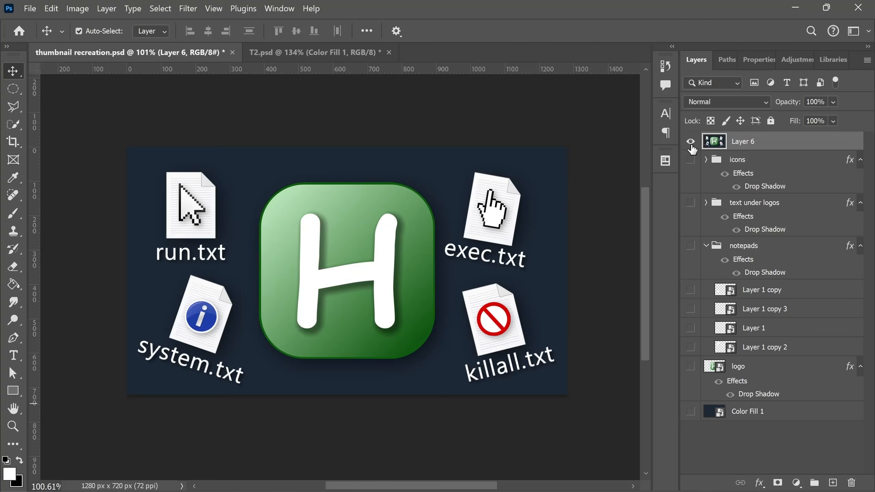
{"action": "left_click", "coordinate": [612, 69]}
{"action": "left_click", "coordinate": [690, 142]}
{"action": "left_click_drag", "start_coordinate": [374, 271], "coordinate": [429, 280]}
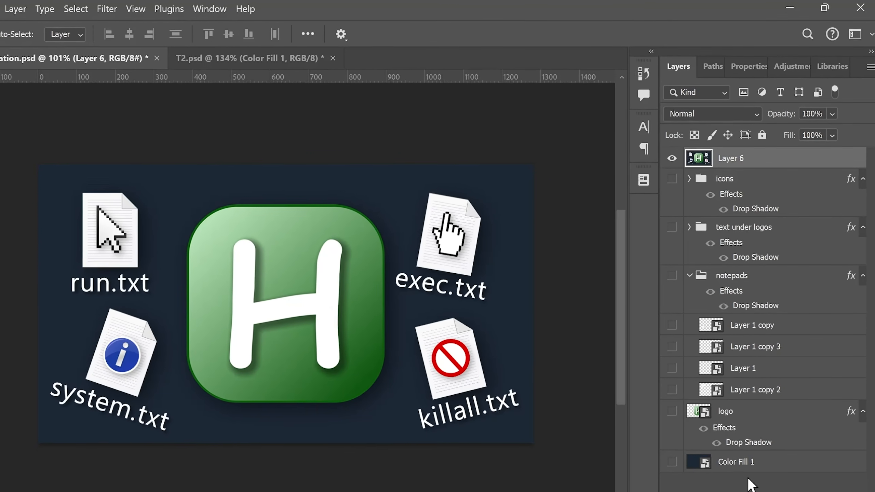
Step: Convert the merged top layer to a smart object
{"action": "left_click", "coordinate": [744, 457]}
{"action": "left_click", "coordinate": [751, 161]}
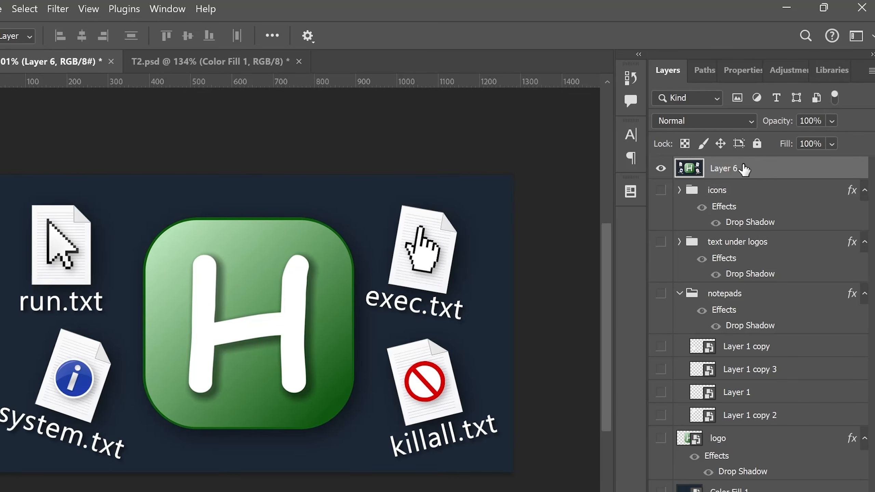
{"action": "right_click", "coordinate": [765, 172]}
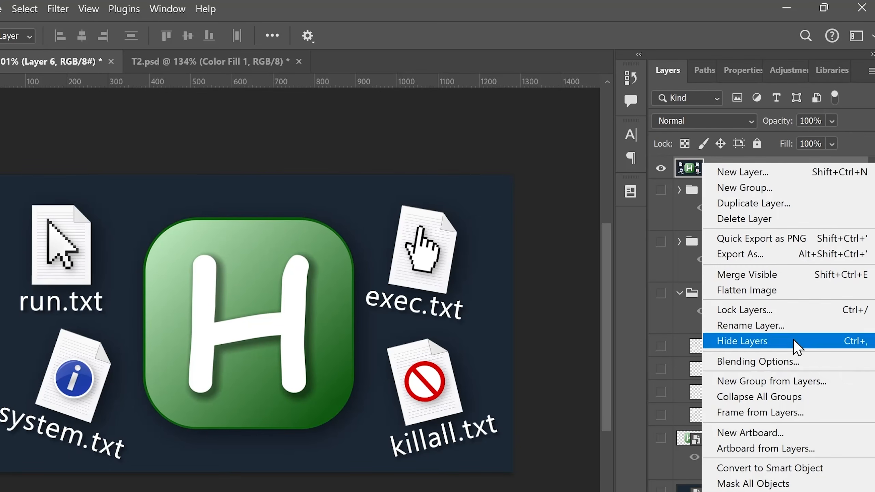
{"action": "left_click", "coordinate": [803, 469]}
Step: Apply the Camera Raw Filter to the merged smart object with exposure +2.20, and reopen the smart filter to lower the exposure
{"action": "left_click", "coordinate": [57, 9]}
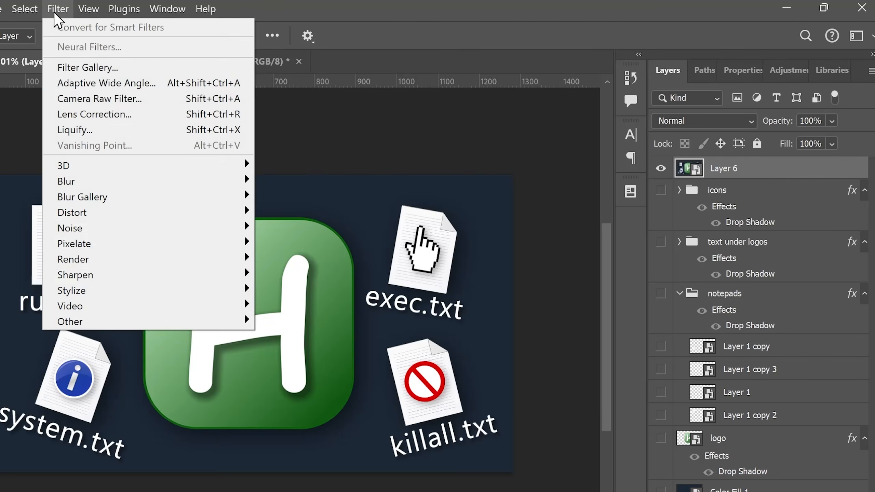
{"action": "left_click", "coordinate": [91, 100]}
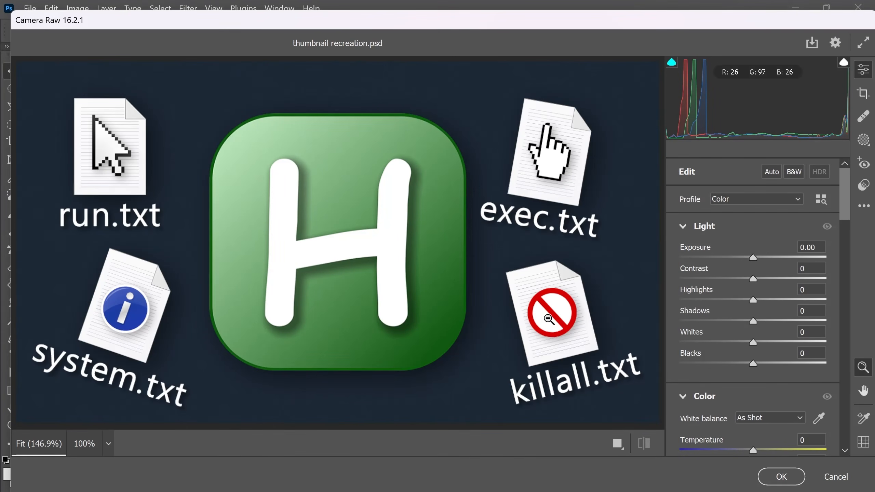
{"action": "left_click_drag", "start_coordinate": [753, 257], "coordinate": [785, 256]}
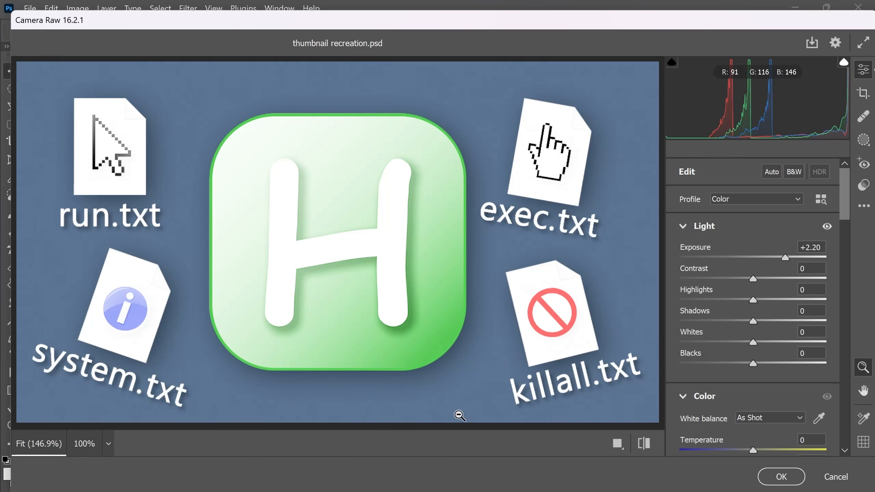
{"action": "left_click", "coordinate": [781, 476]}
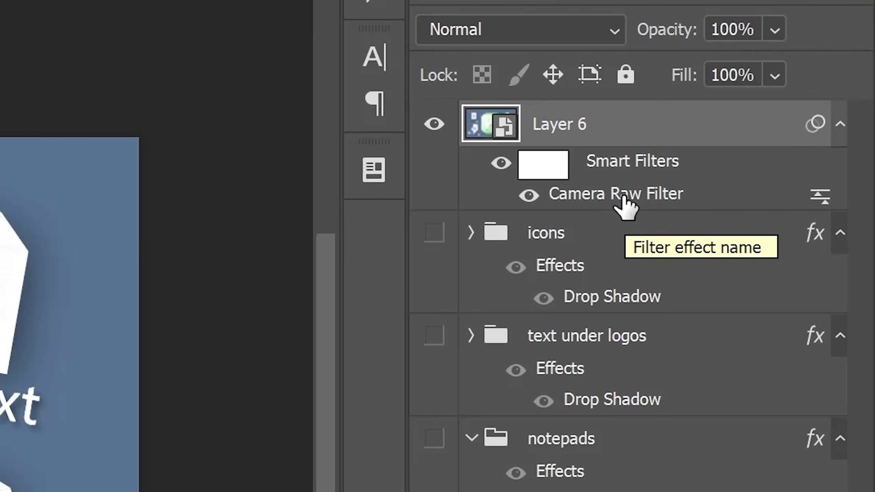
{"action": "double_click", "coordinate": [630, 215]}
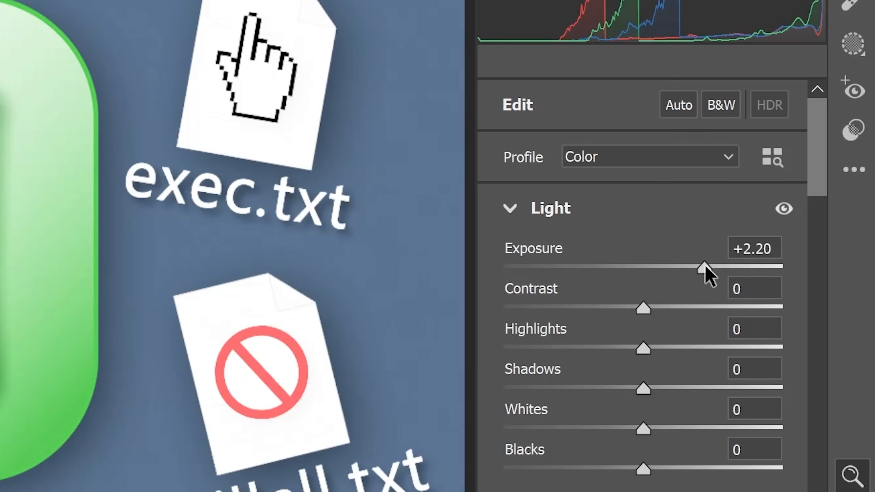
{"action": "left_click_drag", "start_coordinate": [704, 264], "coordinate": [663, 271]}
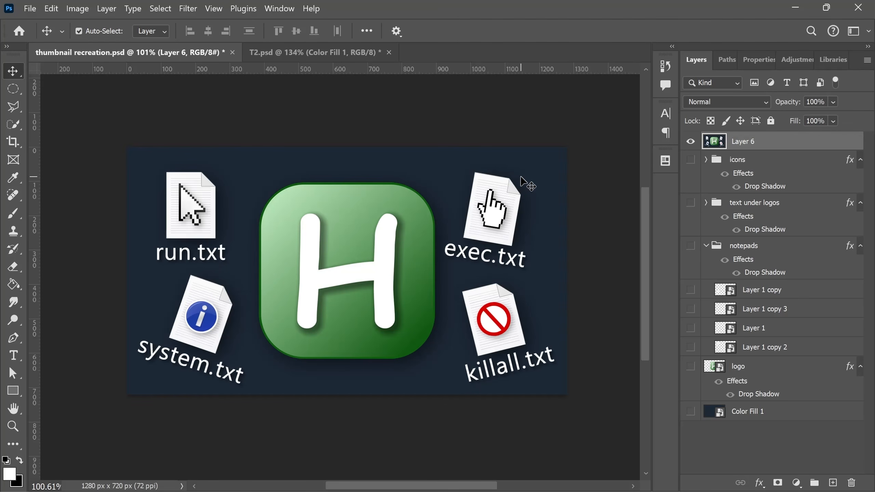
Step: Apply the Camera Raw Filter directly to the merged layer with exposure +1.80
{"action": "left_click", "coordinate": [188, 8]}
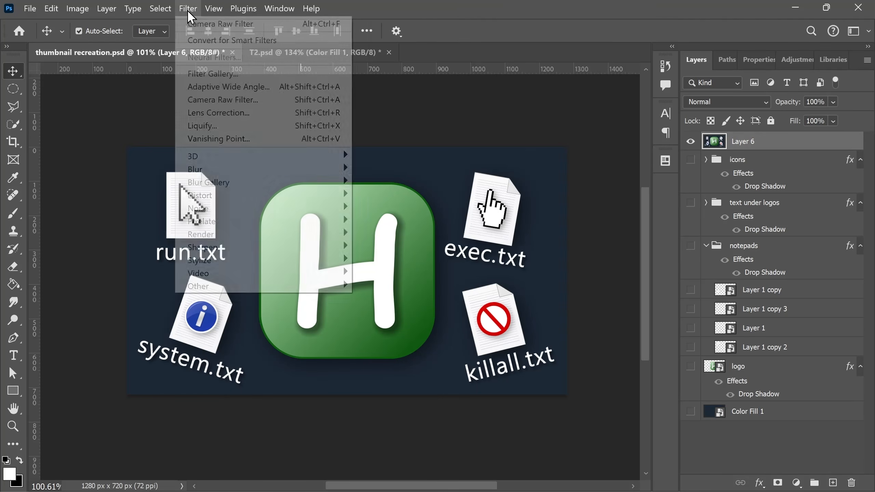
{"action": "left_click", "coordinate": [226, 100]}
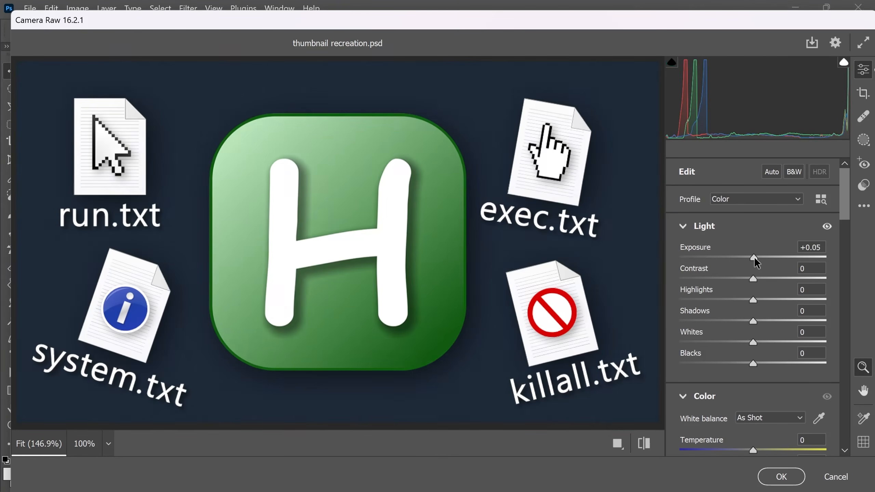
{"action": "left_click_drag", "start_coordinate": [754, 257], "coordinate": [781, 255]}
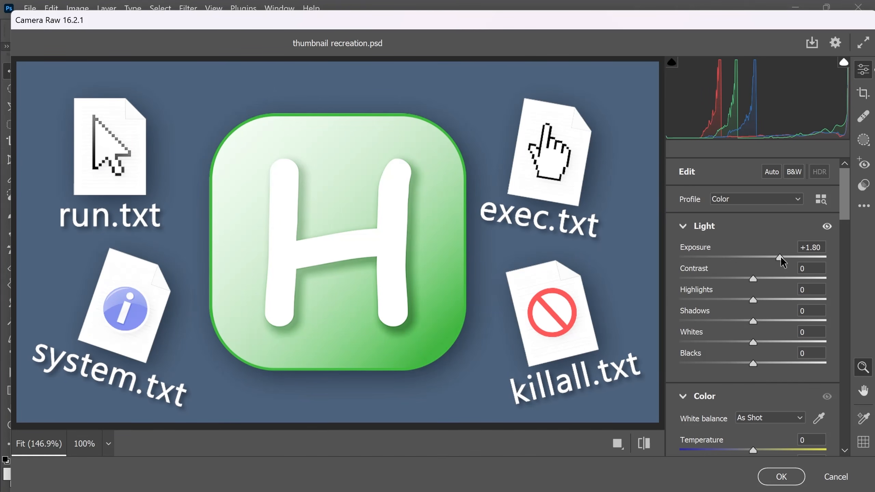
{"action": "left_click", "coordinate": [782, 476]}
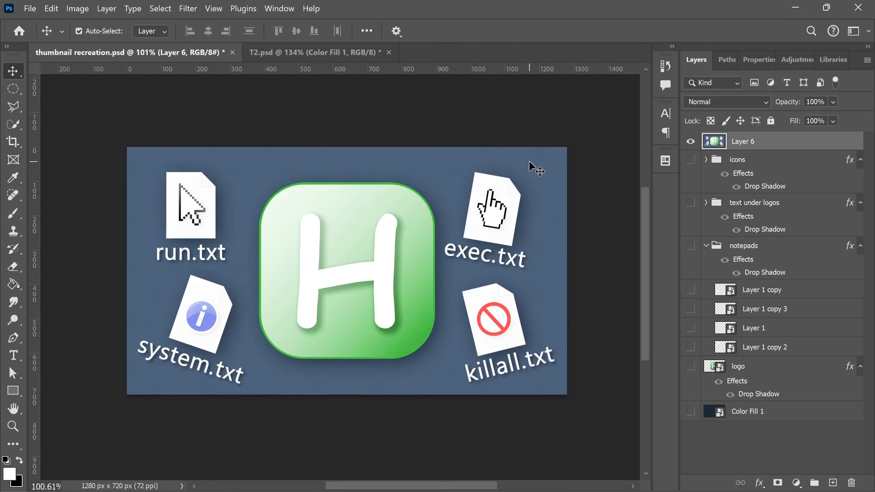
Step: Undo the exposure adjustment, redoing it once to compare, and delete the merged top layer so the original layers show again
{"action": "key", "text": "ctrl+z"}
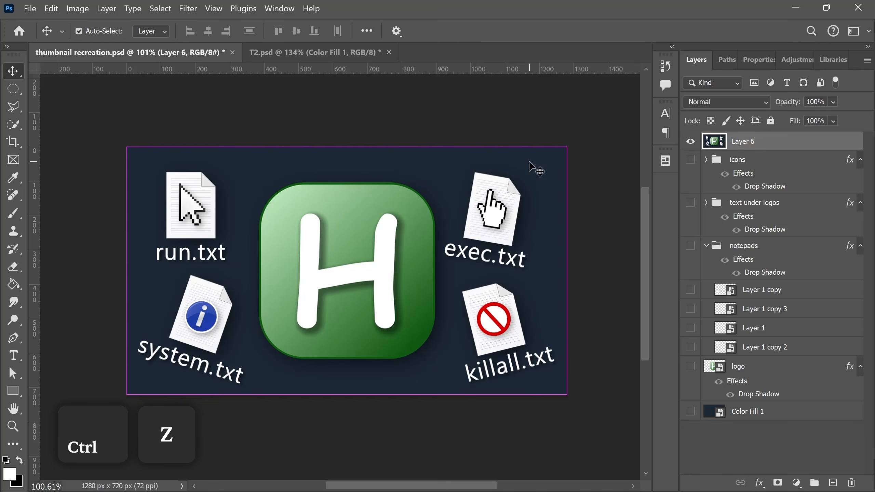
{"action": "key", "text": "ctrl+shift+z"}
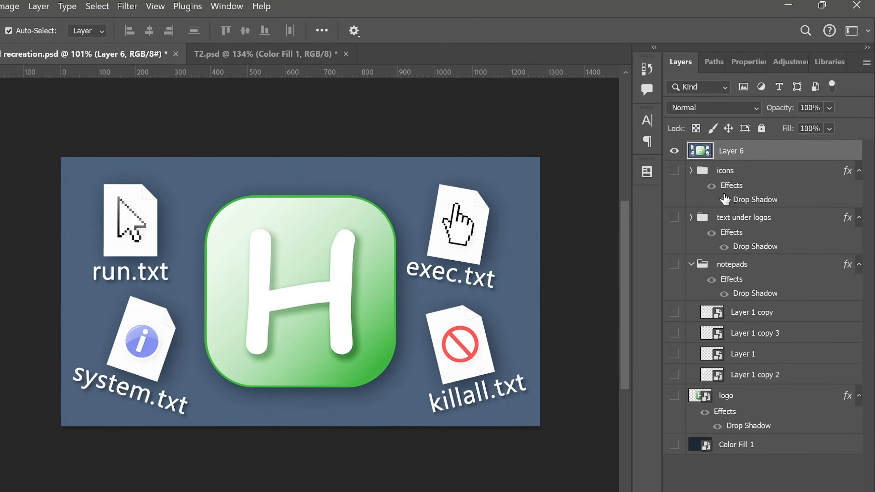
{"action": "key", "text": "ctrl+z"}
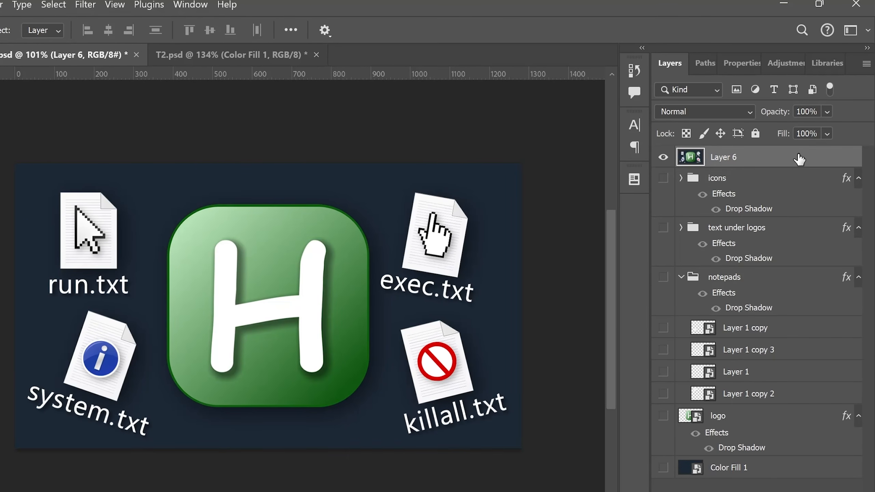
{"action": "key", "text": "Delete"}
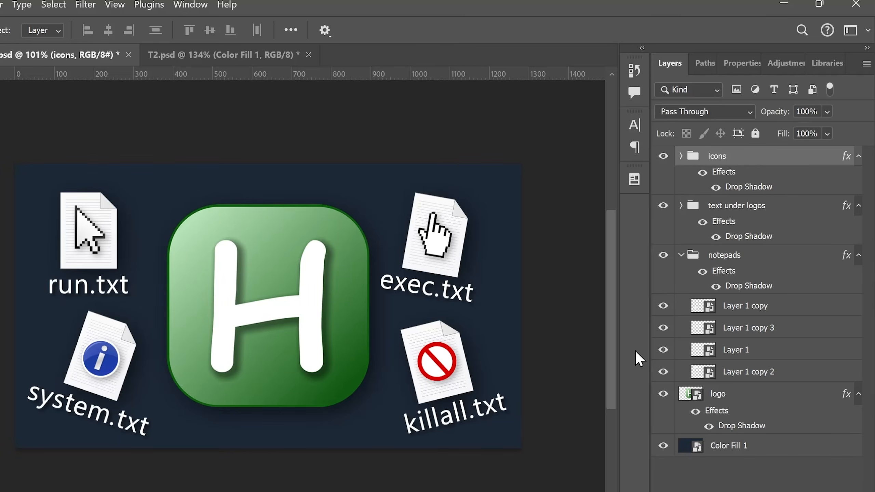
Step: Apply the Camera Raw Filter to the Color Fill 1 background with an optics vignette of -60 and a reduced vignette midpoint
{"action": "left_click", "coordinate": [763, 457]}
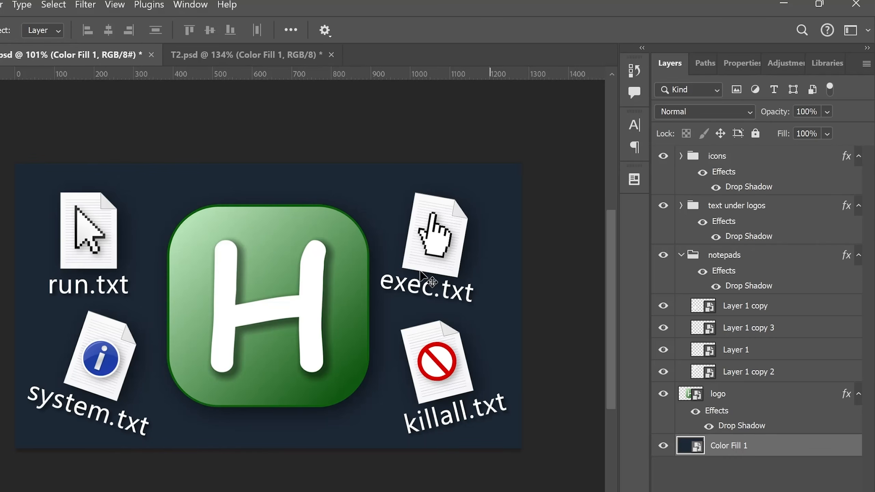
{"action": "left_click", "coordinate": [83, 7]}
{"action": "left_click", "coordinate": [123, 114]}
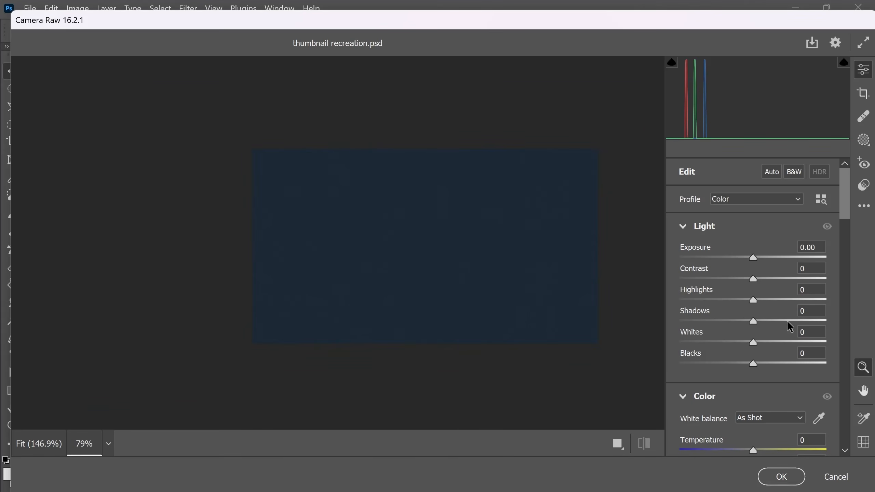
{"action": "scroll", "coordinate": [830, 356], "scroll_direction": "down", "scroll_amount": 12}
{"action": "scroll", "coordinate": [830, 355], "scroll_direction": "down", "scroll_amount": 10}
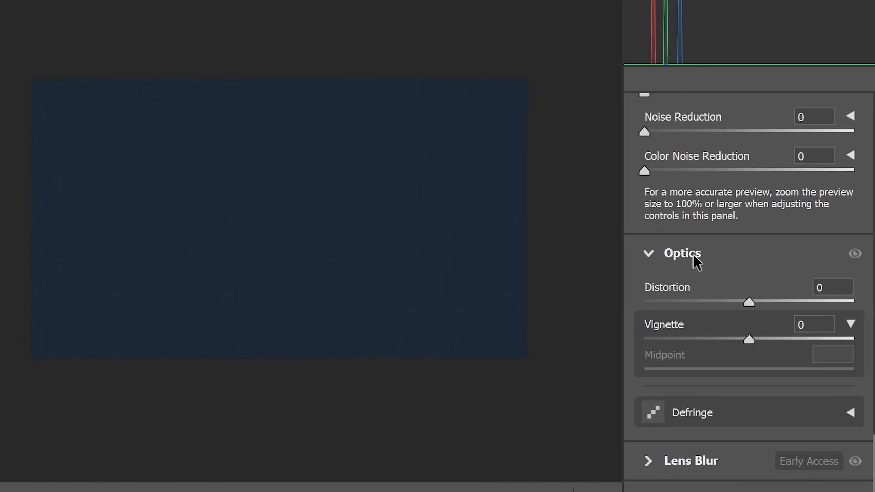
{"action": "left_click_drag", "start_coordinate": [749, 339], "coordinate": [677, 361]}
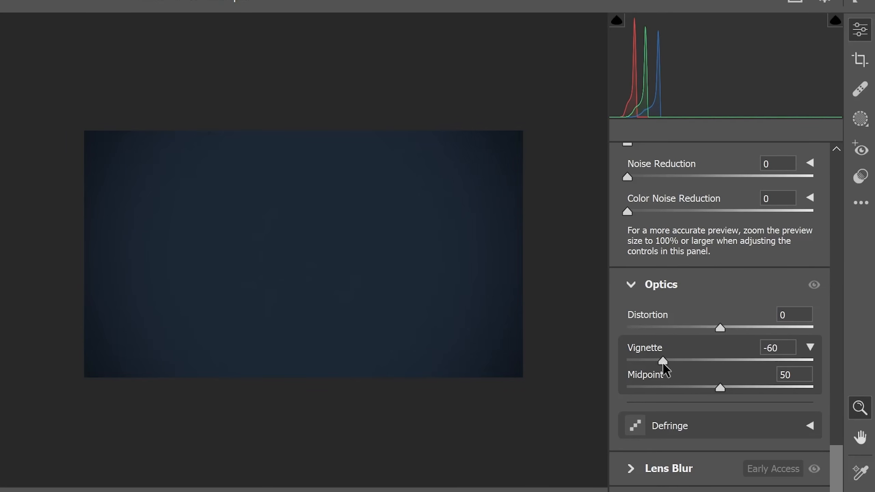
{"action": "left_click_drag", "start_coordinate": [720, 391], "coordinate": [651, 372]}
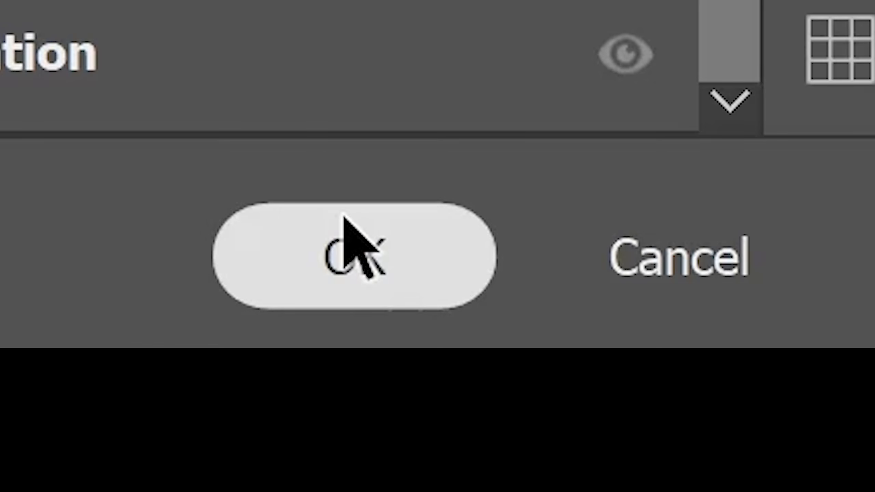
{"action": "left_click", "coordinate": [352, 245]}
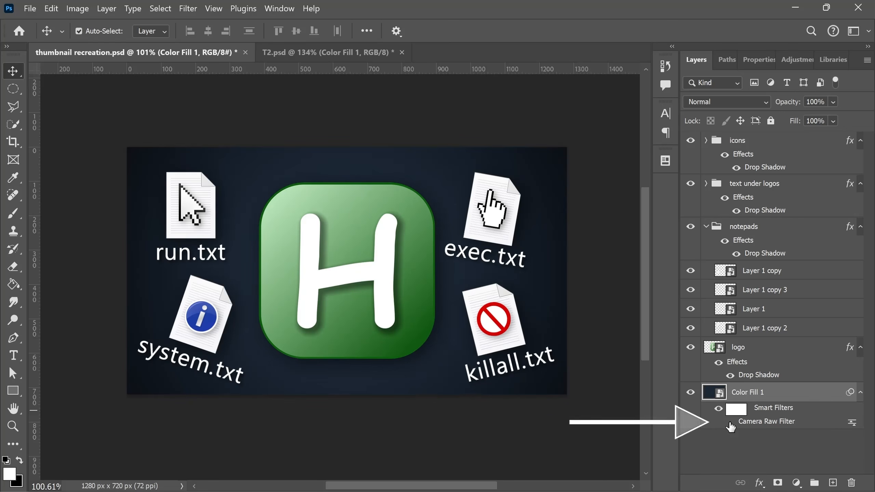
Step: Compare the background with and without its Camera Raw Filter, and check the thumbnail at a small size
{"action": "left_click", "coordinate": [731, 422]}
{"action": "left_click", "coordinate": [730, 422]}
{"action": "scroll", "coordinate": [300, 206], "scroll_direction": "down", "scroll_amount": 5}
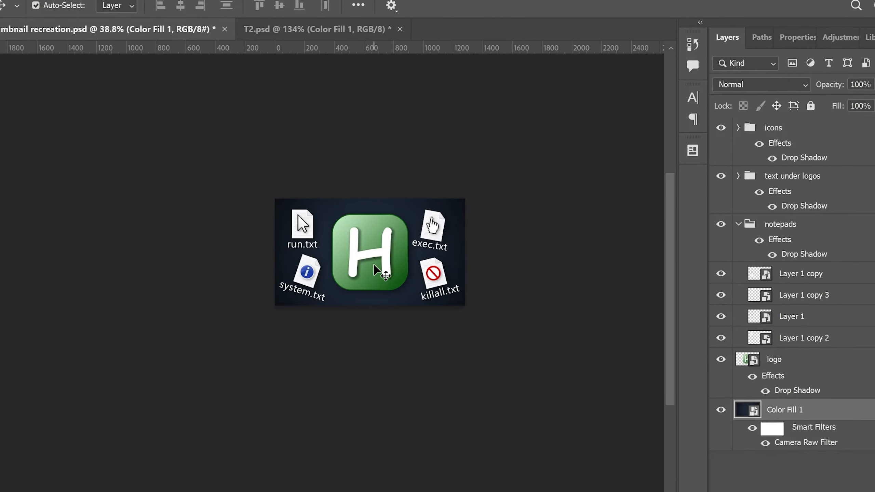
{"action": "key", "text": "z"}
{"action": "left_click_drag", "start_coordinate": [350, 248], "coordinate": [414, 297]}
{"action": "key", "text": "v"}
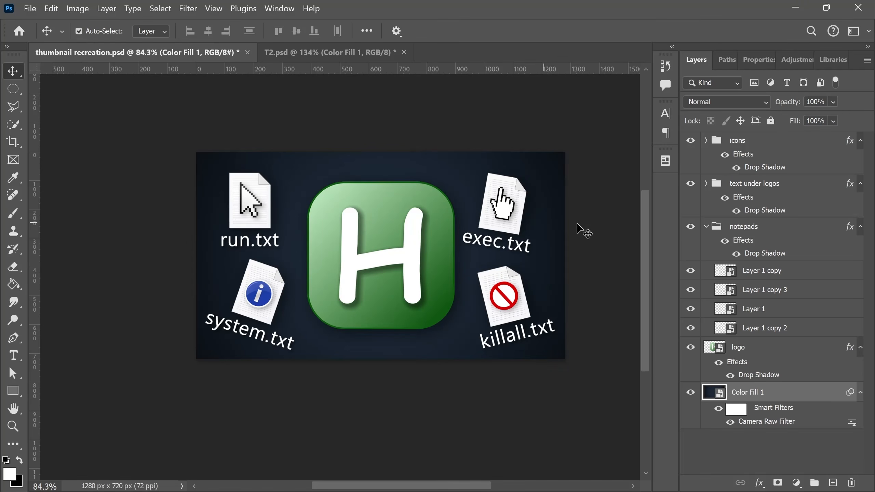
Step: Apply the Camera Raw Filter to the logo layer with saturation +32, comparing the before and after views
{"action": "left_click", "coordinate": [773, 356]}
{"action": "left_click", "coordinate": [188, 8]}
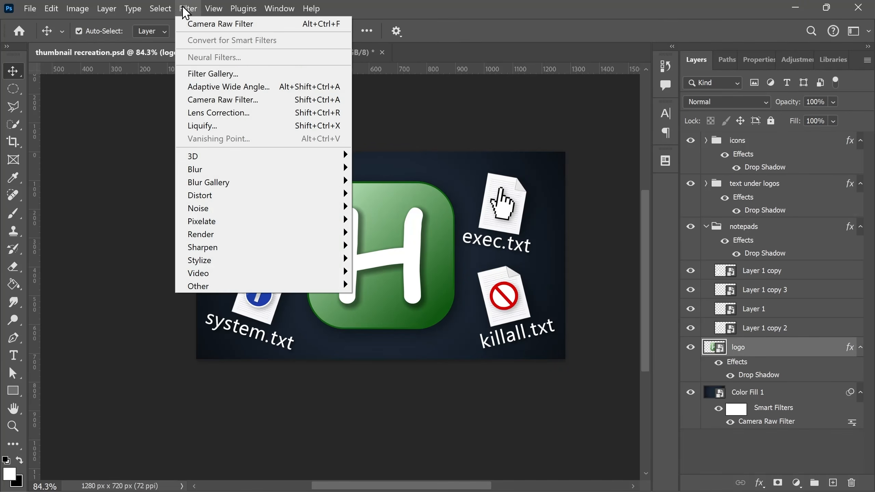
{"action": "left_click", "coordinate": [243, 96]}
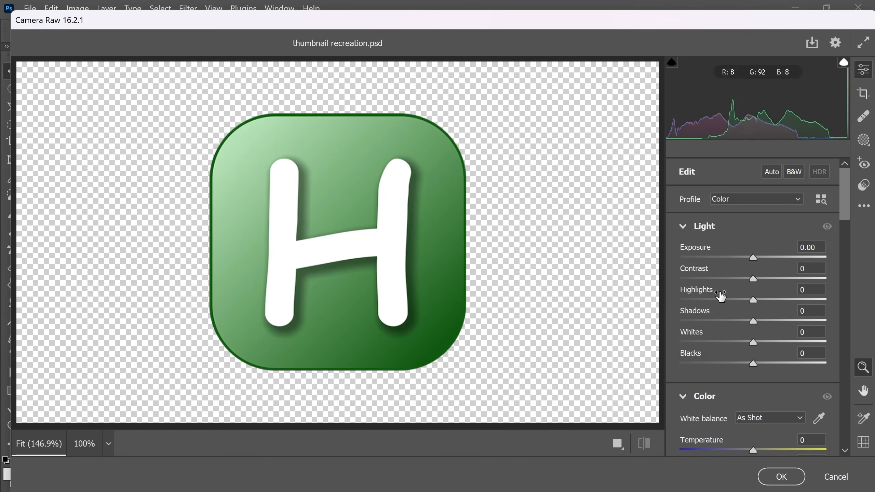
{"action": "left_click_drag", "start_coordinate": [843, 202], "coordinate": [847, 239]}
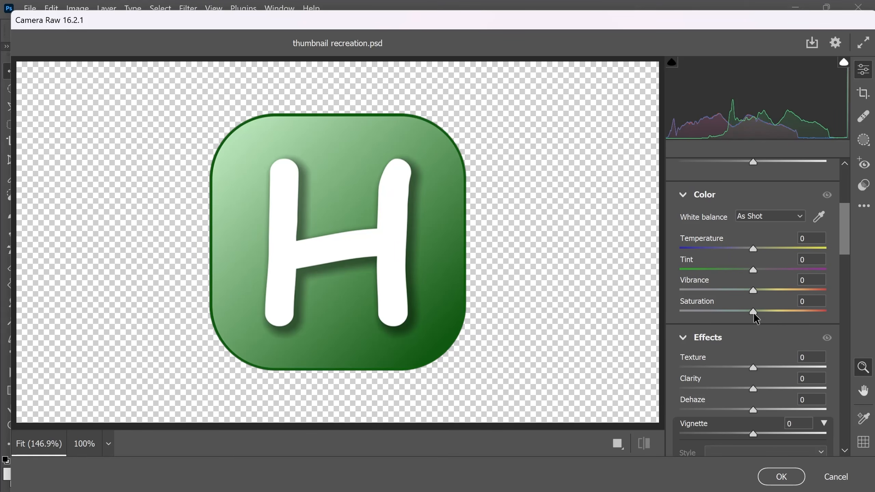
{"action": "left_click_drag", "start_coordinate": [753, 312], "coordinate": [777, 313]}
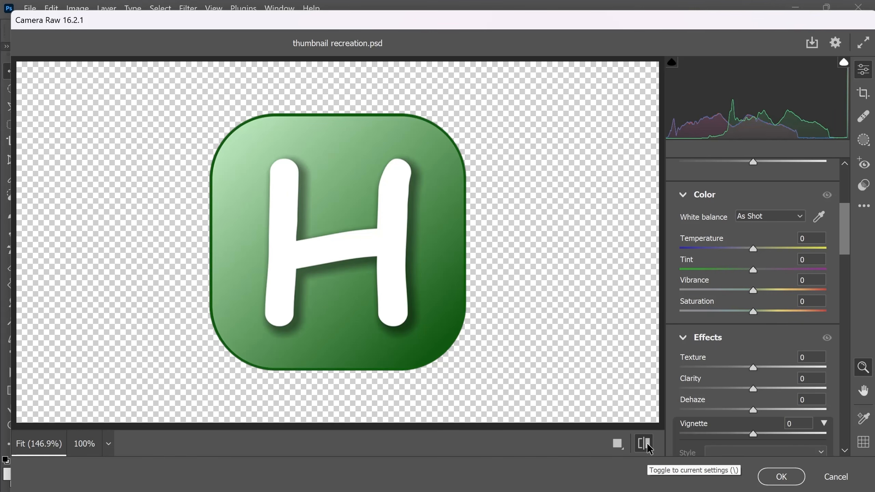
{"action": "left_click", "coordinate": [647, 445]}
{"action": "left_click", "coordinate": [647, 445]}
{"action": "left_click", "coordinate": [647, 444]}
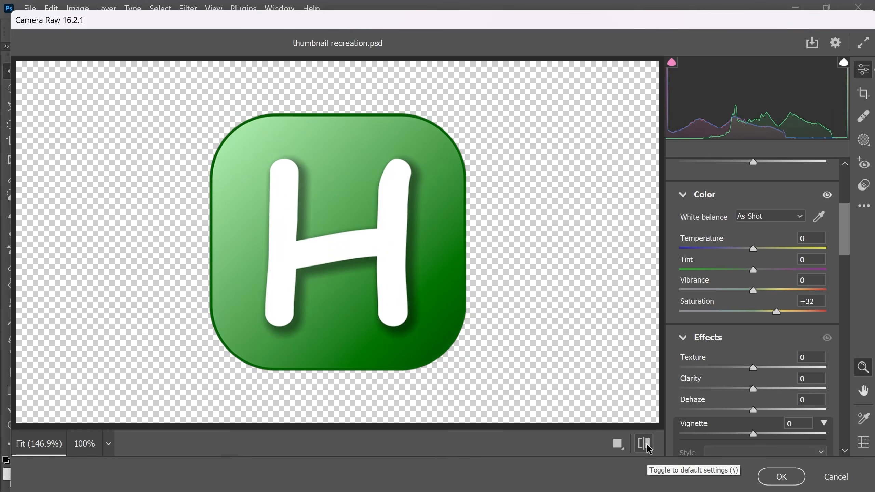
{"action": "left_click", "coordinate": [781, 477]}
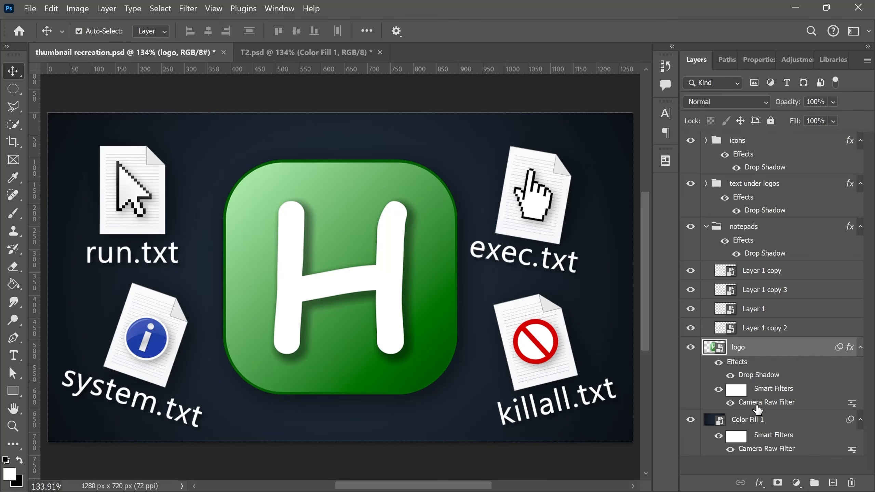
Step: Reopen the logo's Camera Raw smart filter and raise its saturation further
{"action": "double_click", "coordinate": [758, 406]}
{"action": "scroll", "coordinate": [755, 405], "scroll_direction": "down", "scroll_amount": 5}
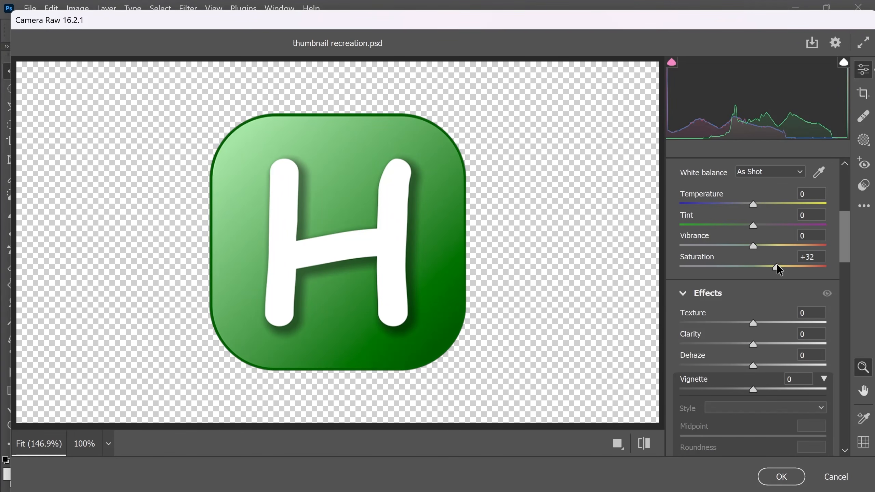
{"action": "left_click_drag", "start_coordinate": [777, 264], "coordinate": [787, 265]}
{"action": "left_click", "coordinate": [797, 480]}
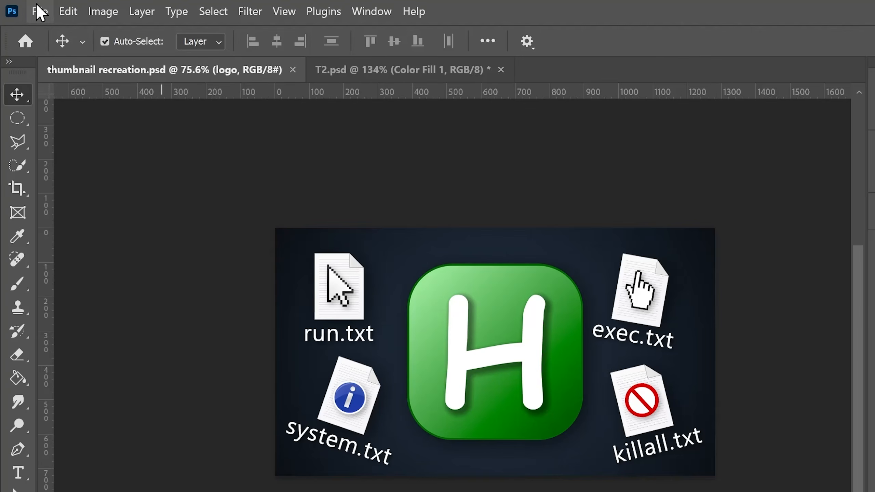
Step: Start exporting the thumbnail with Export As, keeping PNG as the file format
{"action": "left_click", "coordinate": [30, 8]}
{"action": "mouse_move", "coordinate": [132, 215]}
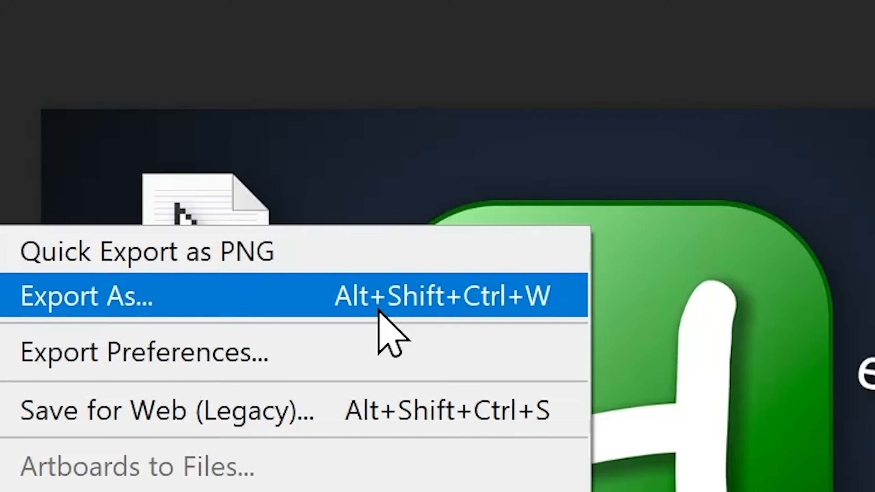
{"action": "left_click", "coordinate": [378, 309]}
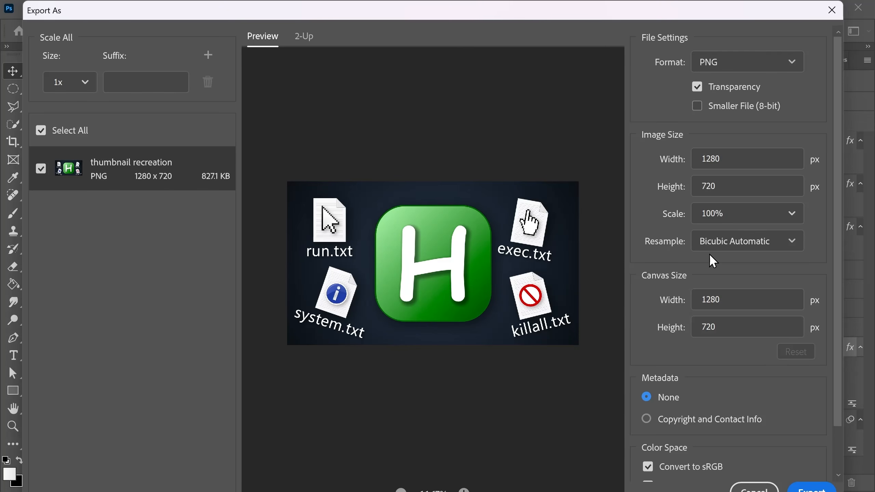
{"action": "left_click", "coordinate": [714, 65]}
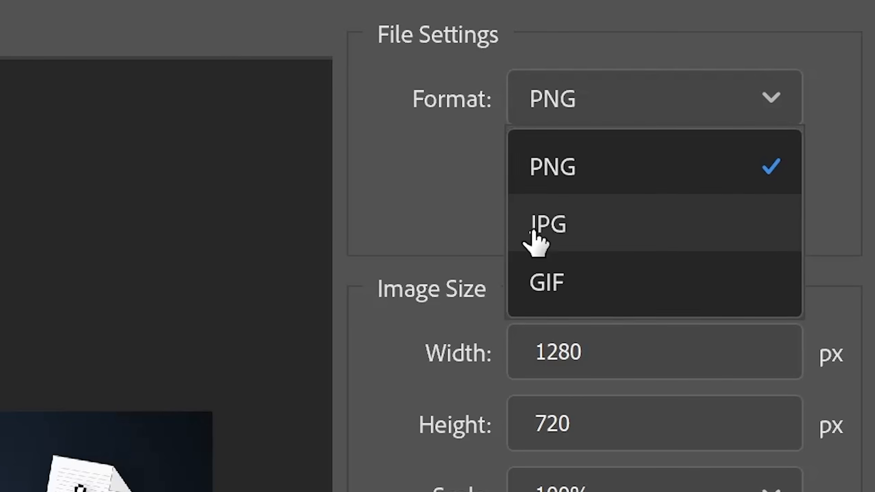
{"action": "left_click", "coordinate": [548, 167]}
{"action": "left_click", "coordinate": [418, 190]}
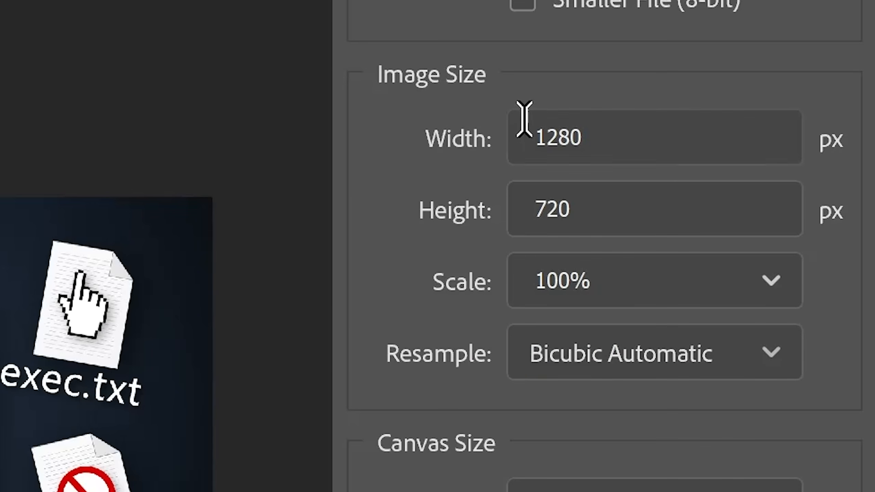
Step: Try doubling the export width with 1280*2 and inspect the preview, and set the width back to 1280 px
{"action": "left_click", "coordinate": [648, 135]}
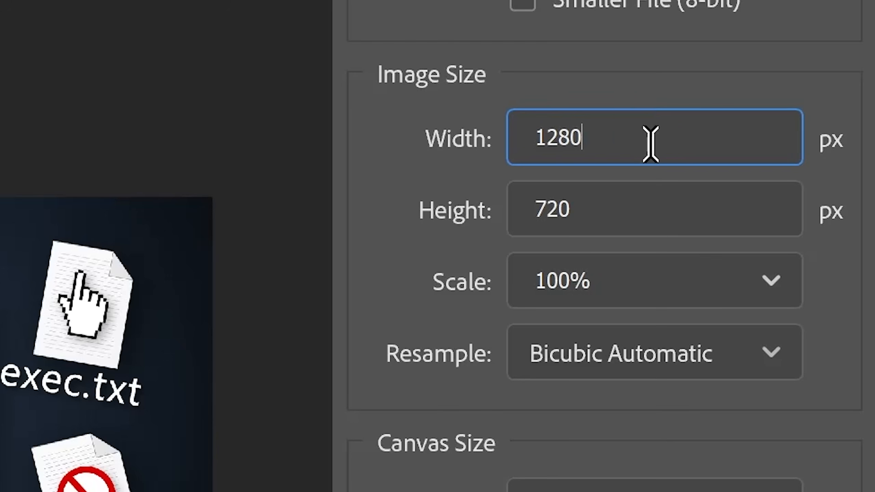
{"action": "type", "text": "*2"}
{"action": "key", "text": "Return"}
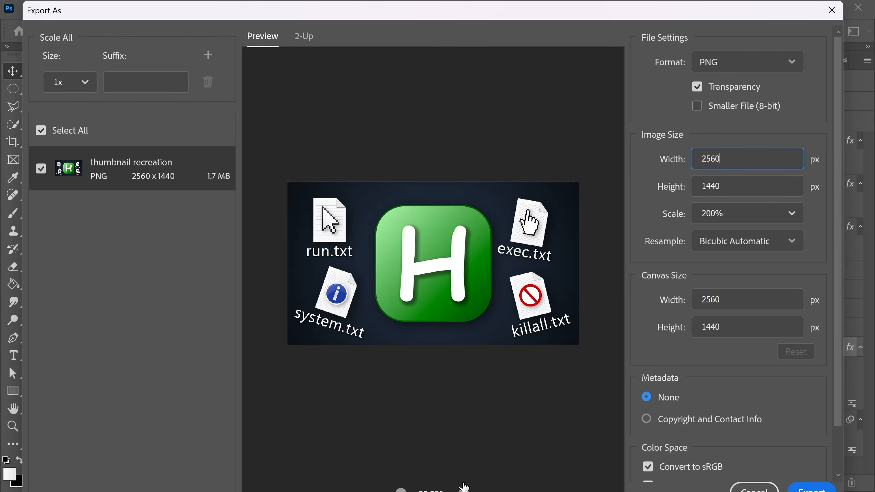
{"action": "left_click", "coordinate": [464, 486]}
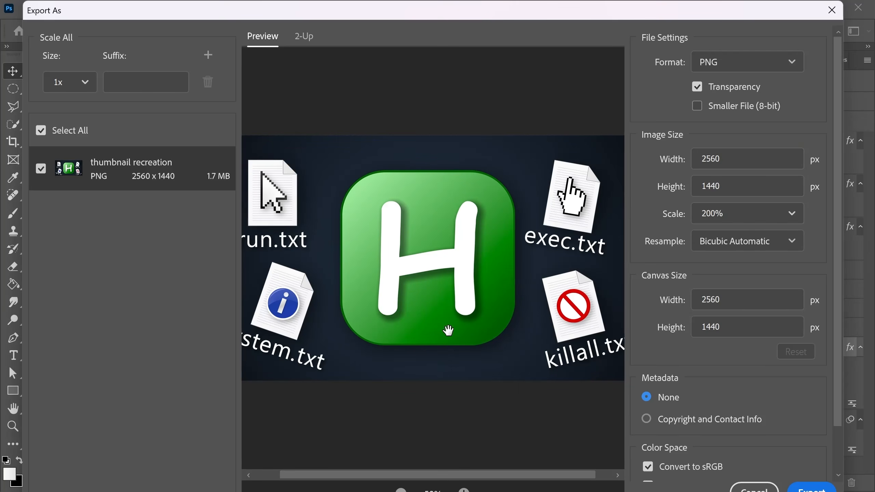
{"action": "left_click", "coordinate": [401, 489]}
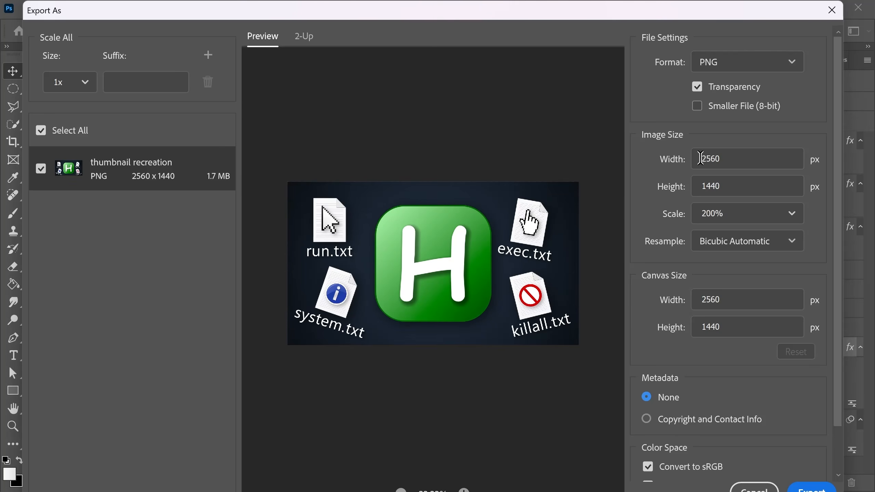
{"action": "left_click_drag", "start_coordinate": [701, 159], "coordinate": [735, 159]}
{"action": "type", "text": "1280"}
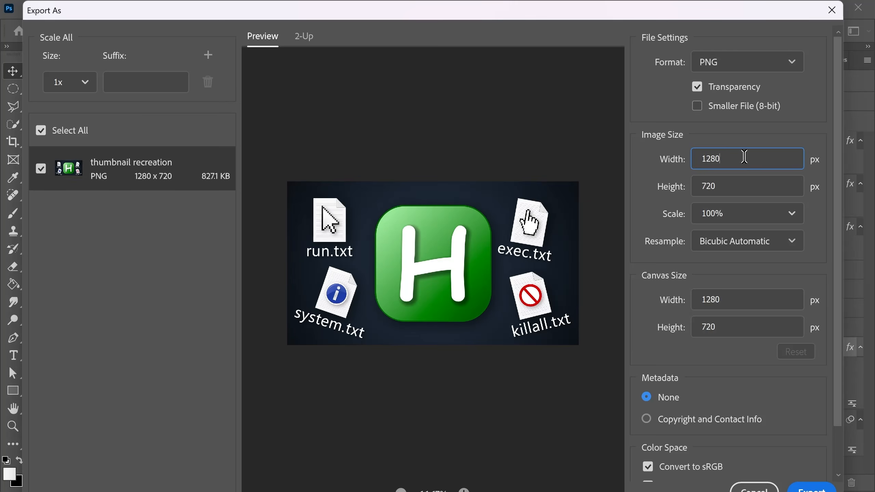
Step: Export the image at 1280 x 720 px to the Desktop as thumbnail recreation.png
{"action": "scroll", "coordinate": [803, 222], "scroll_direction": "down", "scroll_amount": 3}
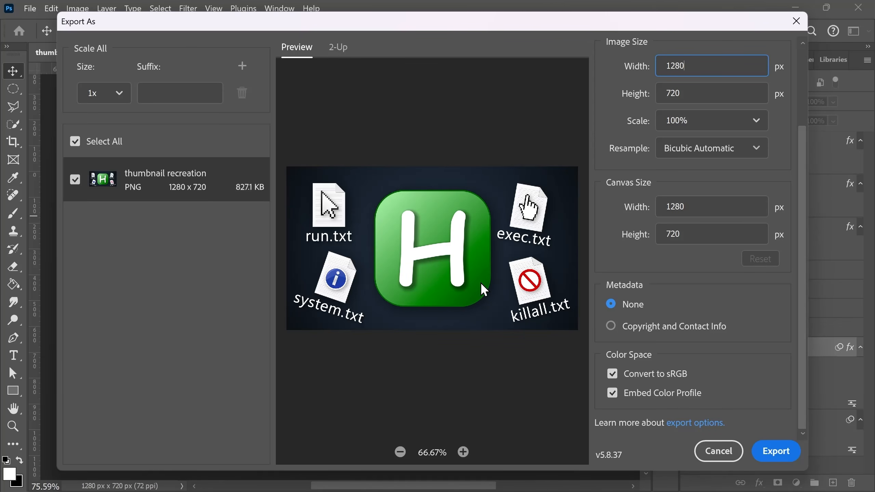
{"action": "left_click", "coordinate": [773, 454]}
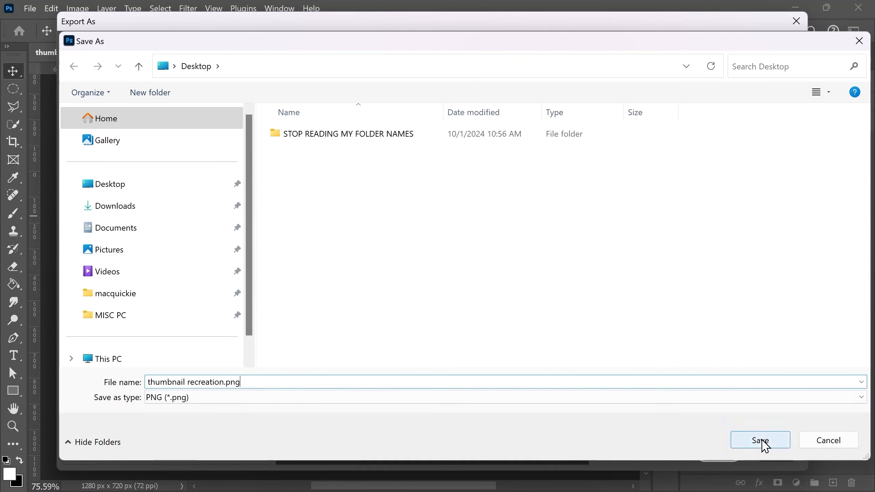
{"action": "left_click", "coordinate": [763, 444]}
Step: Switch to the desktop and open thumbnail recreation.png in the image viewer, zooming out to check the exported thumbnail
{"action": "left_click", "coordinate": [796, 7]}
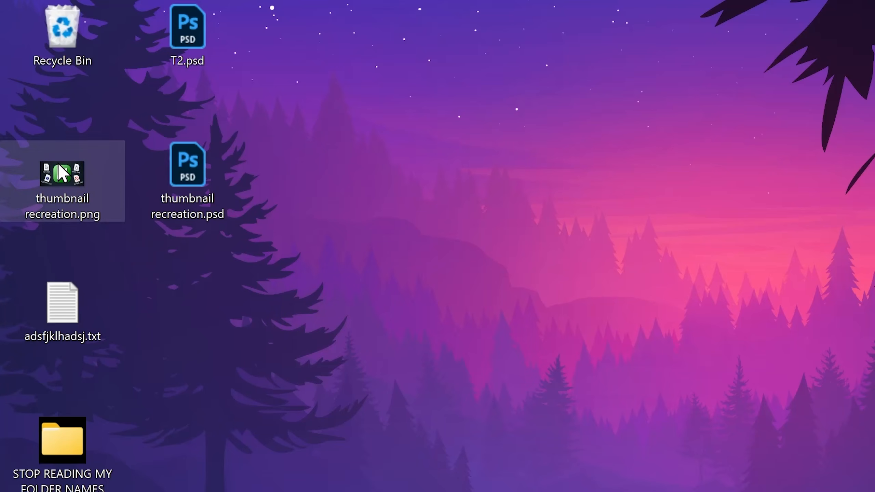
{"action": "double_click", "coordinate": [59, 169]}
{"action": "left_click_drag", "start_coordinate": [690, 466], "coordinate": [684, 467]}
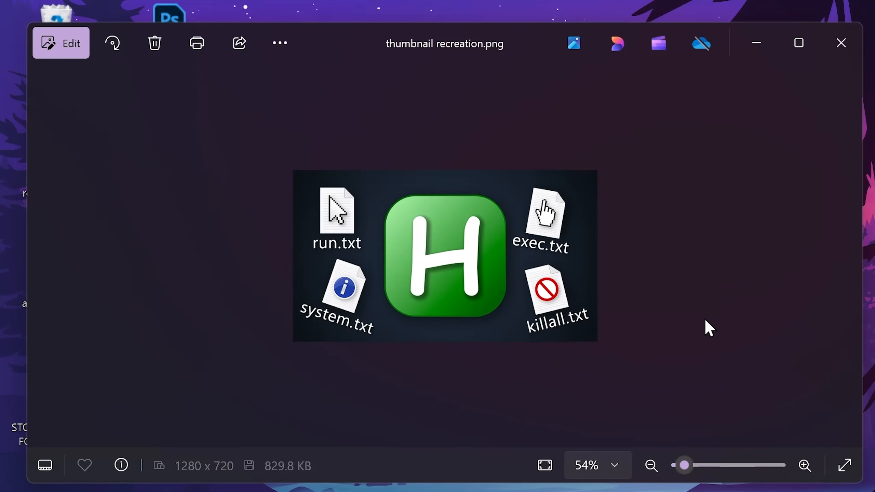